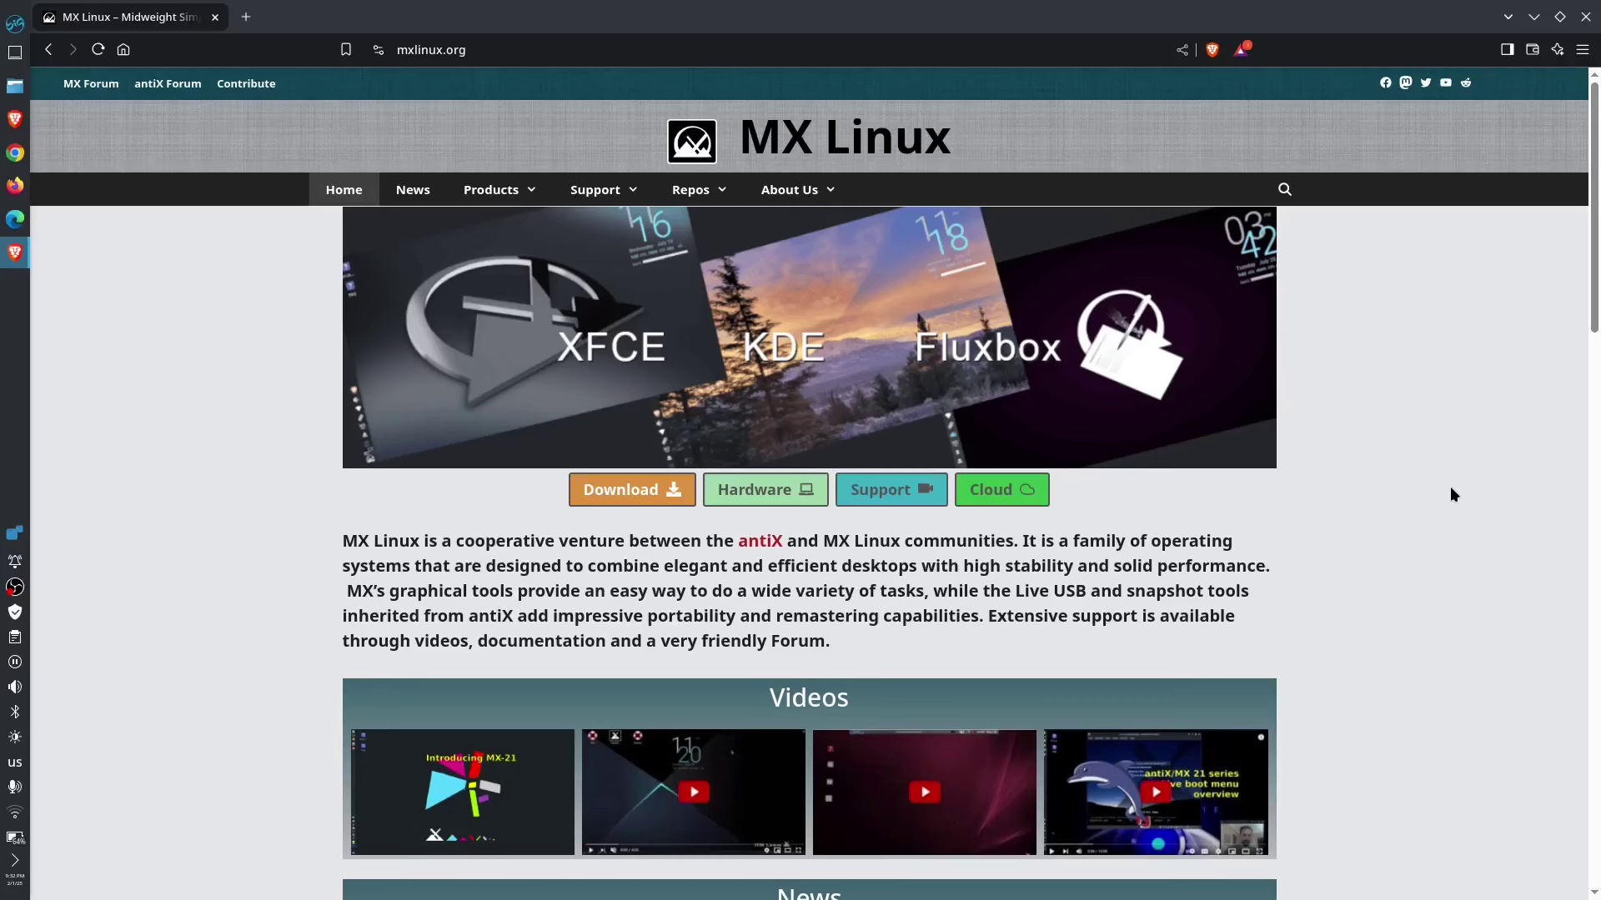
- Look over the MX Linux home page as far as the Xfce edition's description, and minimize the browser
scroll(1435, 483, down, 7)
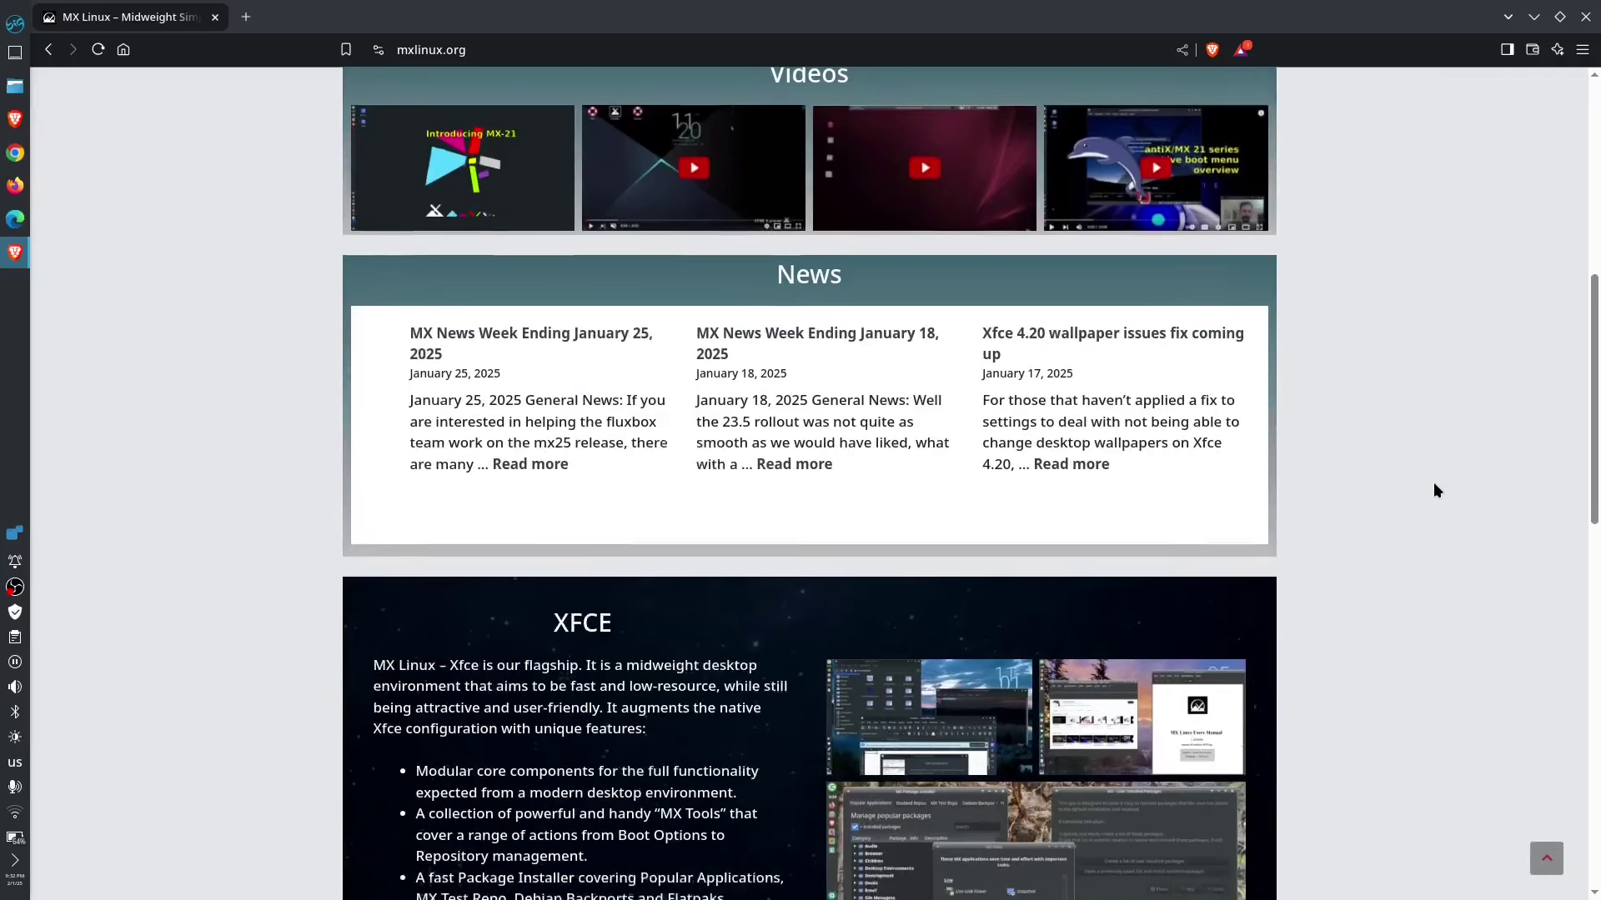
scroll(1434, 483, down, 4)
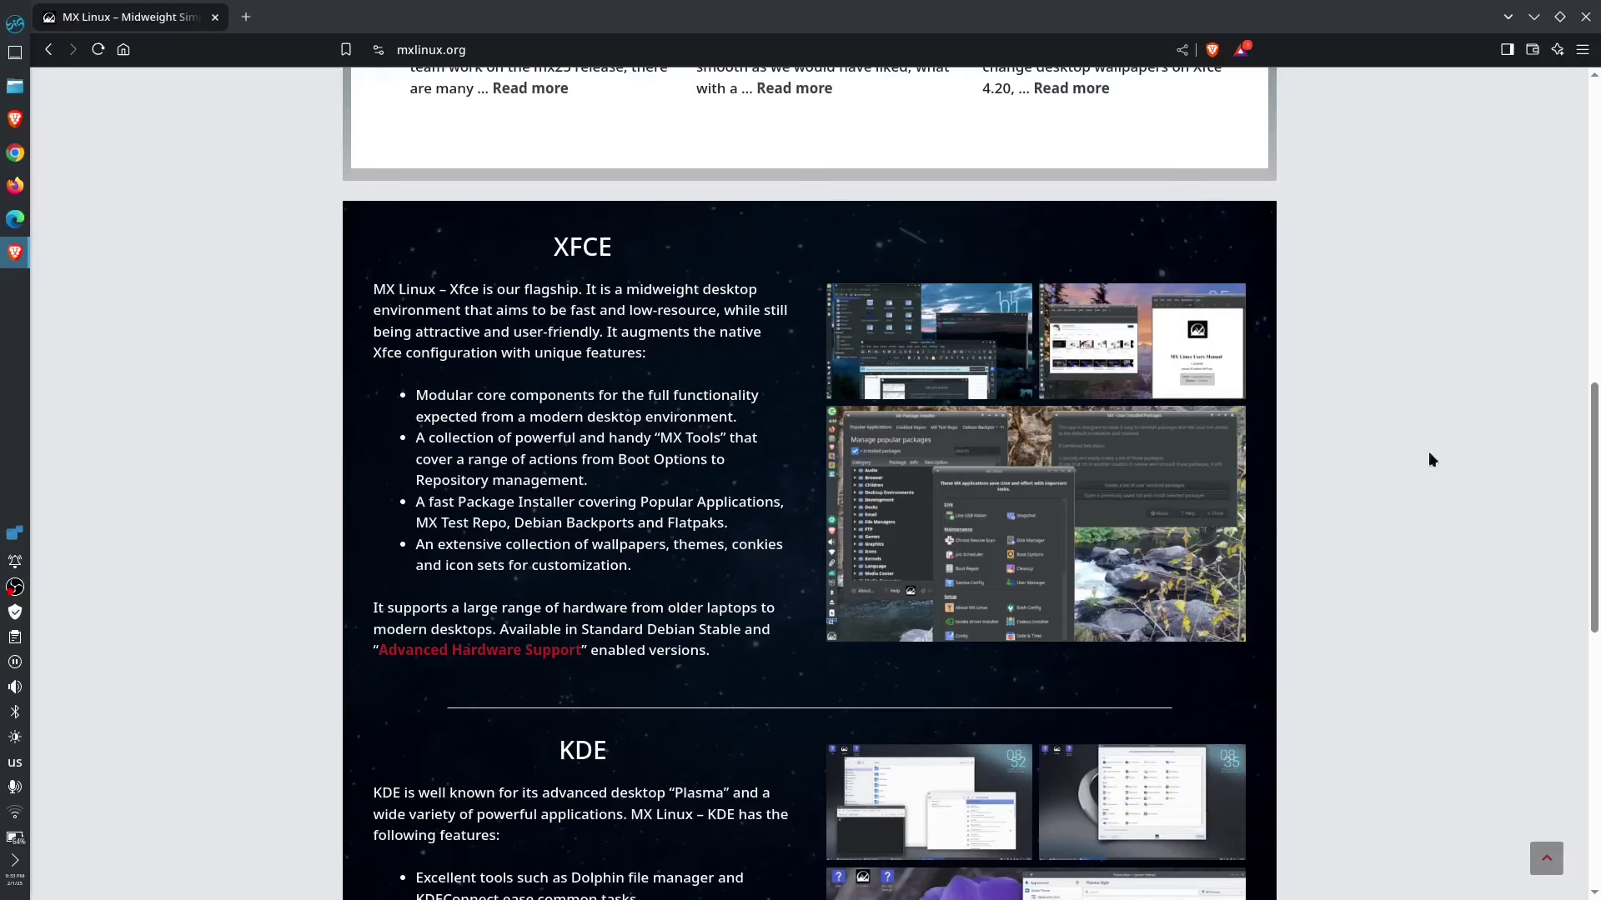
click(1535, 17)
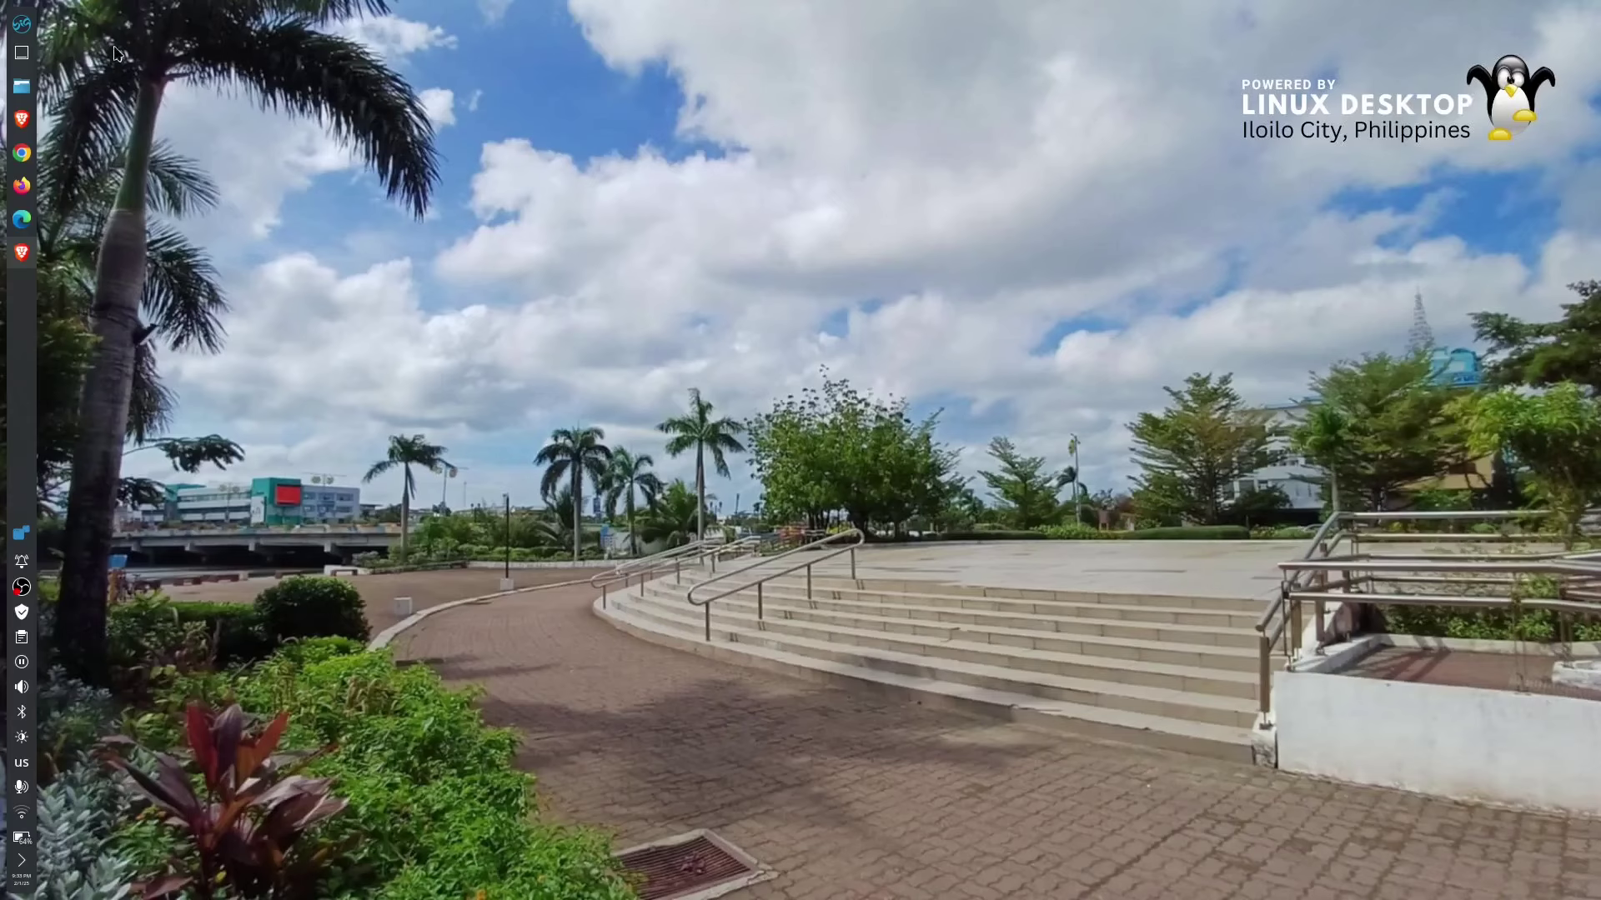
- Launch Boxes and start a new virtual machine from the file MX-23.5_x64.iso in Downloads
click(21, 23)
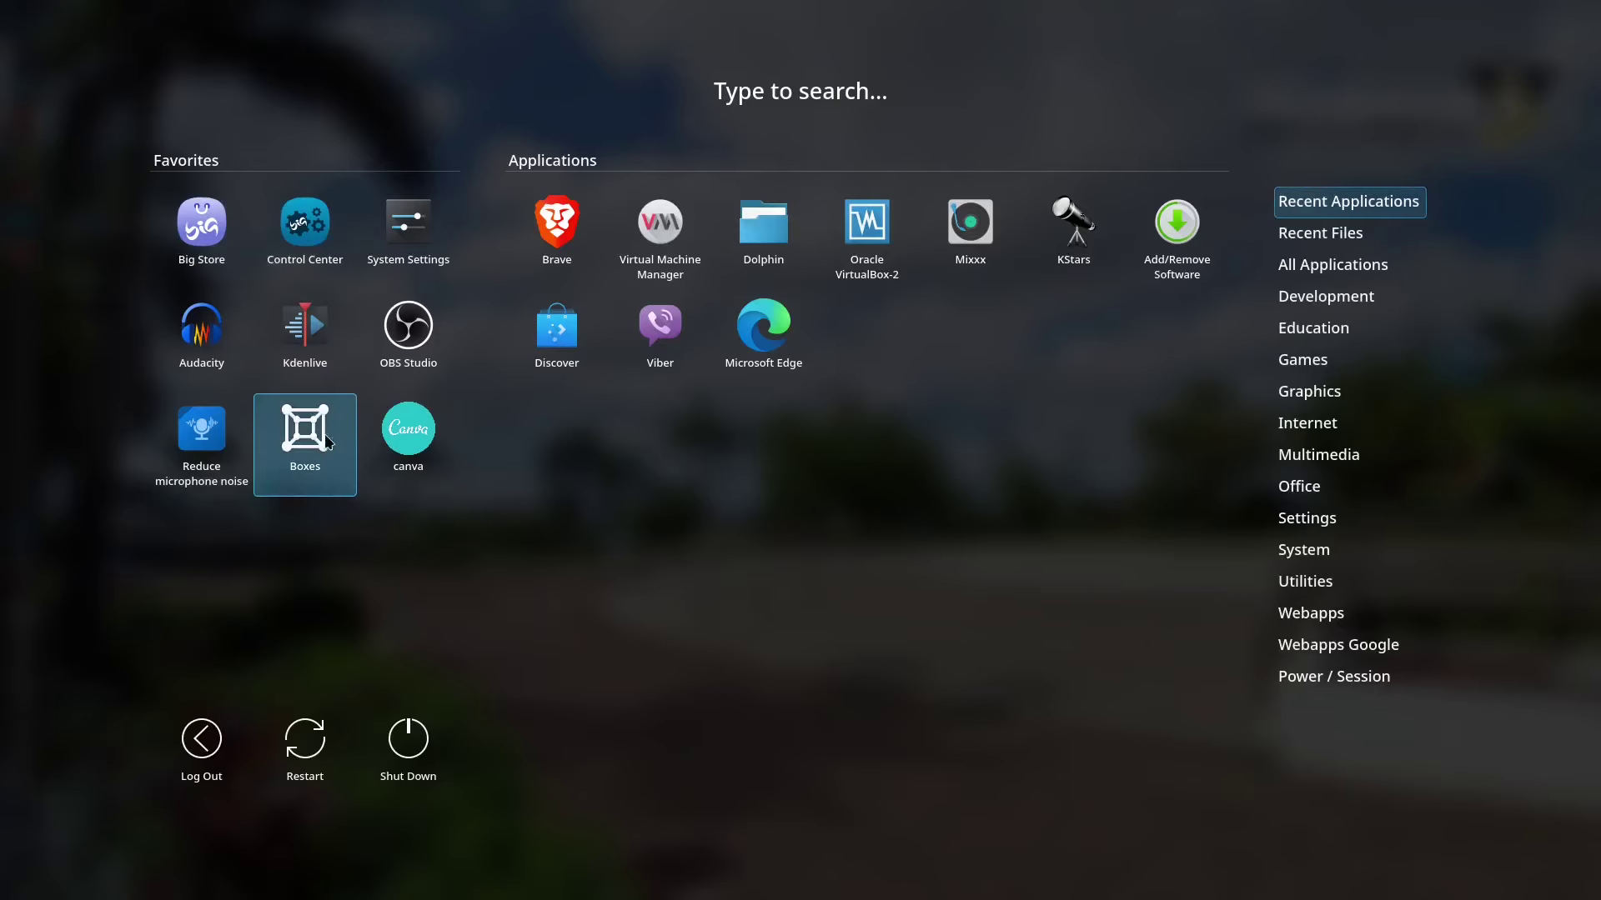
click(326, 442)
click(541, 223)
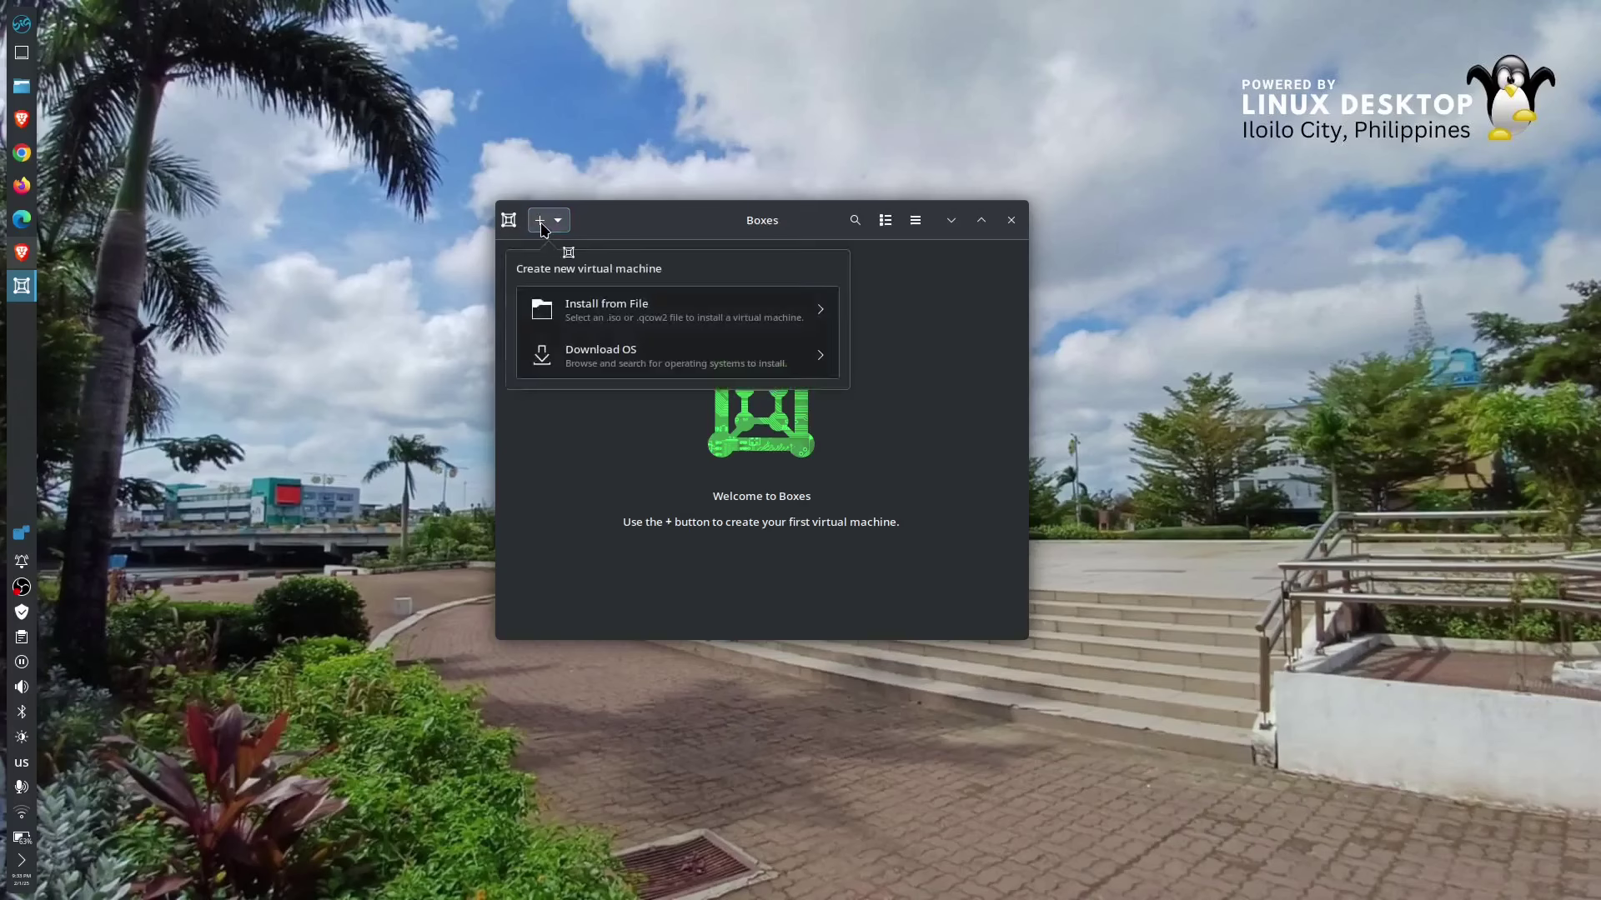
click(696, 318)
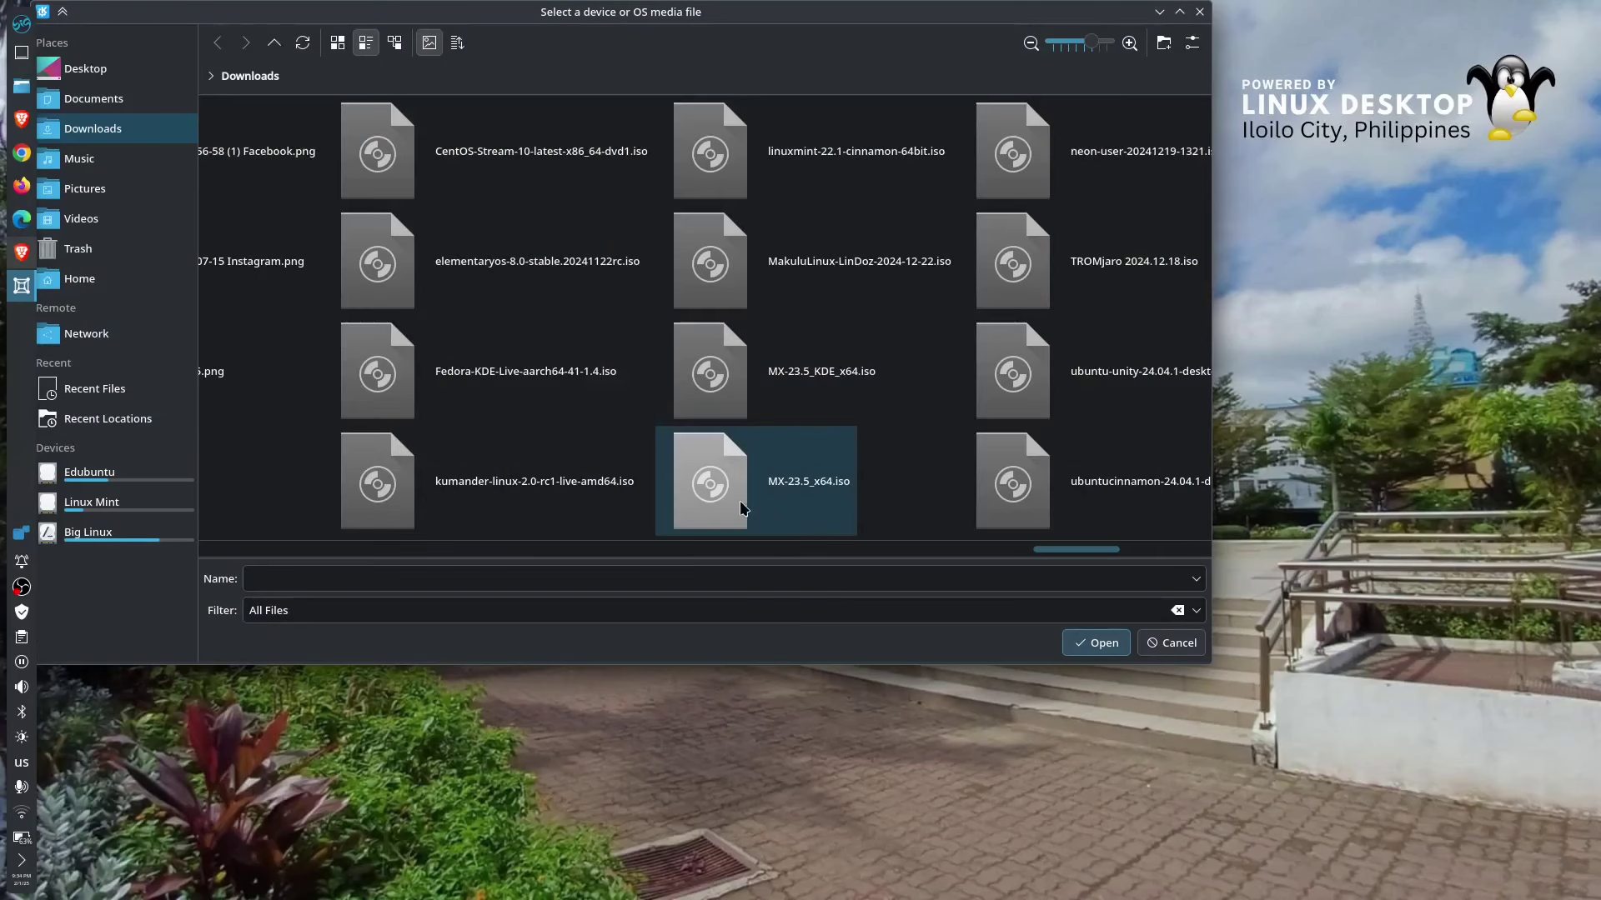
click(741, 501)
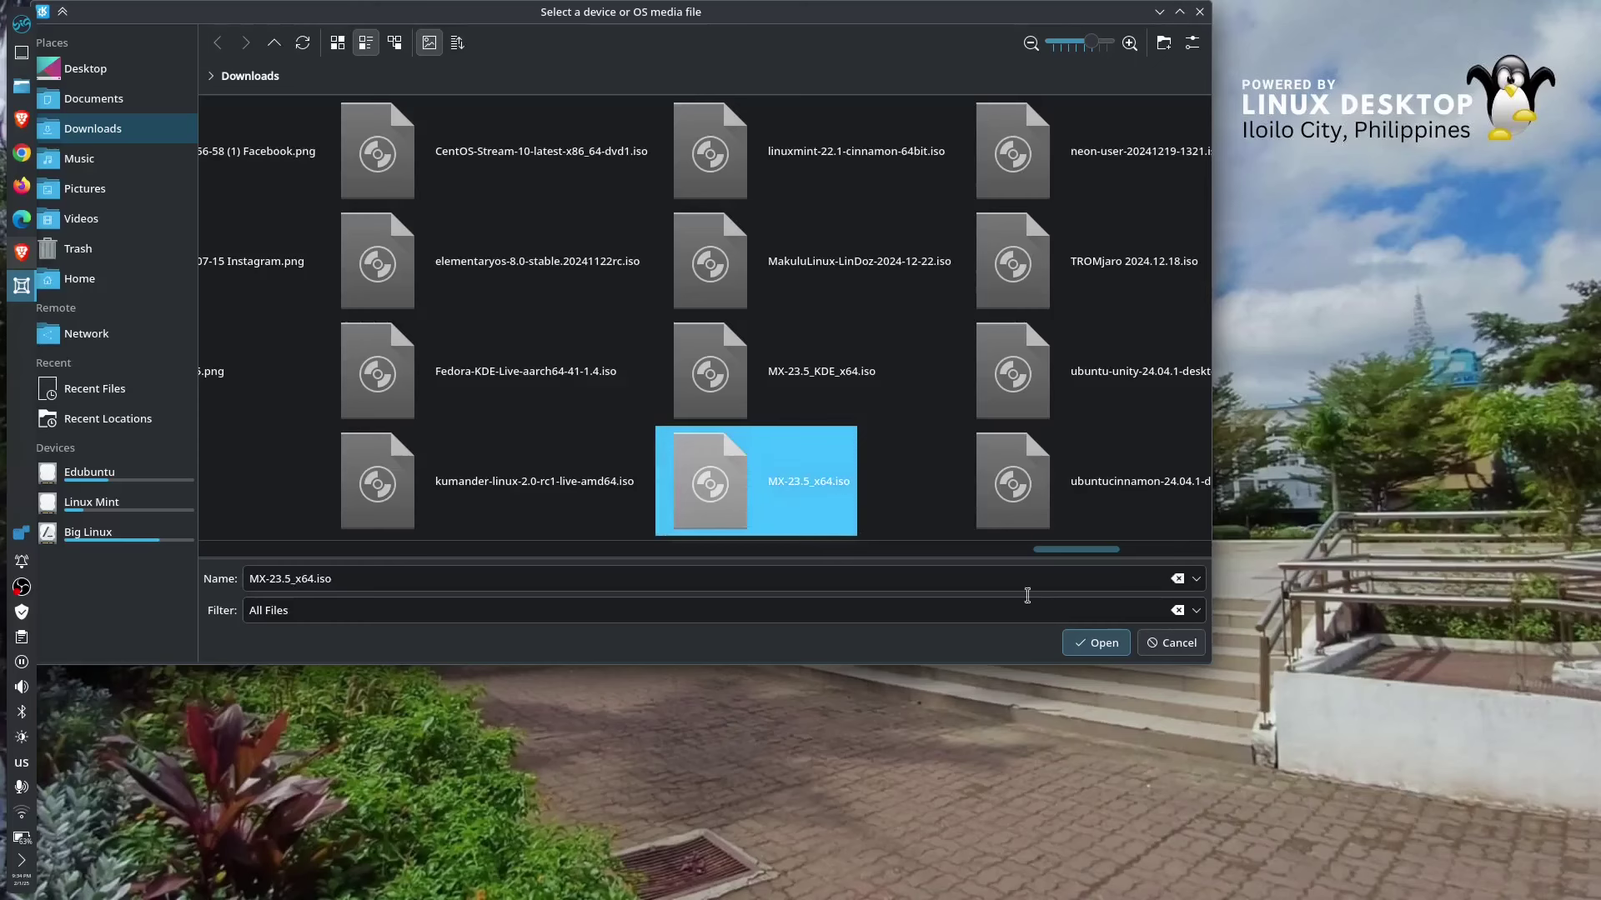
click(1088, 644)
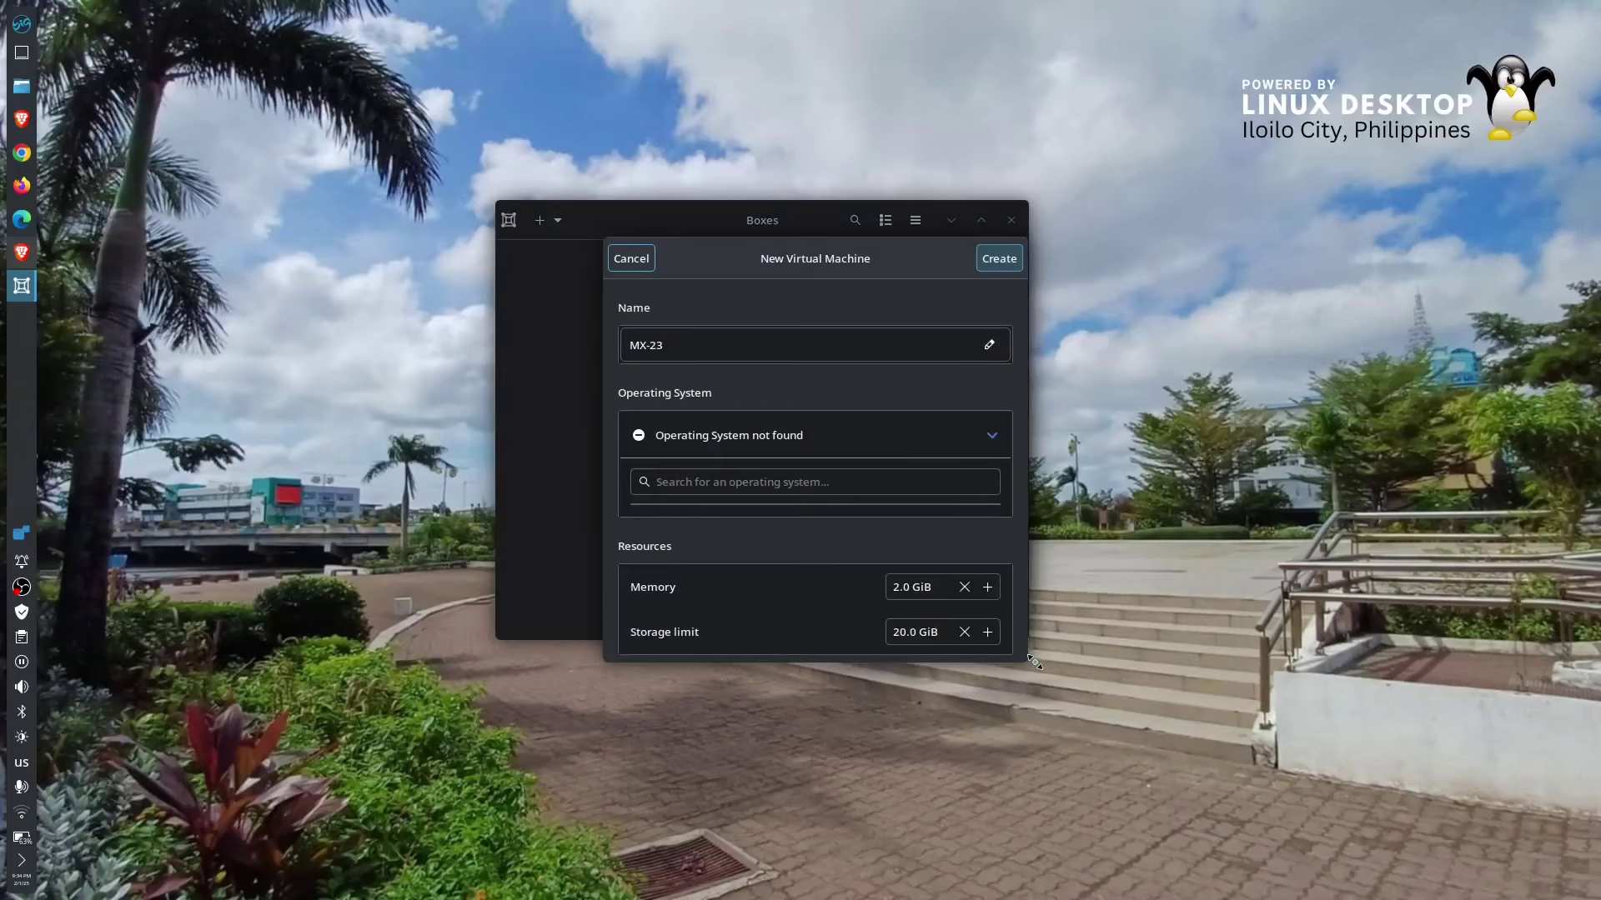
- Create the virtual machine with 8 GiB of memory and a 30 GiB storage limit, and maximize its window
scroll(1024, 586, down, 1)
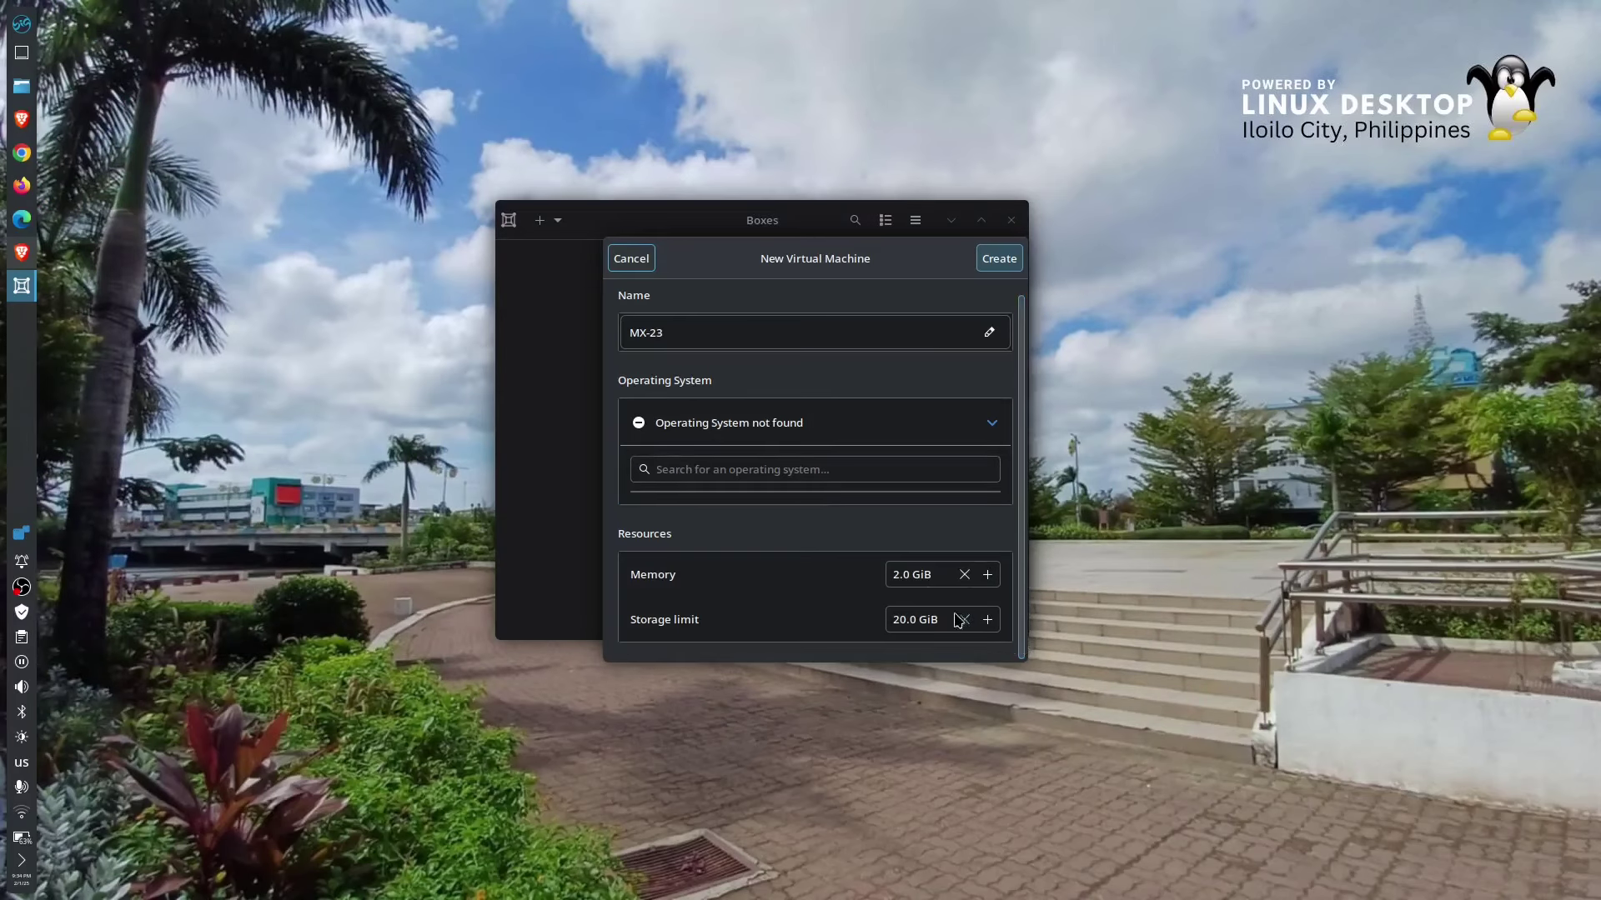
drag(896, 574, 843, 572)
text(8)
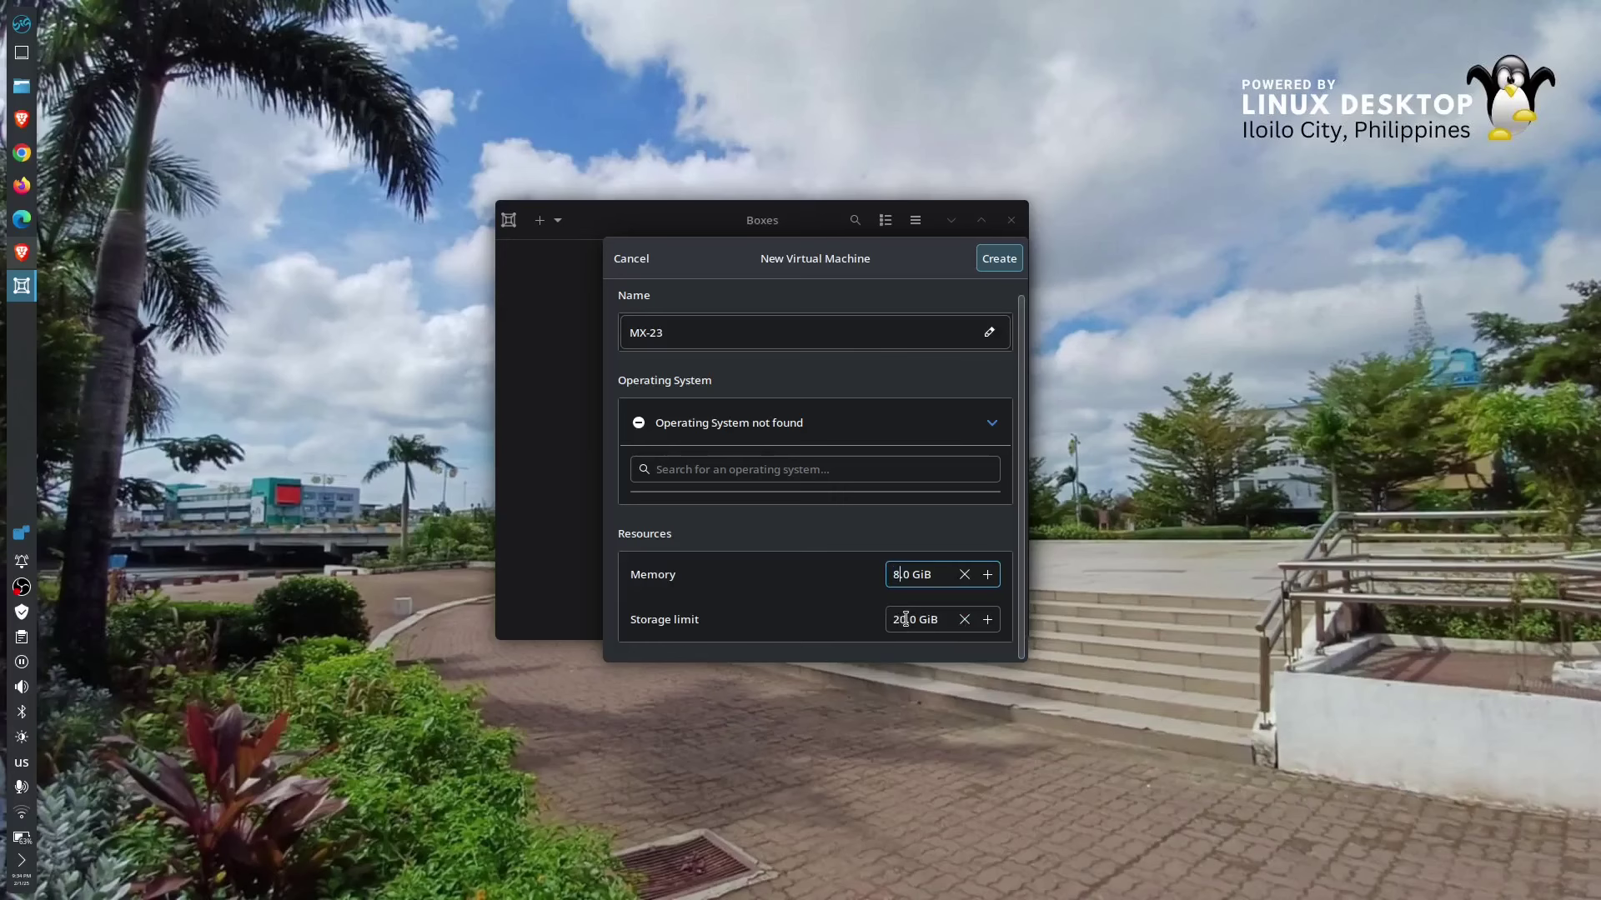
drag(896, 619, 848, 617)
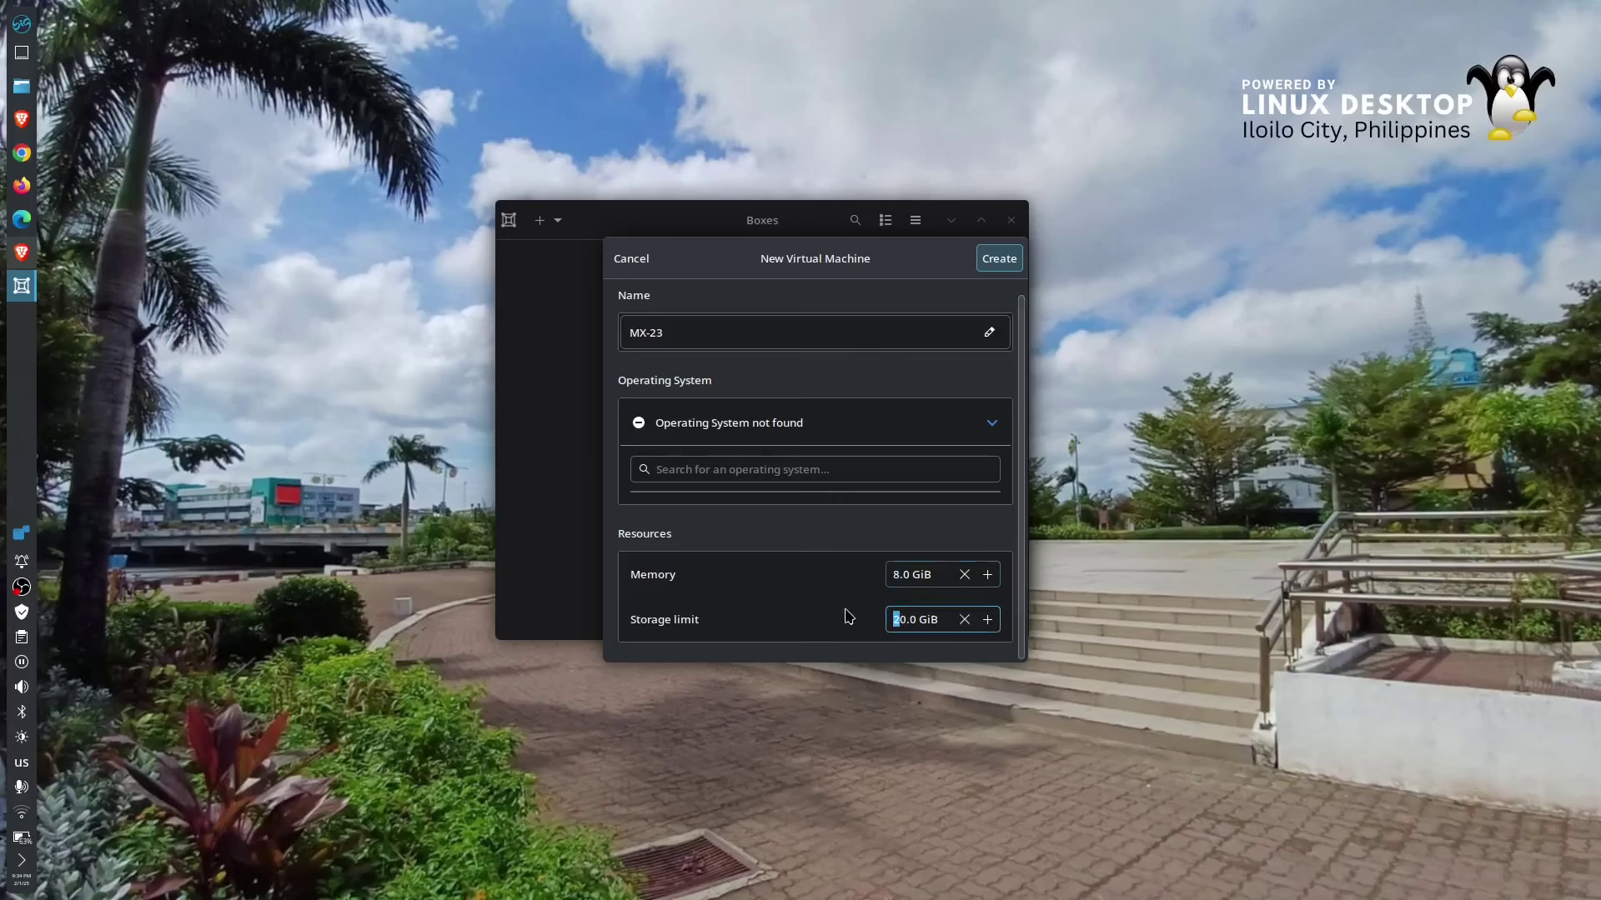
text(3)
click(1006, 263)
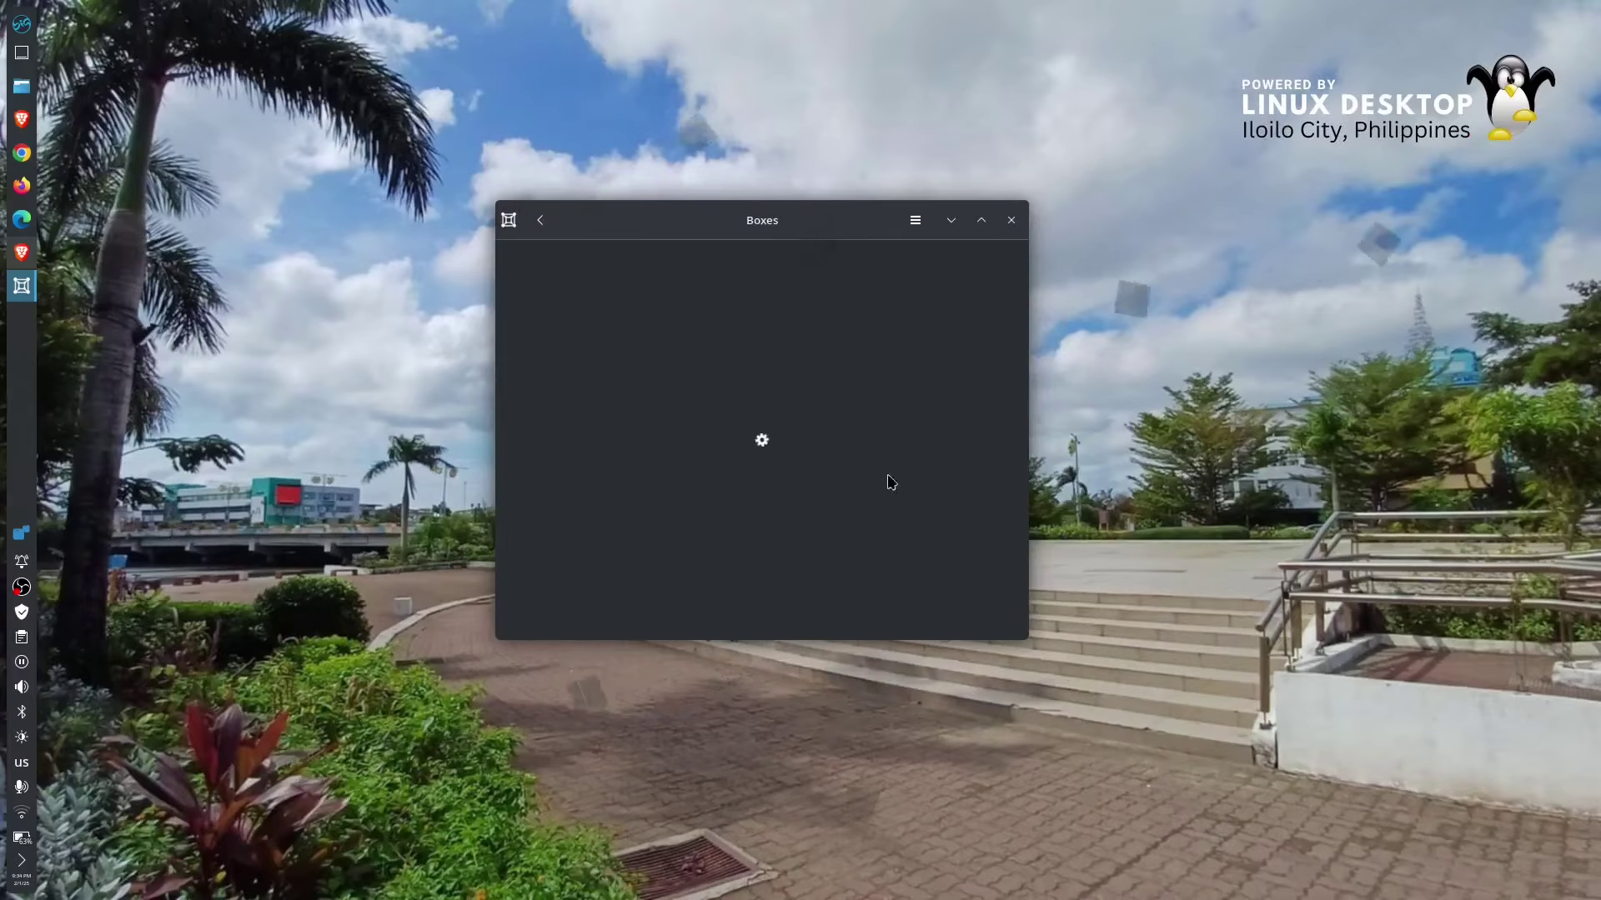
click(864, 232)
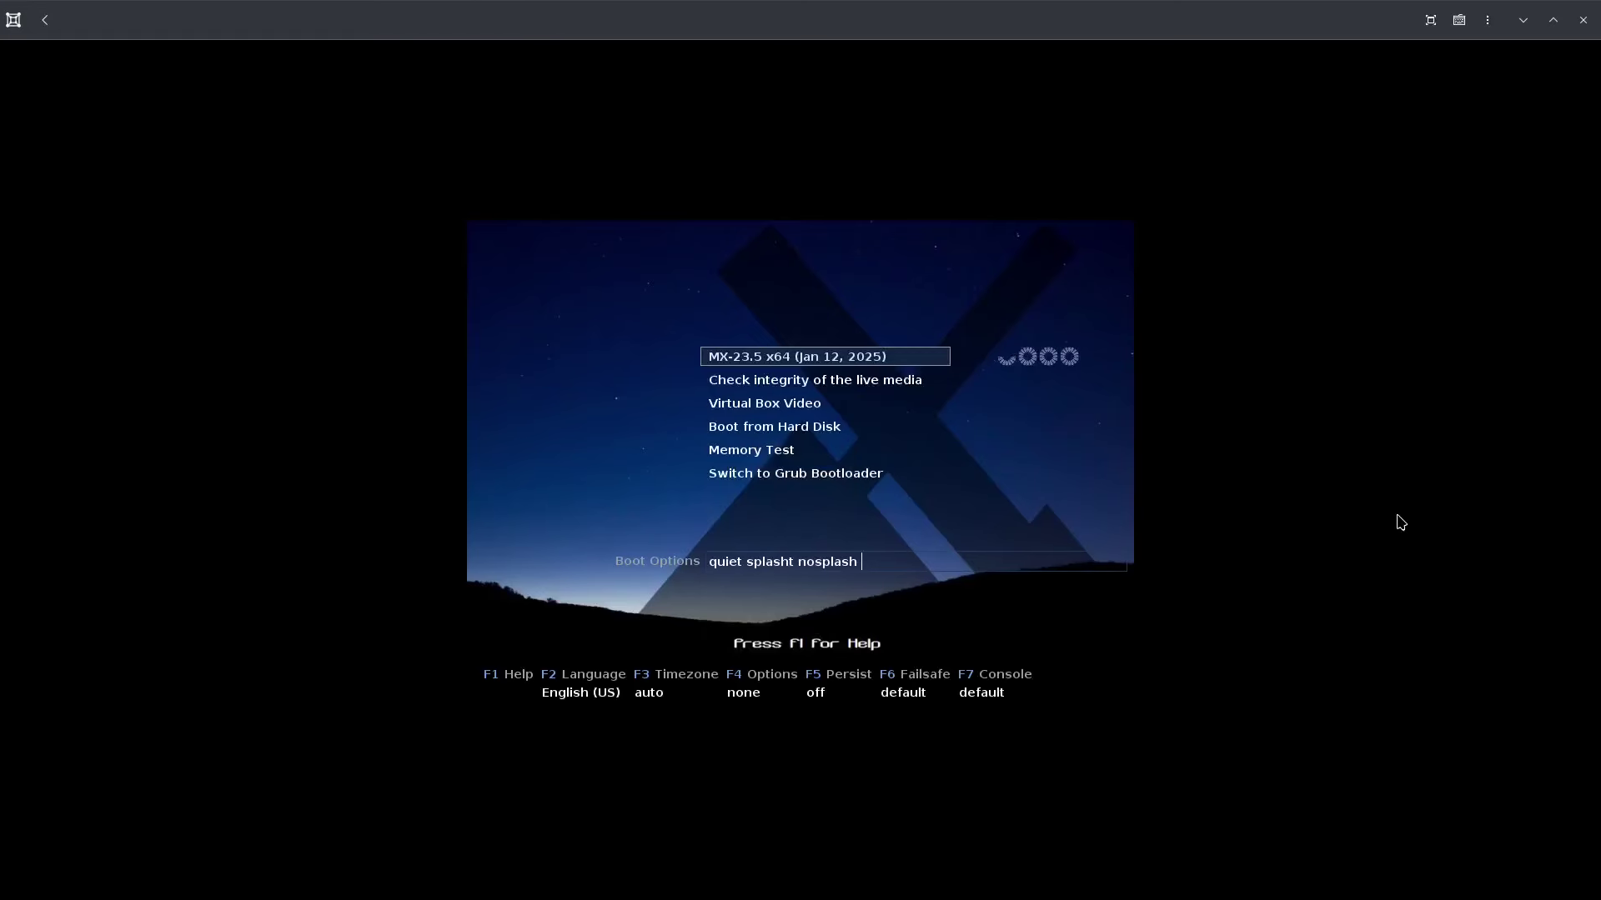
- Go through the live medium's boot menu entries and boot MX-23.5 x64 (Jan 12, 2025)
key(Down)
key(Up)
key(Down)
key(Down)
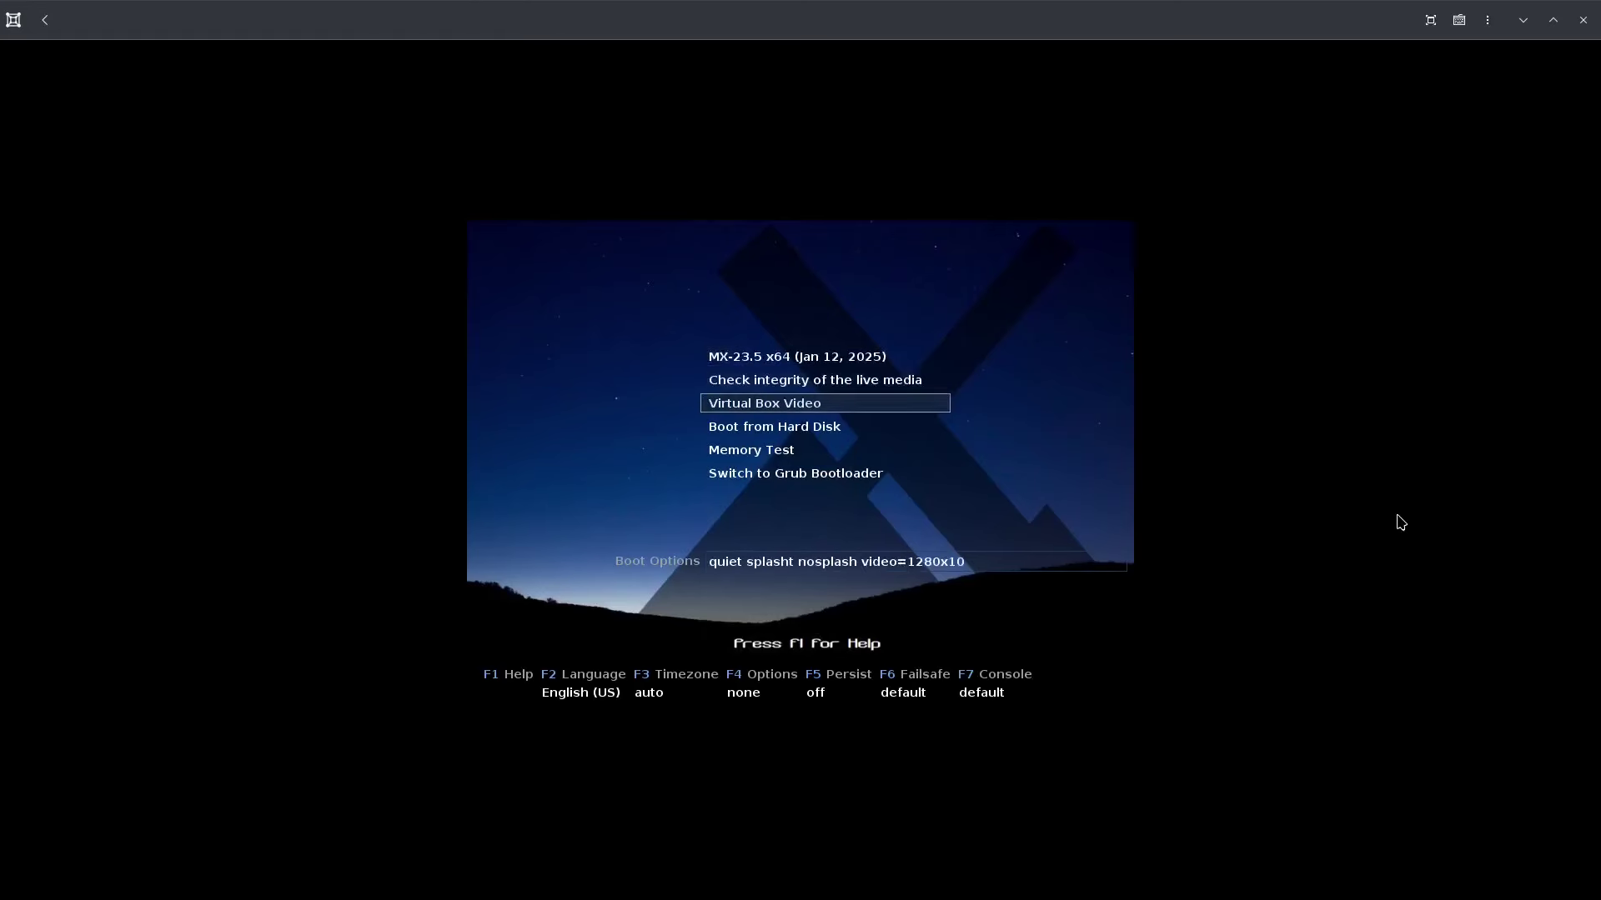
key(Down)
key(Down)
key(Down)
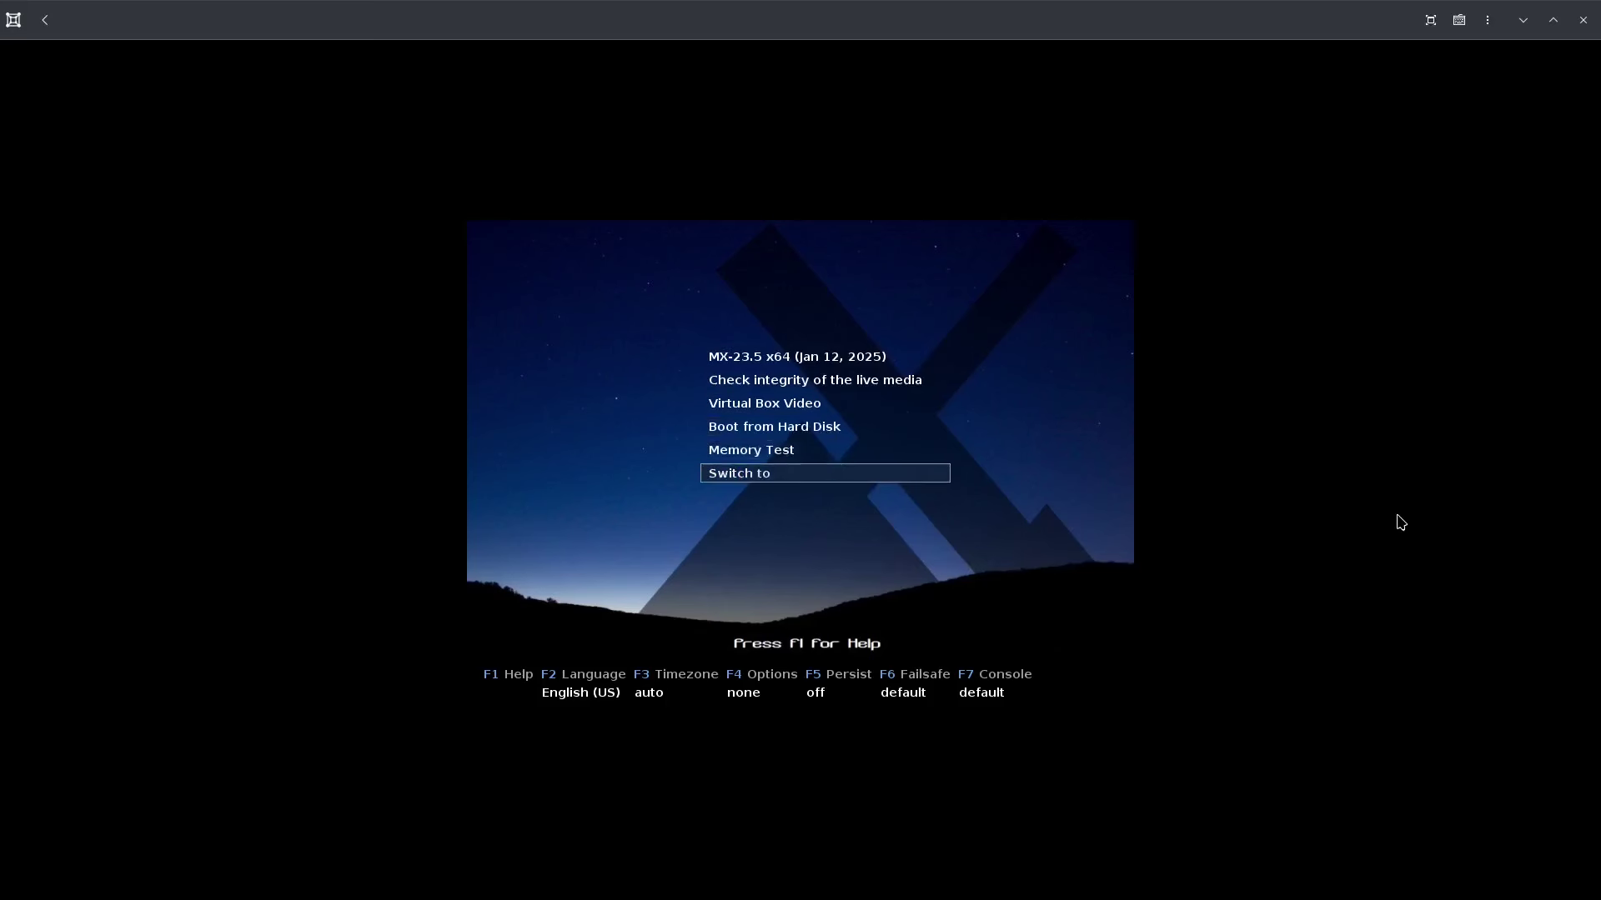
key(Up)
key(Up)
key(Up)
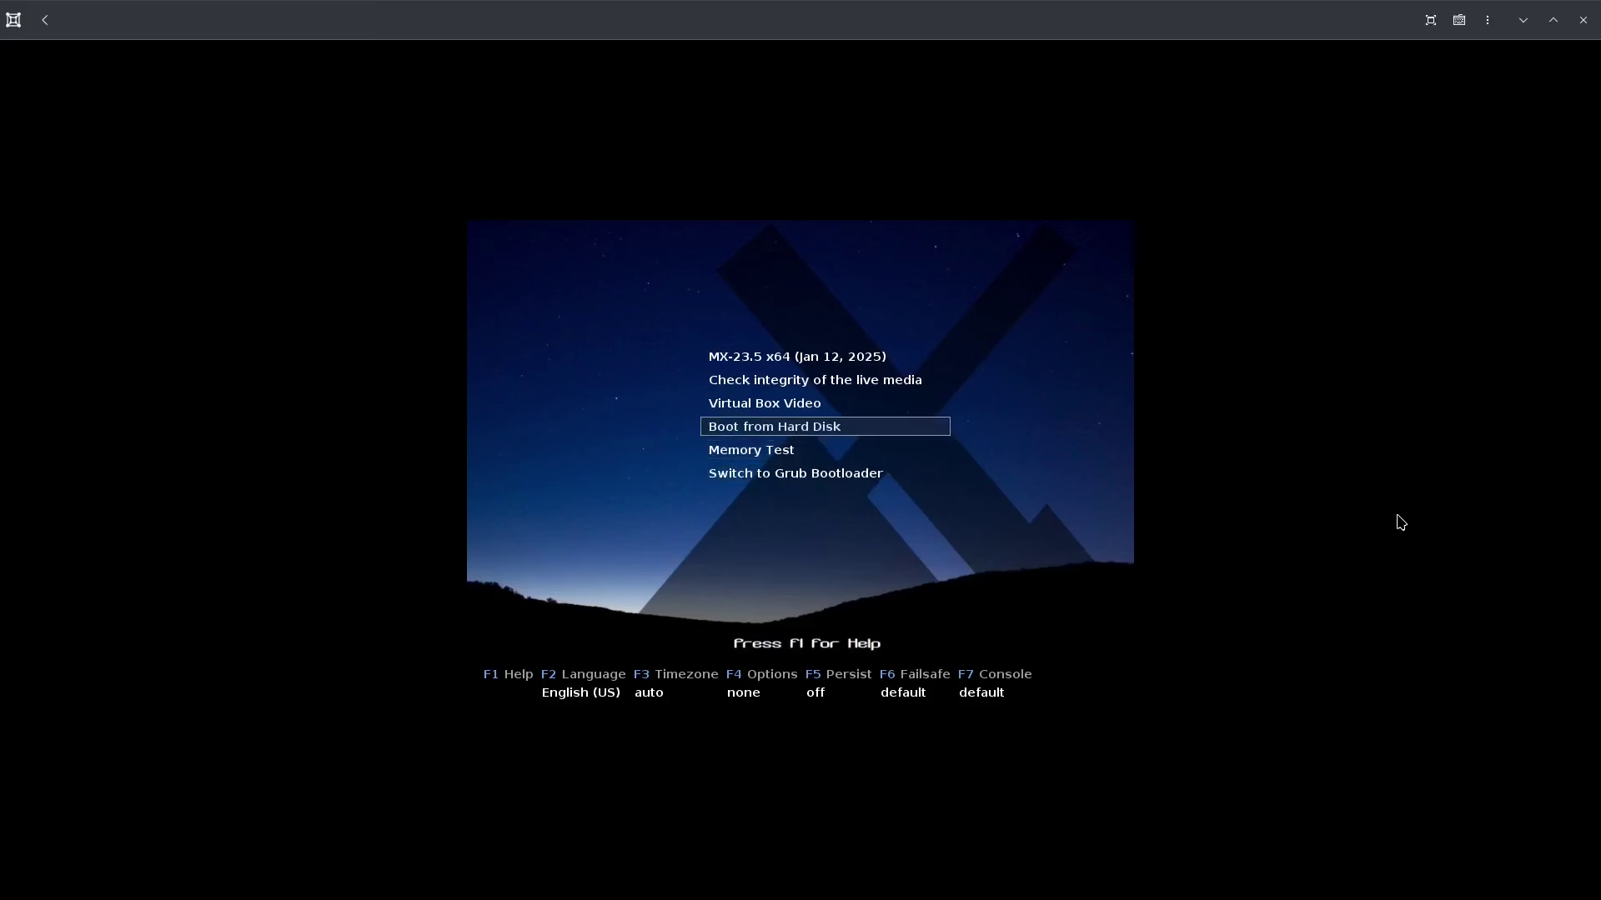
key(Up)
key(Up)
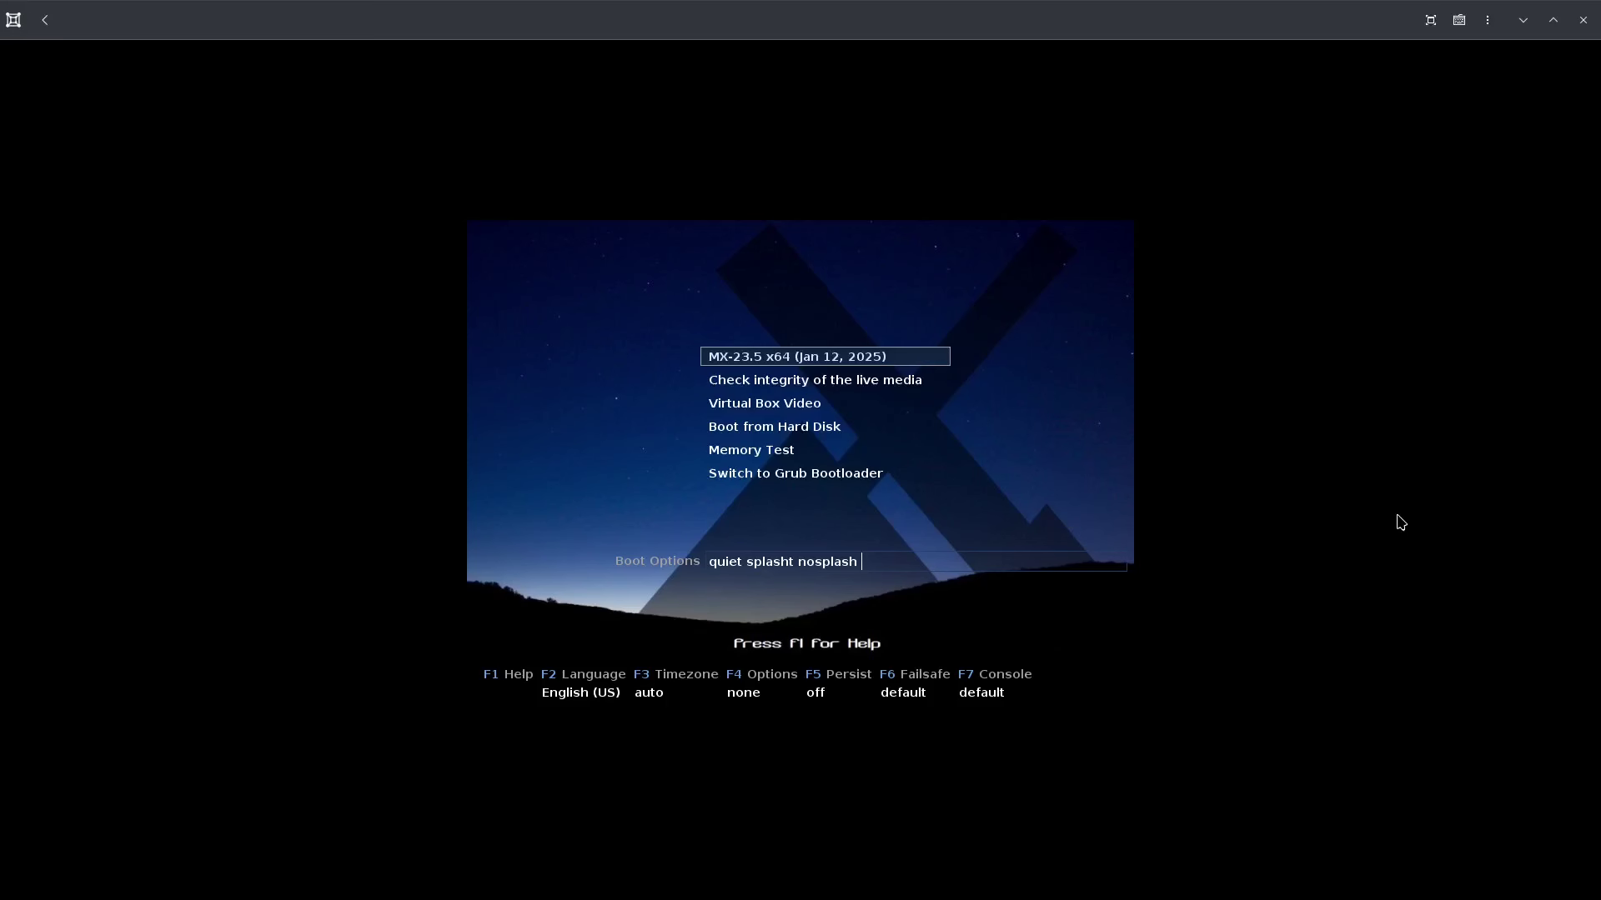
key(Return)
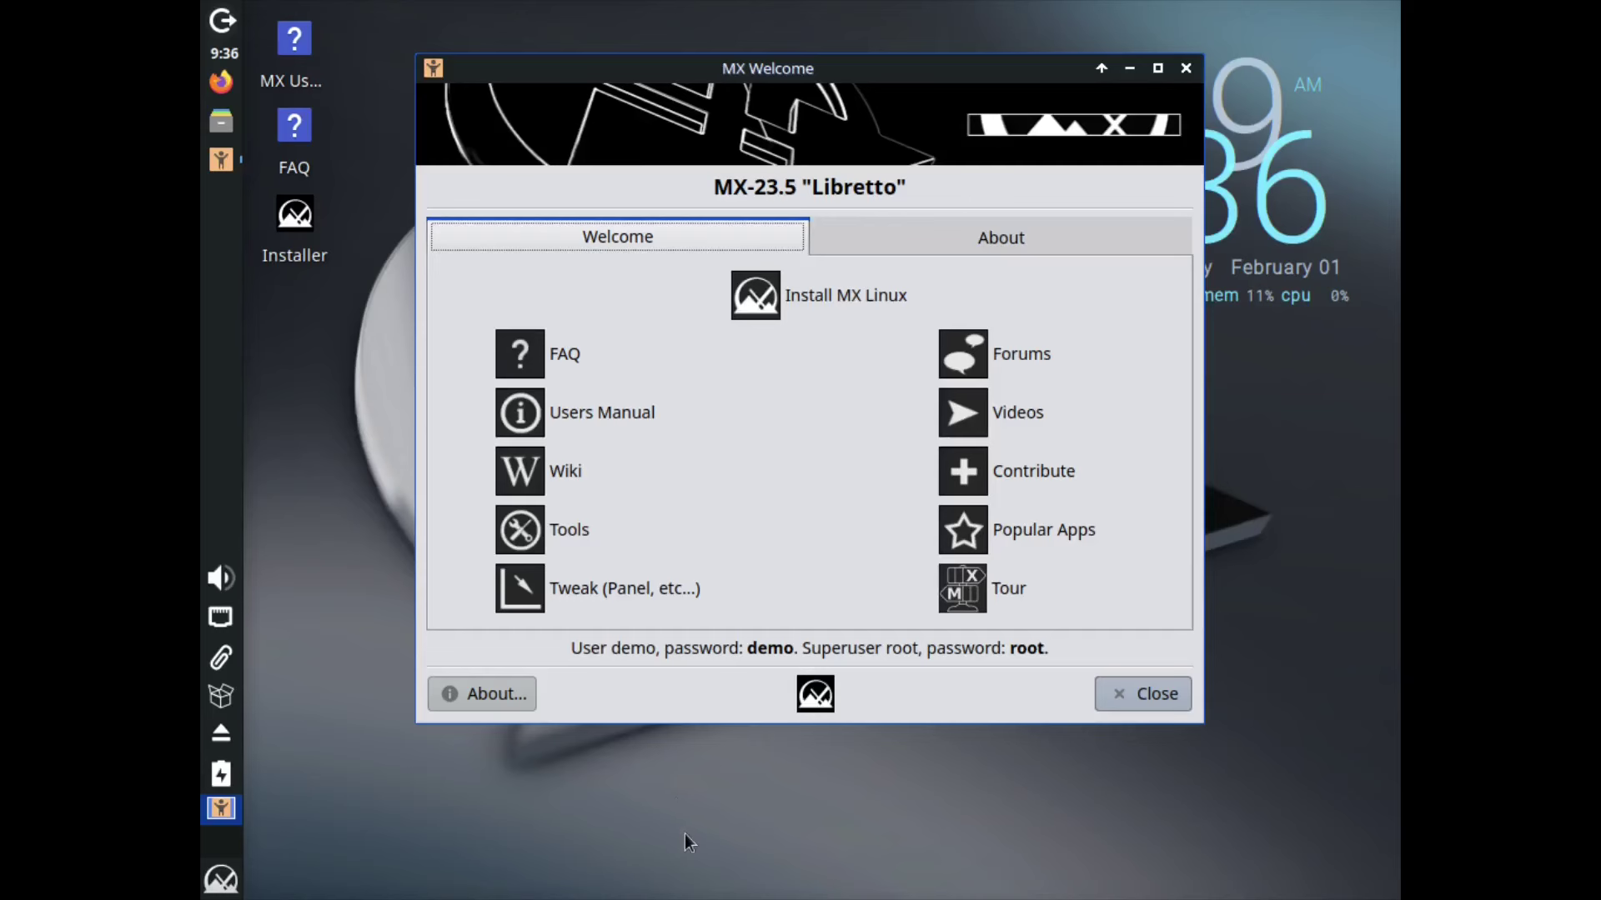
- In the live system's Display settings, set the resolution of Virtual-1 to 1920x1080, apply it and close the settings
key(super)
click(752, 497)
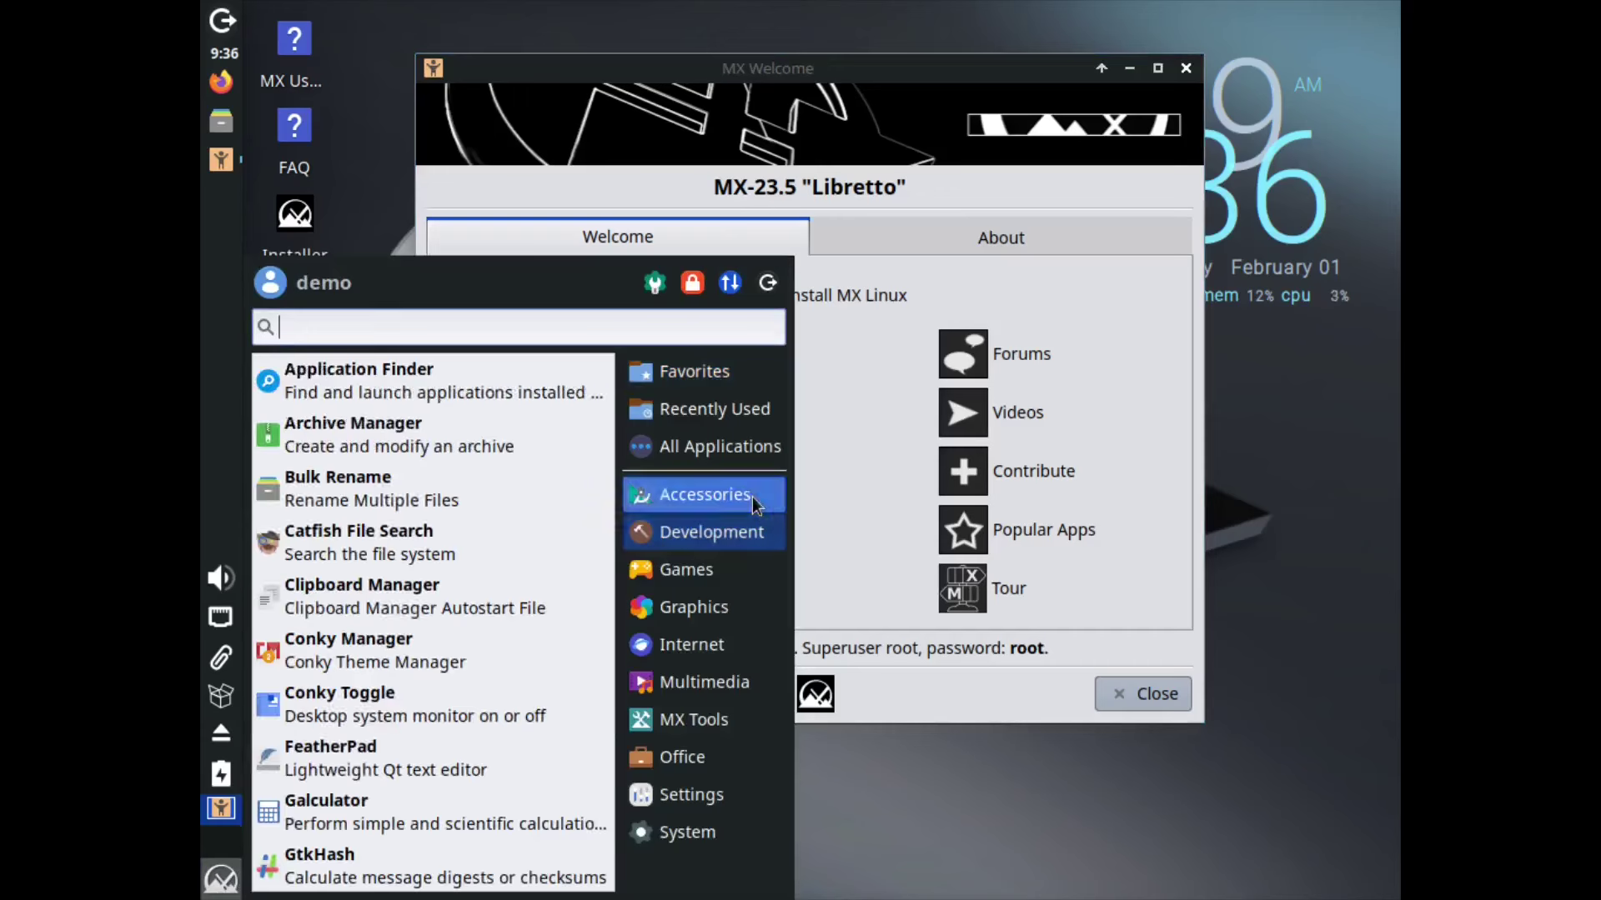
mouse_move(734, 804)
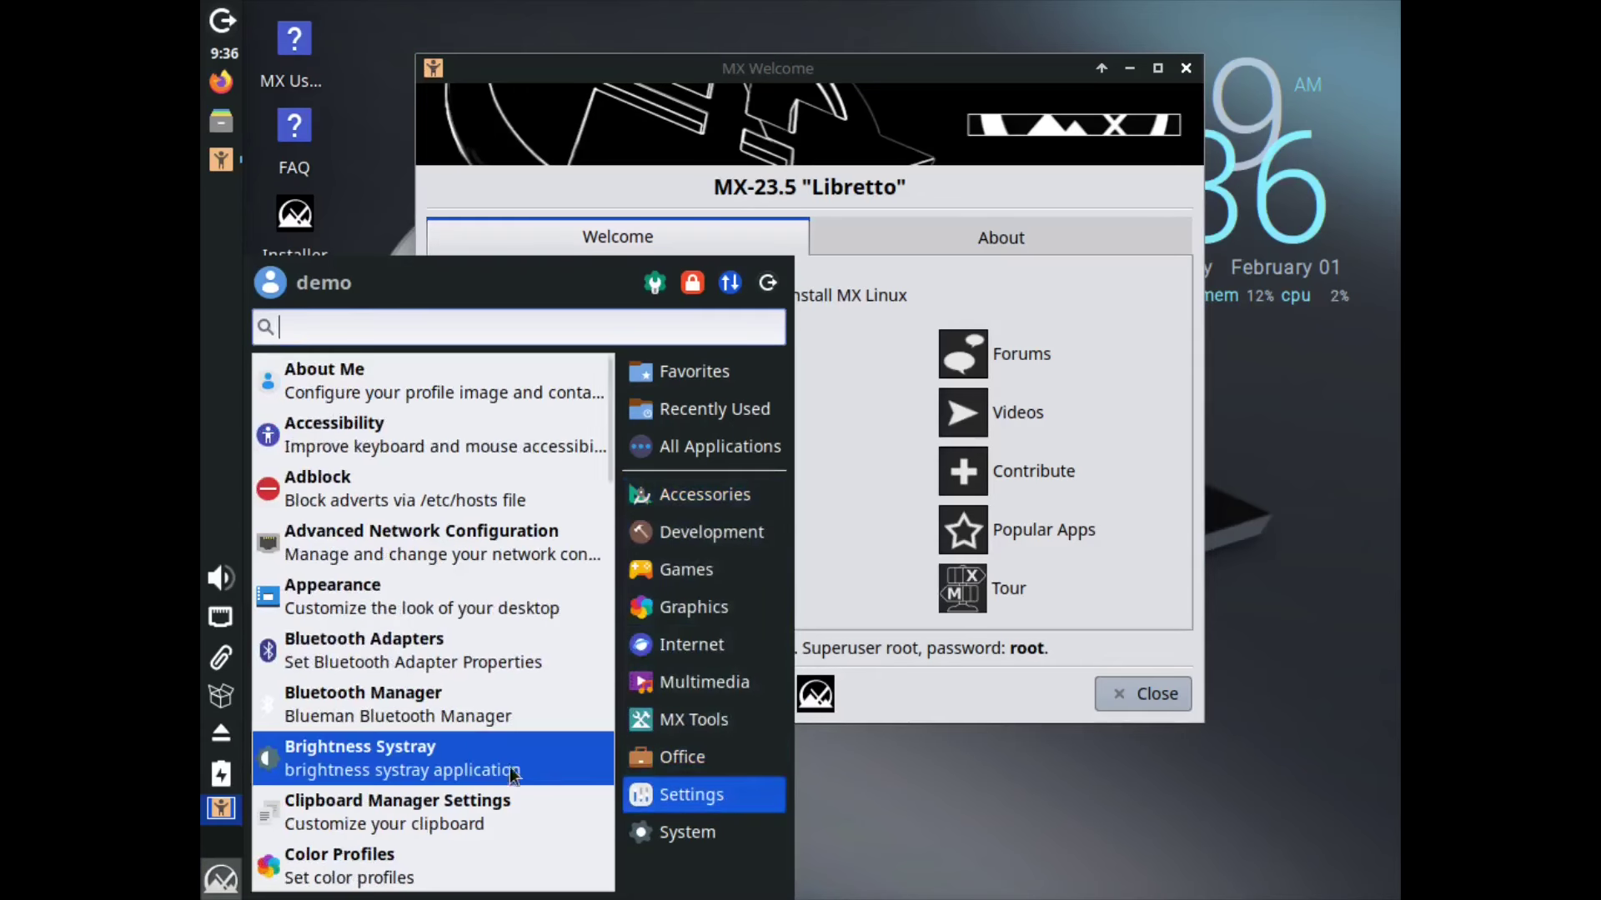
scroll(439, 760, down, 5)
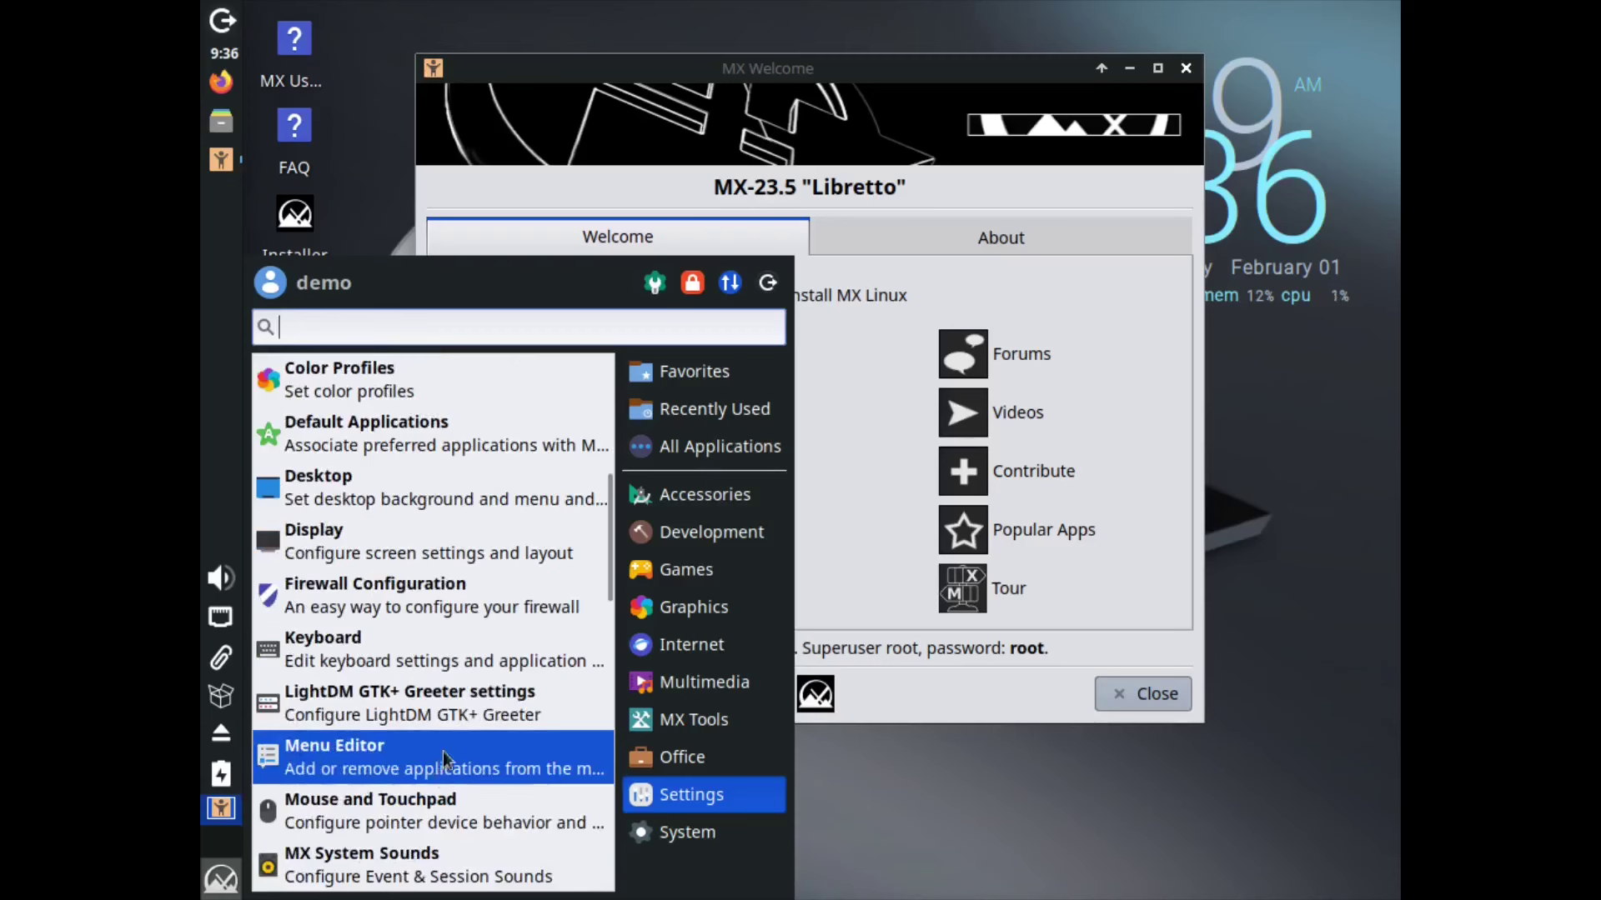
click(417, 544)
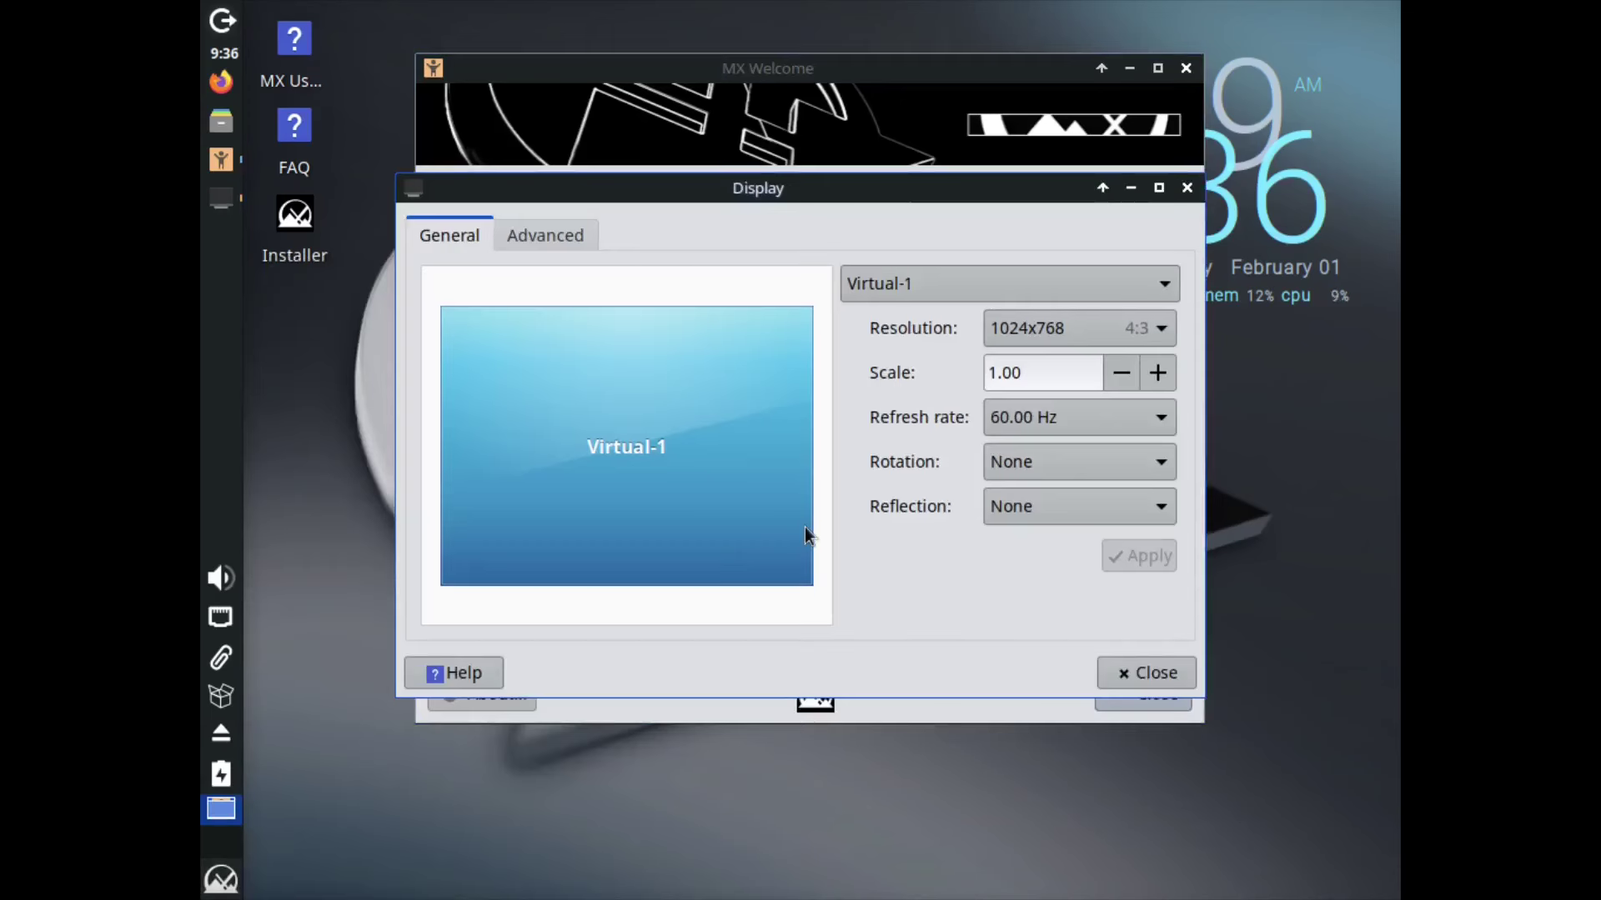
click(1083, 328)
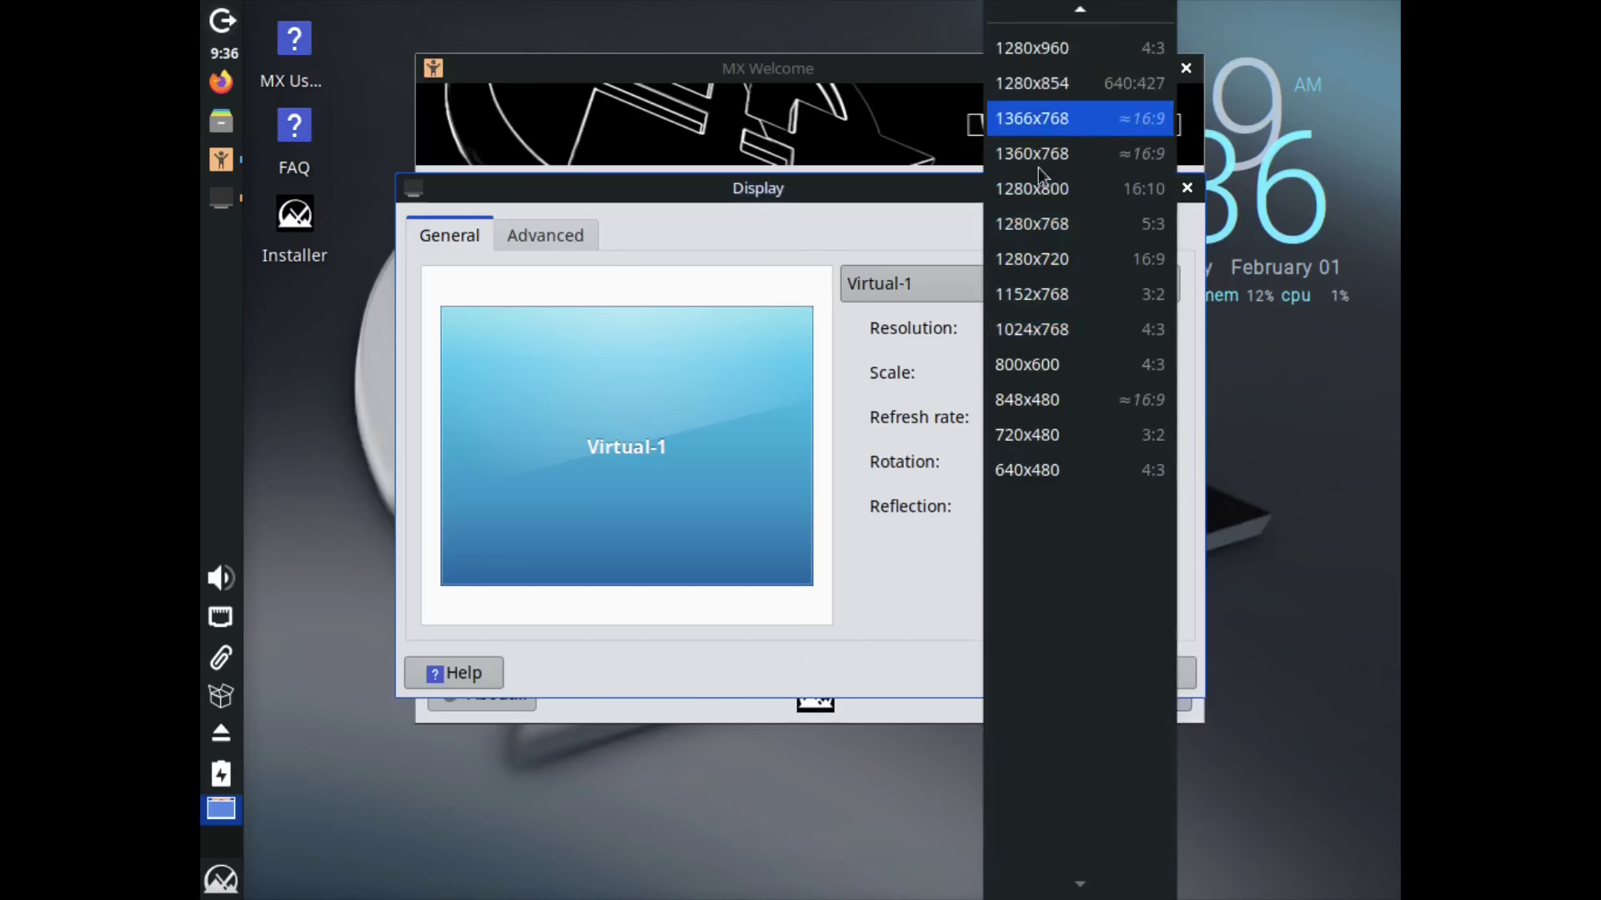
scroll(1034, 404, up, 3)
click(1101, 88)
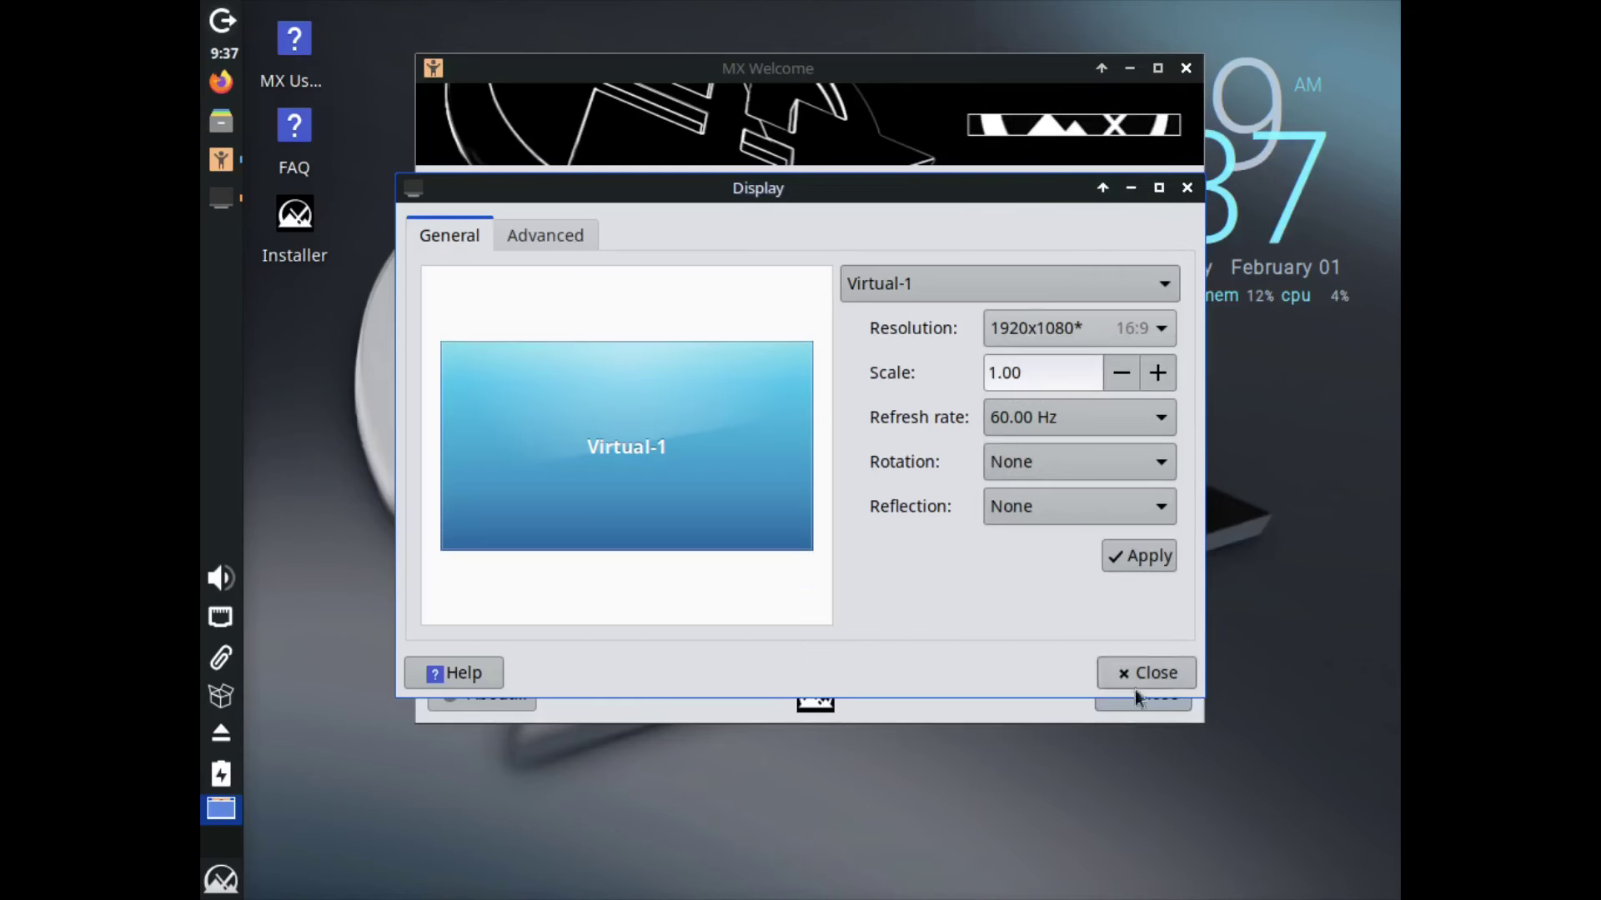
click(1136, 557)
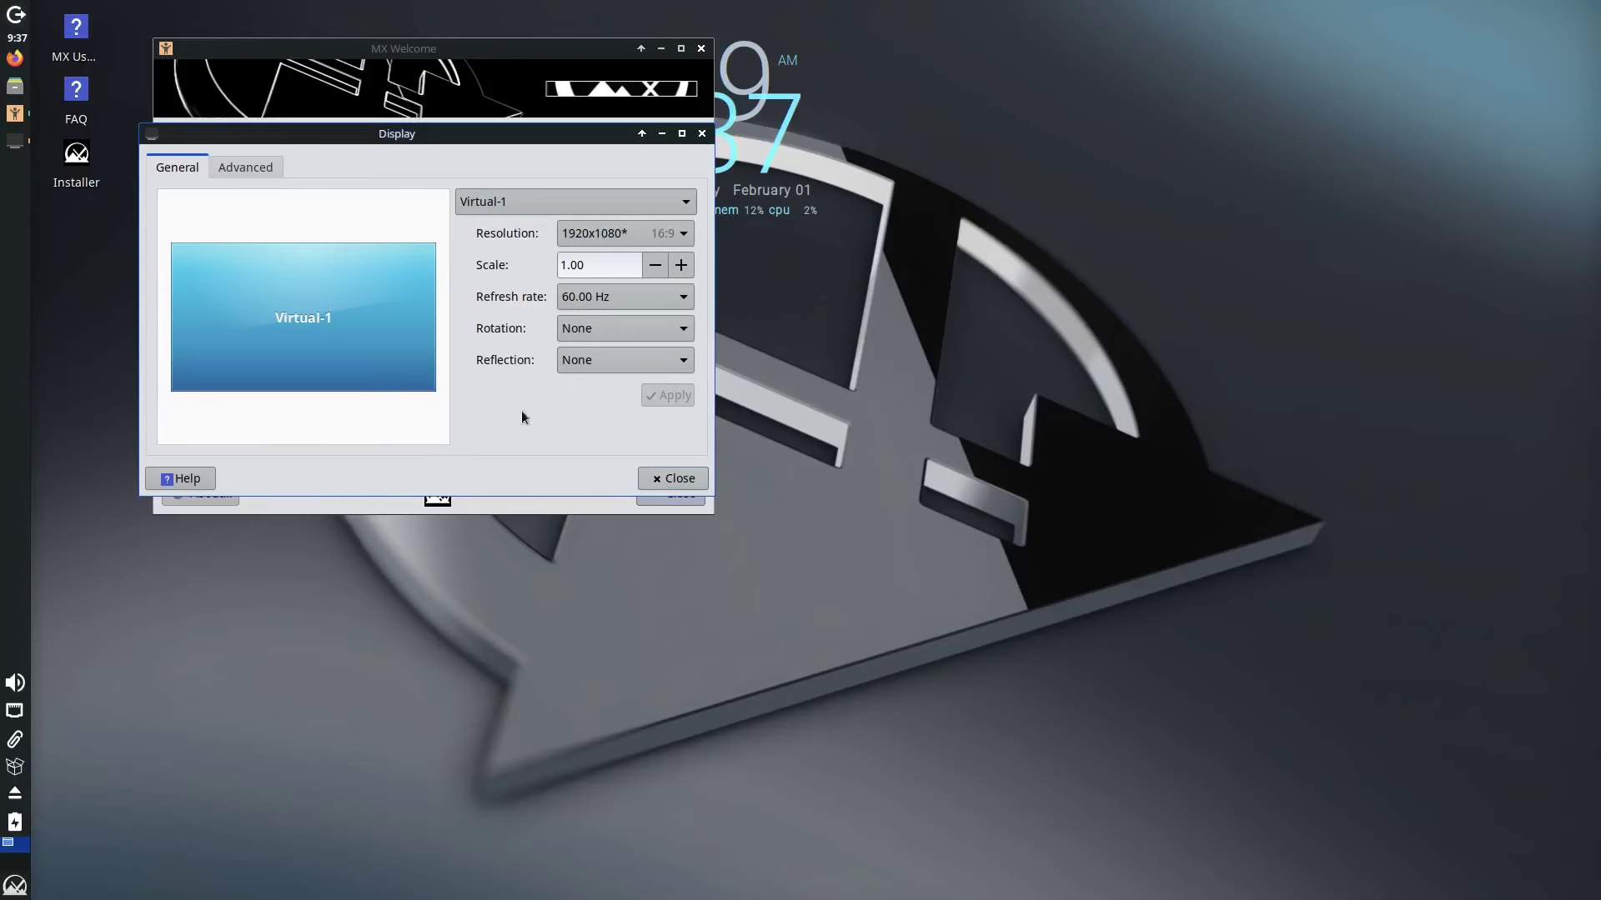
click(677, 478)
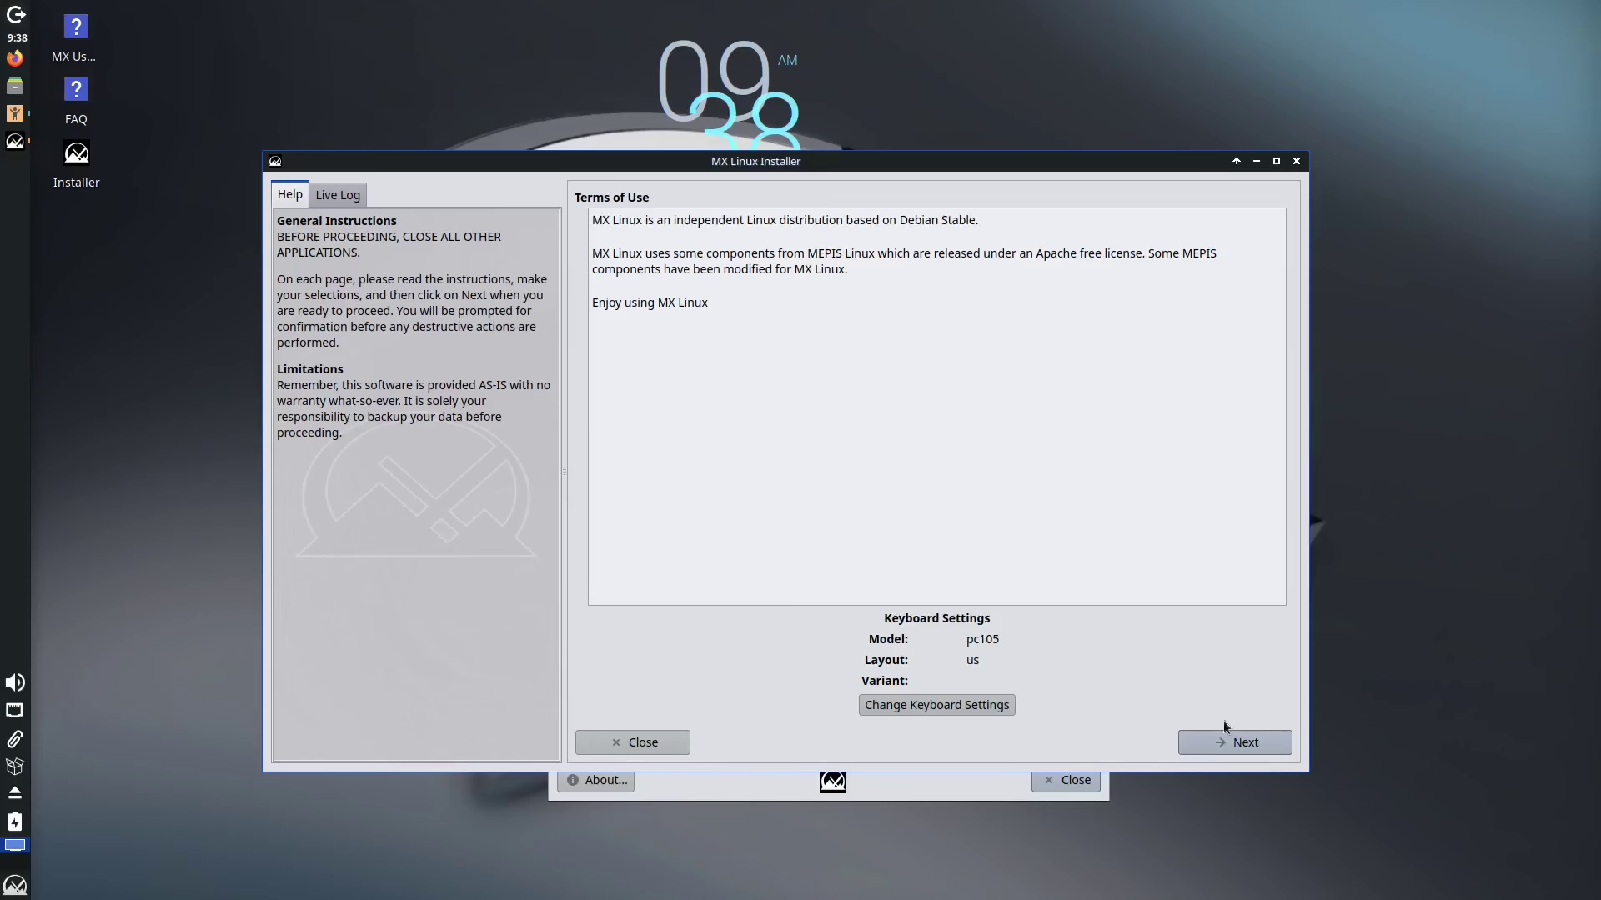
- Accept the installer's terms and start a regular installation that formats and uses the entire disk sda
click(1238, 738)
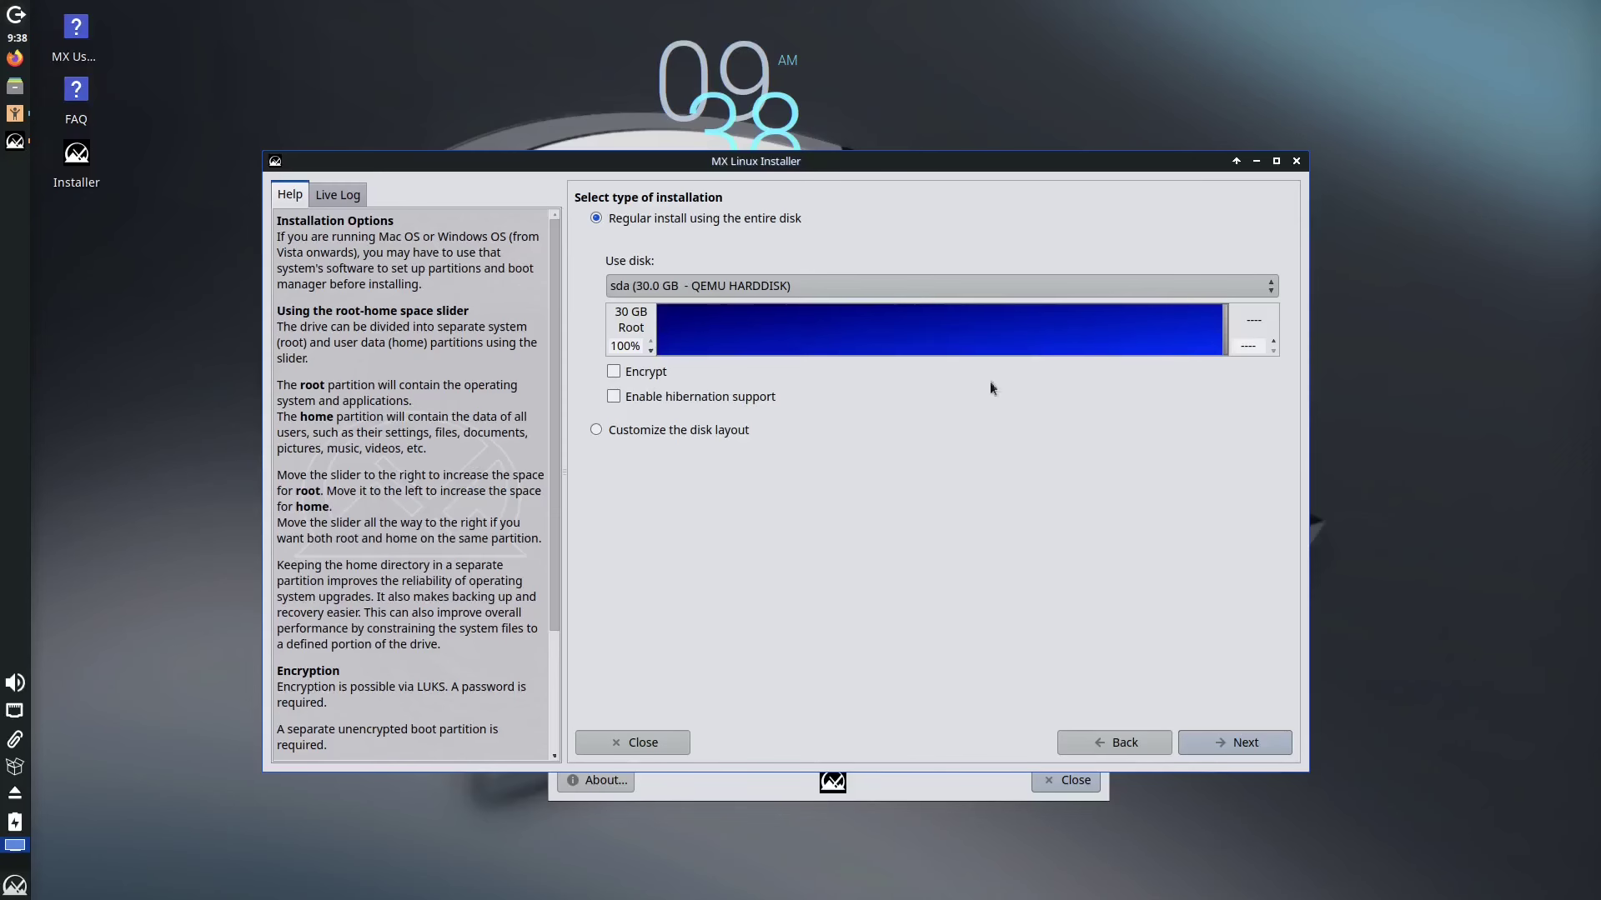
click(1257, 742)
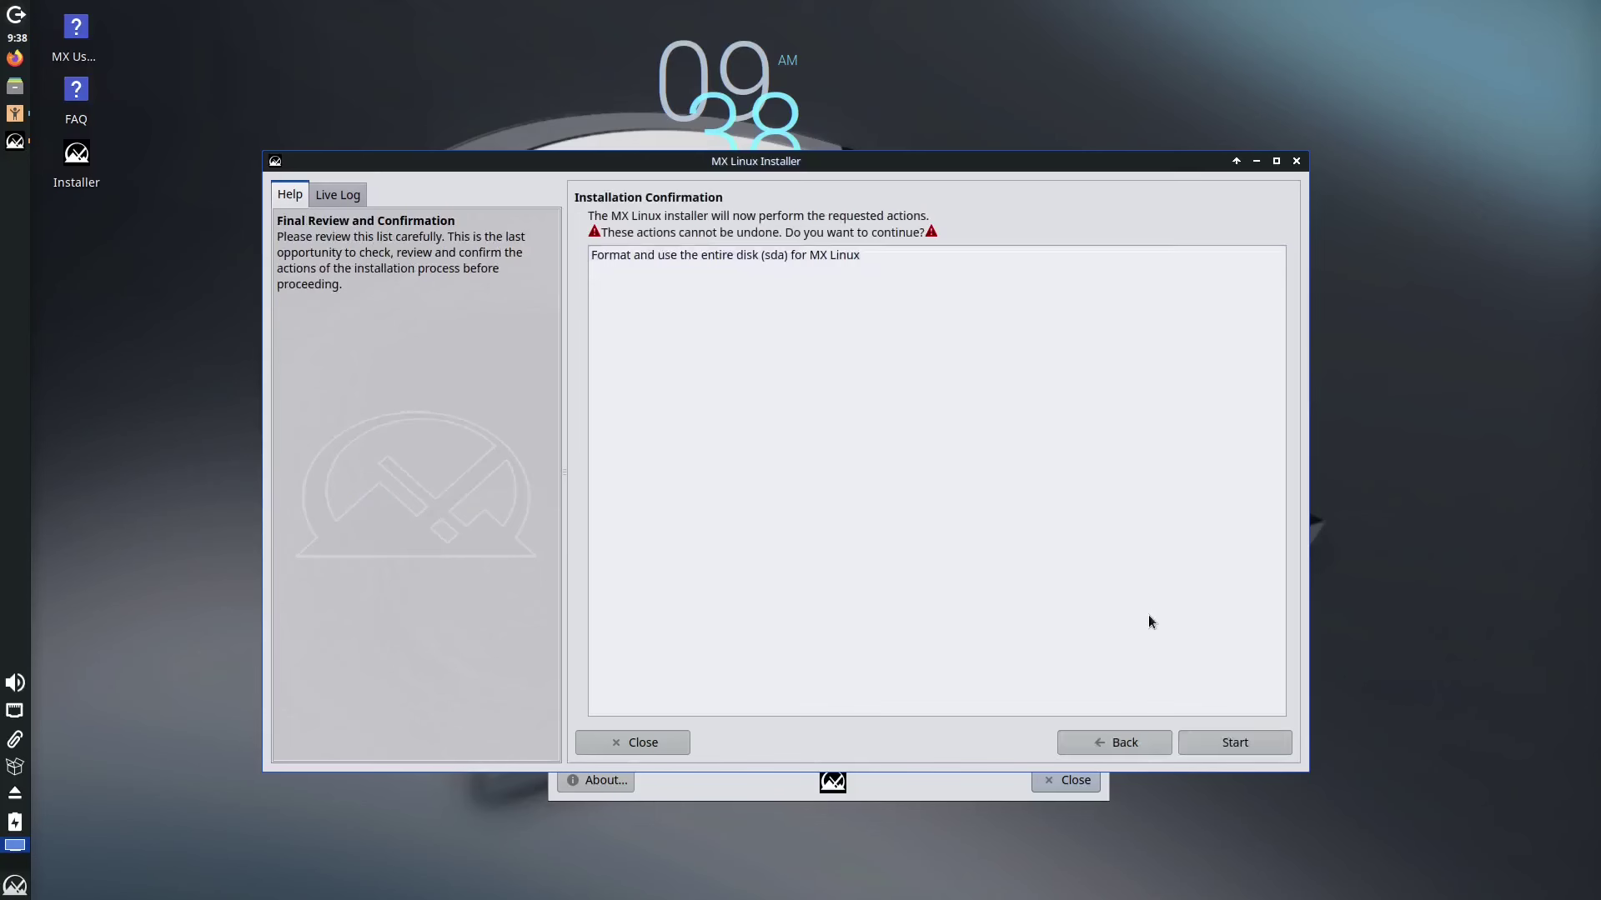
click(752, 259)
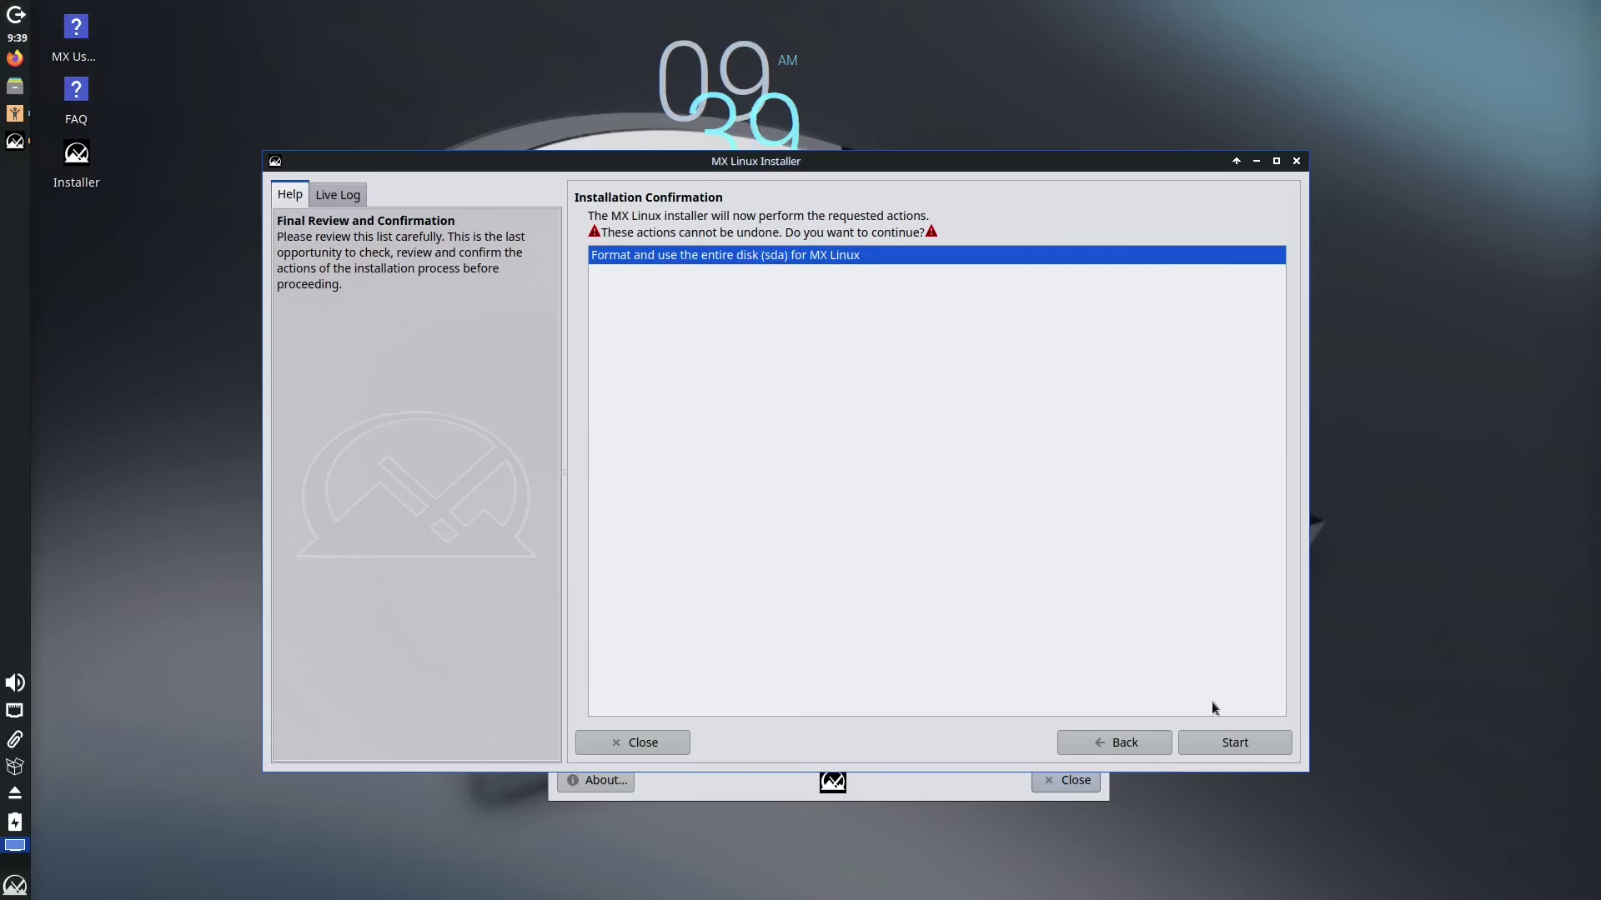
click(1236, 739)
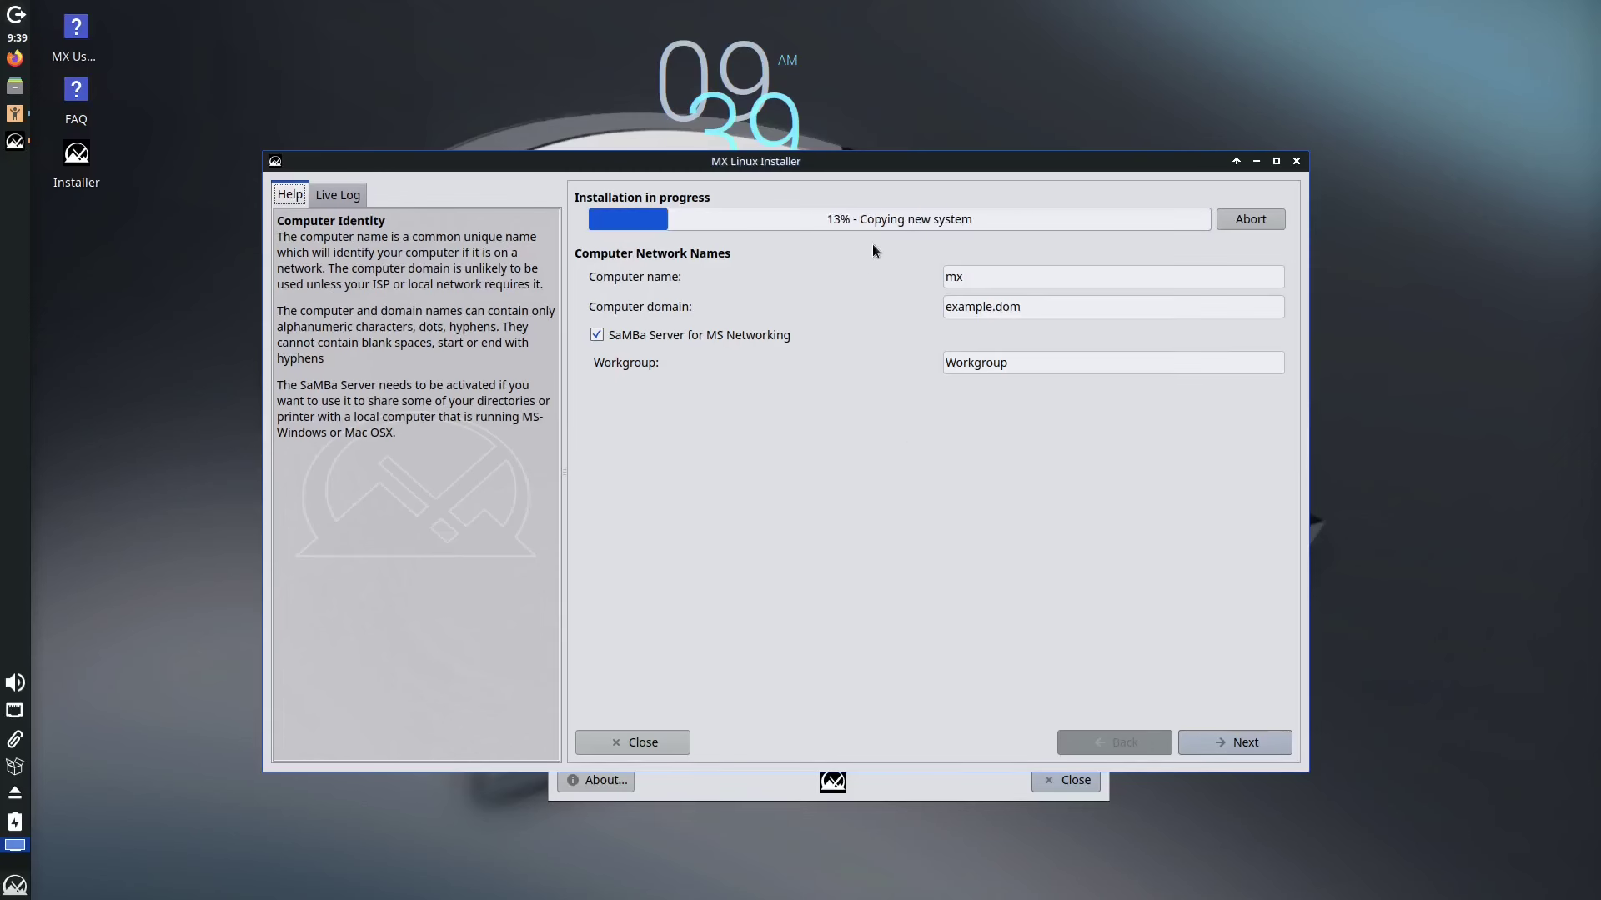
- Replace the installation's default computer name with a personal one ending in mx
double_click(982, 280)
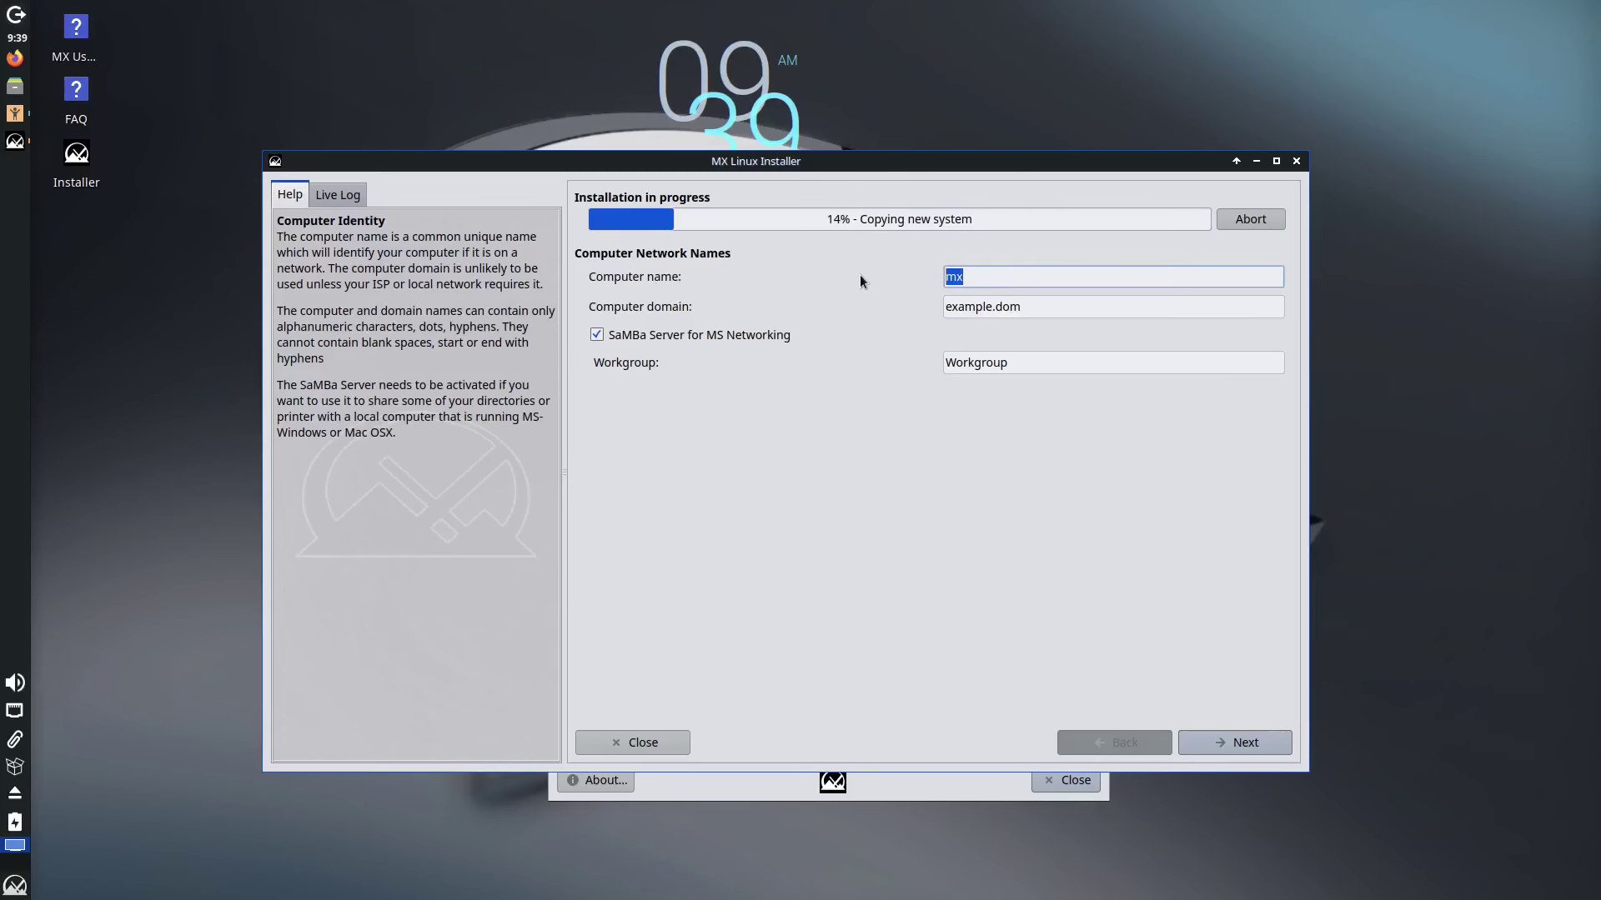
text(rialbbe mx)
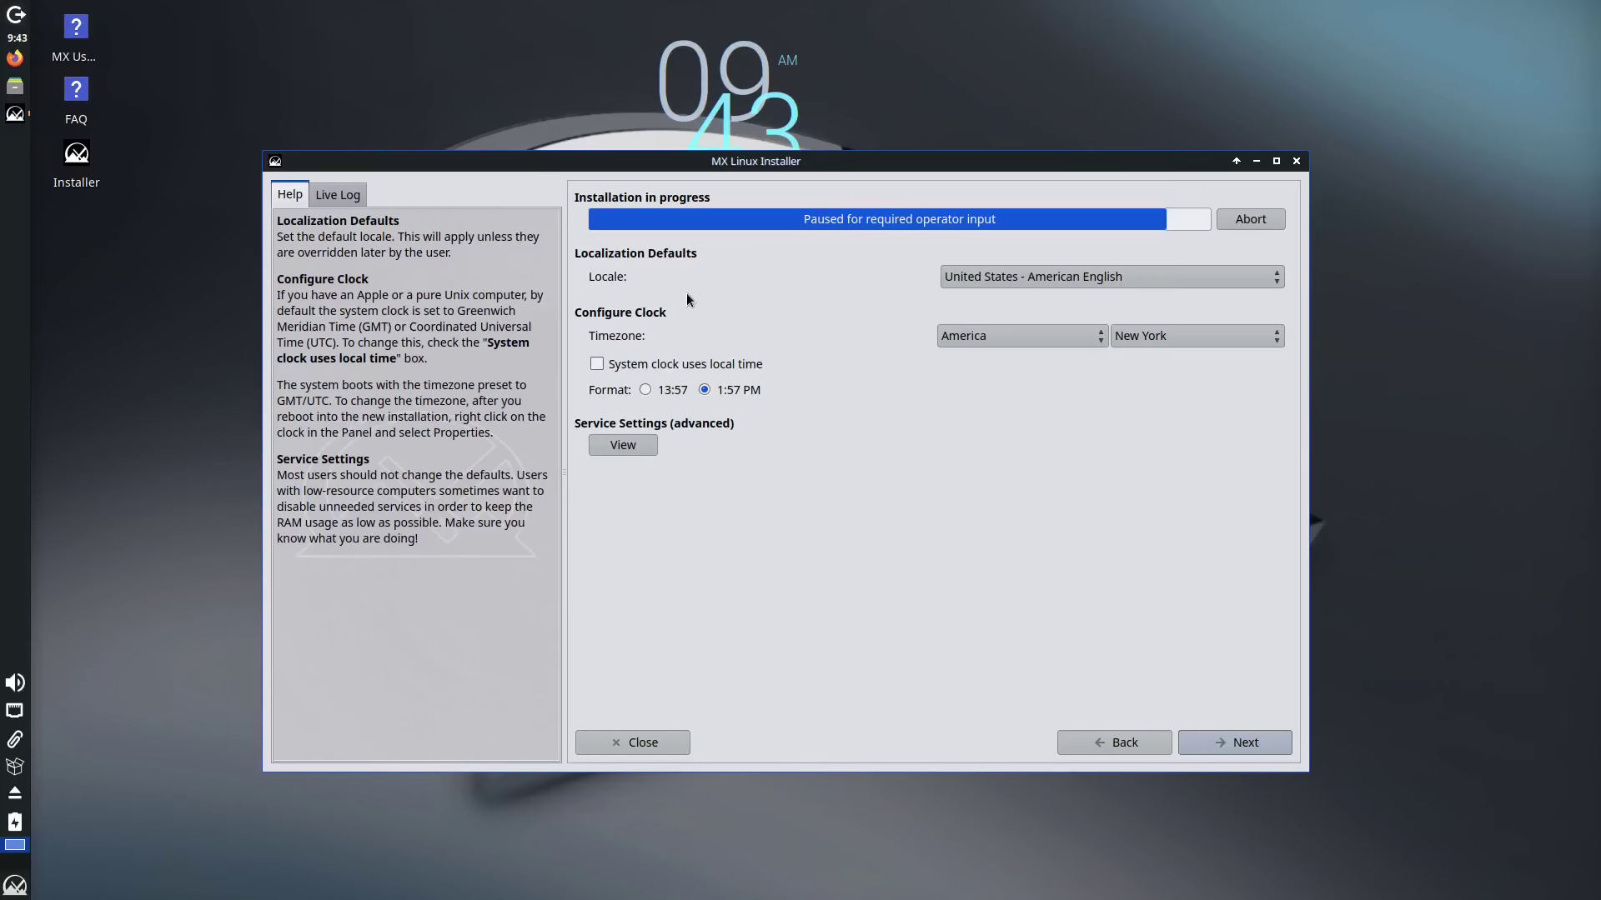
- Look through the installer's list of default locales and keep United States - American English
click(1136, 275)
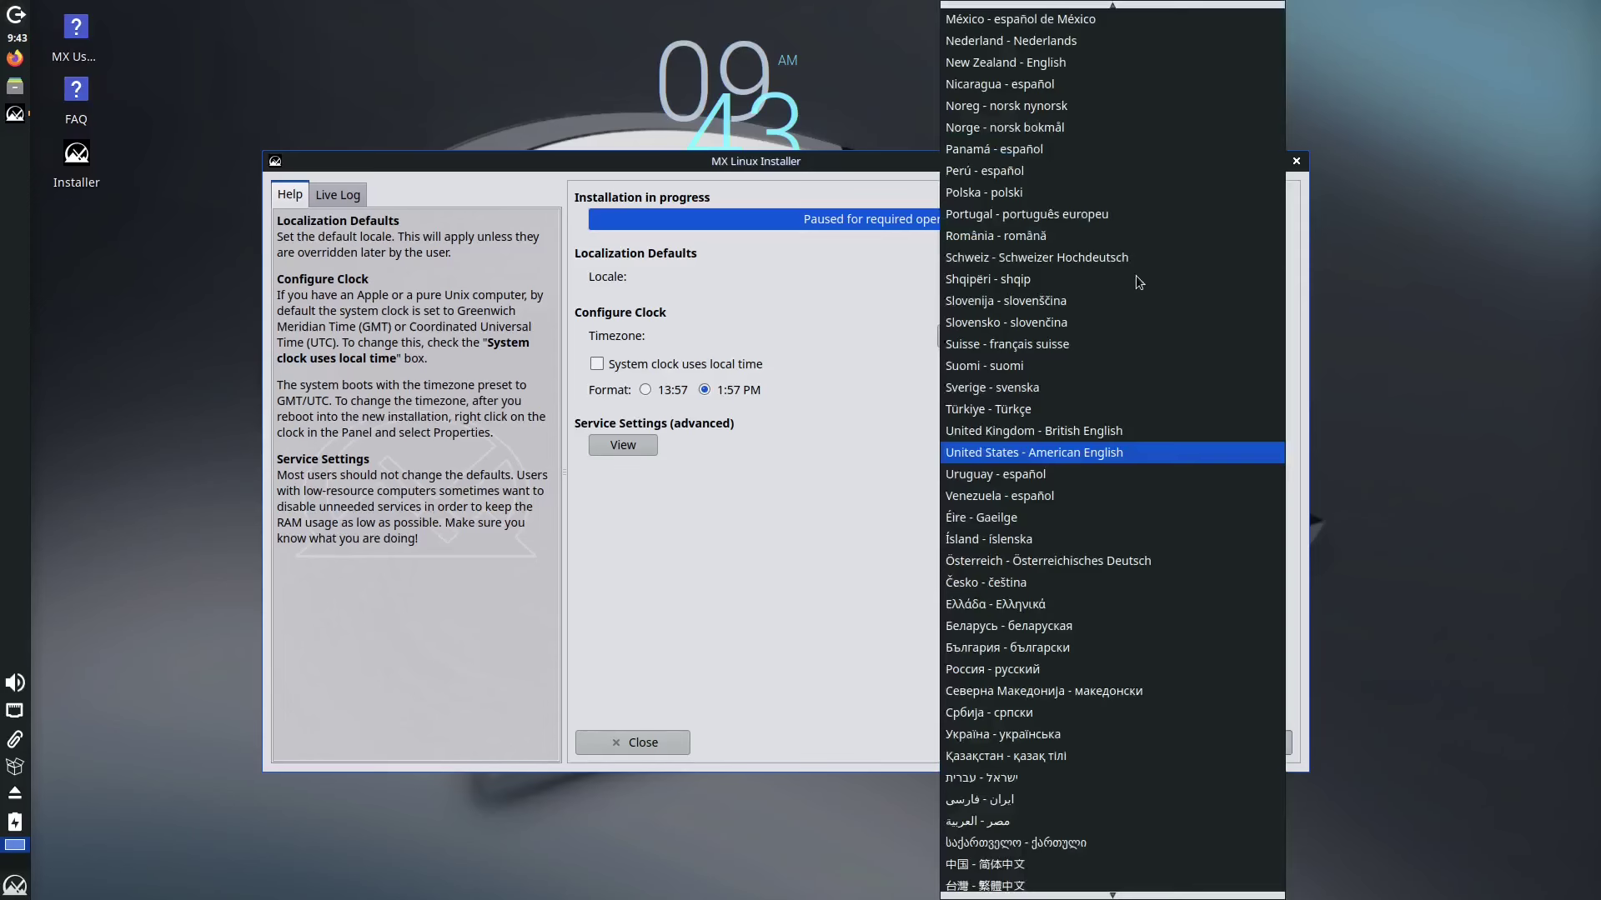
click(1138, 452)
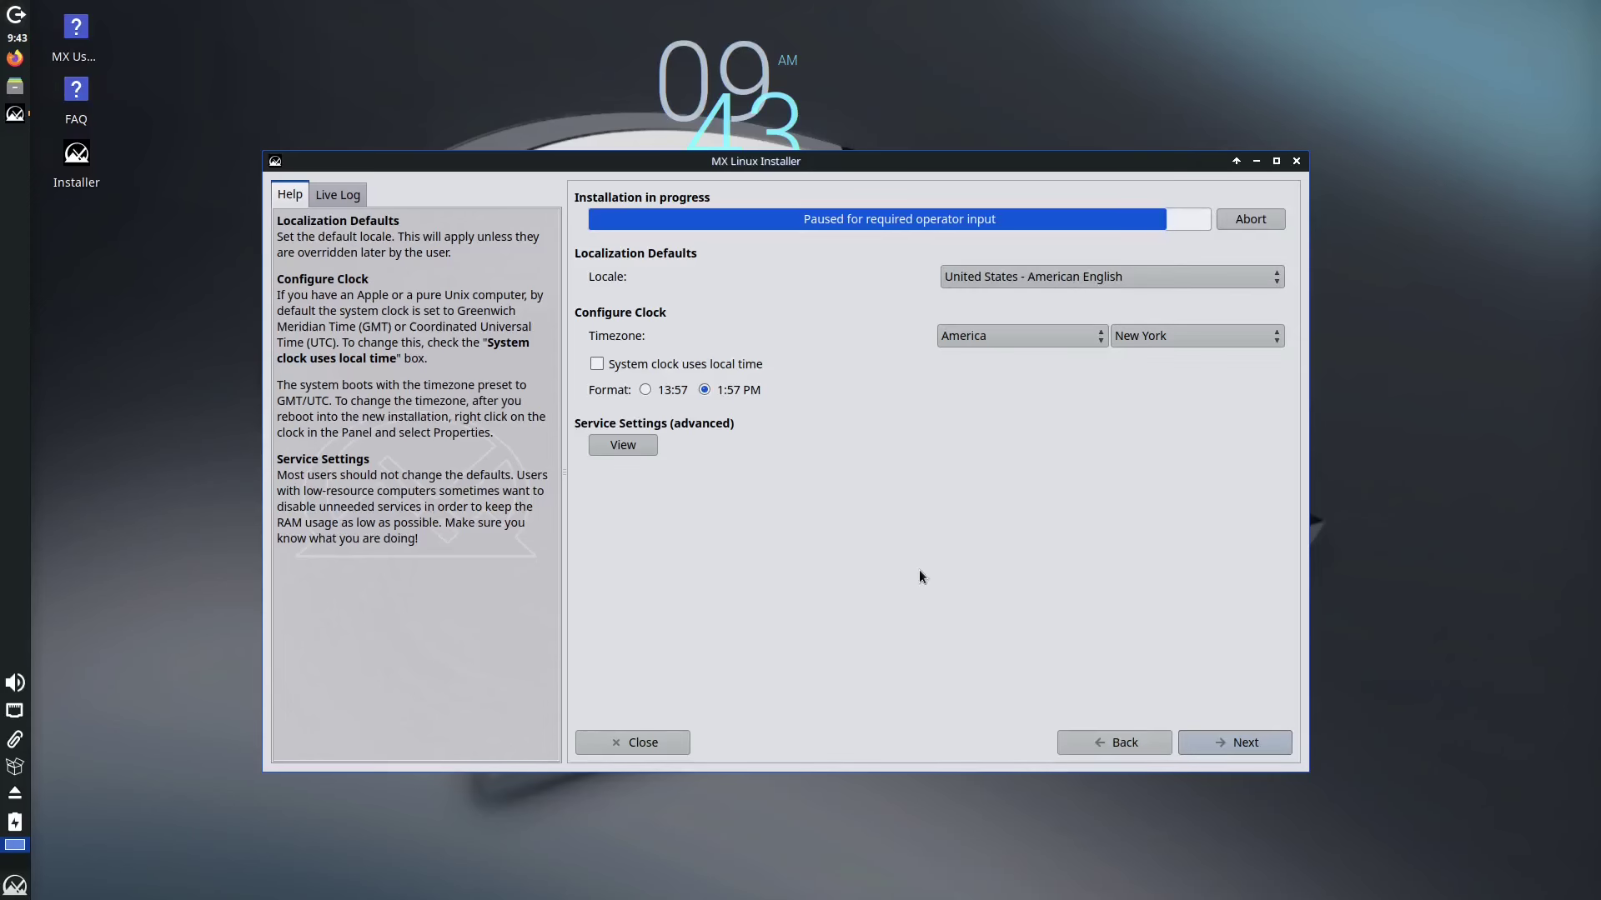
click(1111, 276)
scroll(1080, 628, up, 9)
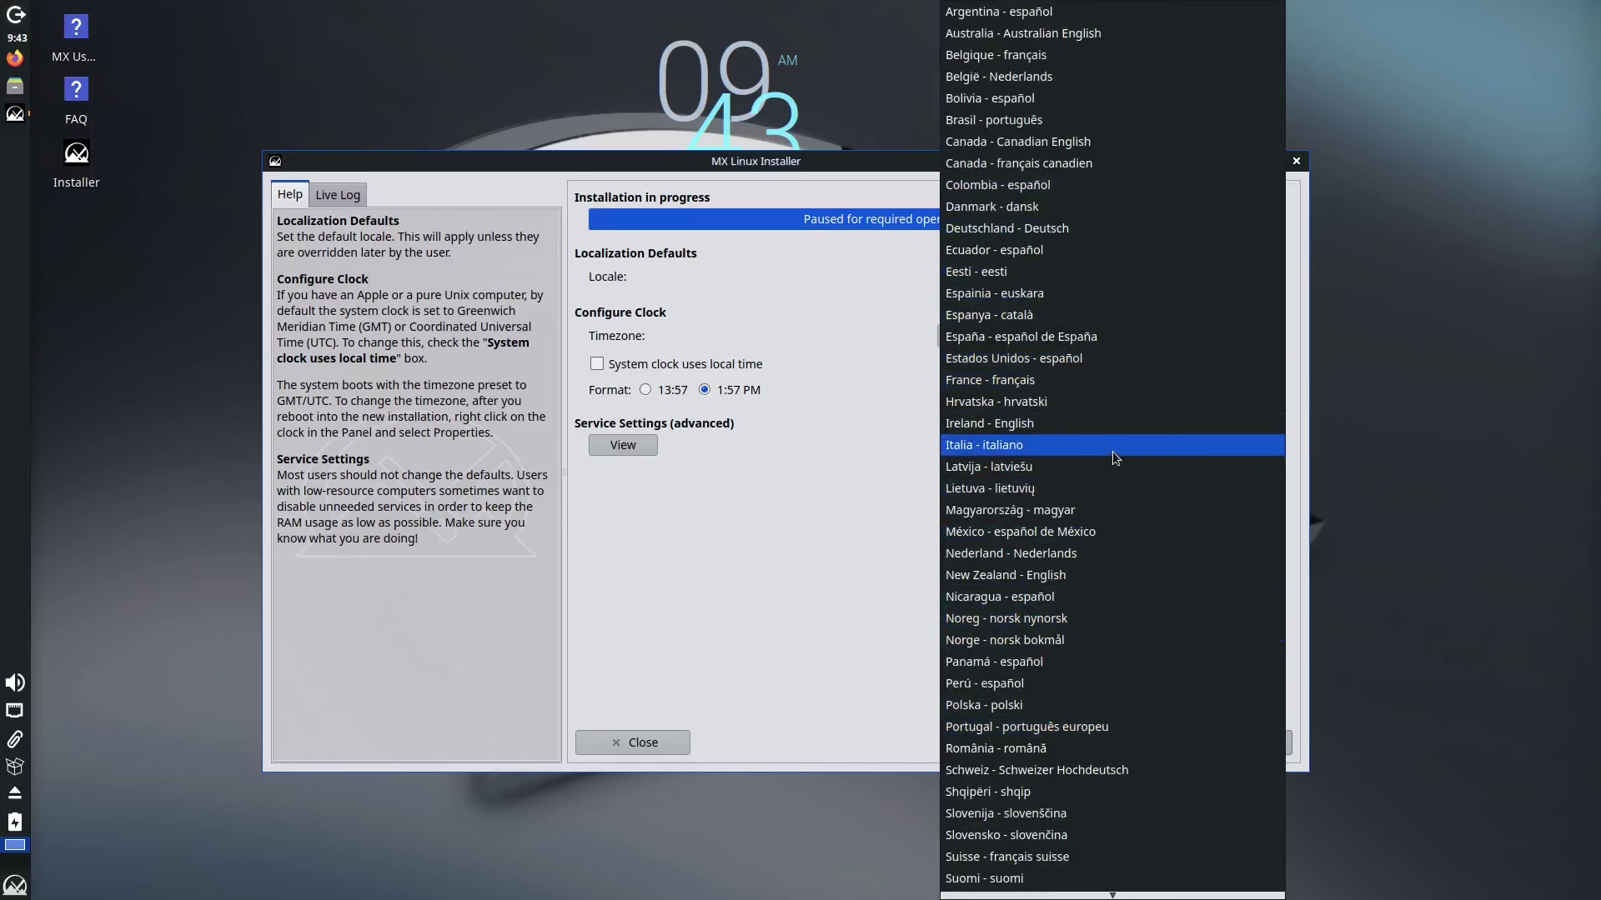
scroll(1114, 461, down, 9)
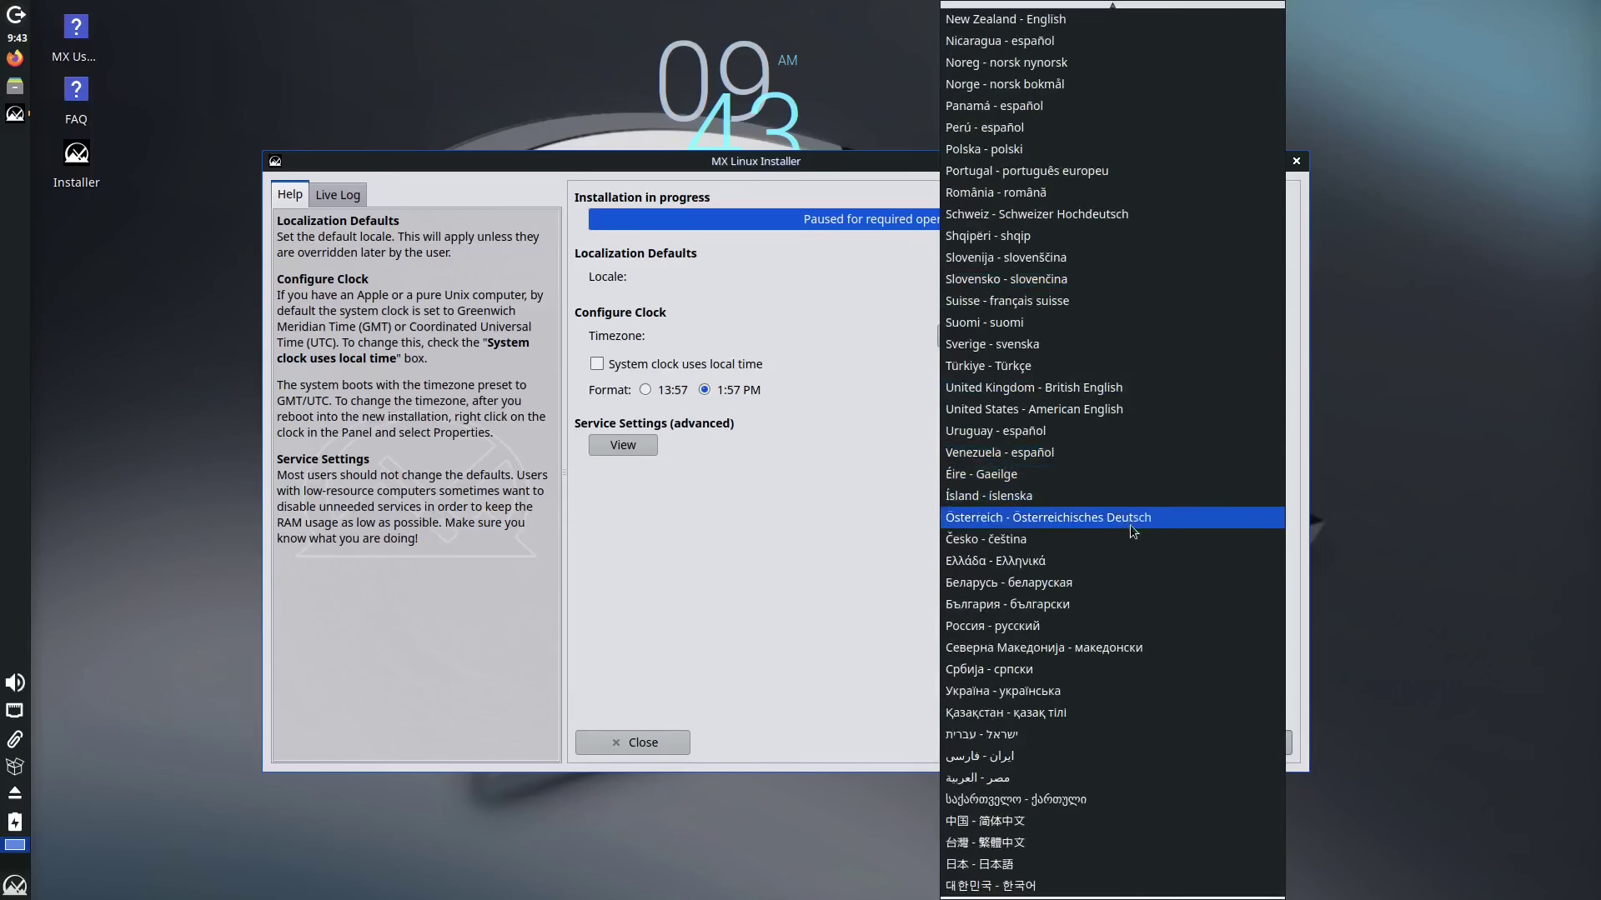
scroll(1126, 500, up, 9)
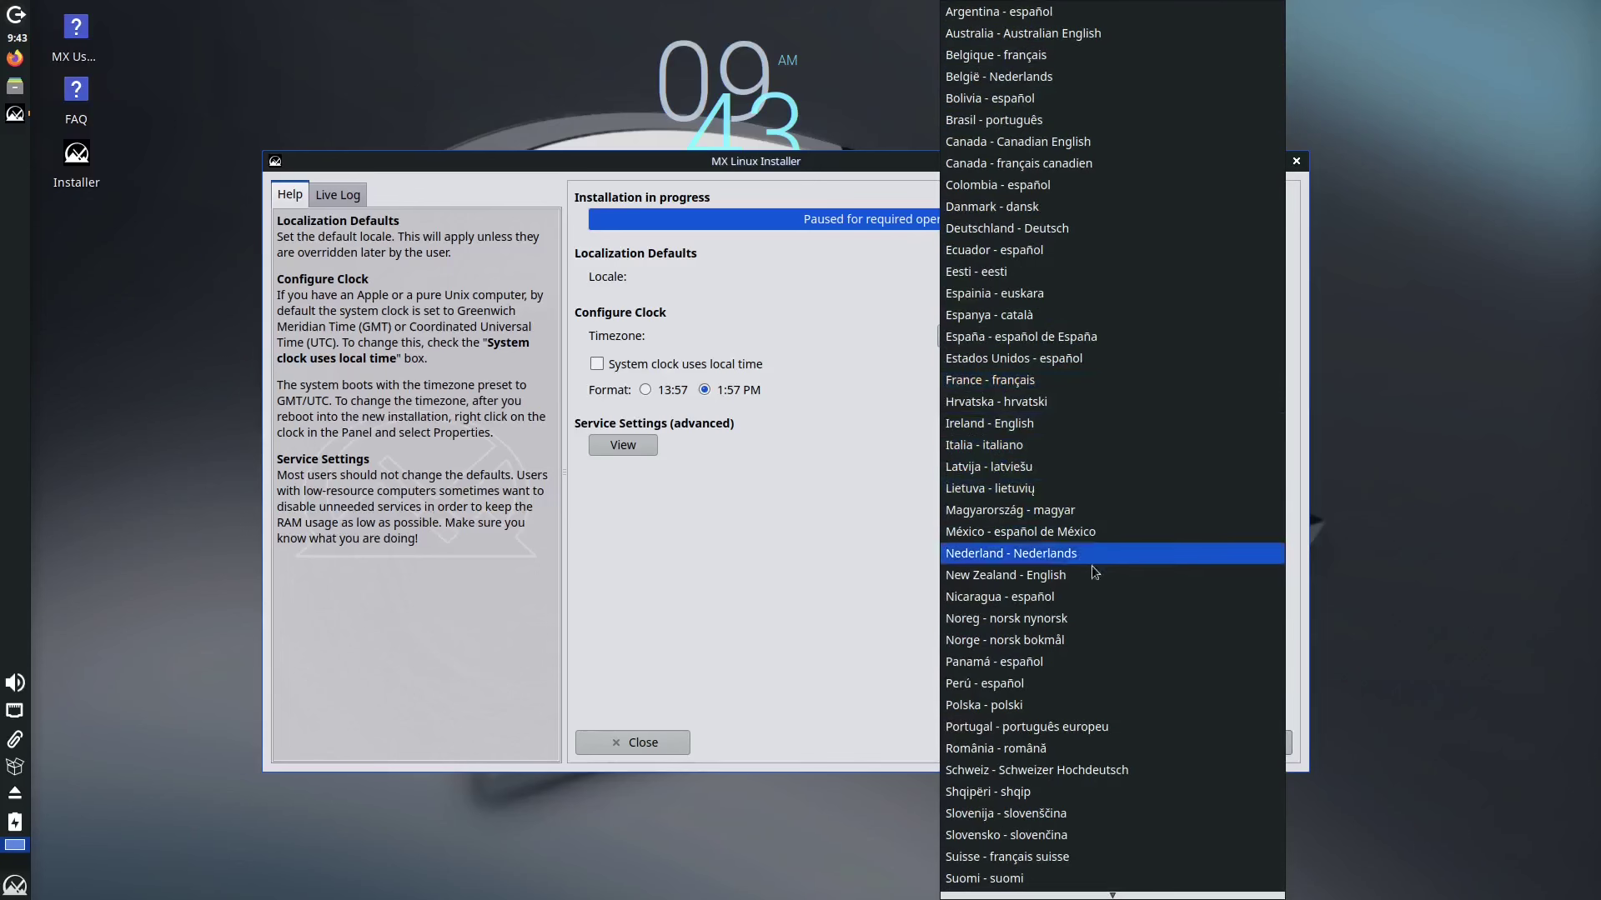
scroll(1134, 680, down, 9)
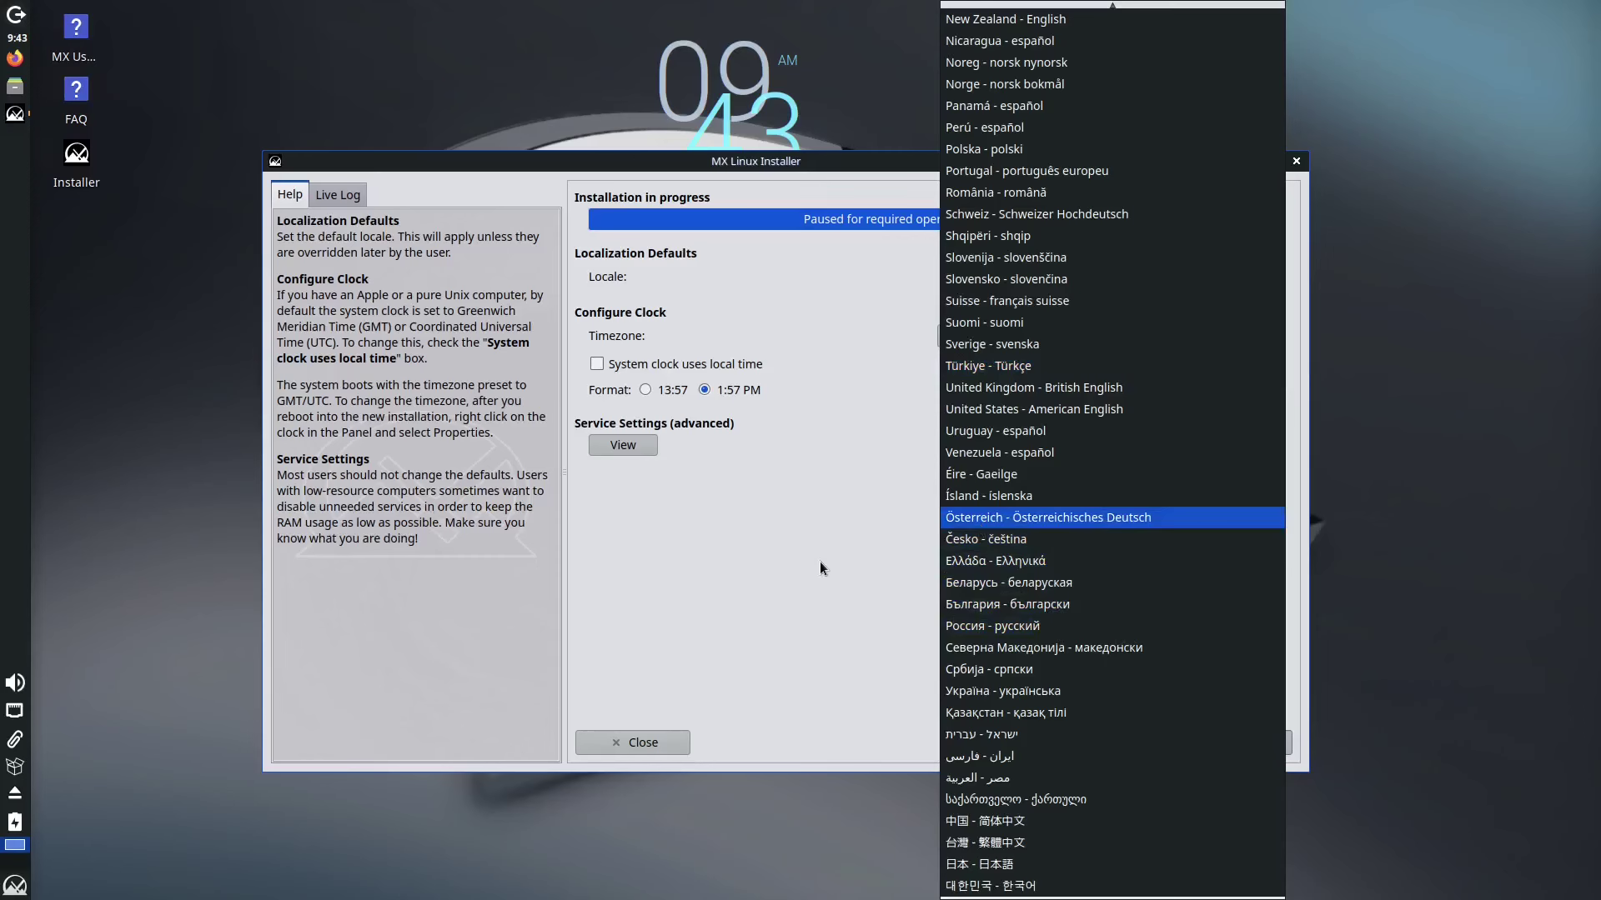
click(1081, 420)
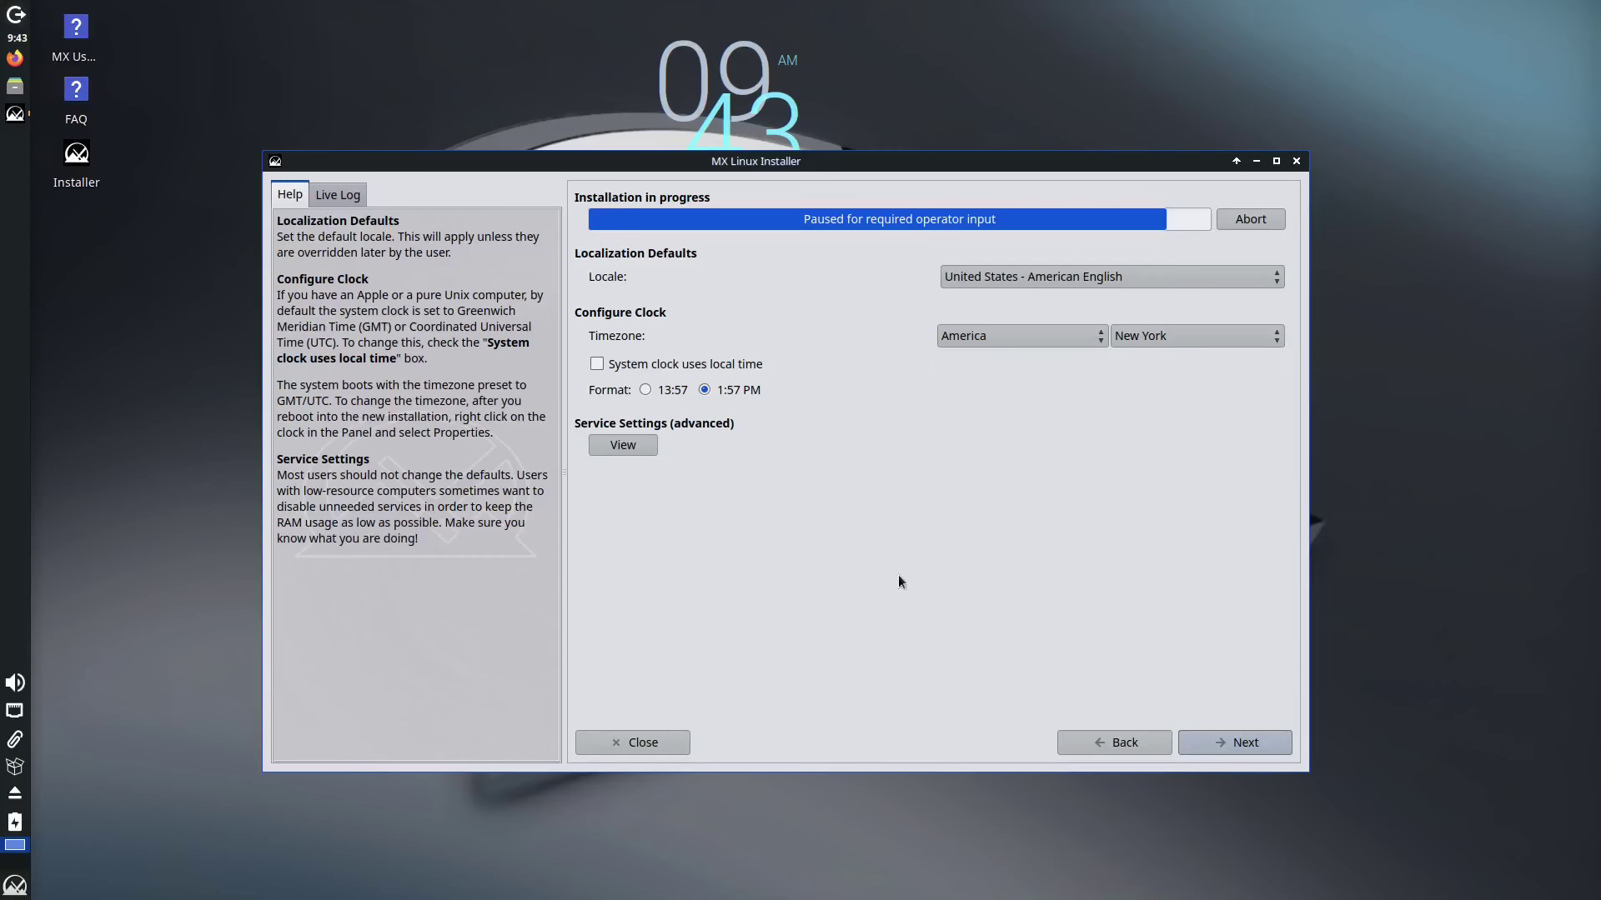
- Set the installation's timezone to Asia, Bangkok and continue to the default user account setup
click(1009, 335)
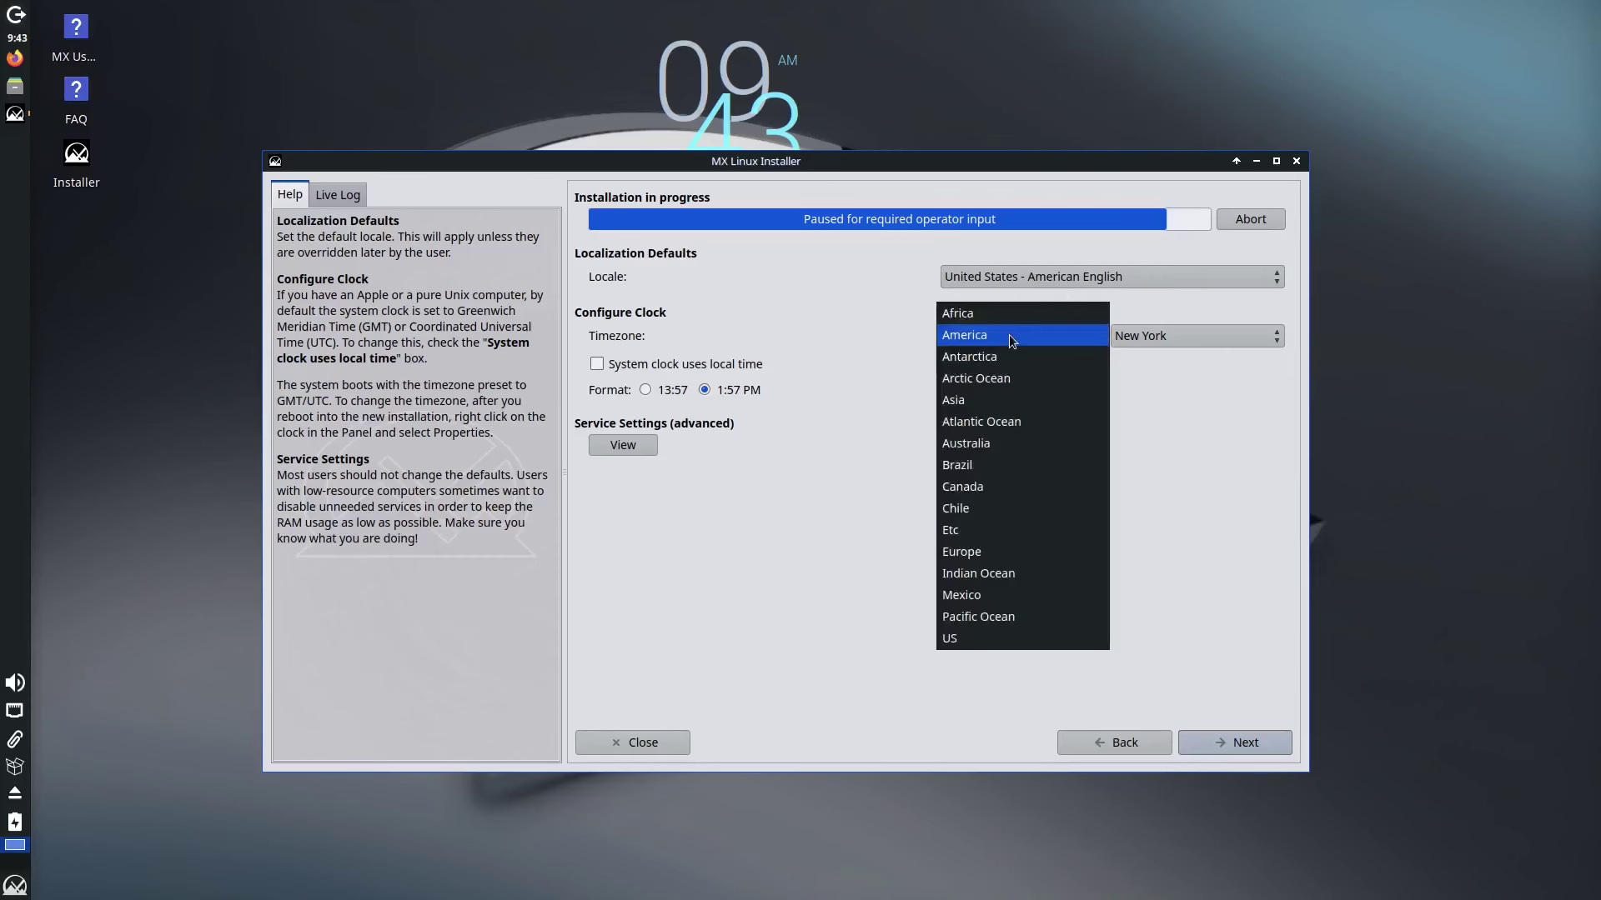
click(996, 401)
click(1203, 335)
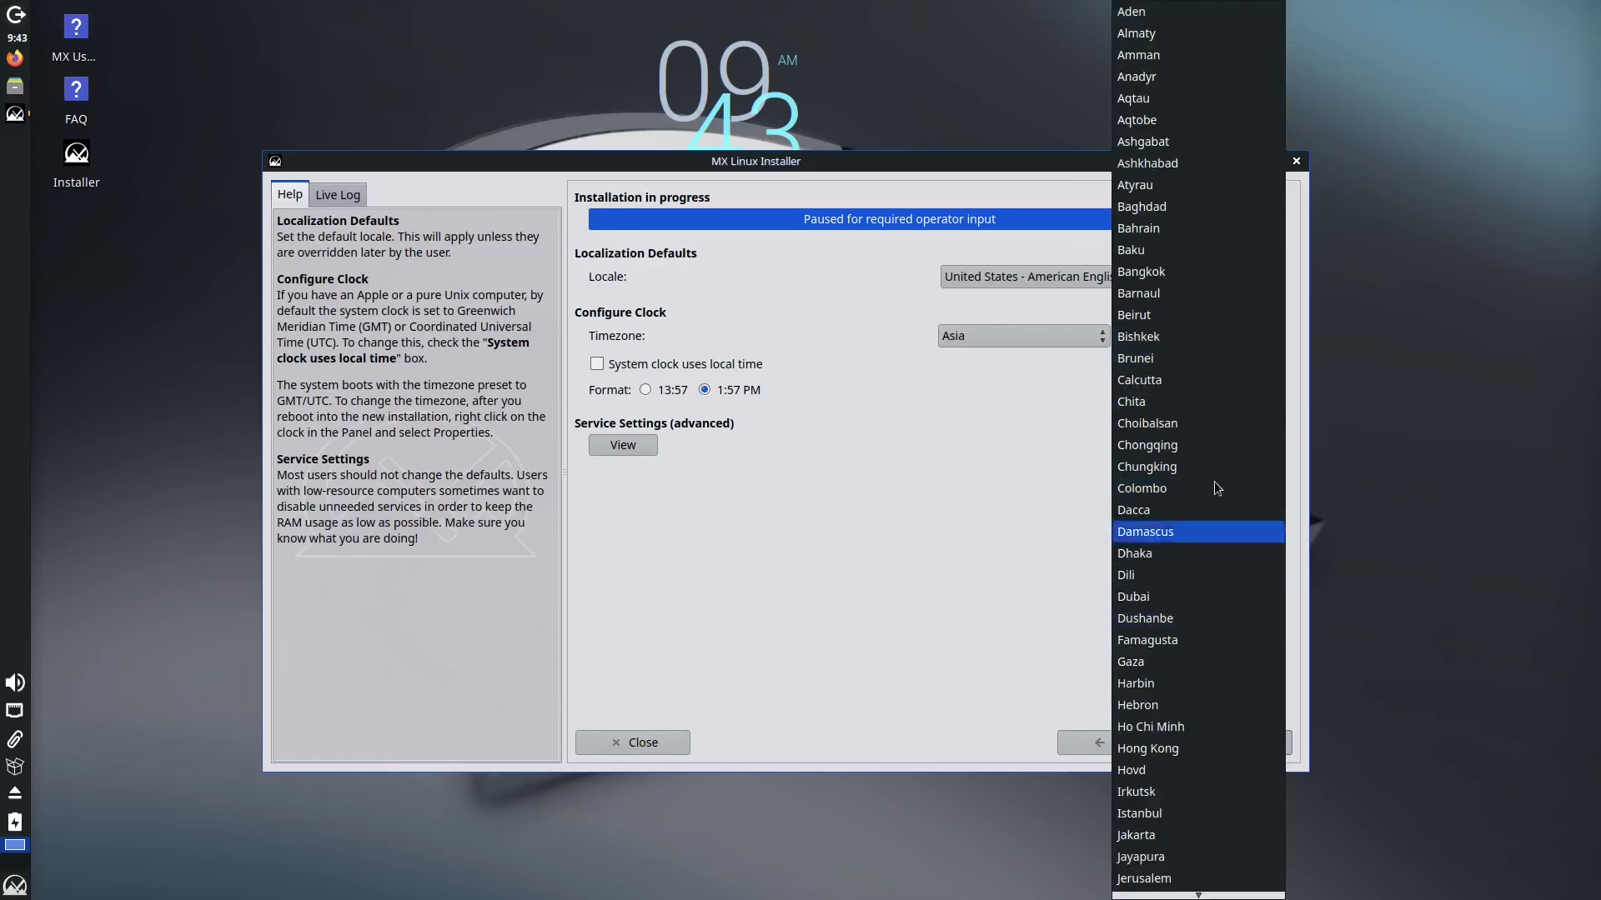
click(1220, 274)
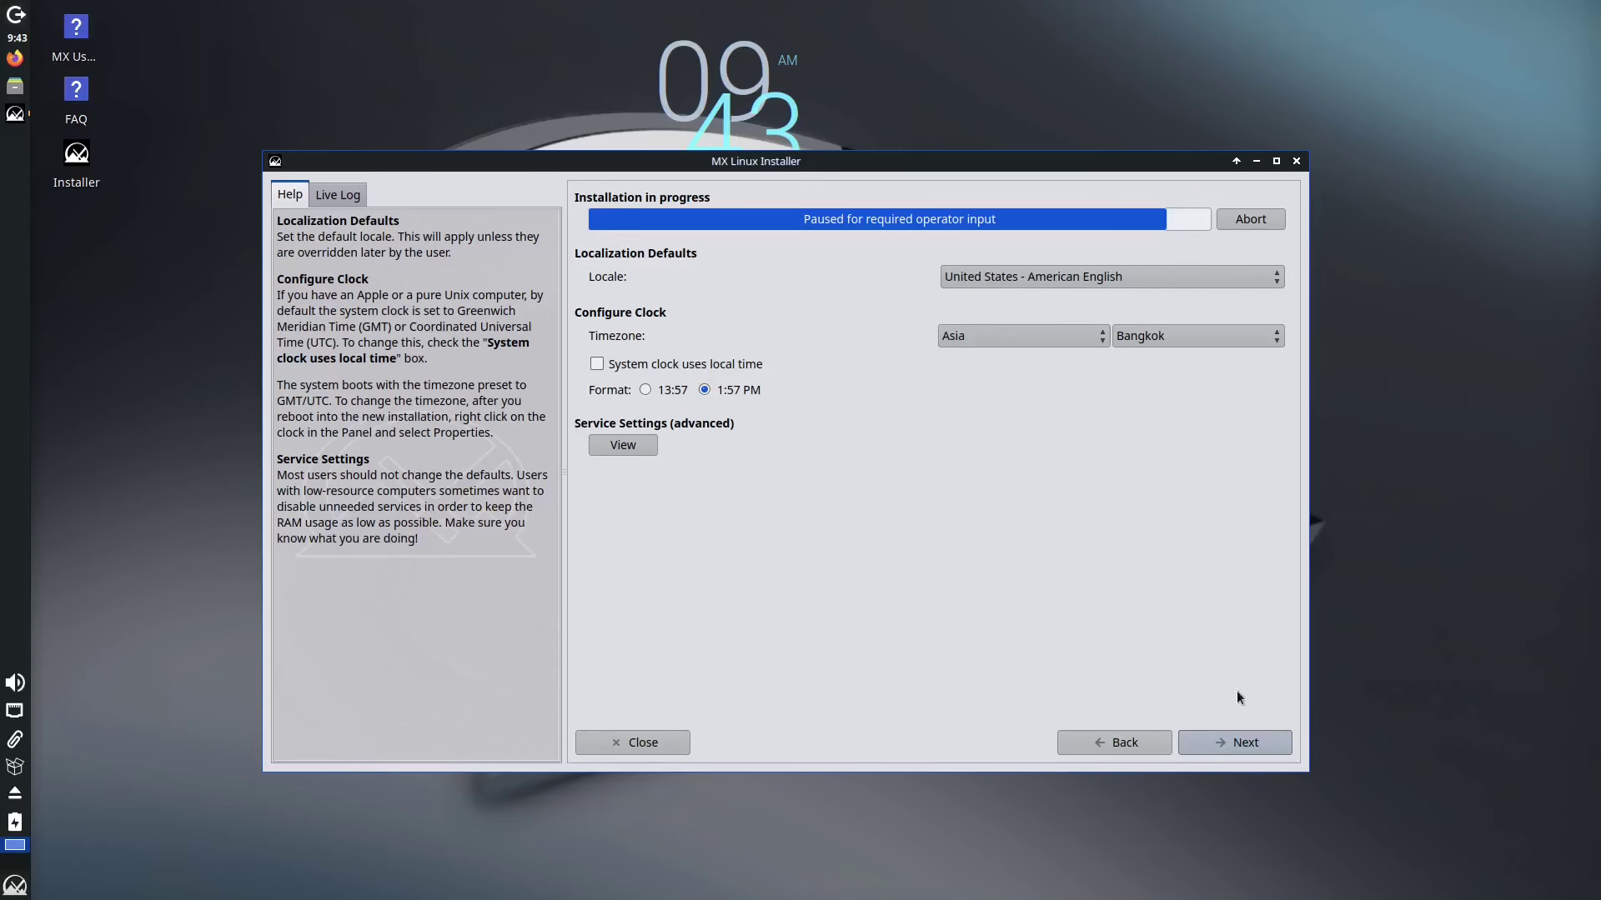
click(1238, 746)
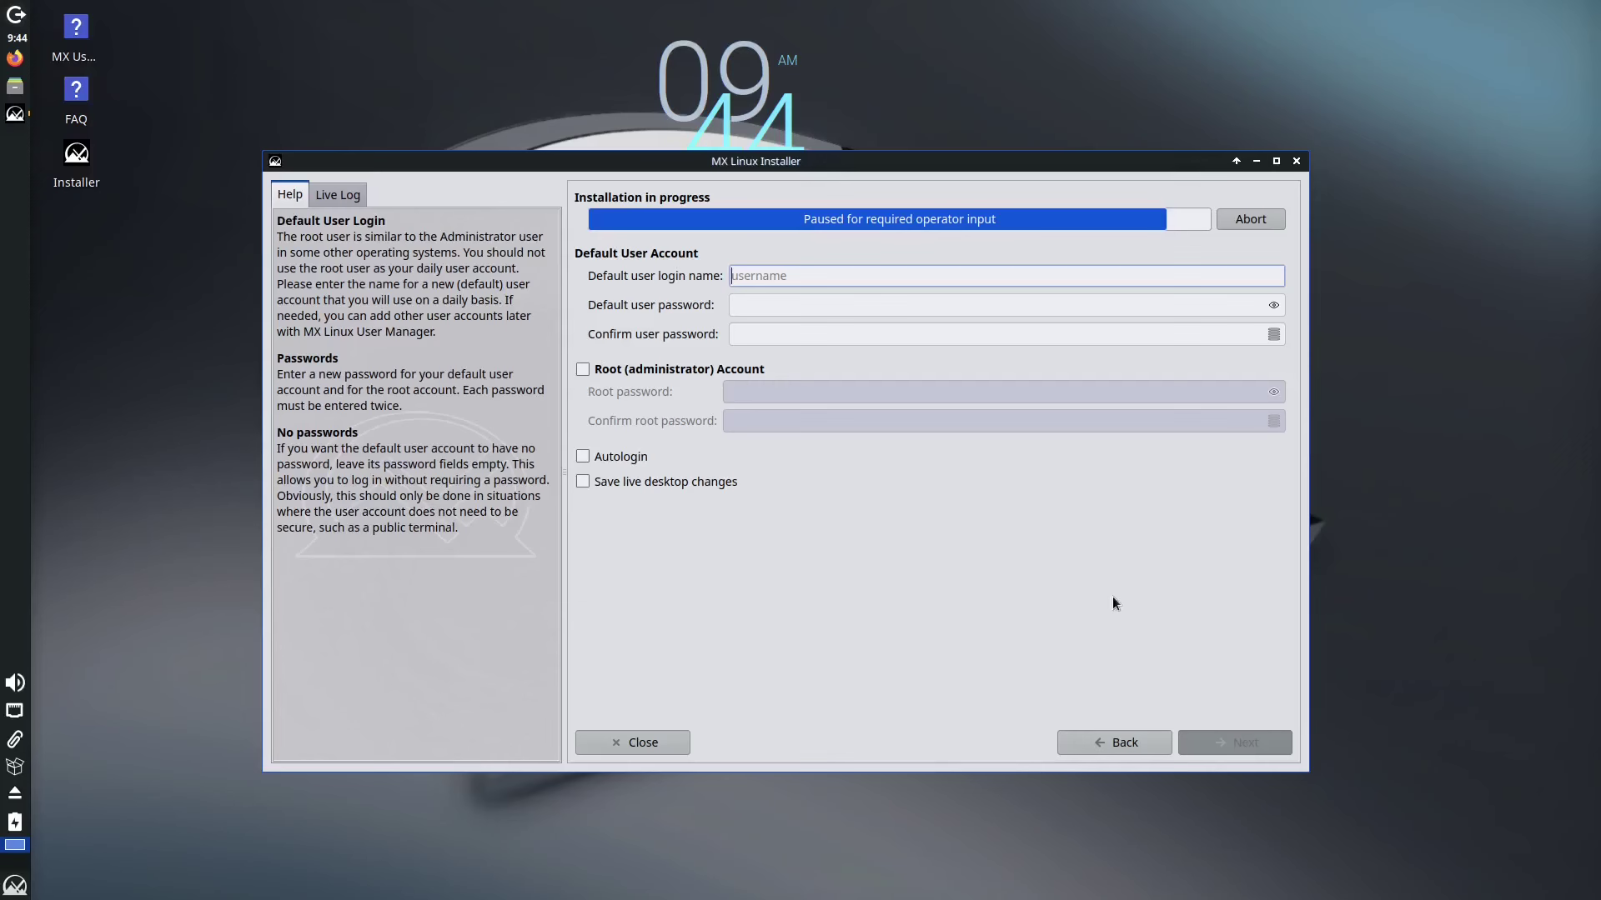
- Create the default user account with a login name and confirmed user password, and finish the installation with the automatic reboot
text(rialbbe)
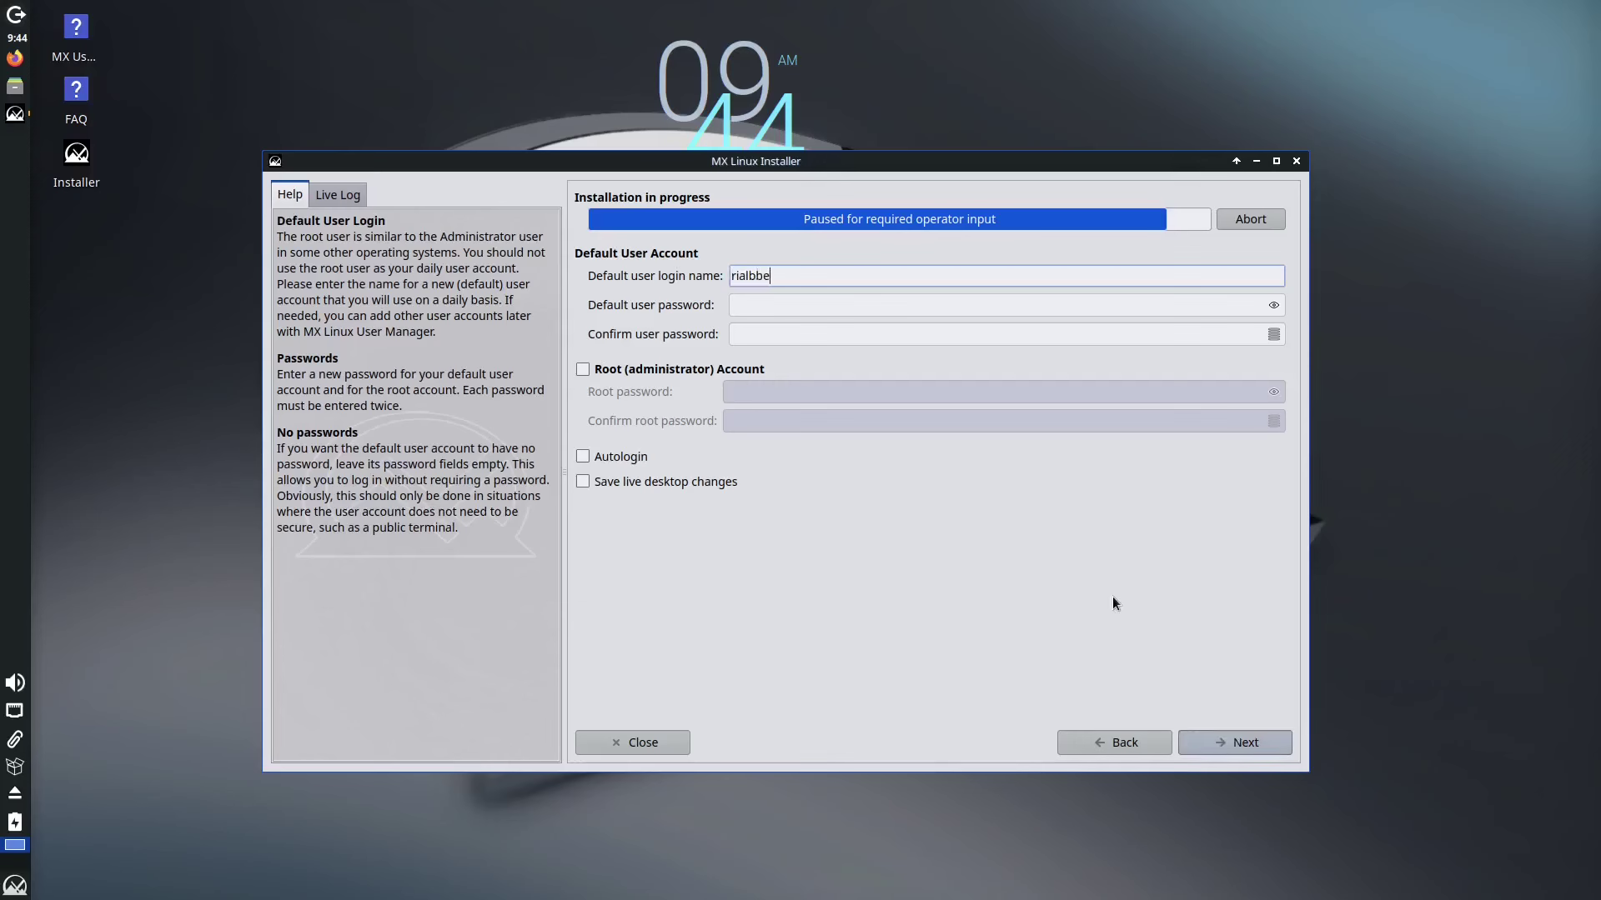
click(790, 306)
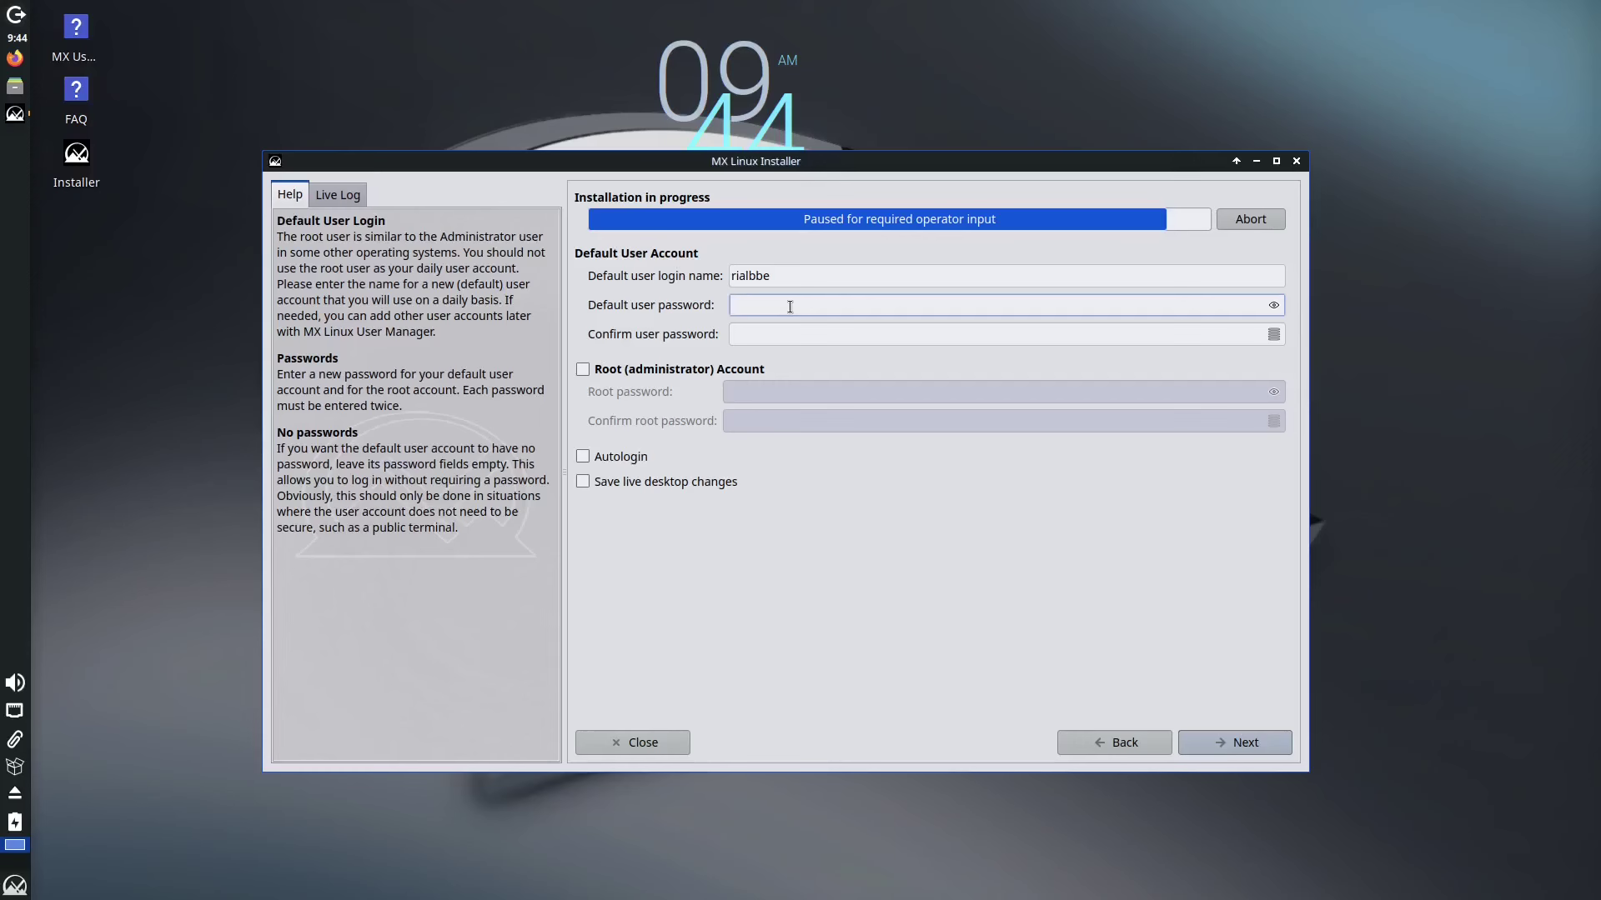
text(****)
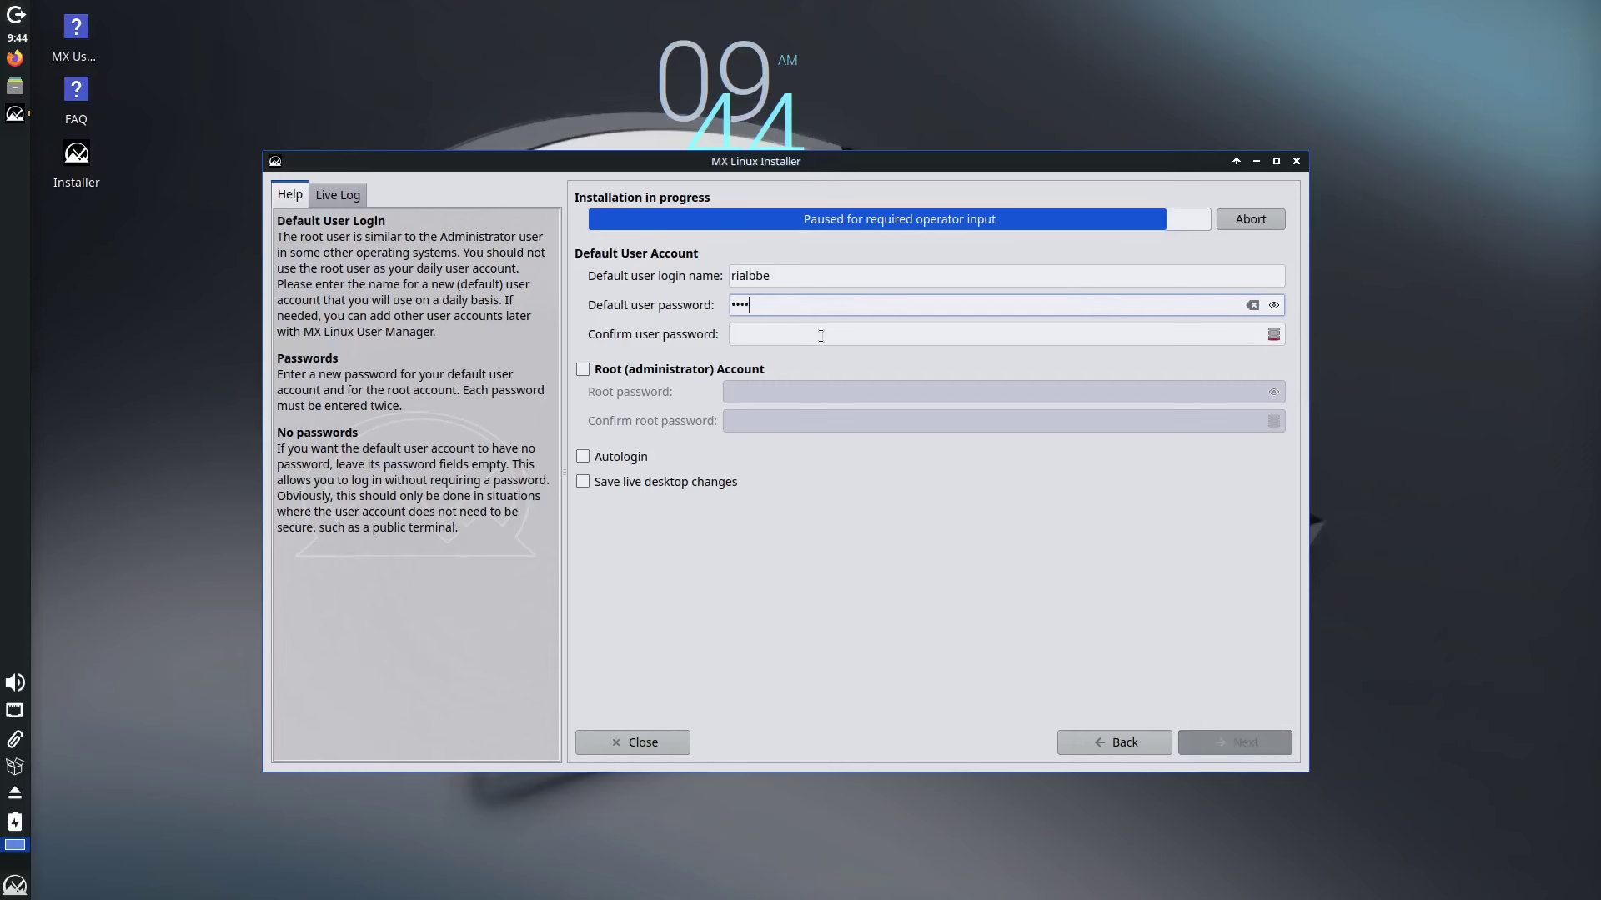
click(821, 335)
text(****)
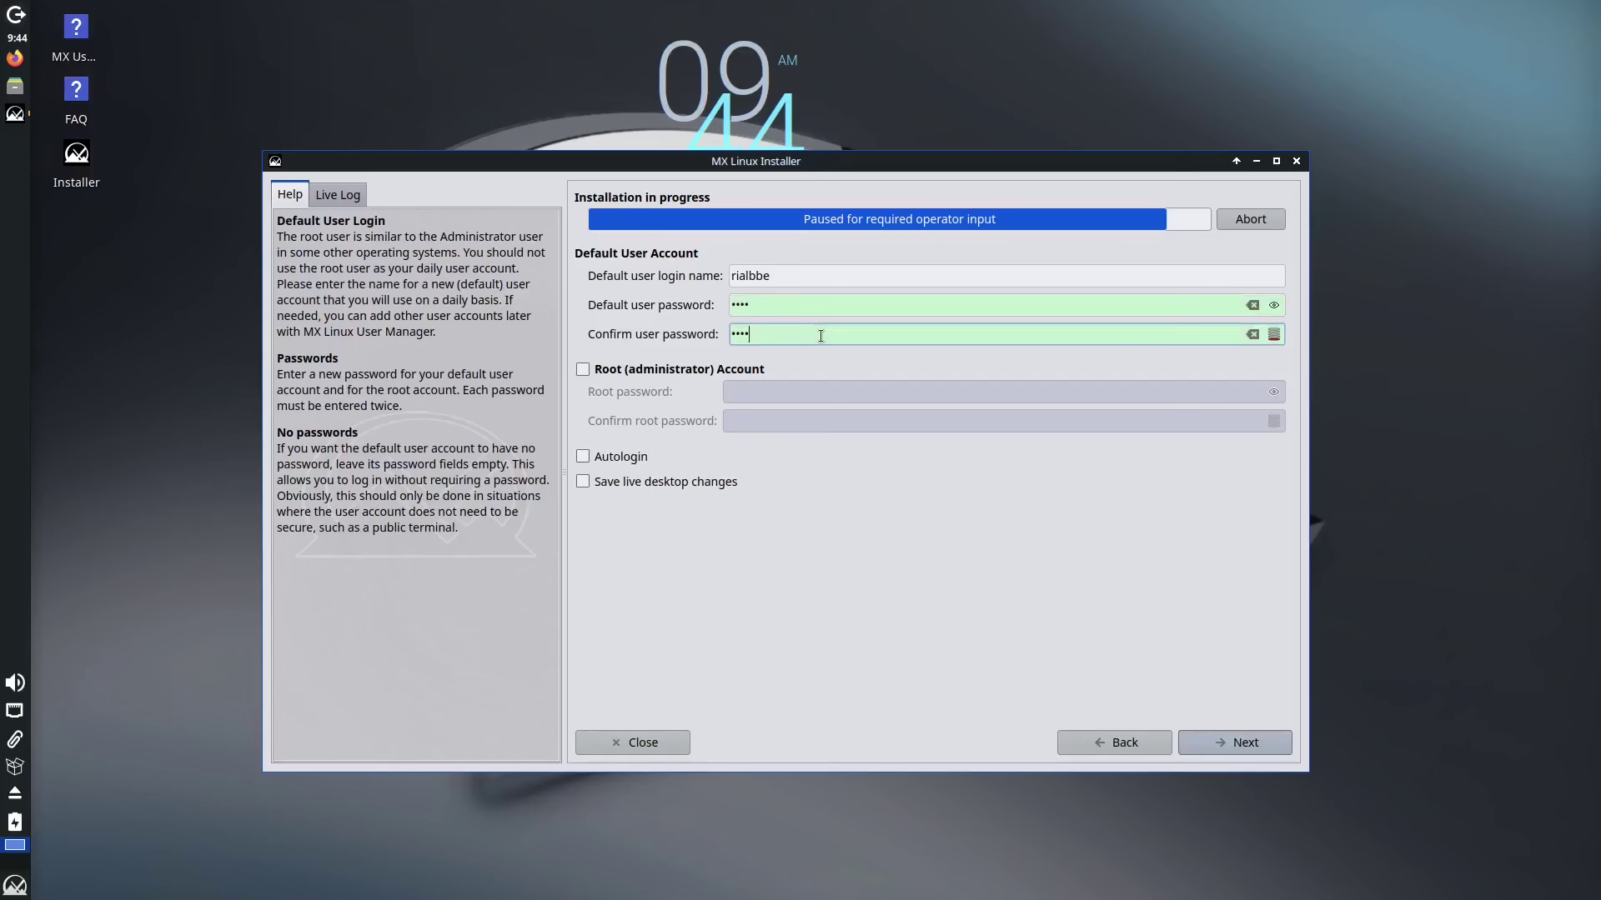
click(1238, 744)
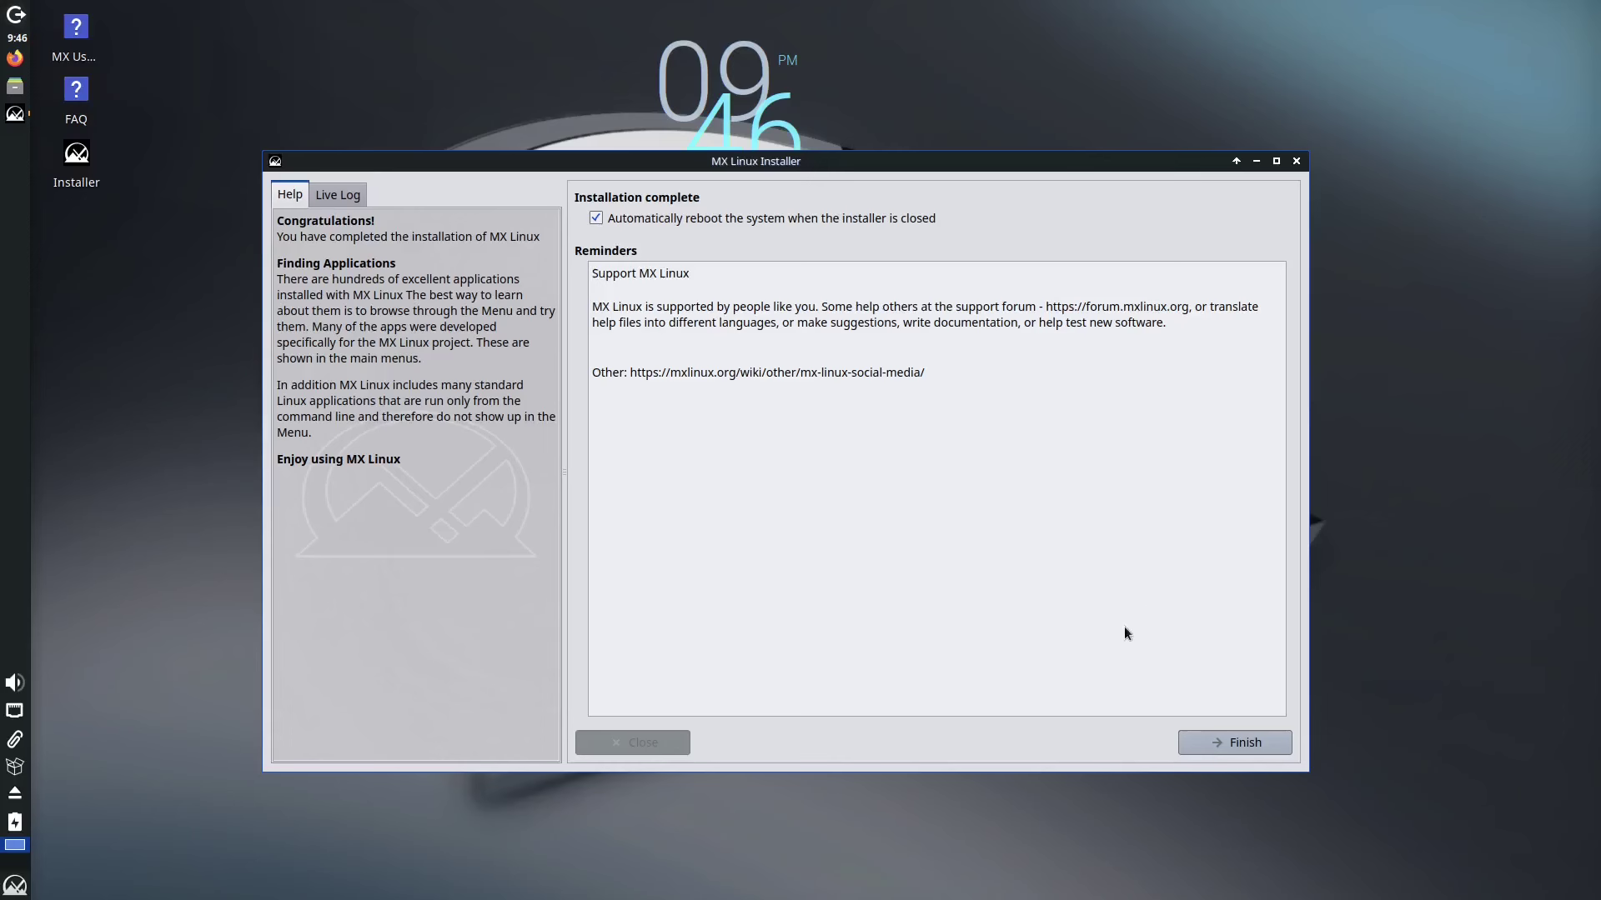
click(1249, 742)
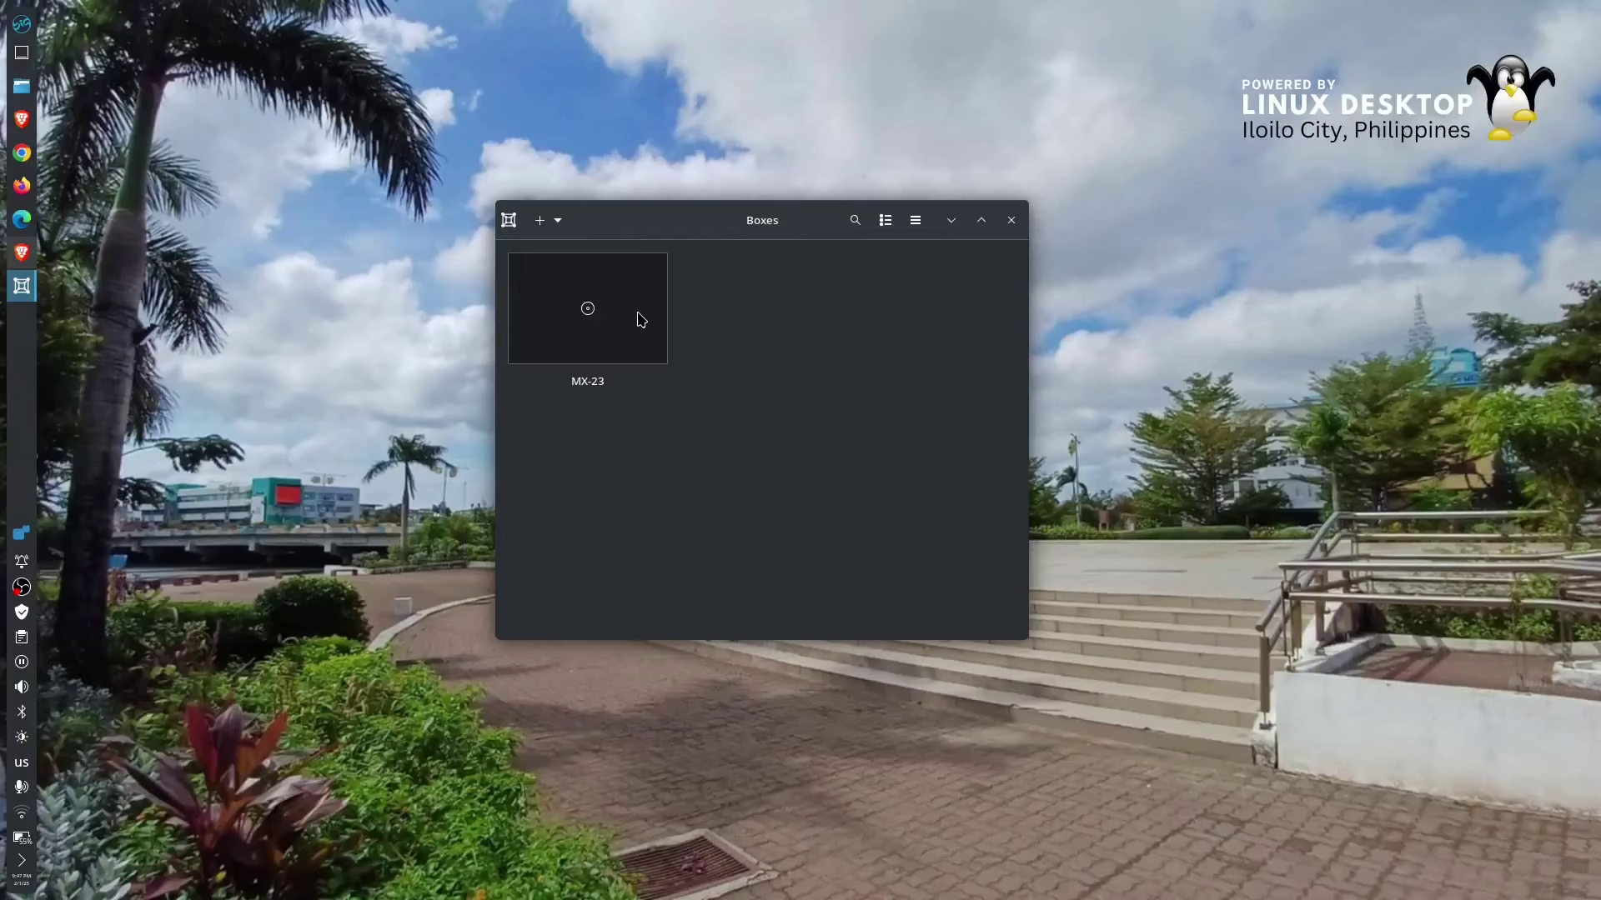
- Start the MX-23 virtual machine in Boxes and log in to the installed system with the account password
click(640, 319)
click(859, 220)
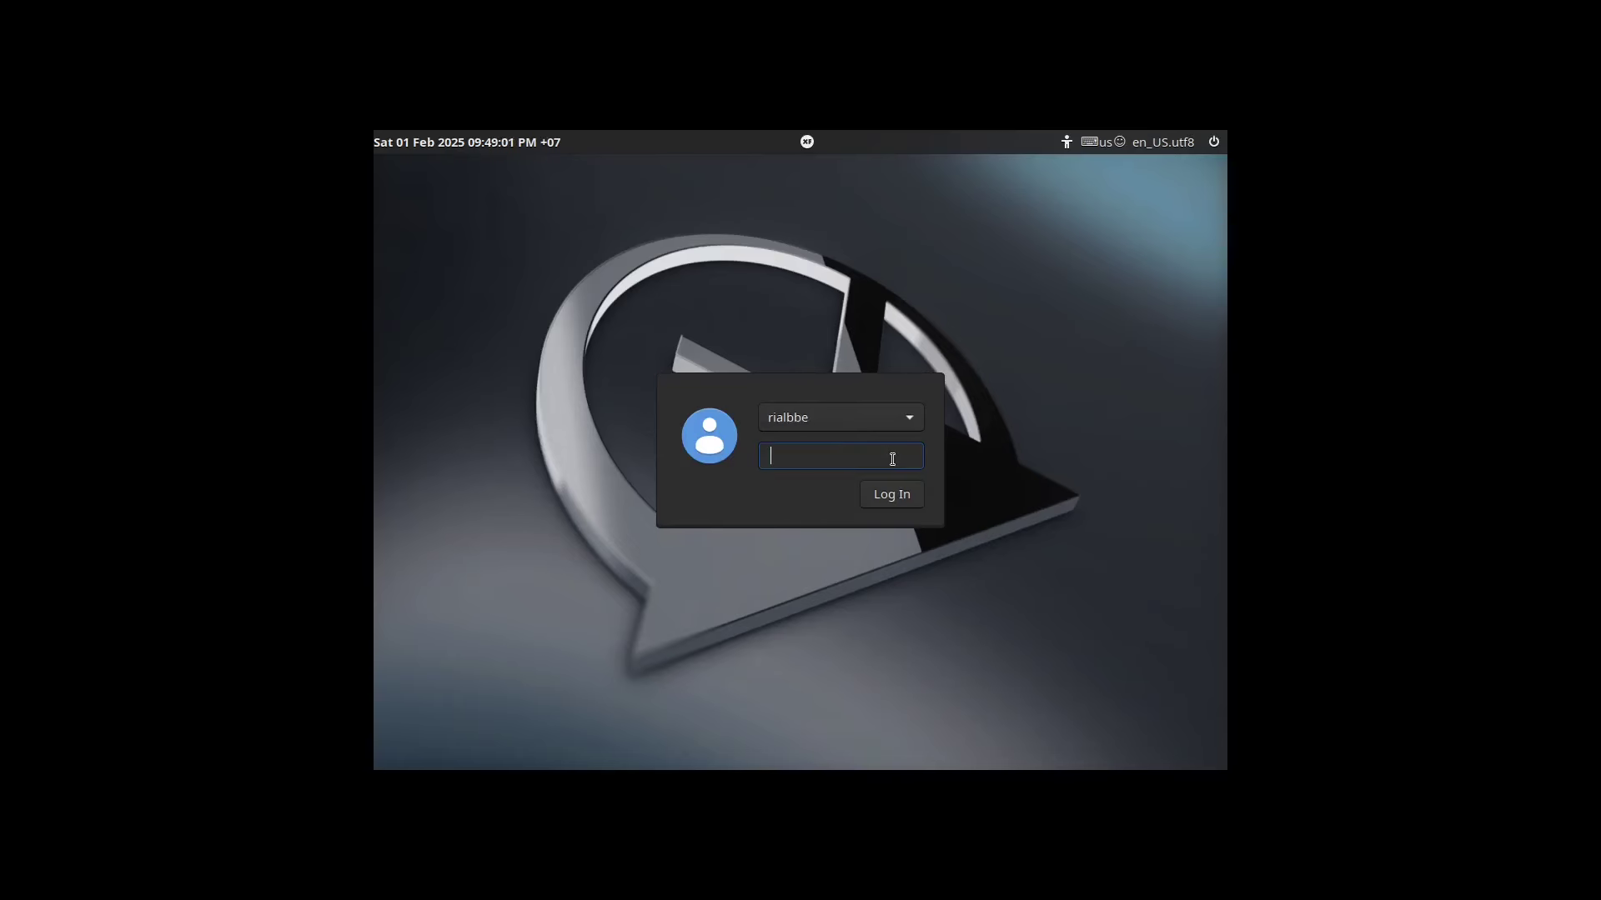
text(****)
key(Return)
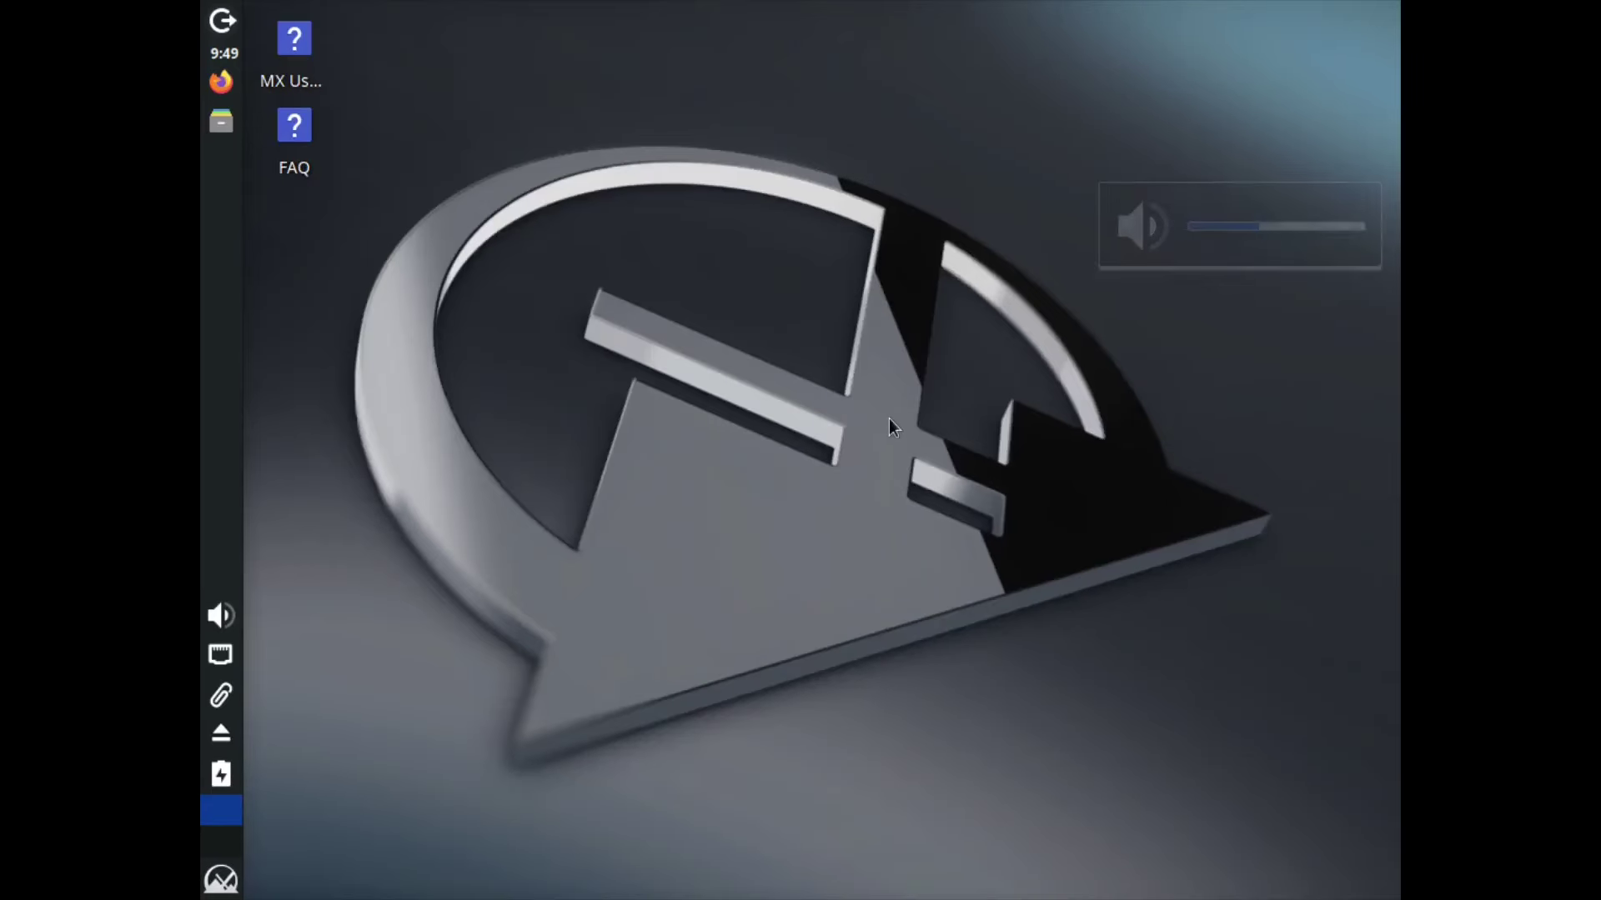
- In the Display settings, set the resolution of Virtual-1 to 1920x1080, keep the new configuration and close the settings
key(super)
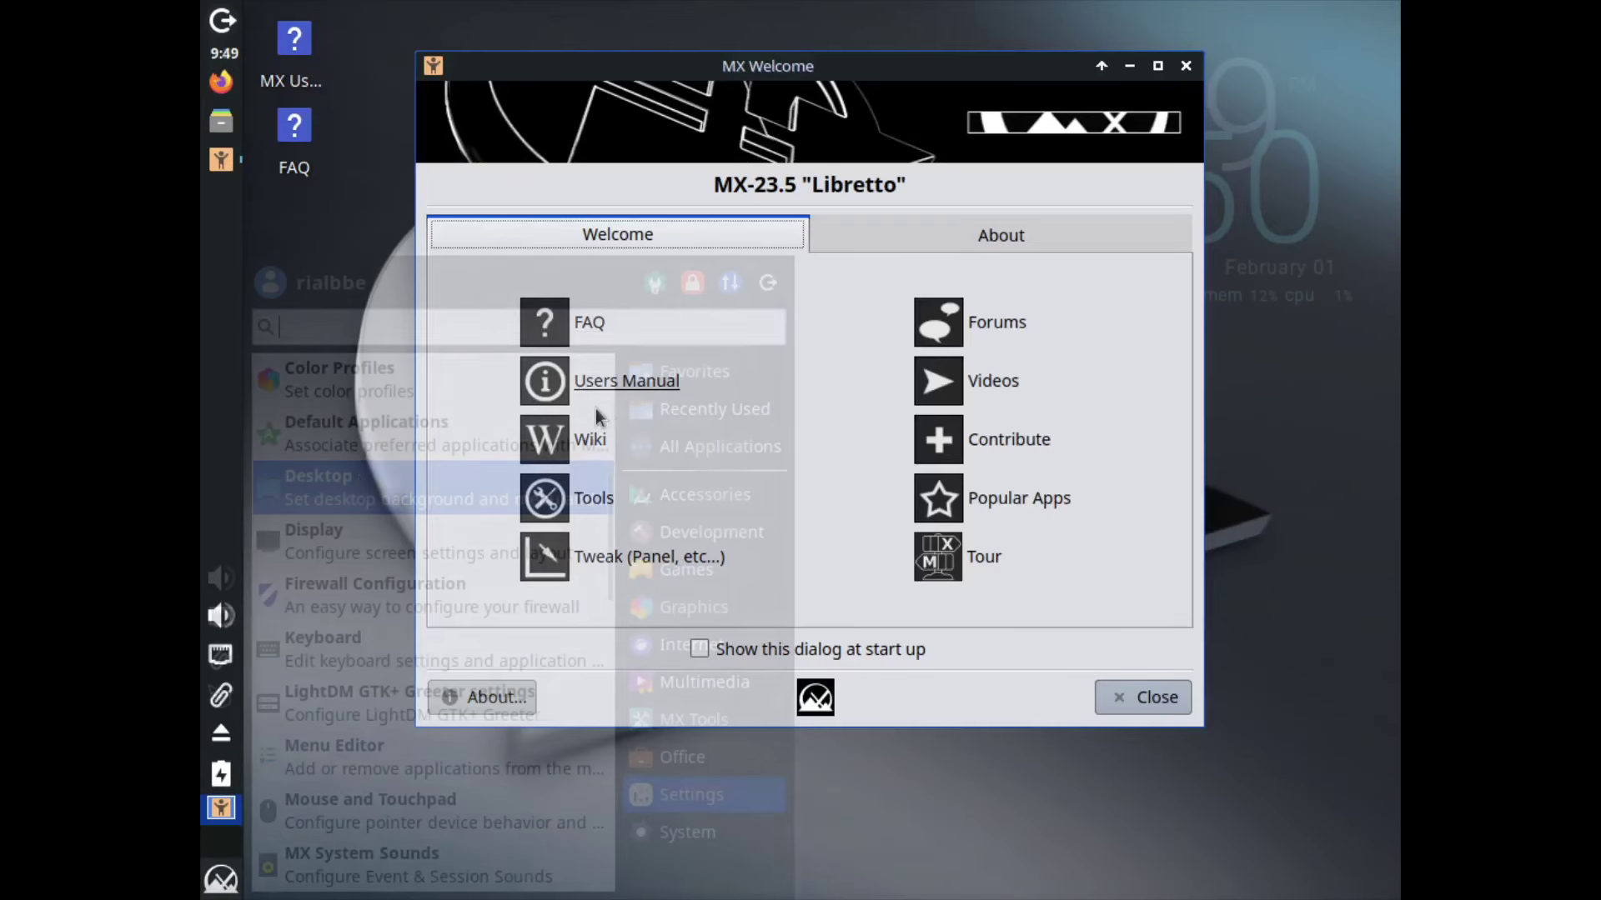
click(373, 547)
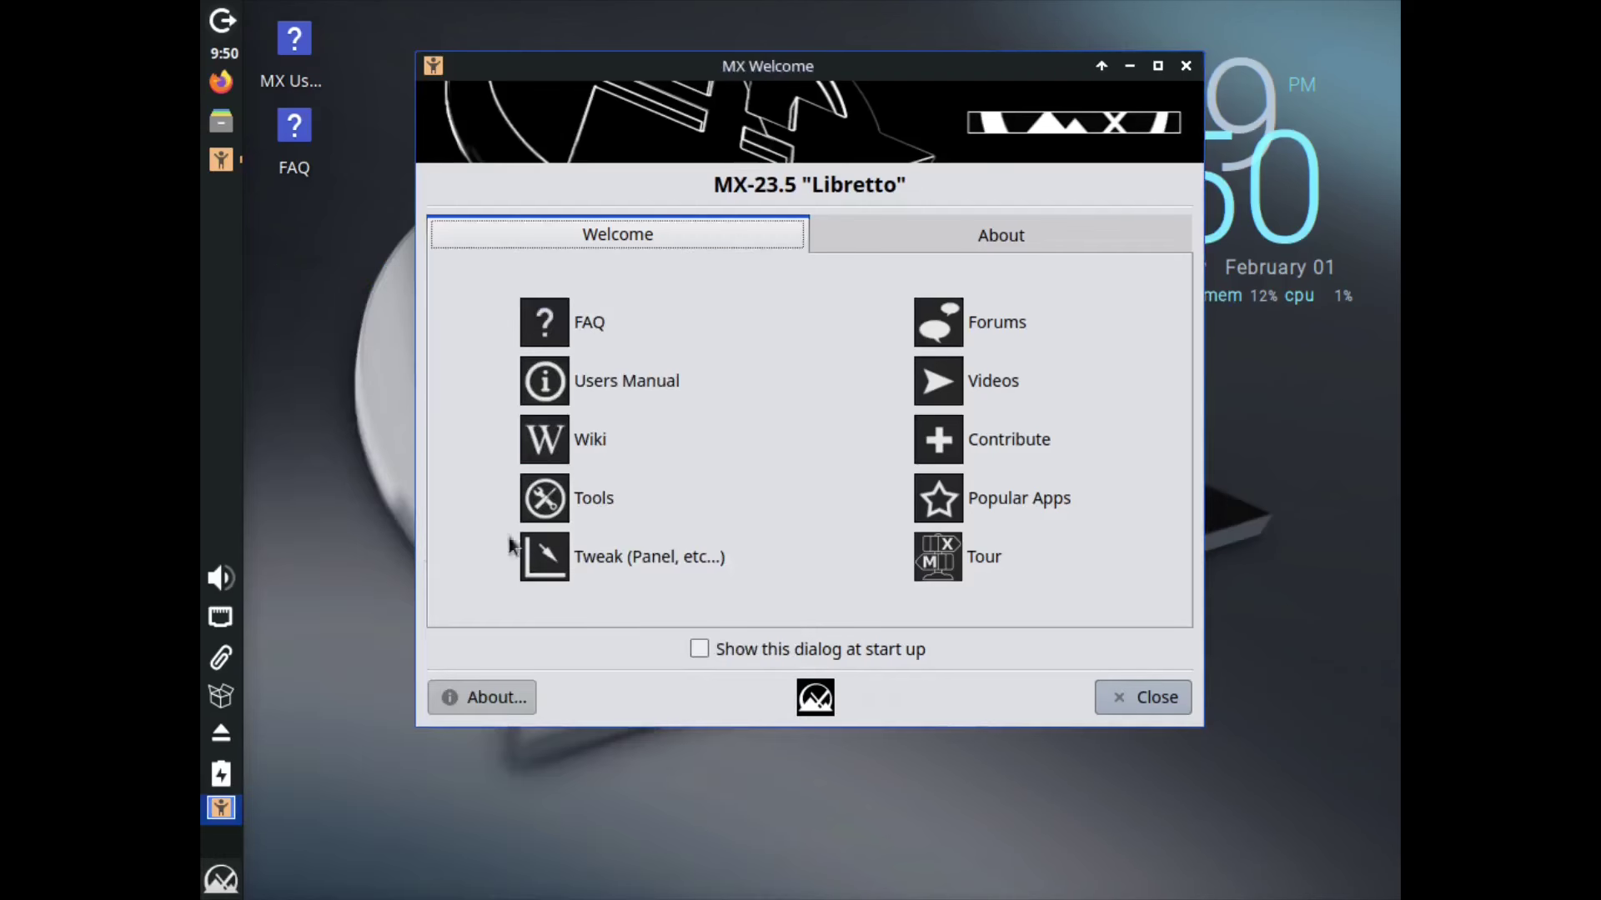
click(1084, 333)
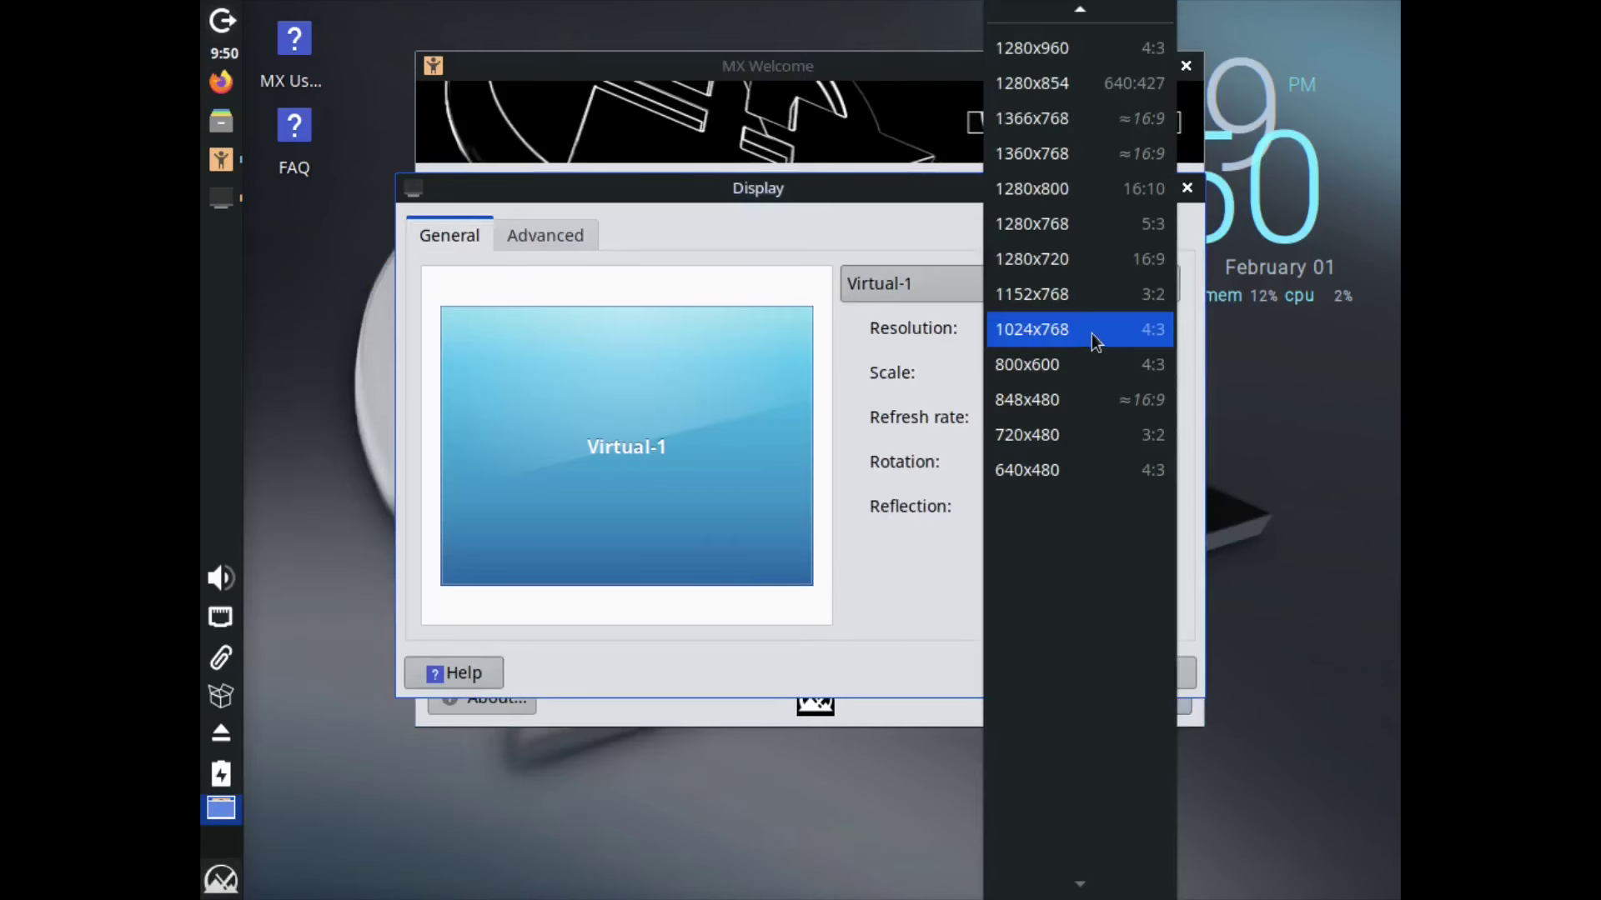
scroll(1033, 528, up, 3)
scroll(1071, 546, up, 3)
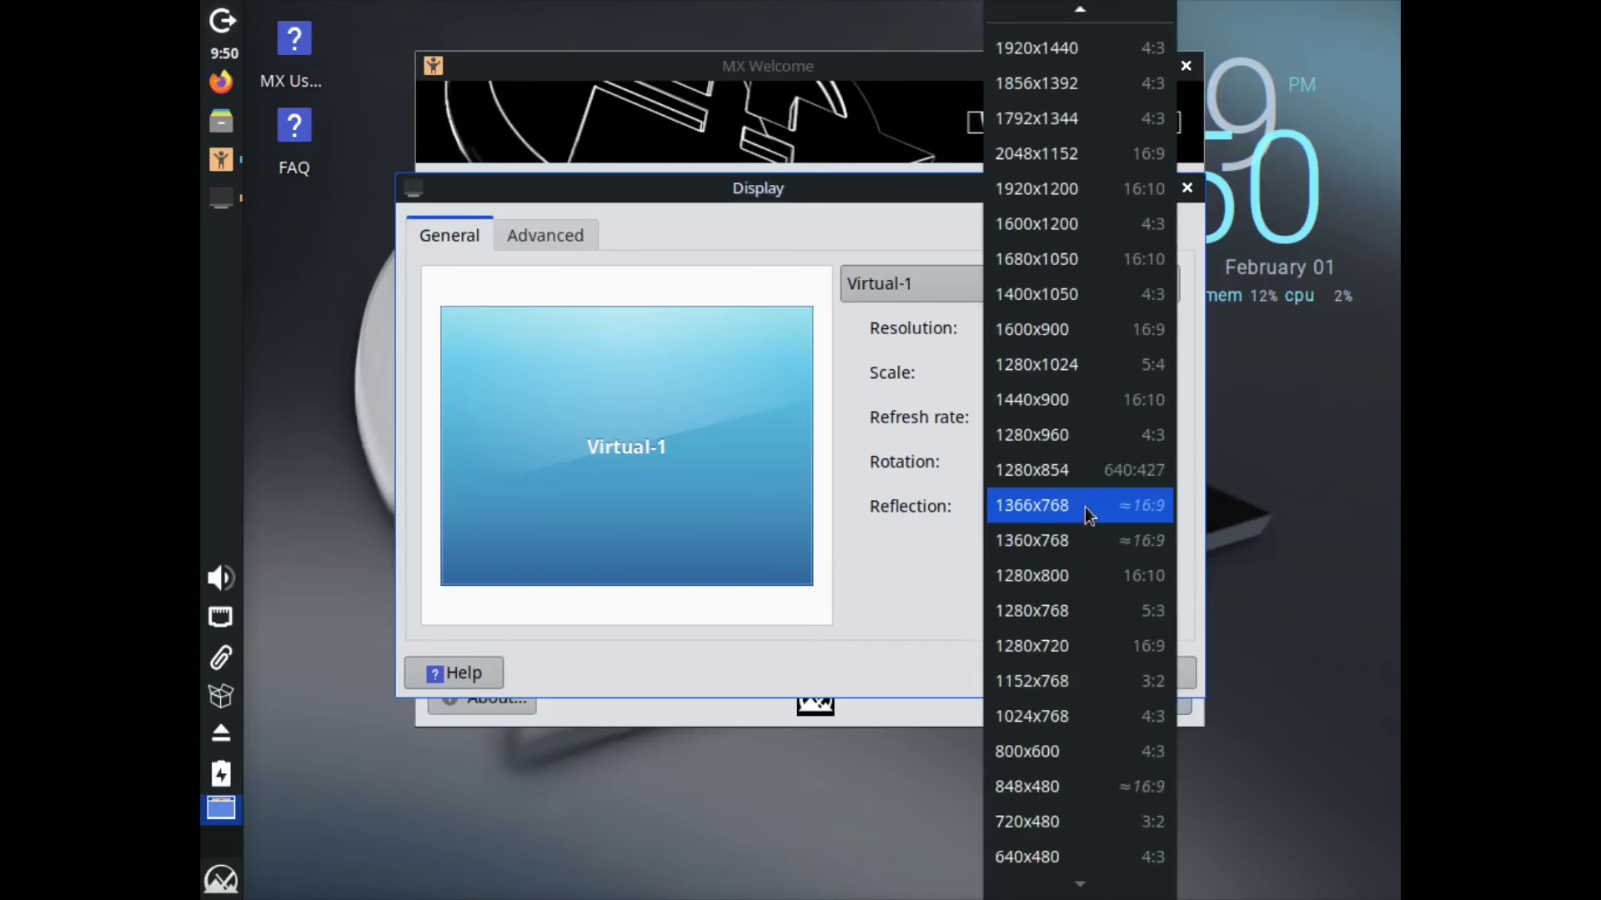
click(1043, 41)
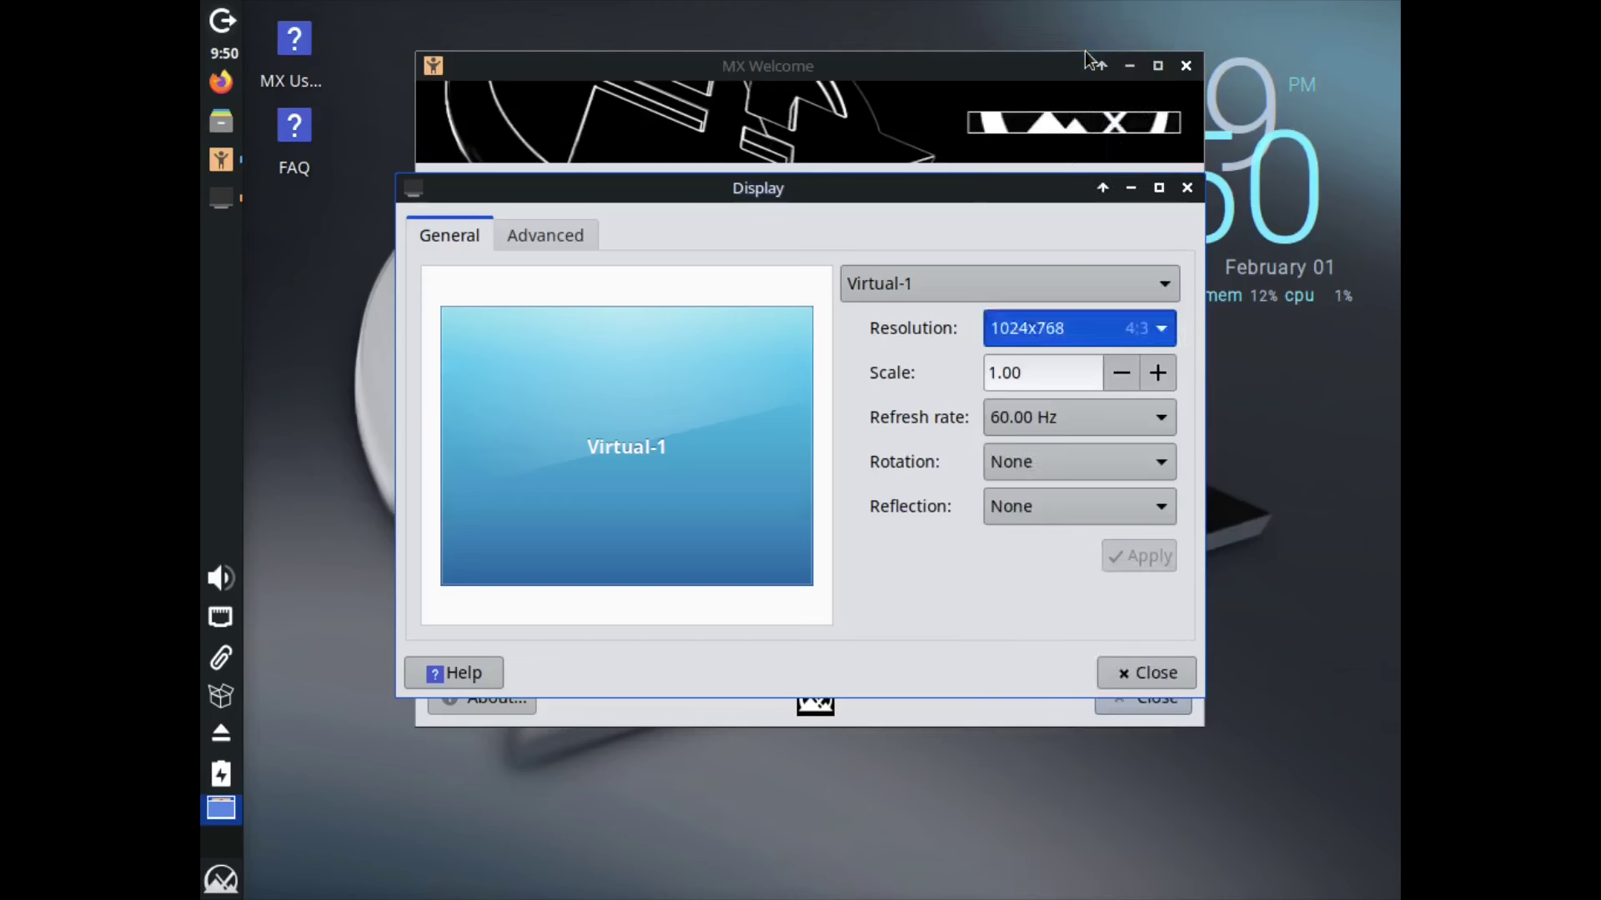
click(1144, 557)
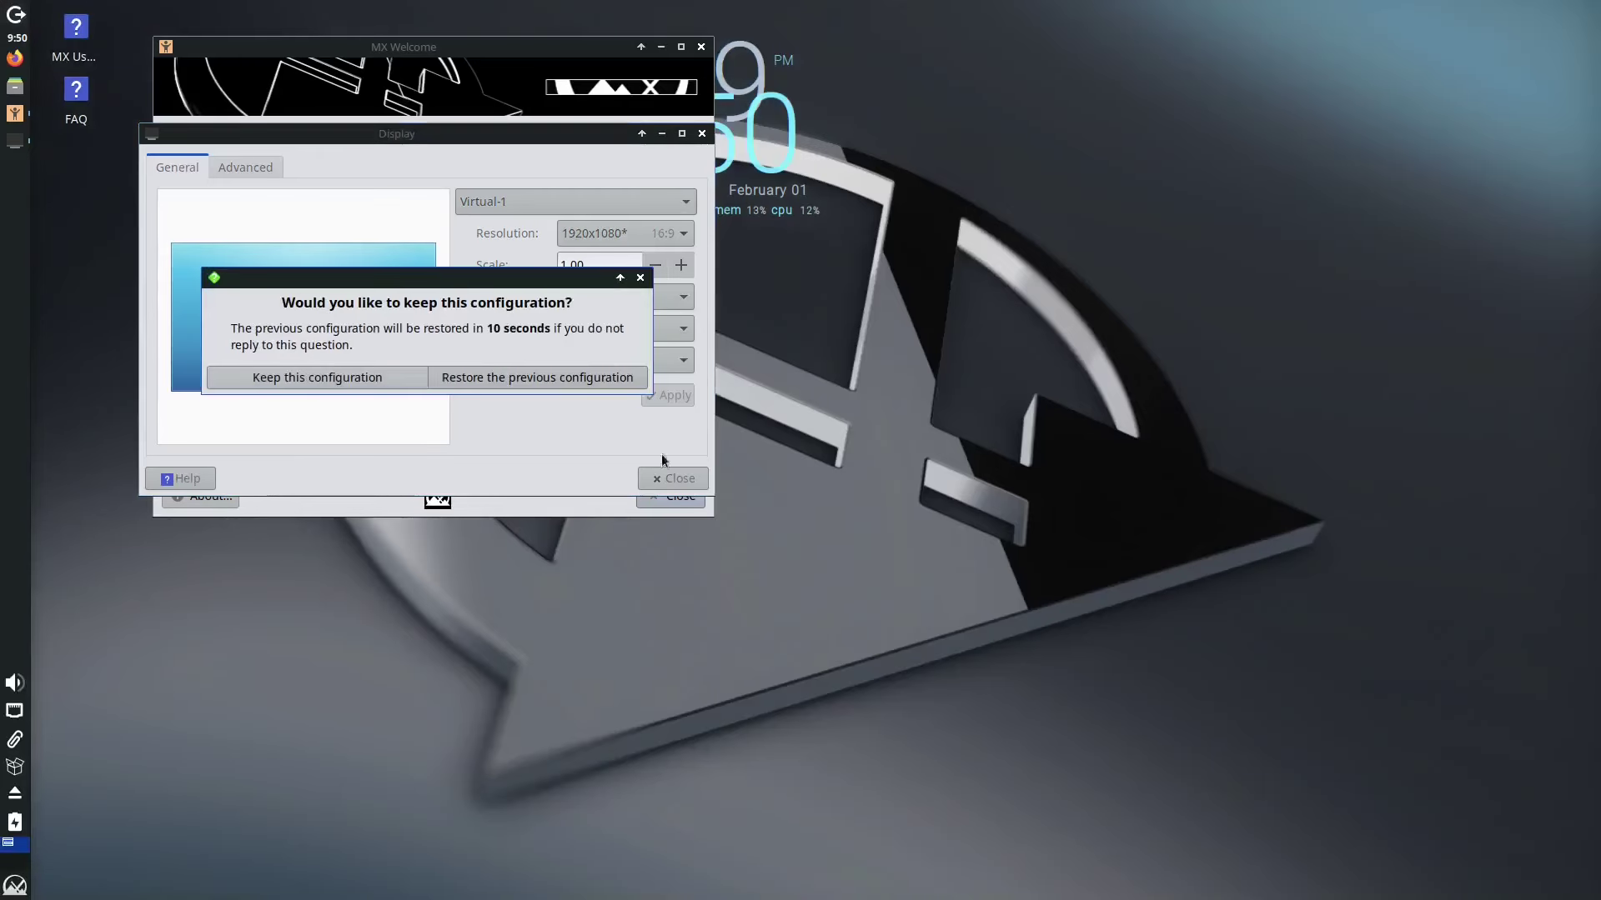
click(357, 381)
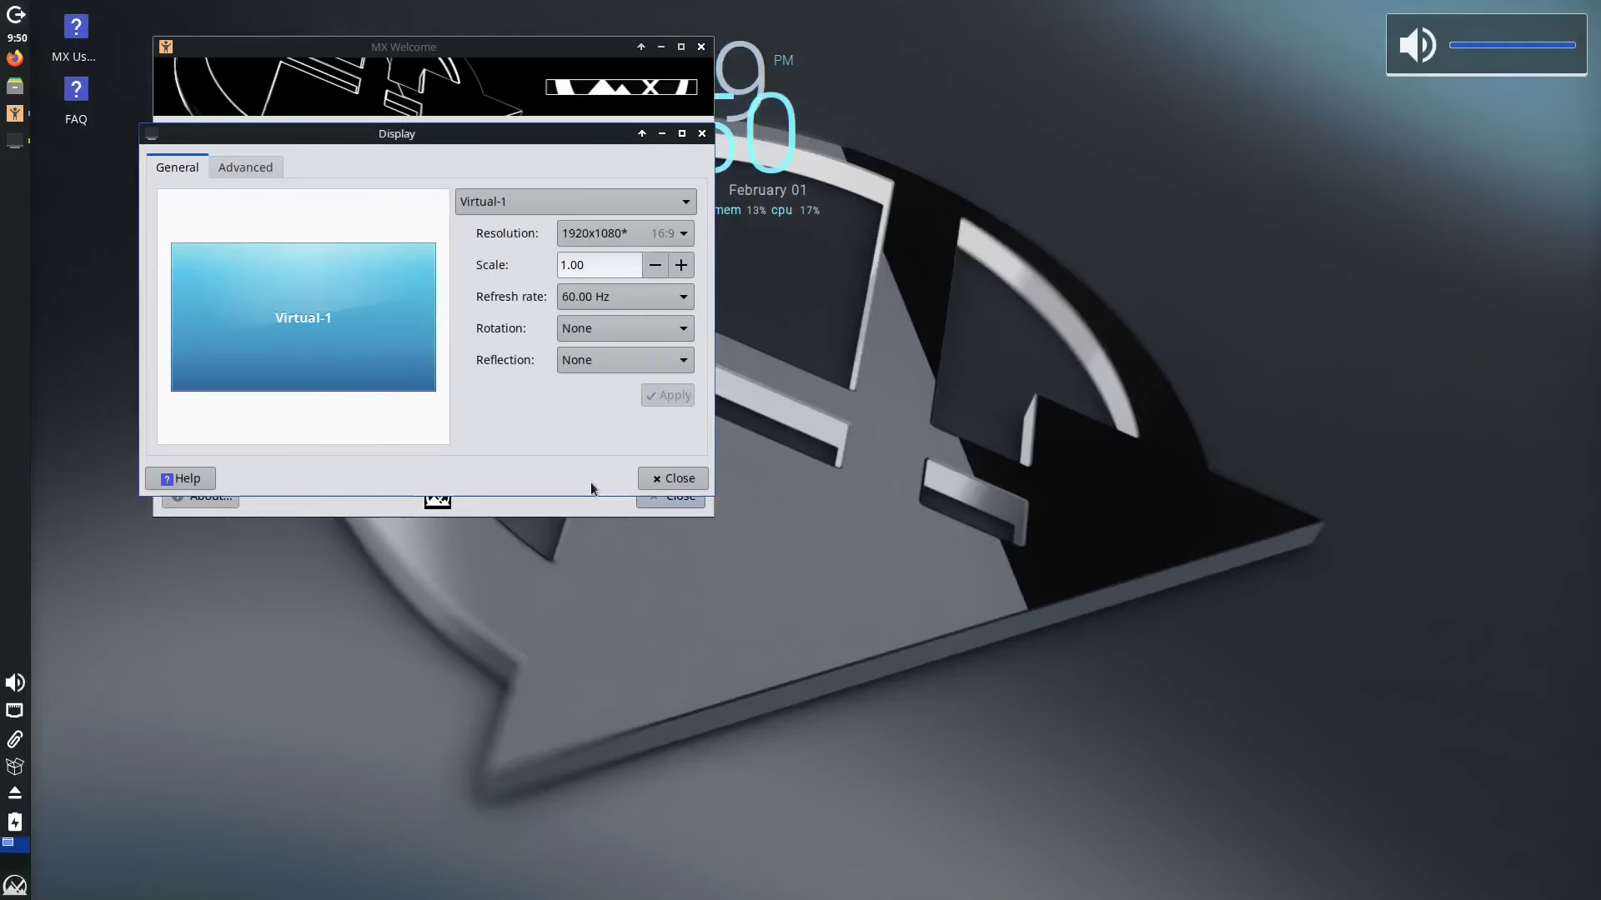
click(667, 479)
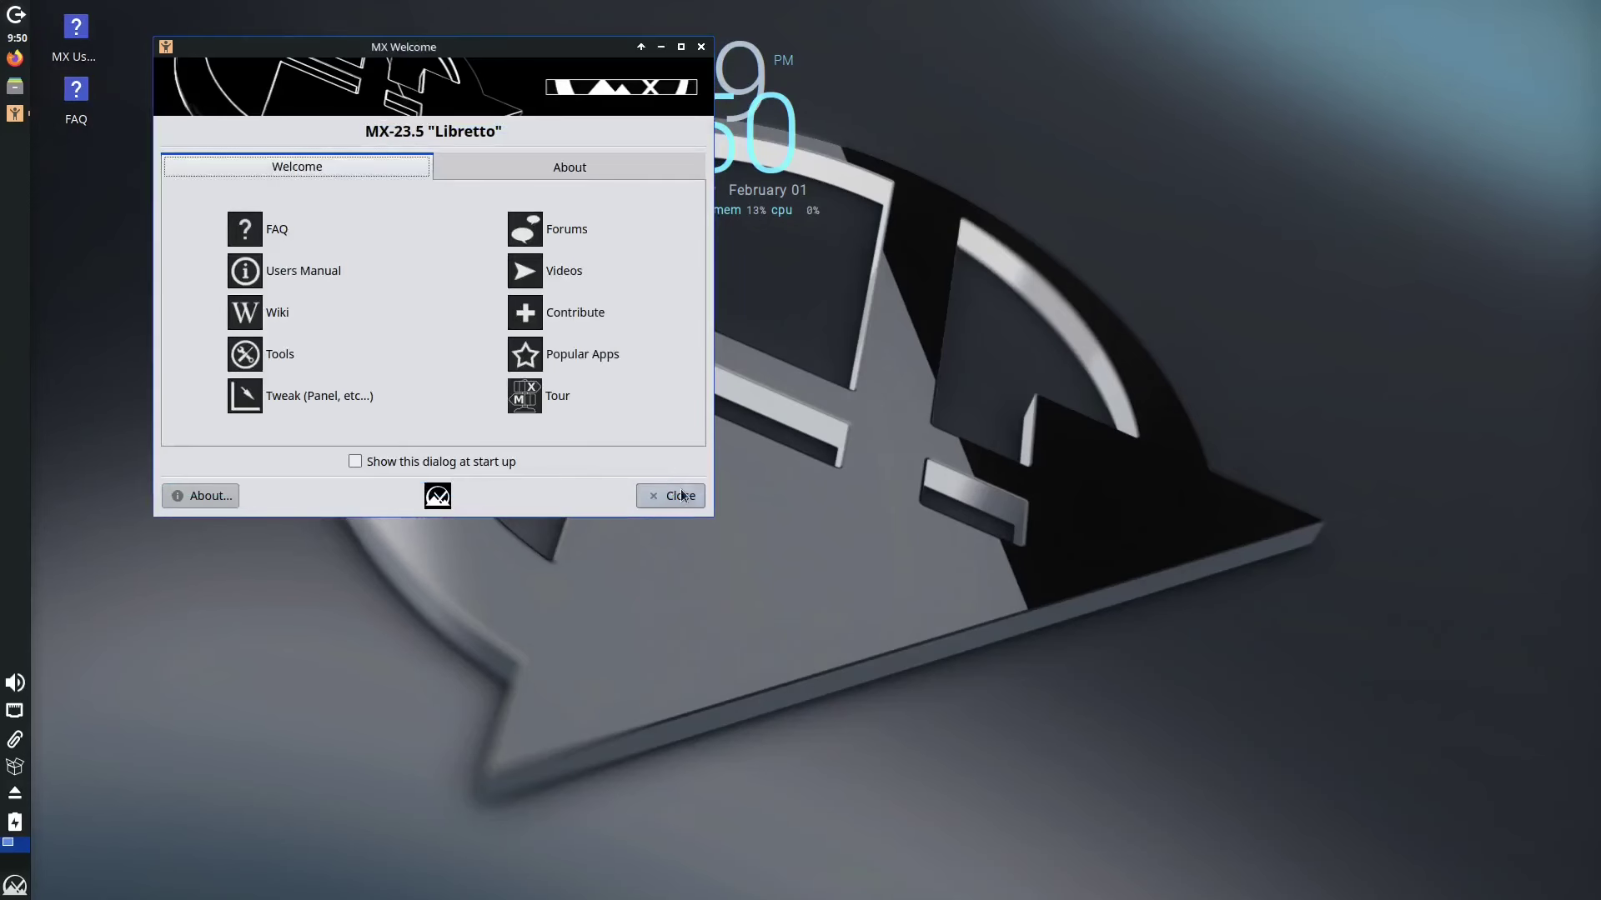
- Move MX Welcome to the middle of the desktop, examine its About details and short system report, and close it
drag(494, 51, 865, 247)
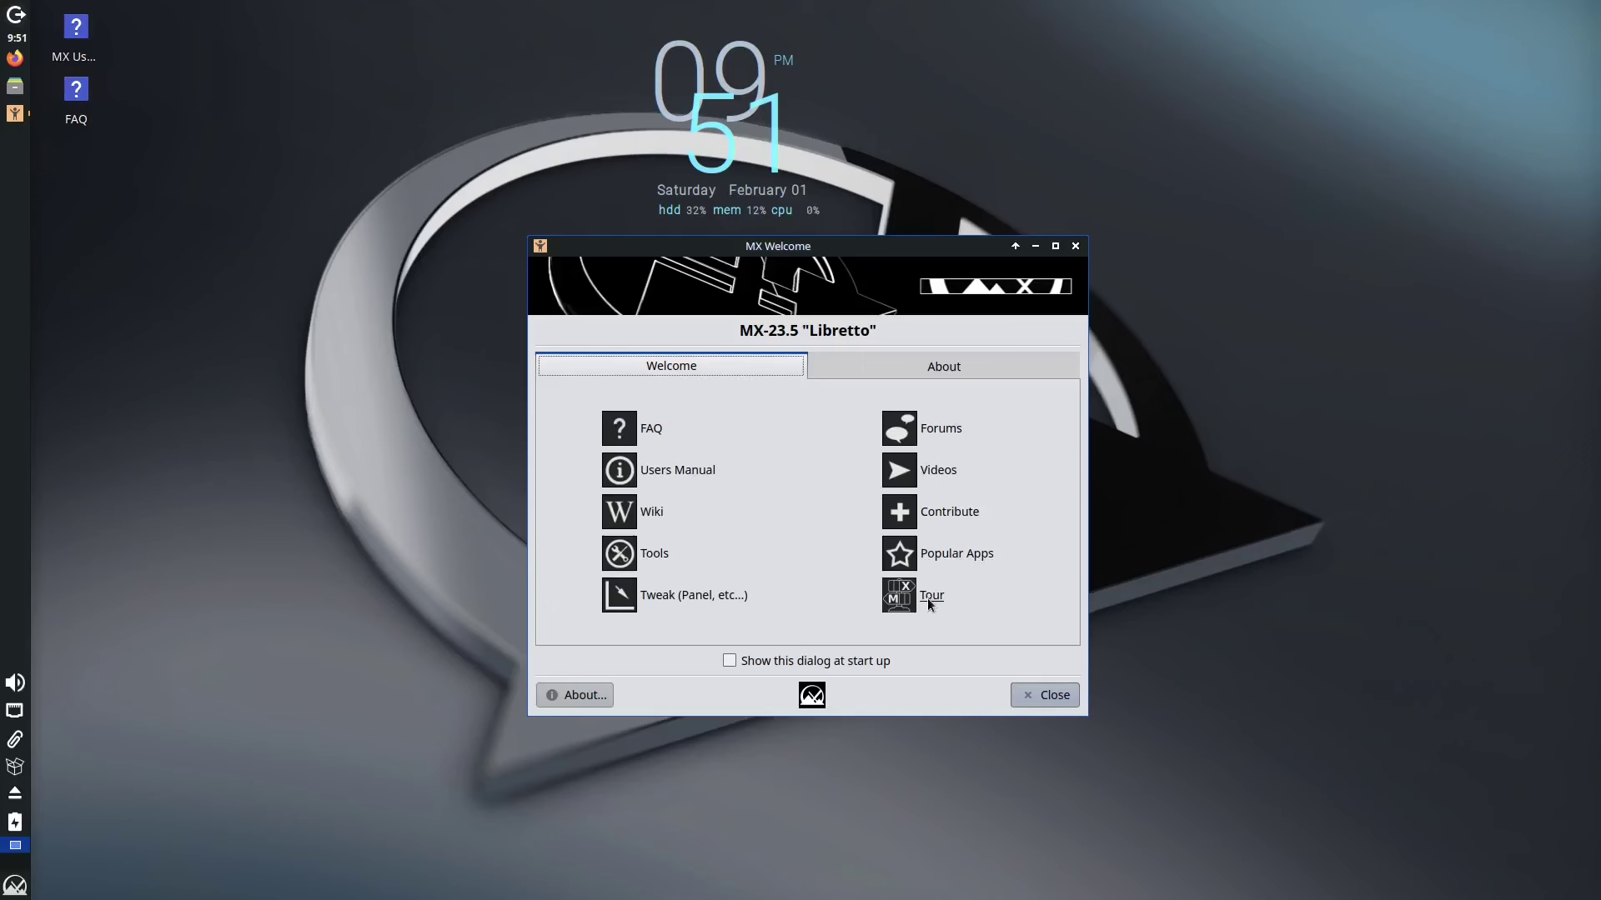
click(890, 369)
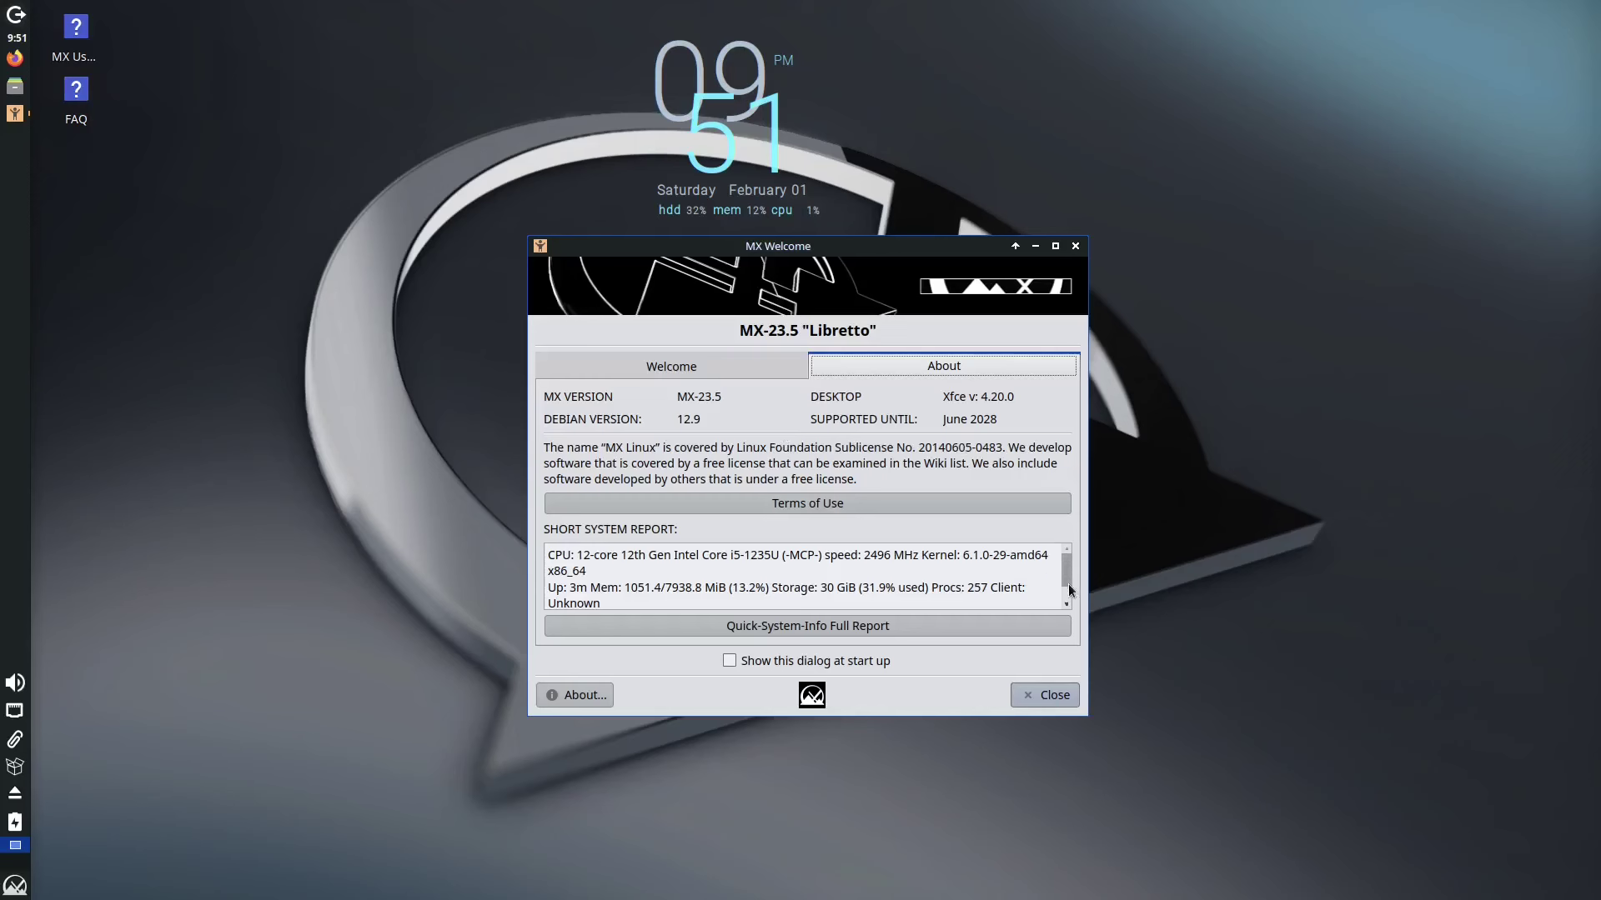
scroll(1069, 575, down, 1)
scroll(1071, 582, up, 1)
scroll(1067, 571, down, 1)
scroll(1067, 558, up, 1)
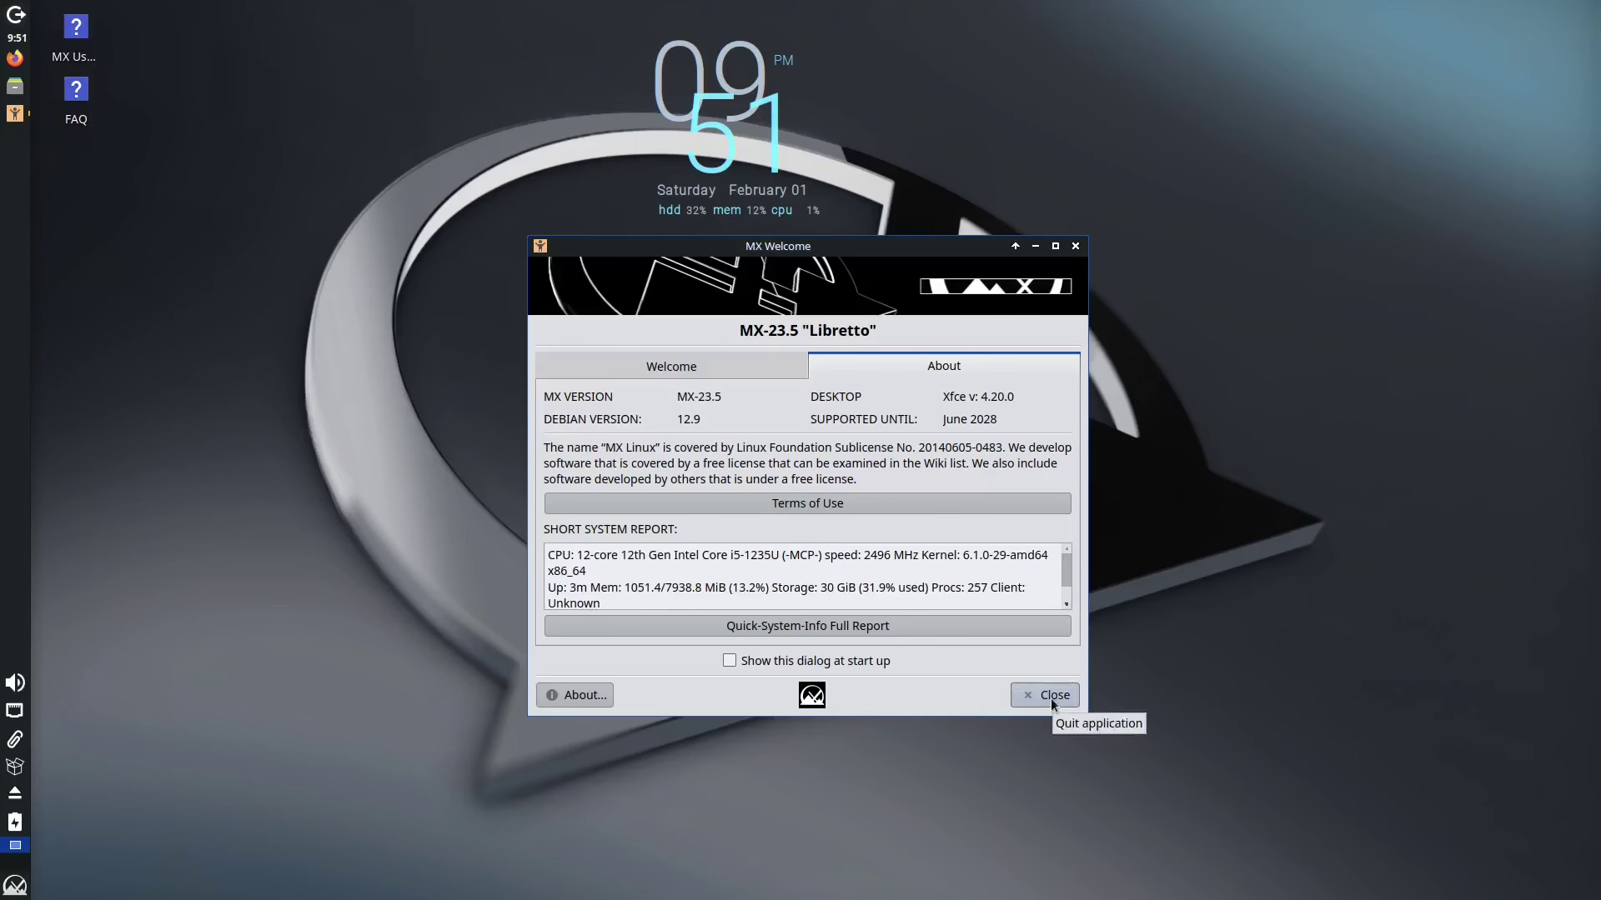
click(712, 371)
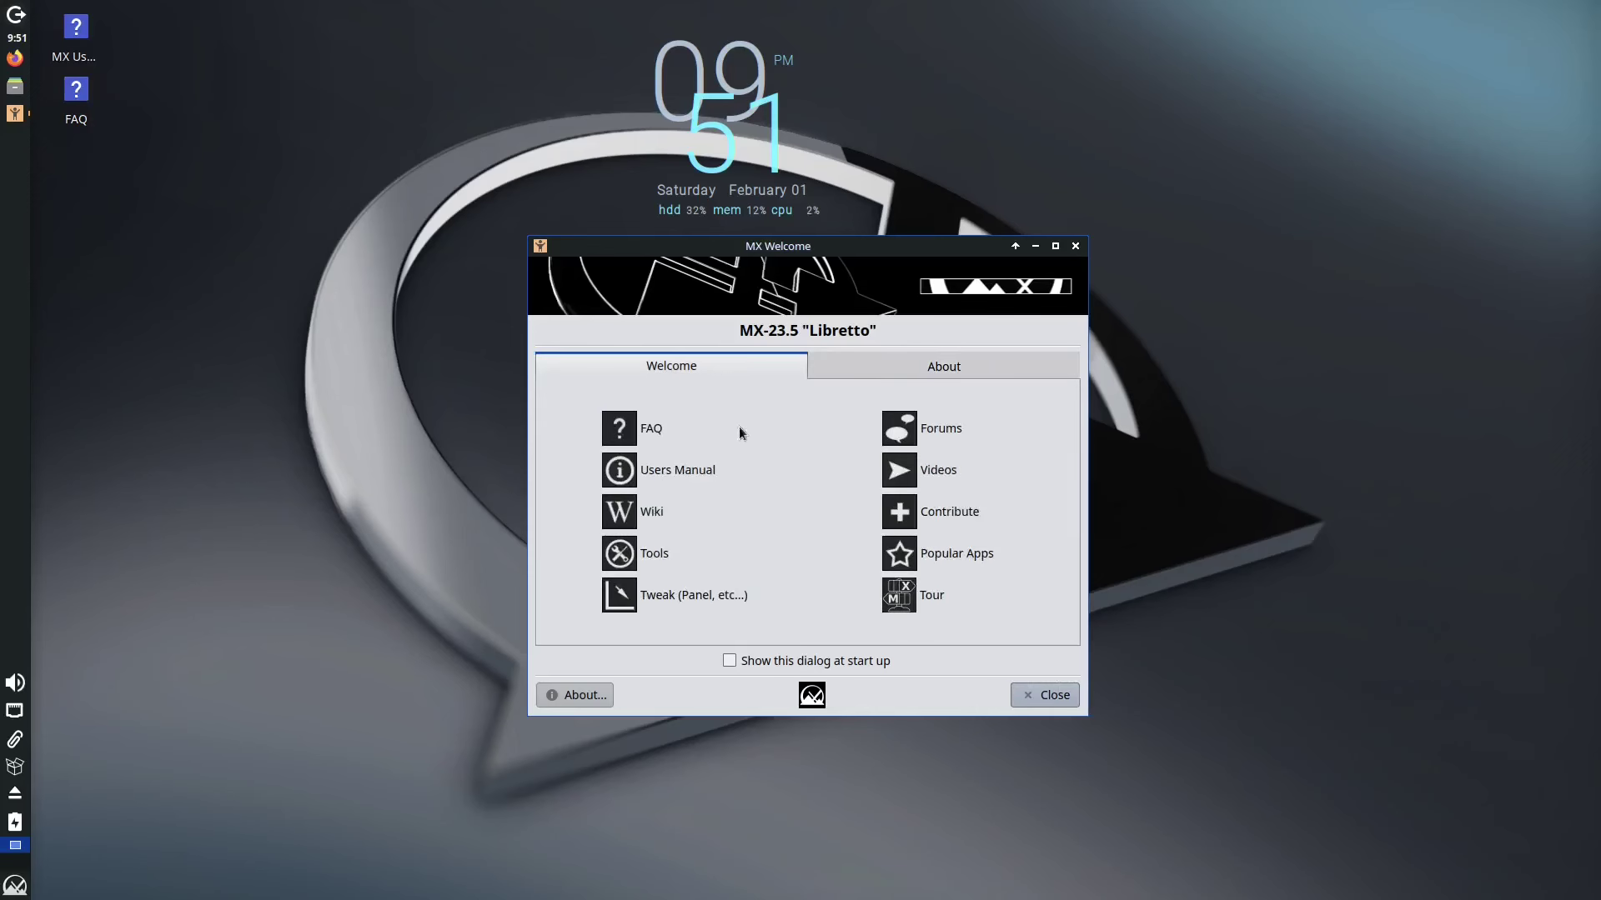
click(1046, 697)
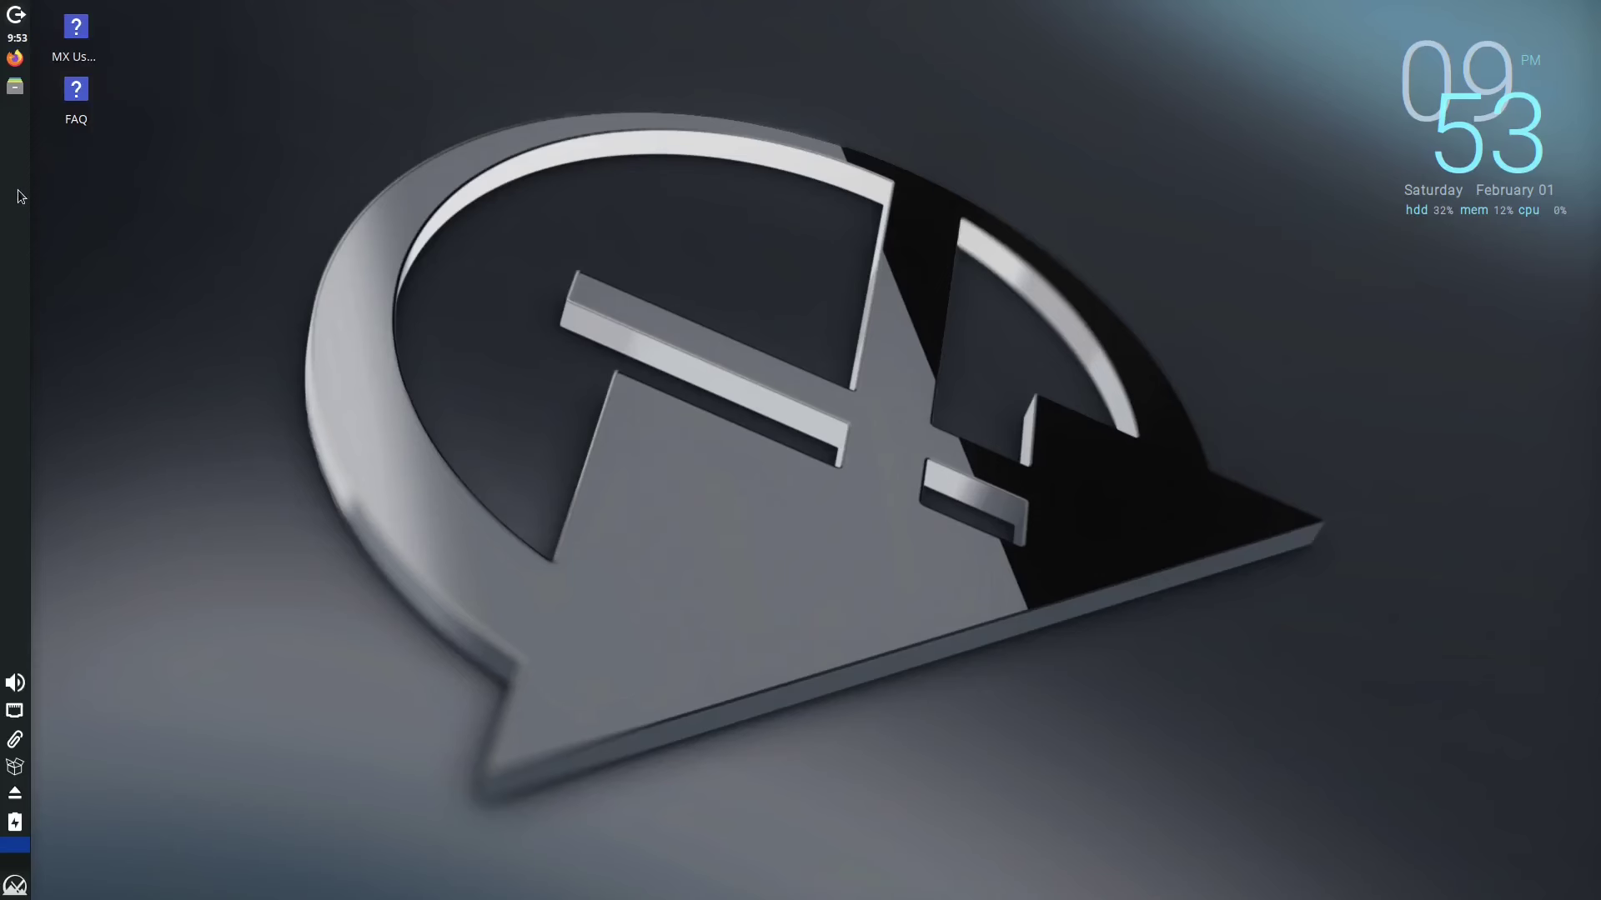
- Look at the desktop's application menu and the power manager's Presentation mode option
click(22, 891)
click(16, 892)
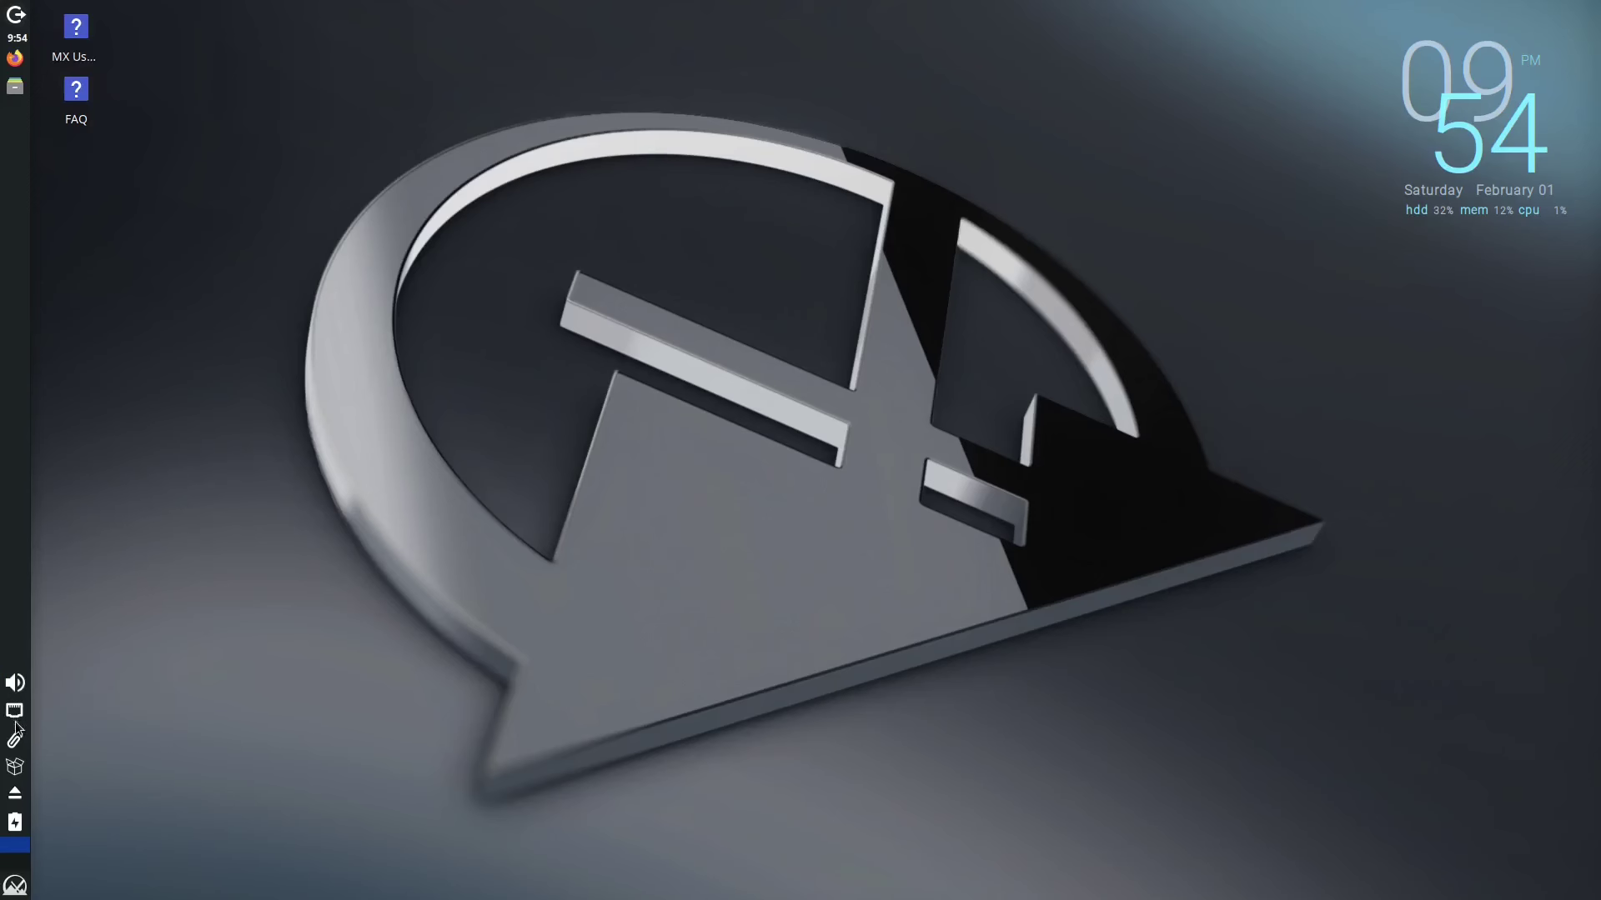
click(15, 824)
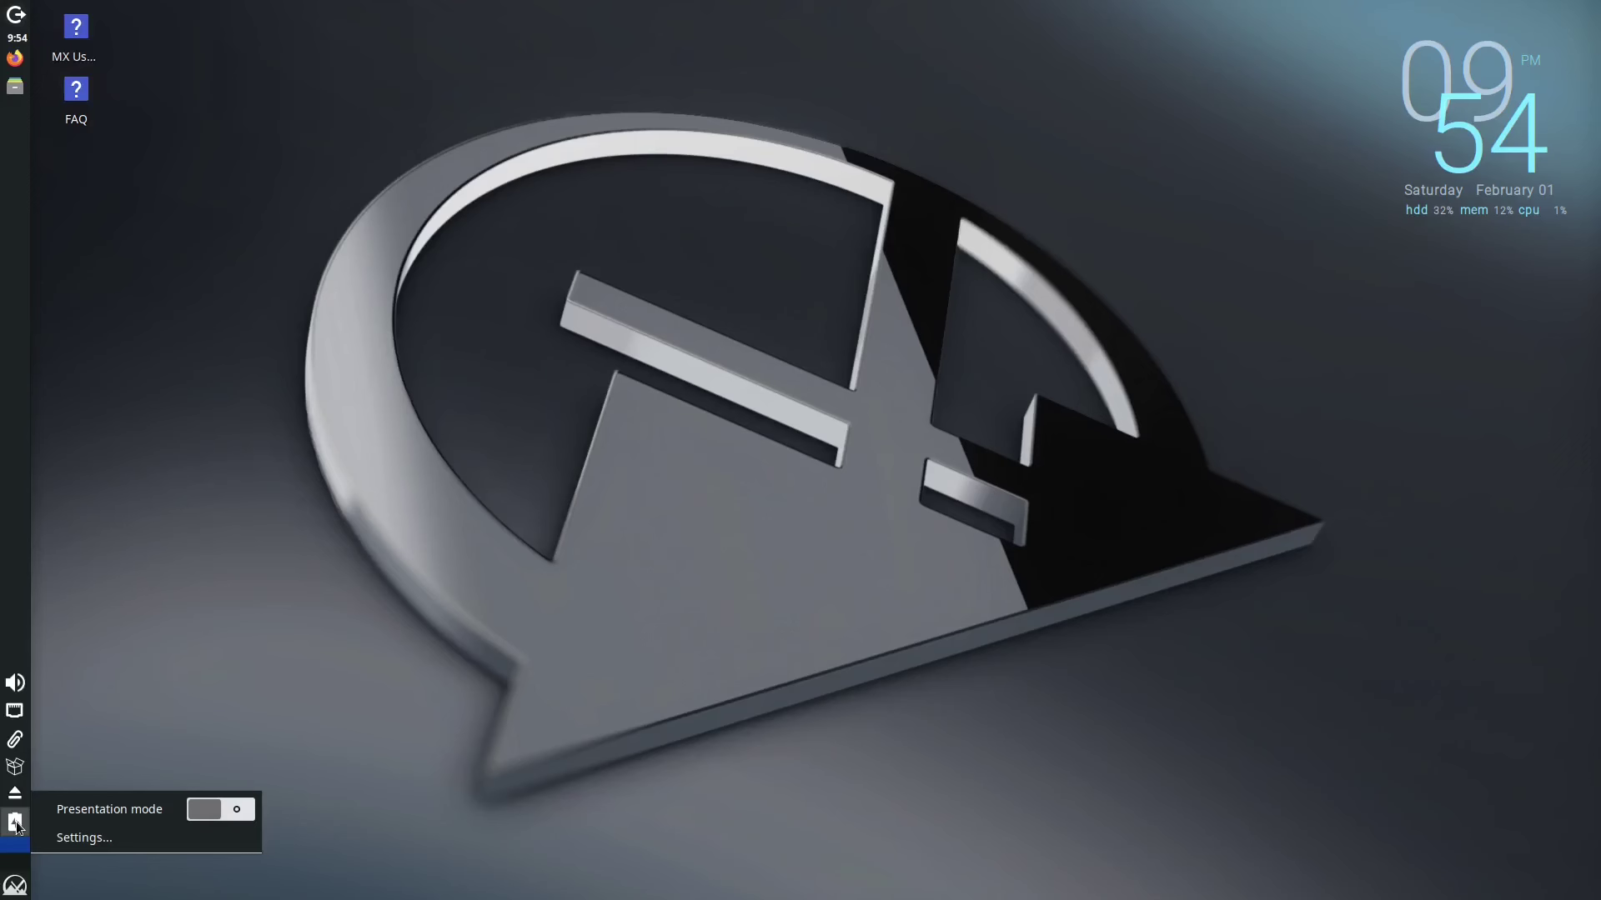
click(198, 805)
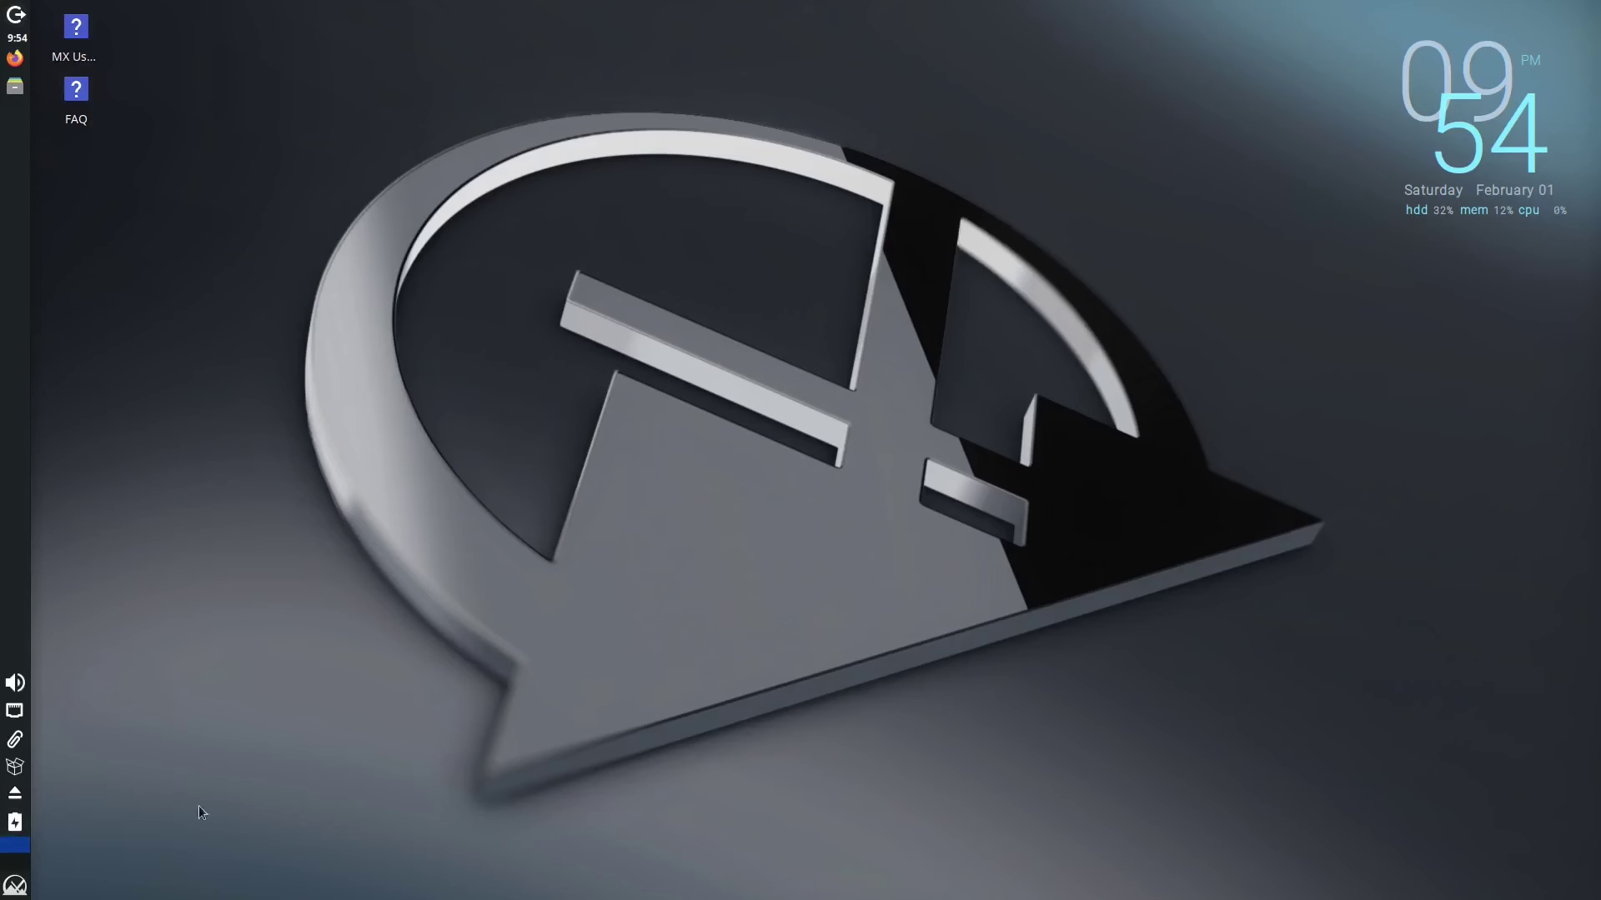
- Check the Presentation mode switch once more and look at the speaker and microphone volume controls
click(15, 824)
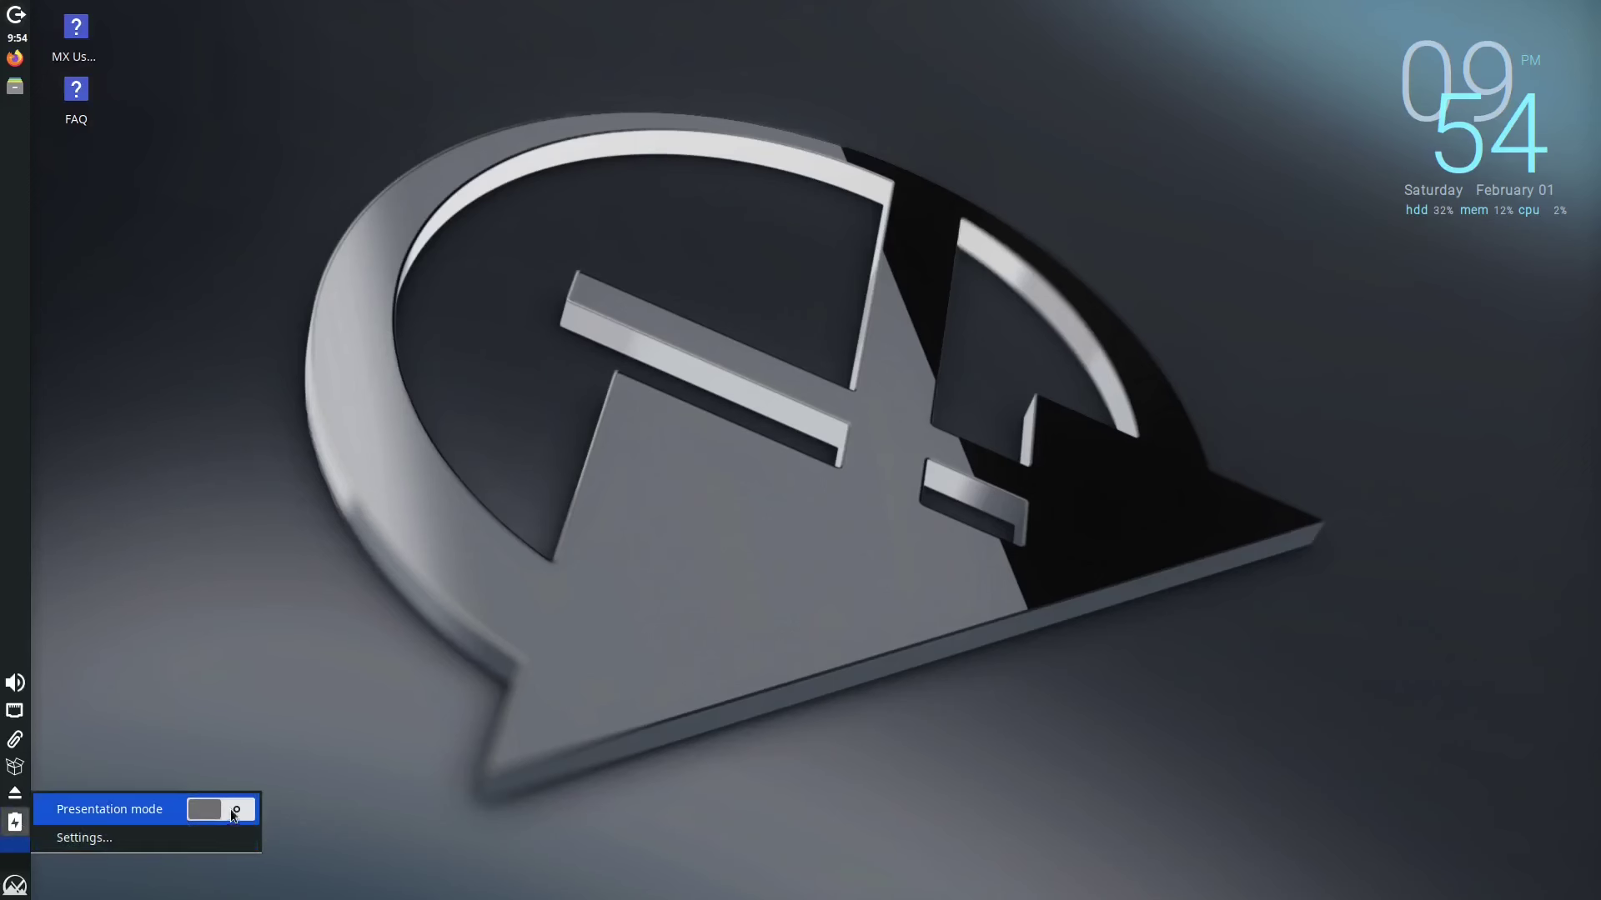
click(234, 813)
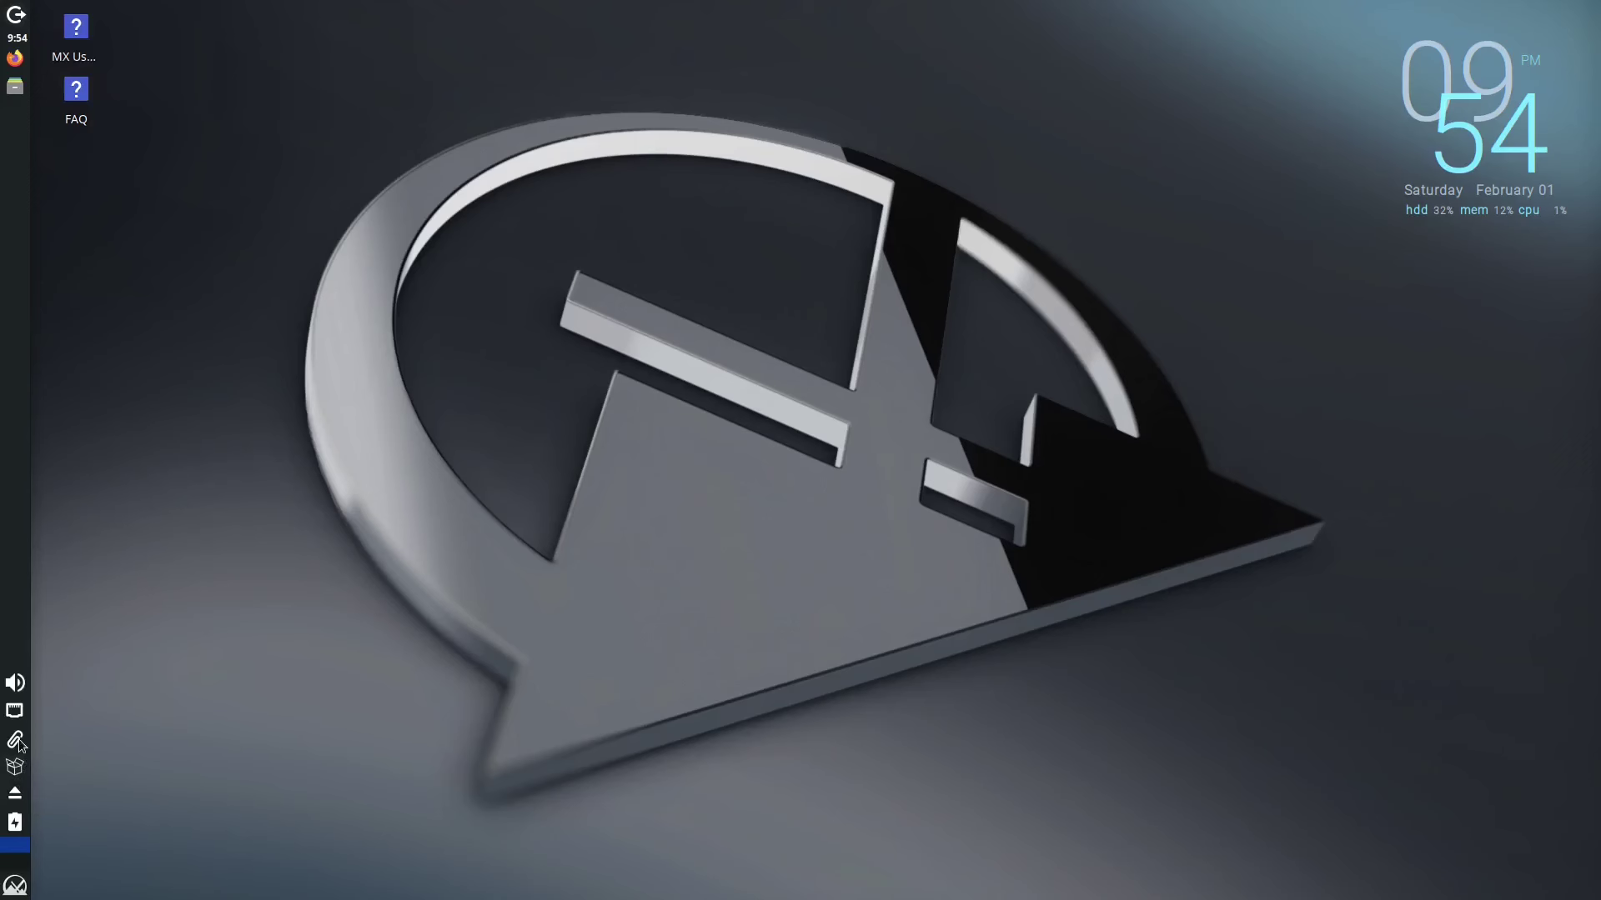
click(15, 683)
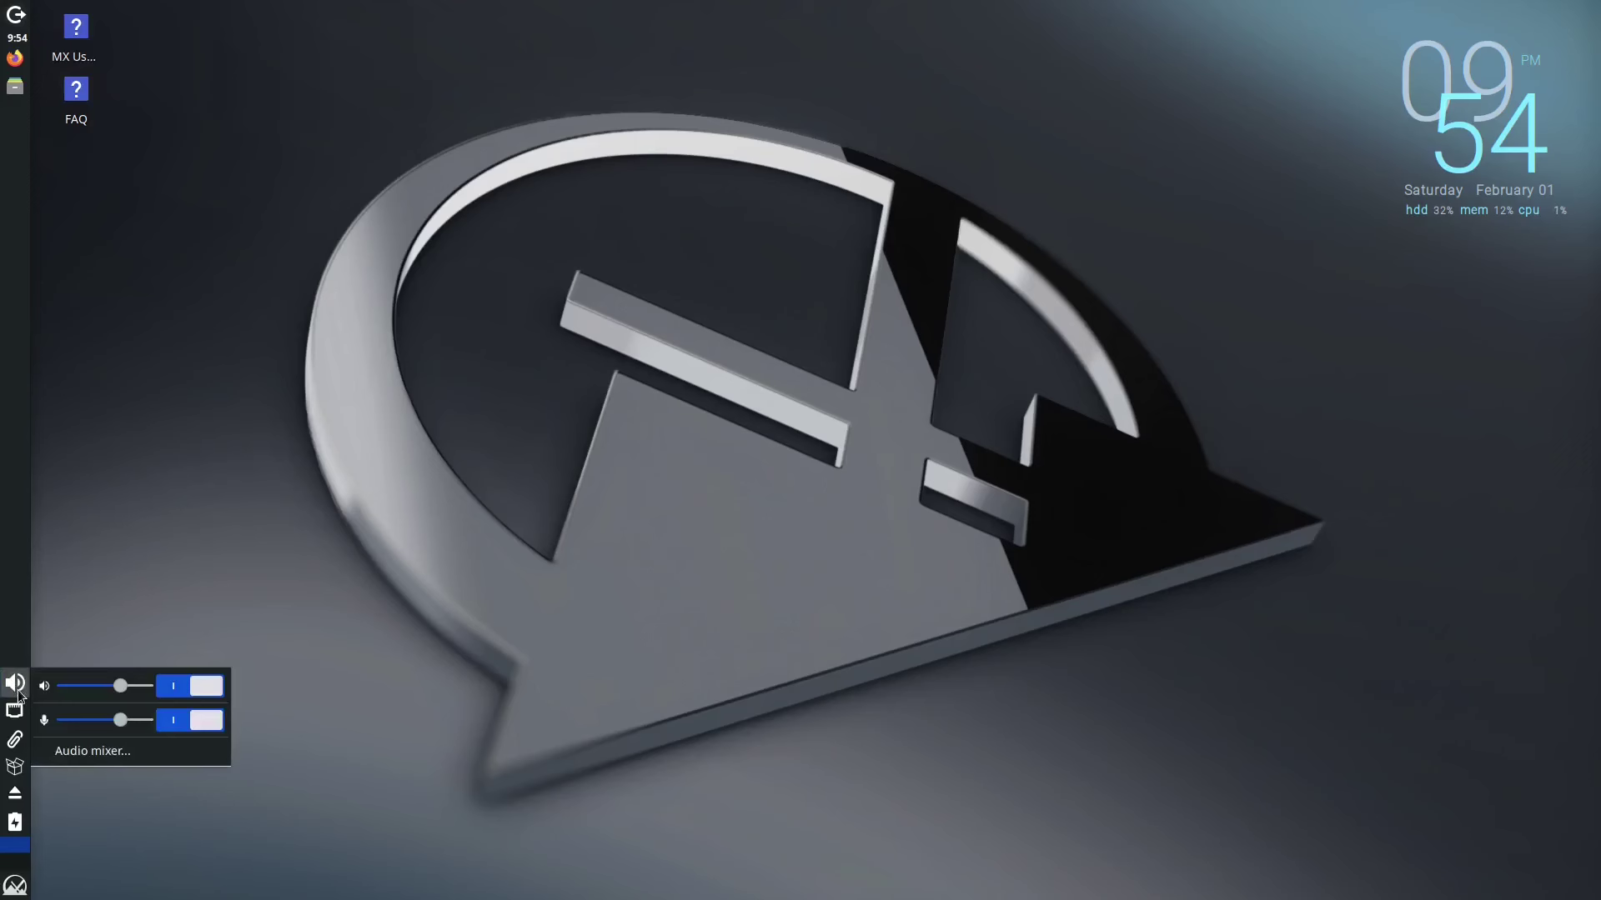
click(15, 88)
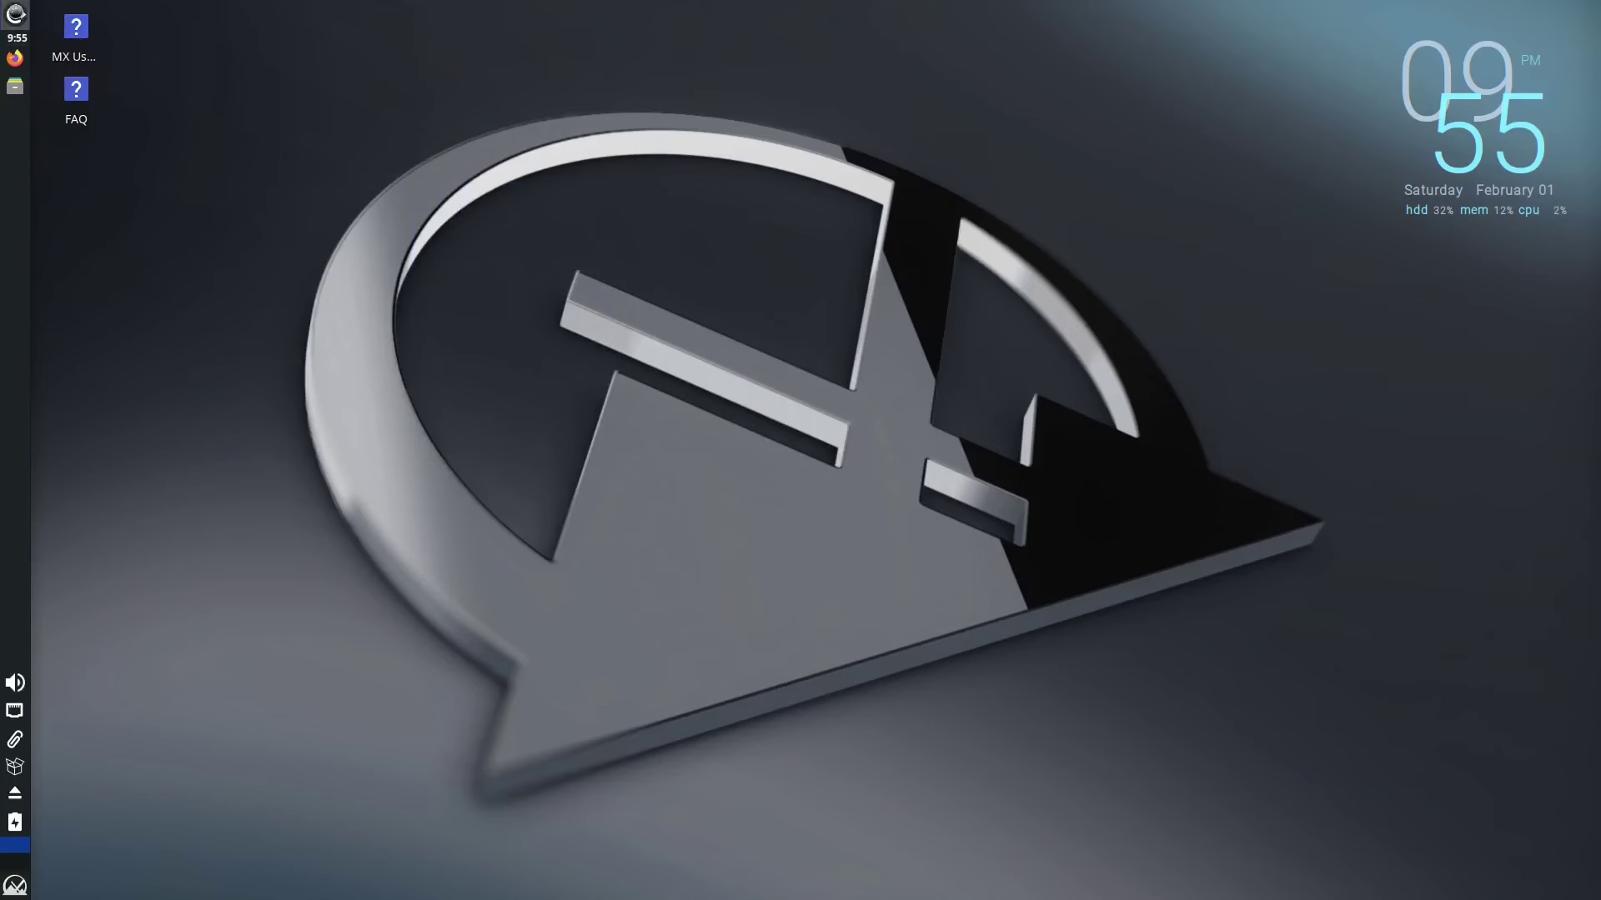
- View the session's log-out options, cancel without choosing one, and select the MX User Manual and FAQ desktop icons
click(15, 14)
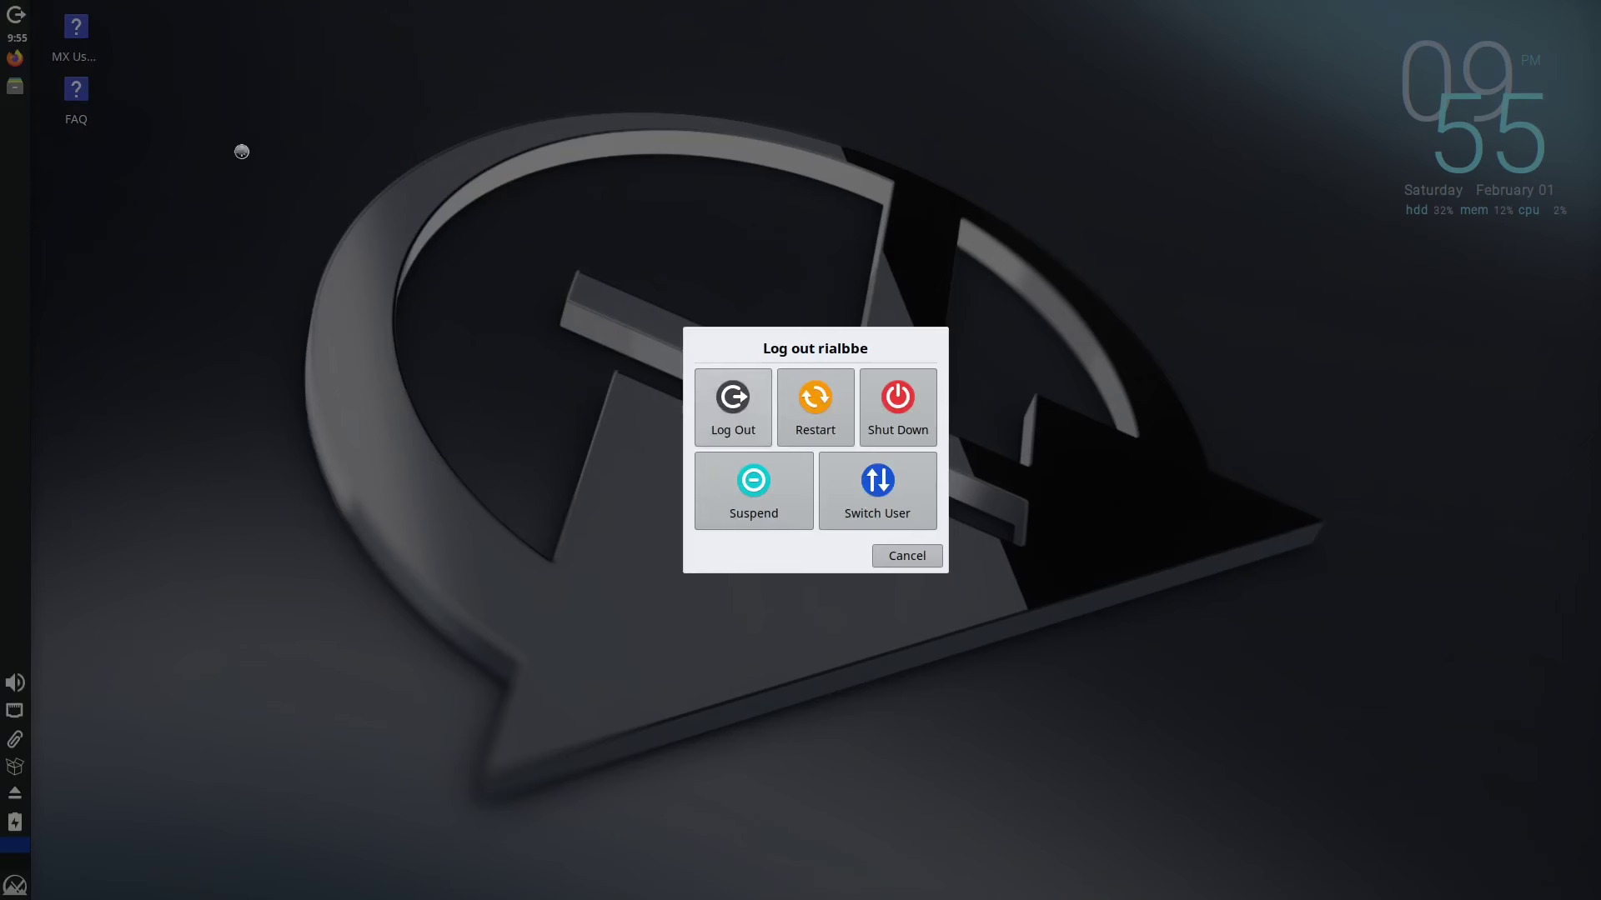
click(901, 557)
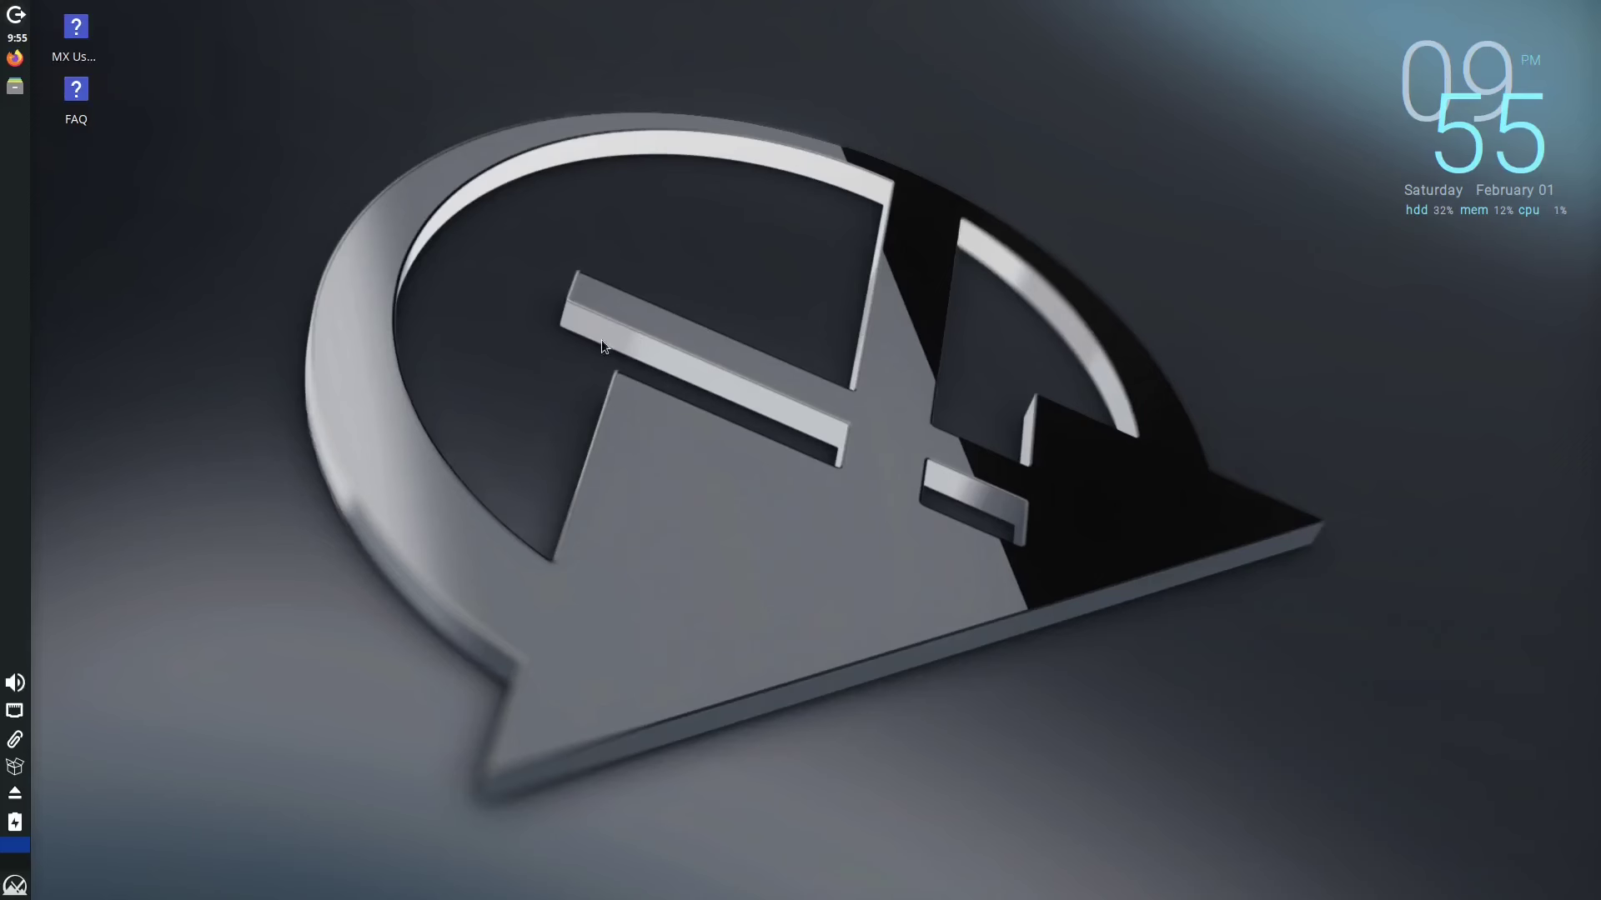
drag(215, 258, 61, 15)
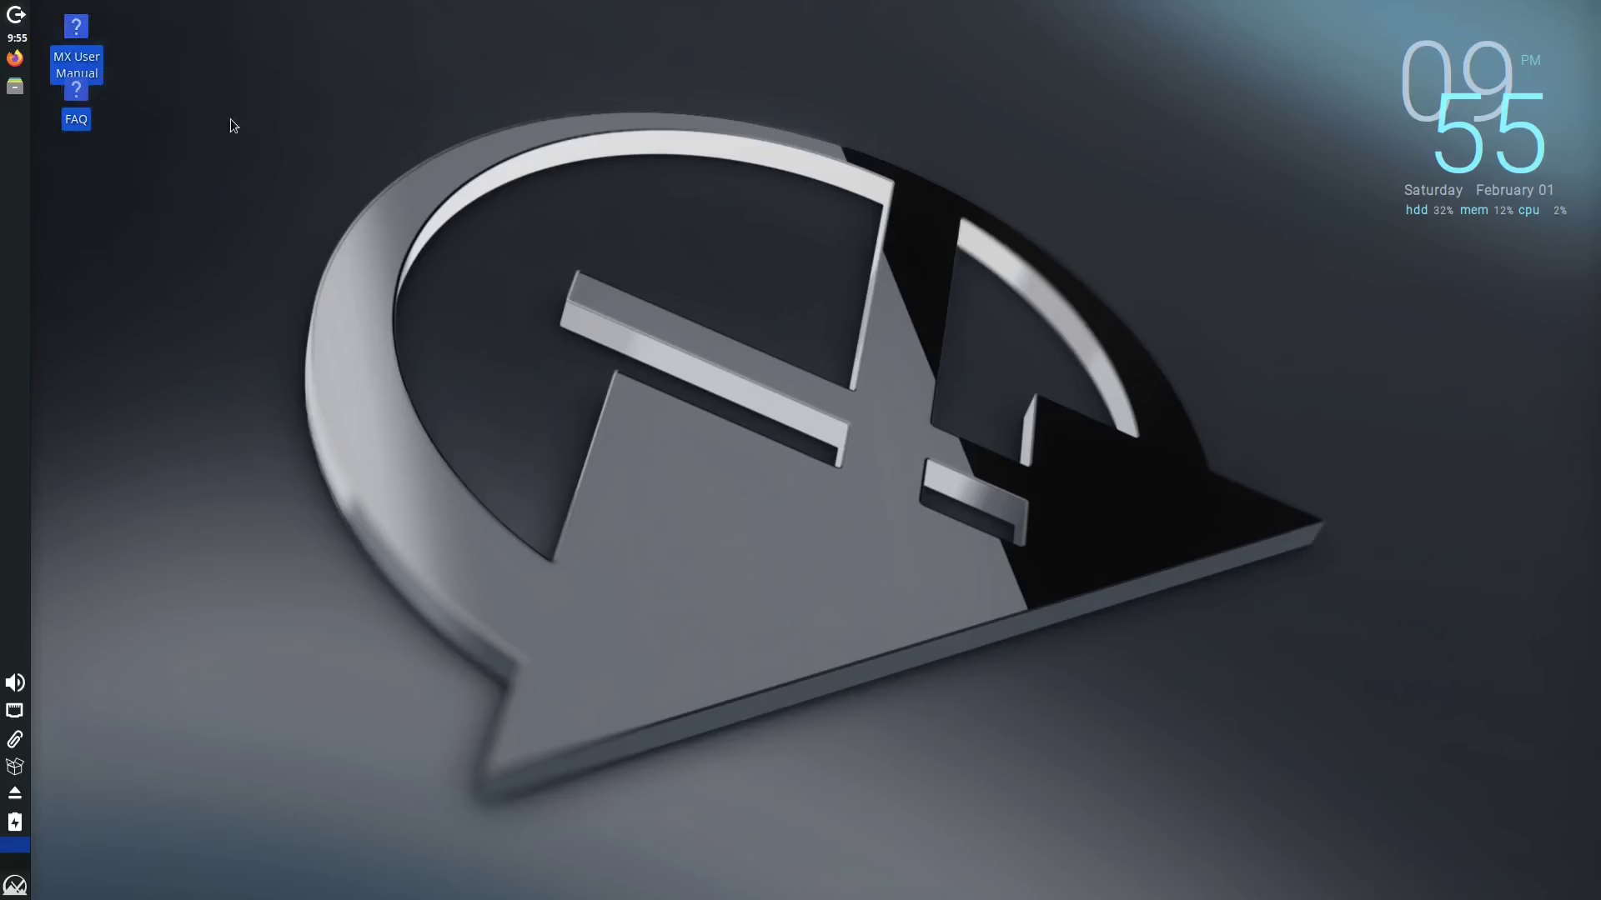
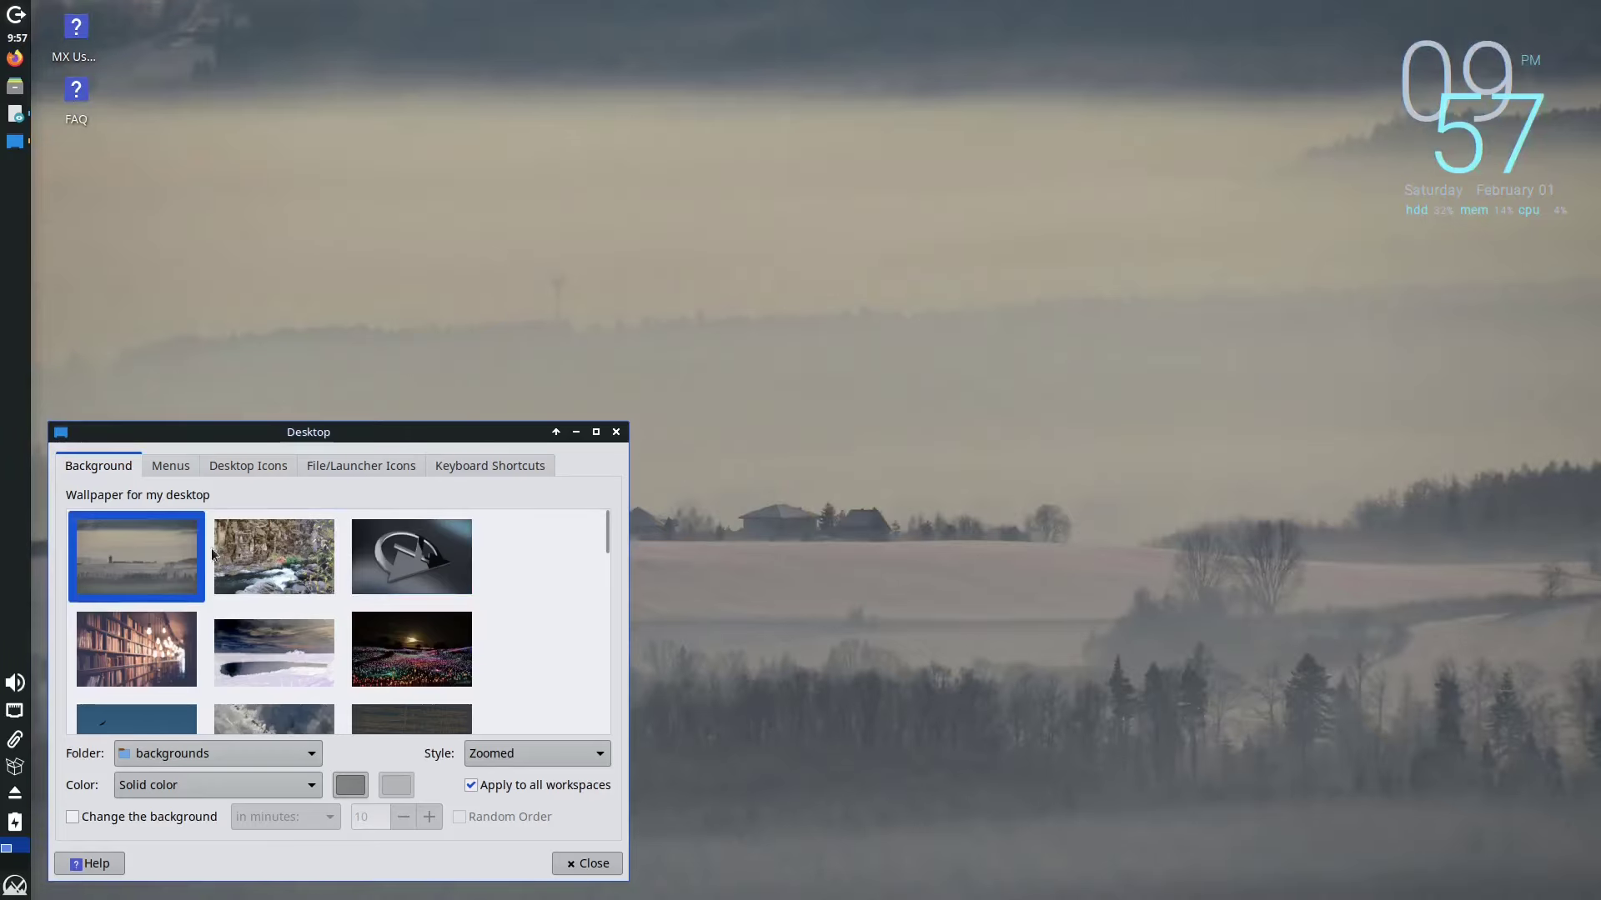
- Try the wallpapers in the backgrounds folder one after another, from the rocky creek photo to the autumn forest path painting
click(278, 575)
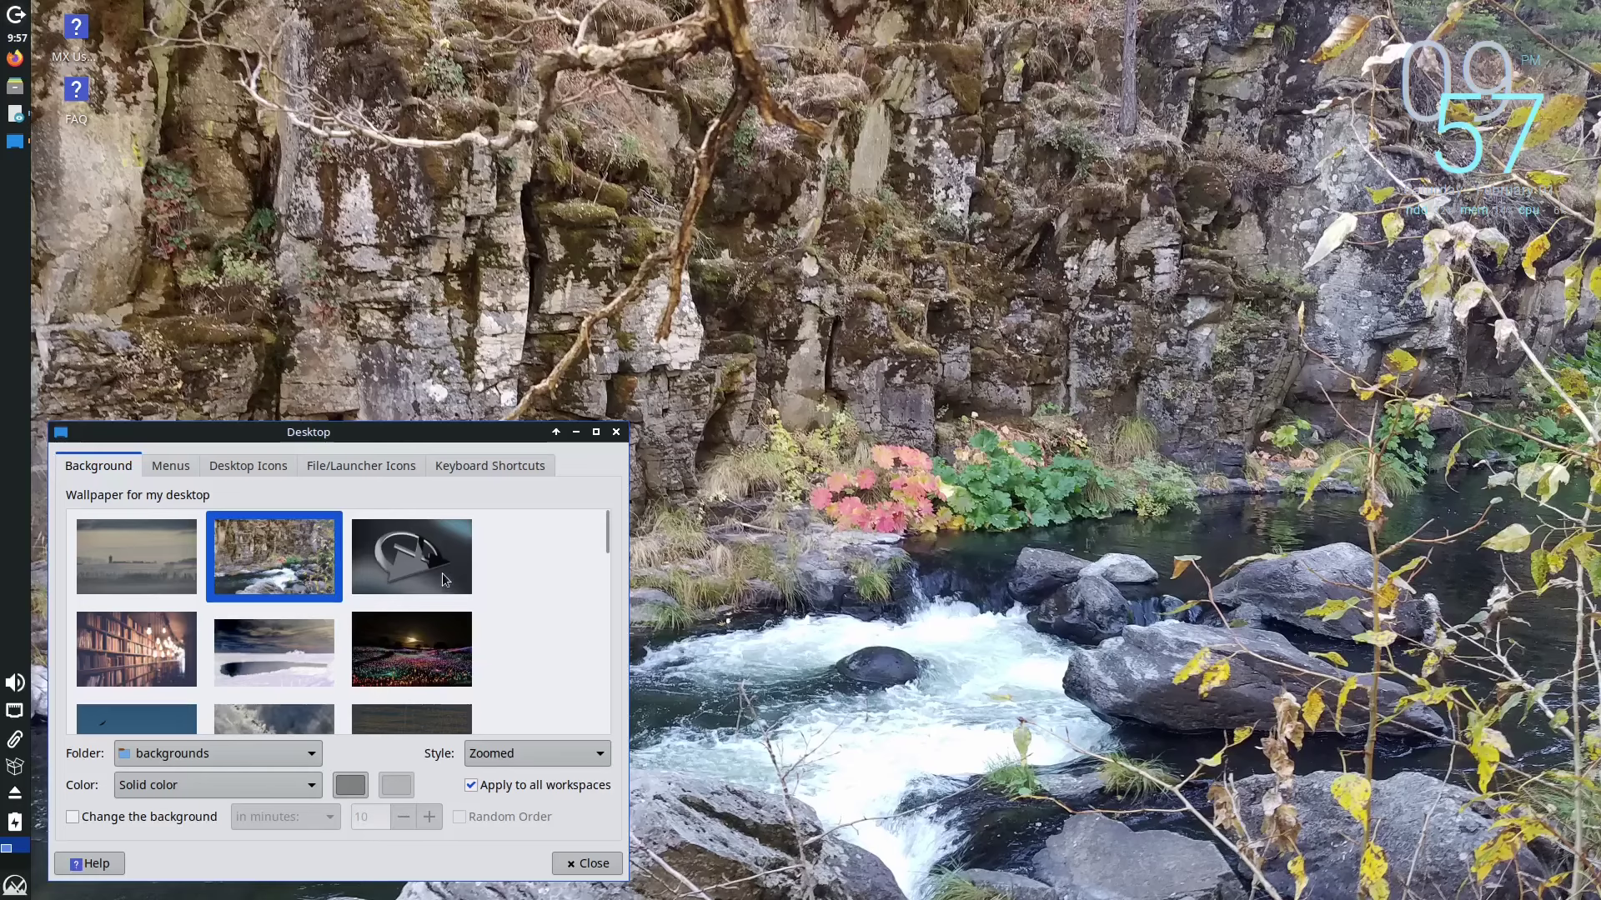
click(437, 581)
click(413, 649)
click(263, 669)
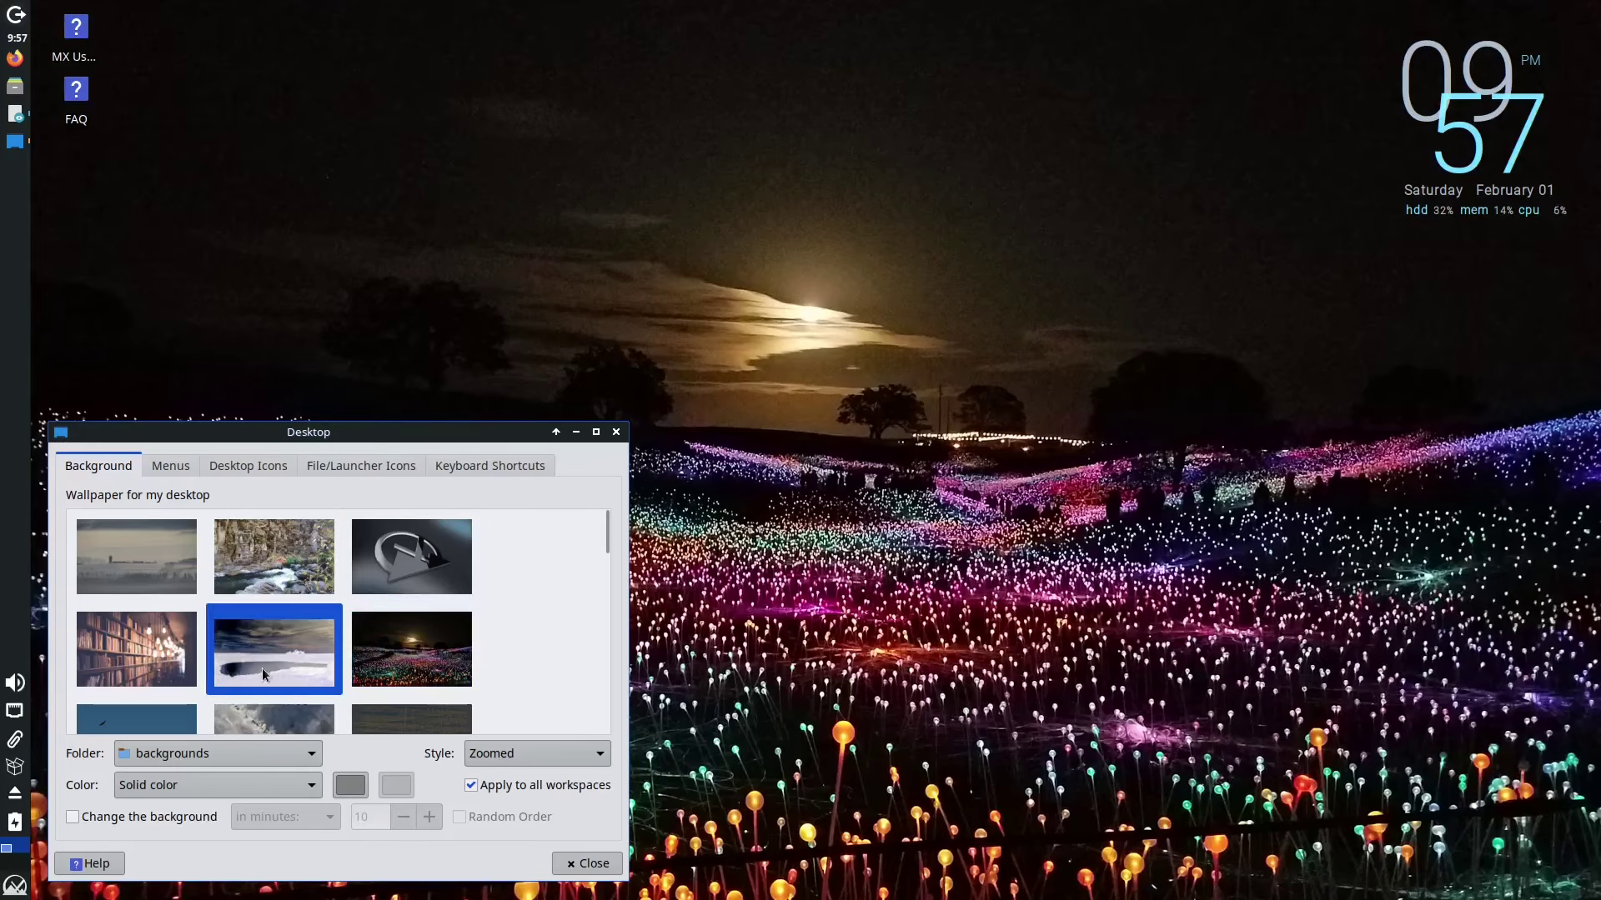
click(115, 660)
scroll(127, 650, down, 3)
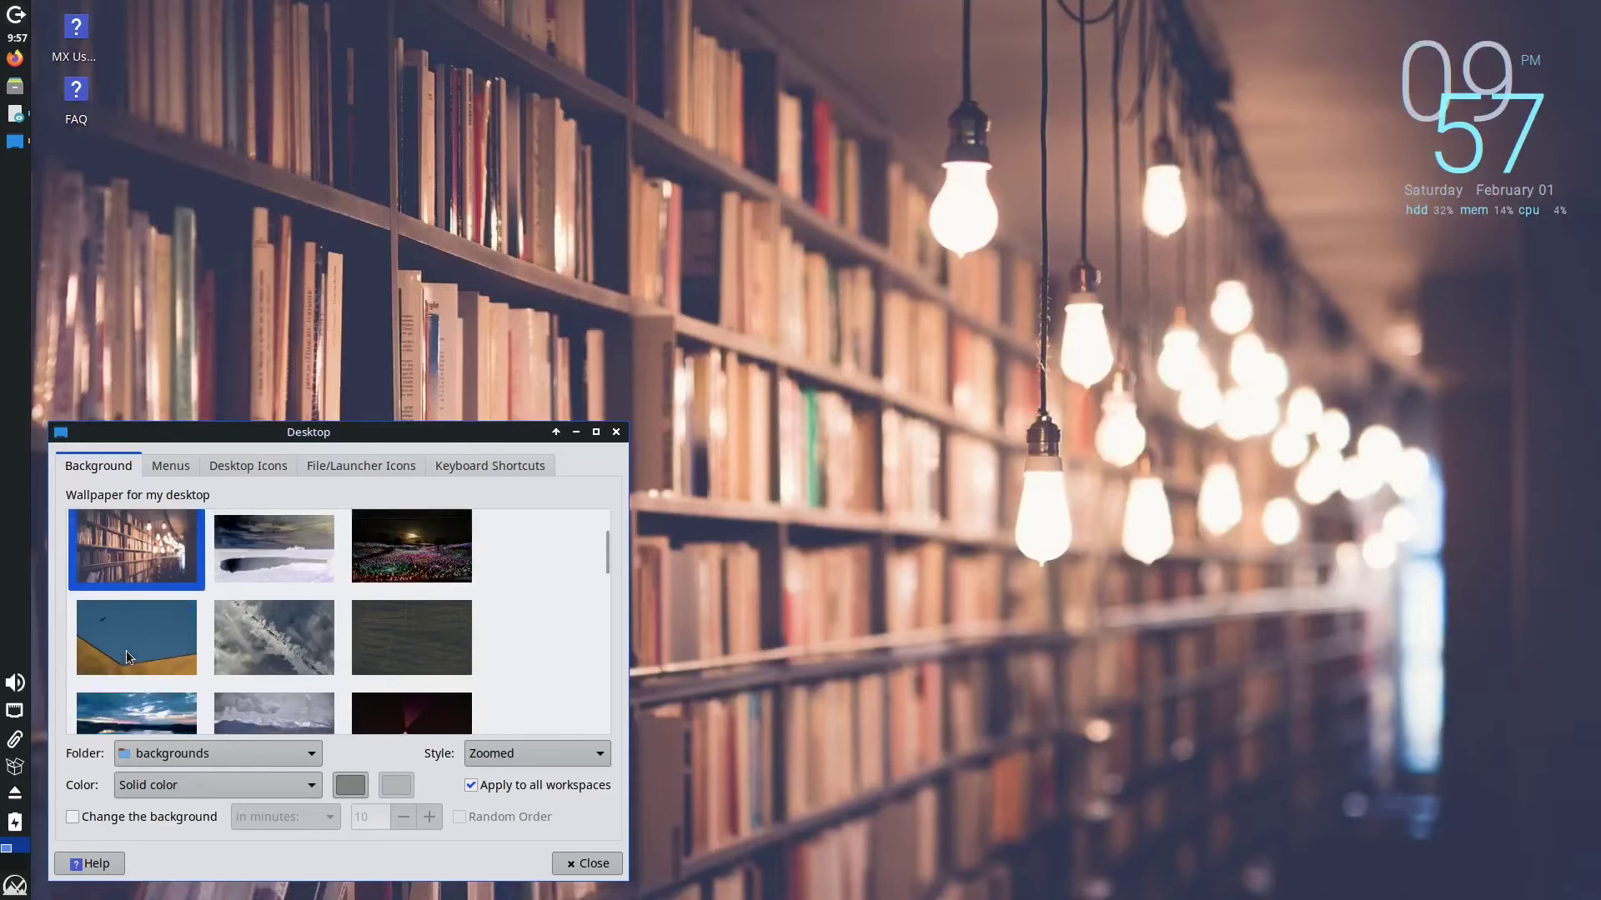
click(134, 609)
click(307, 597)
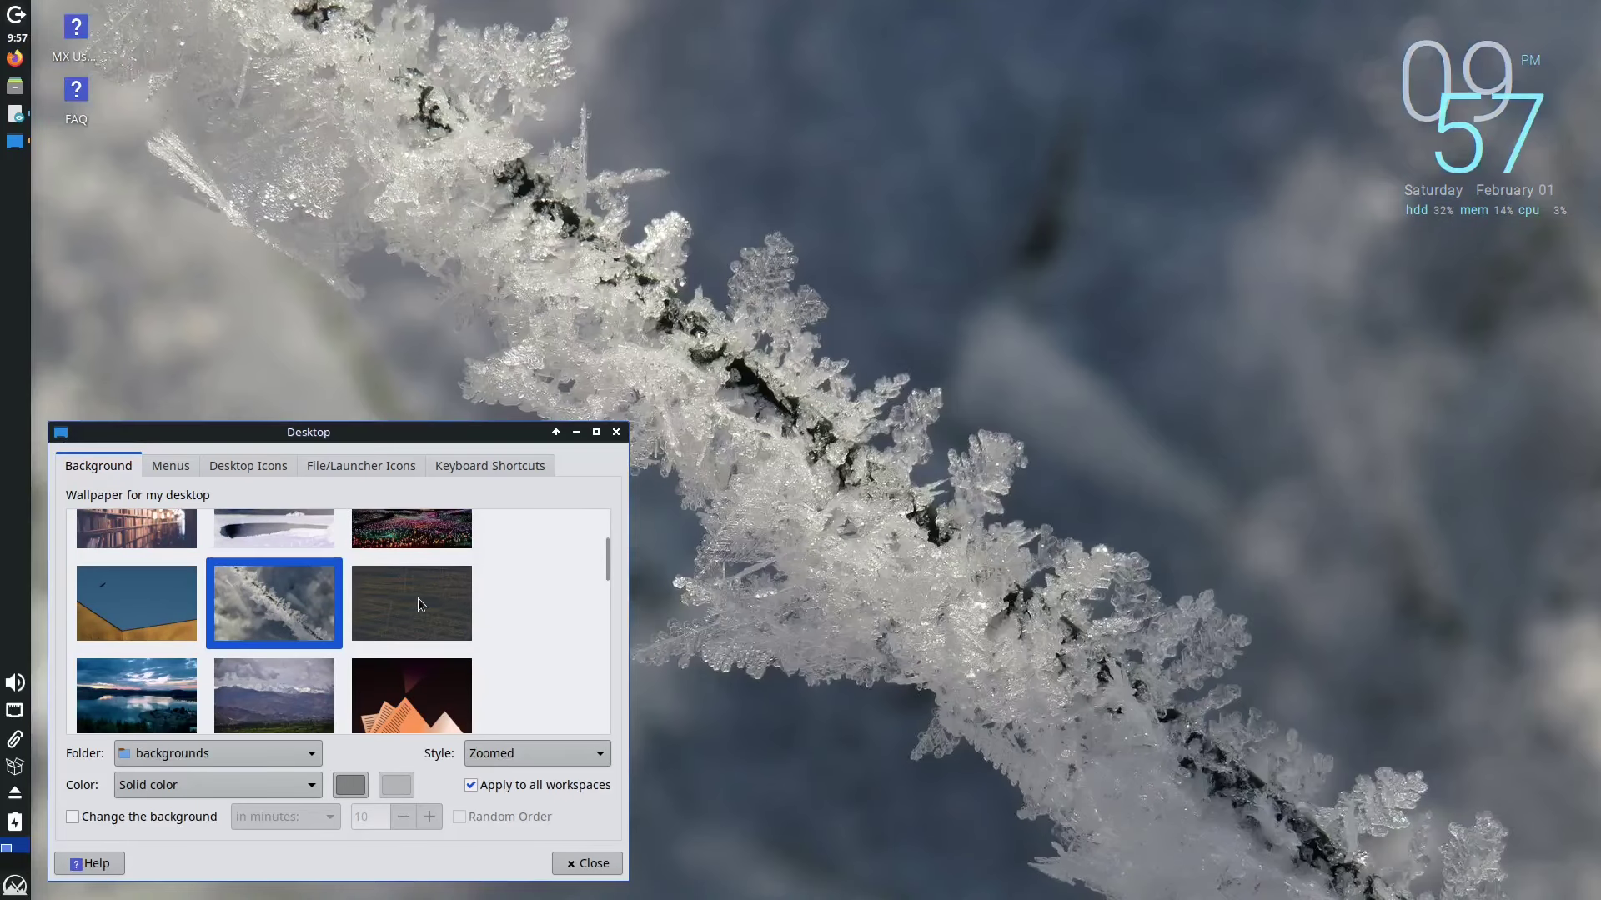
click(418, 600)
click(388, 681)
scroll(367, 677, down, 1)
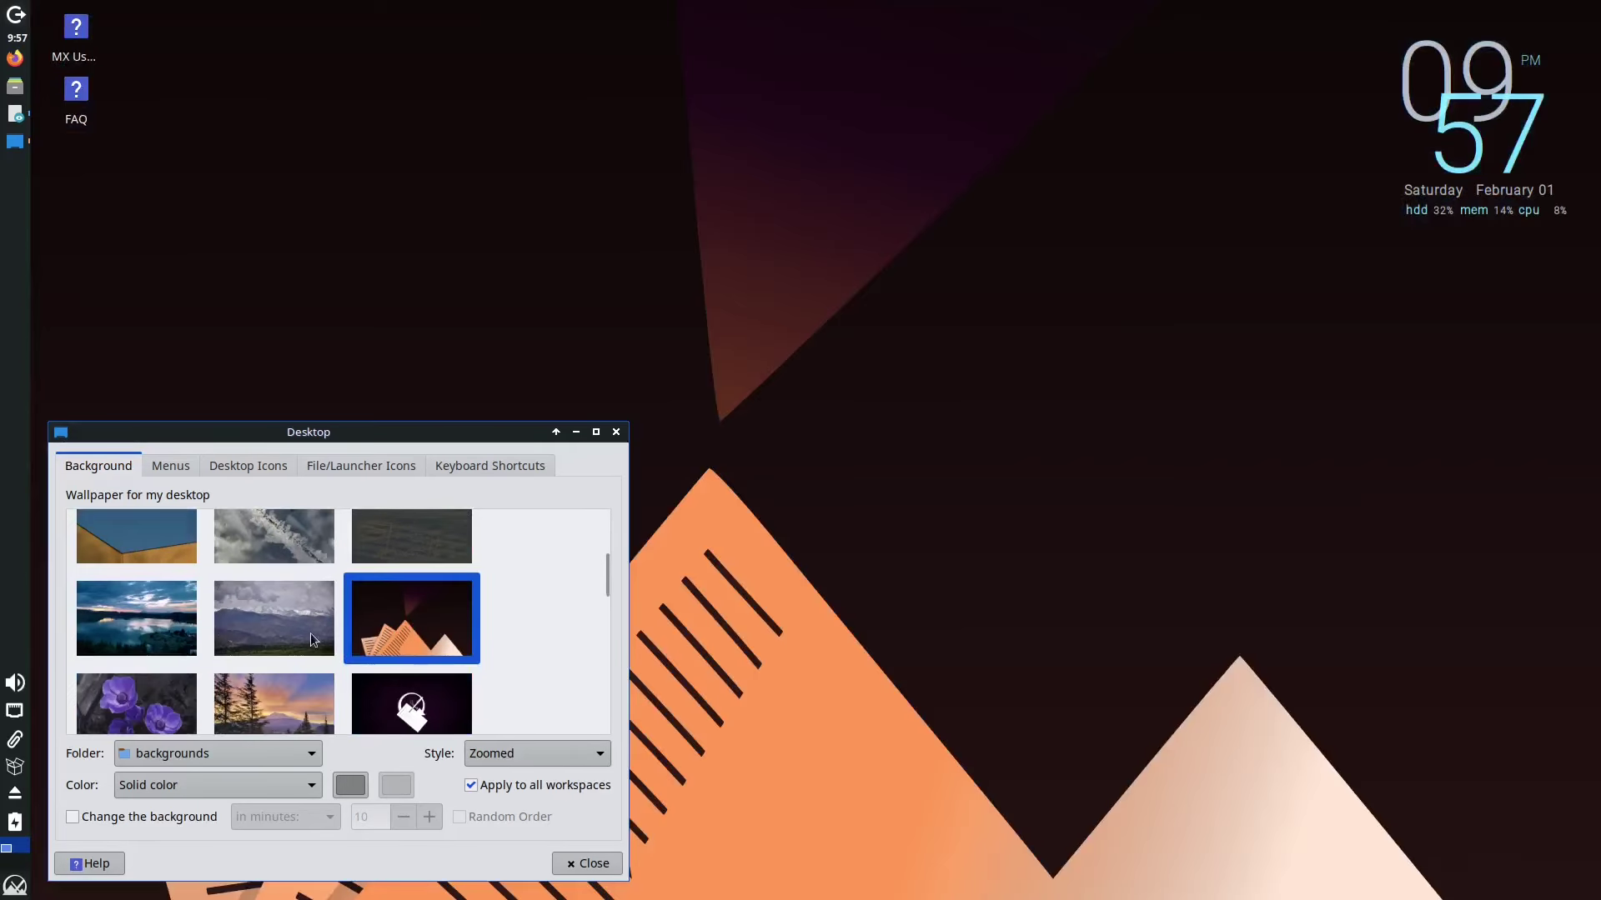
click(254, 628)
click(148, 623)
scroll(152, 623, down, 1)
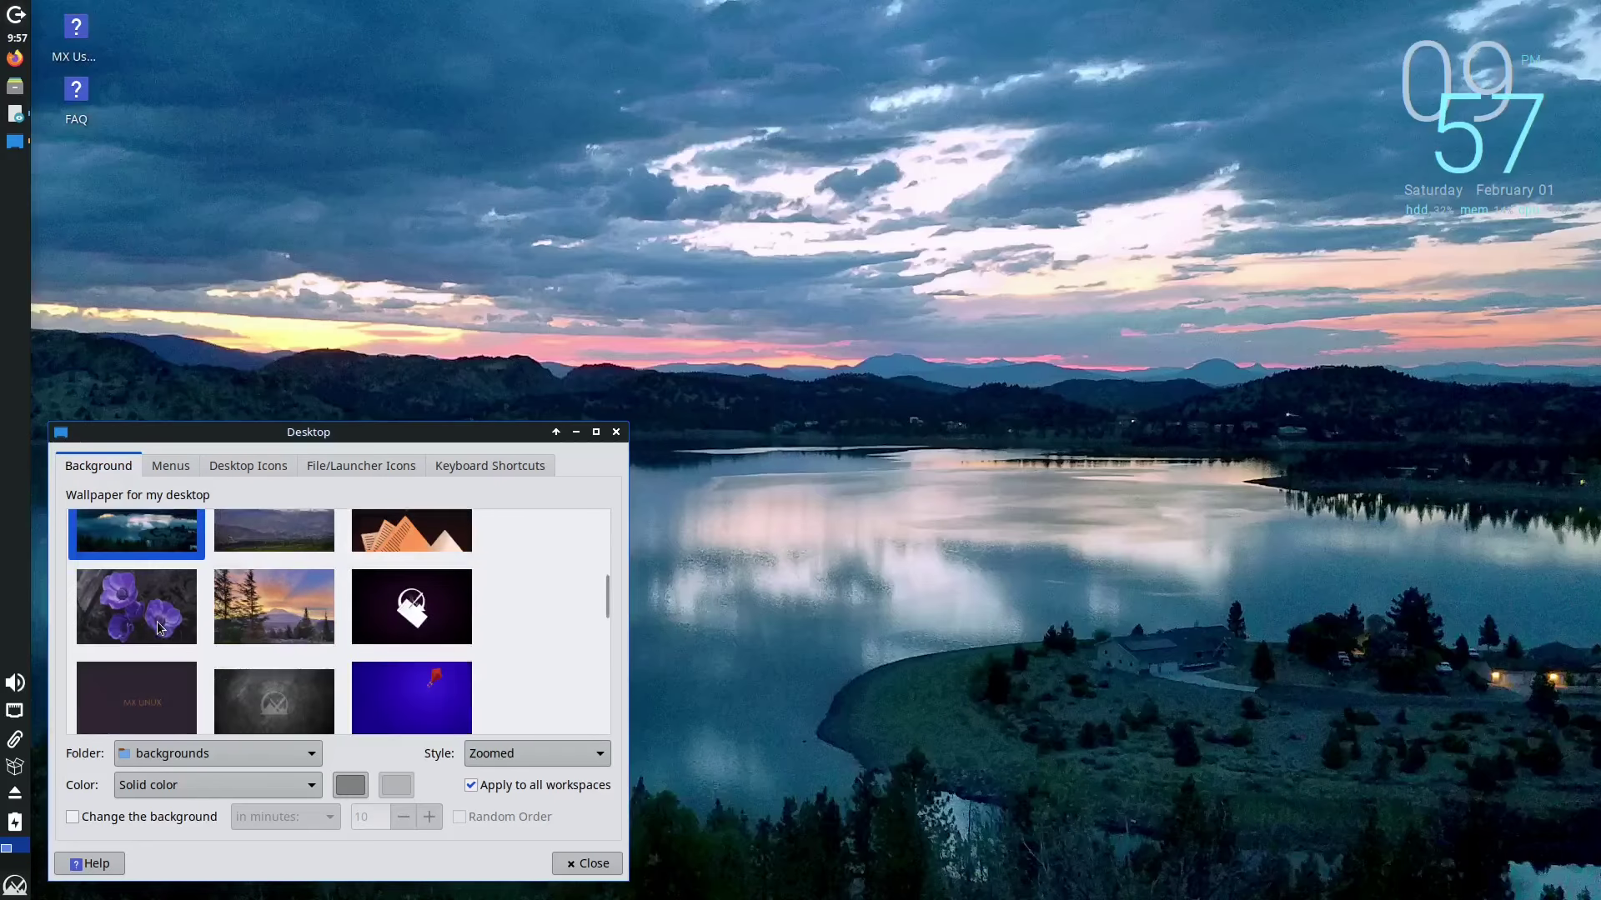
click(155, 621)
click(280, 623)
click(418, 624)
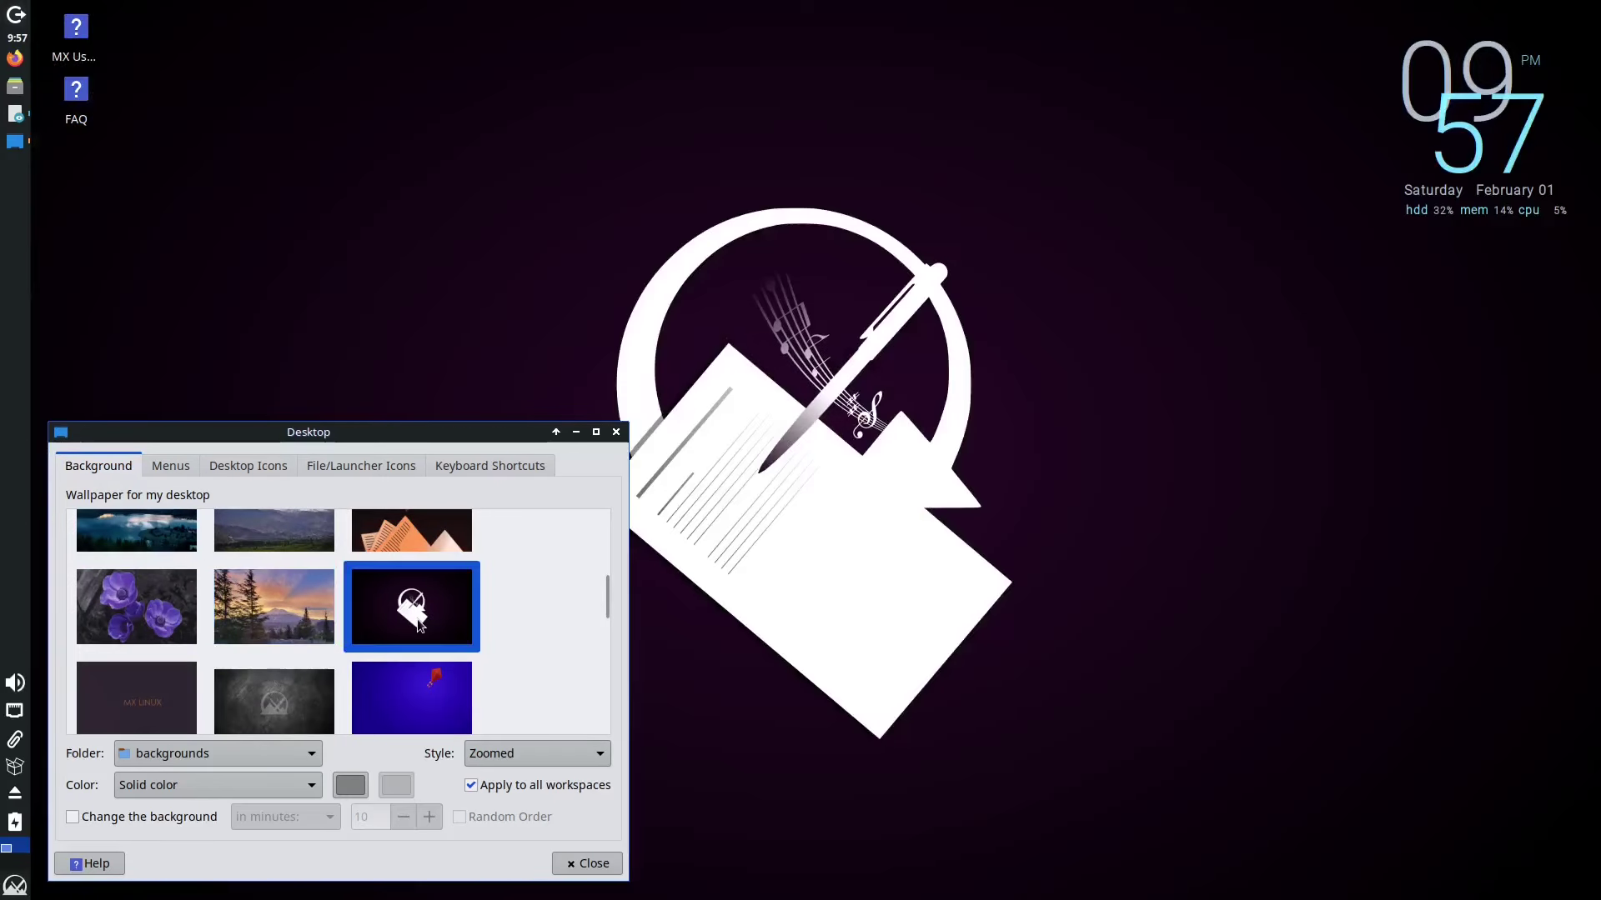
scroll(409, 617, down, 2)
click(394, 575)
click(264, 575)
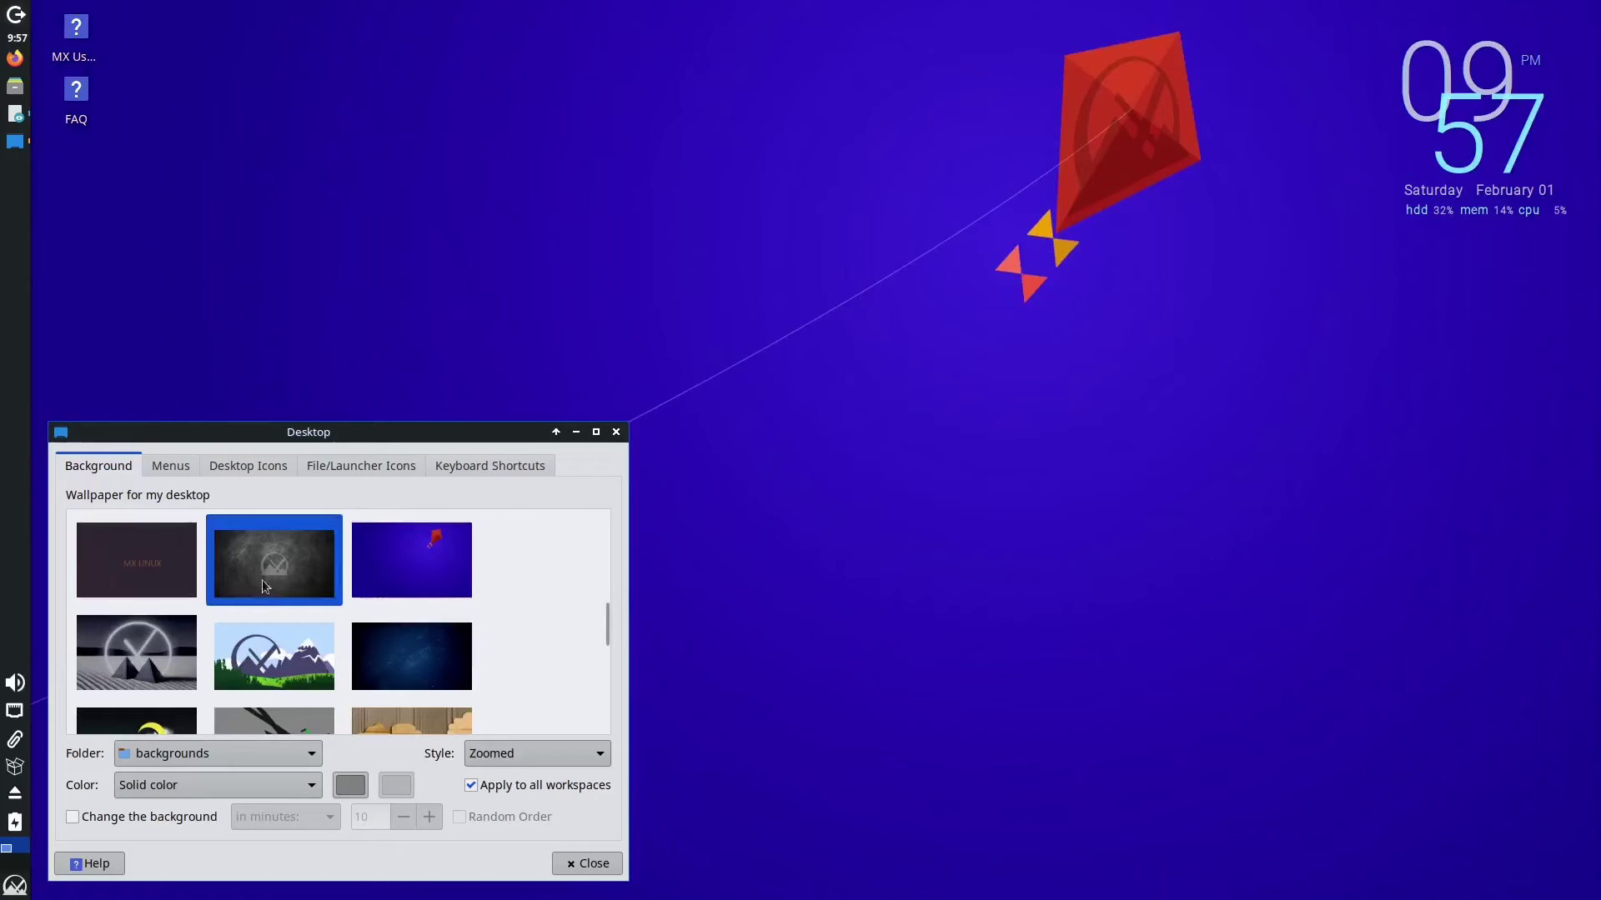
click(146, 572)
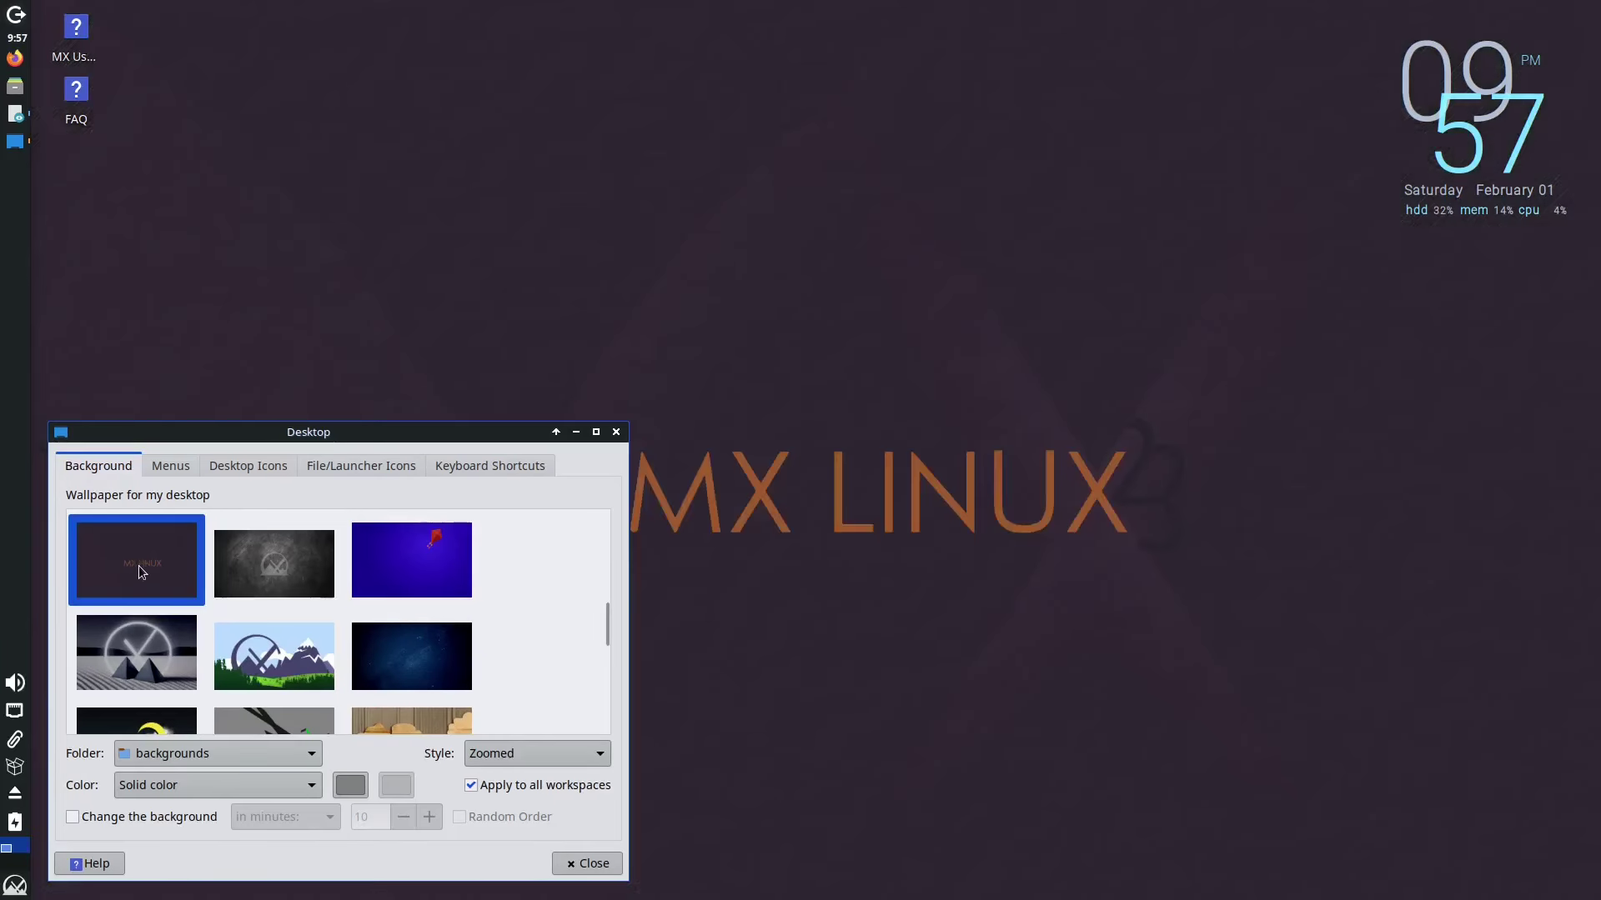
click(127, 657)
click(287, 664)
click(413, 665)
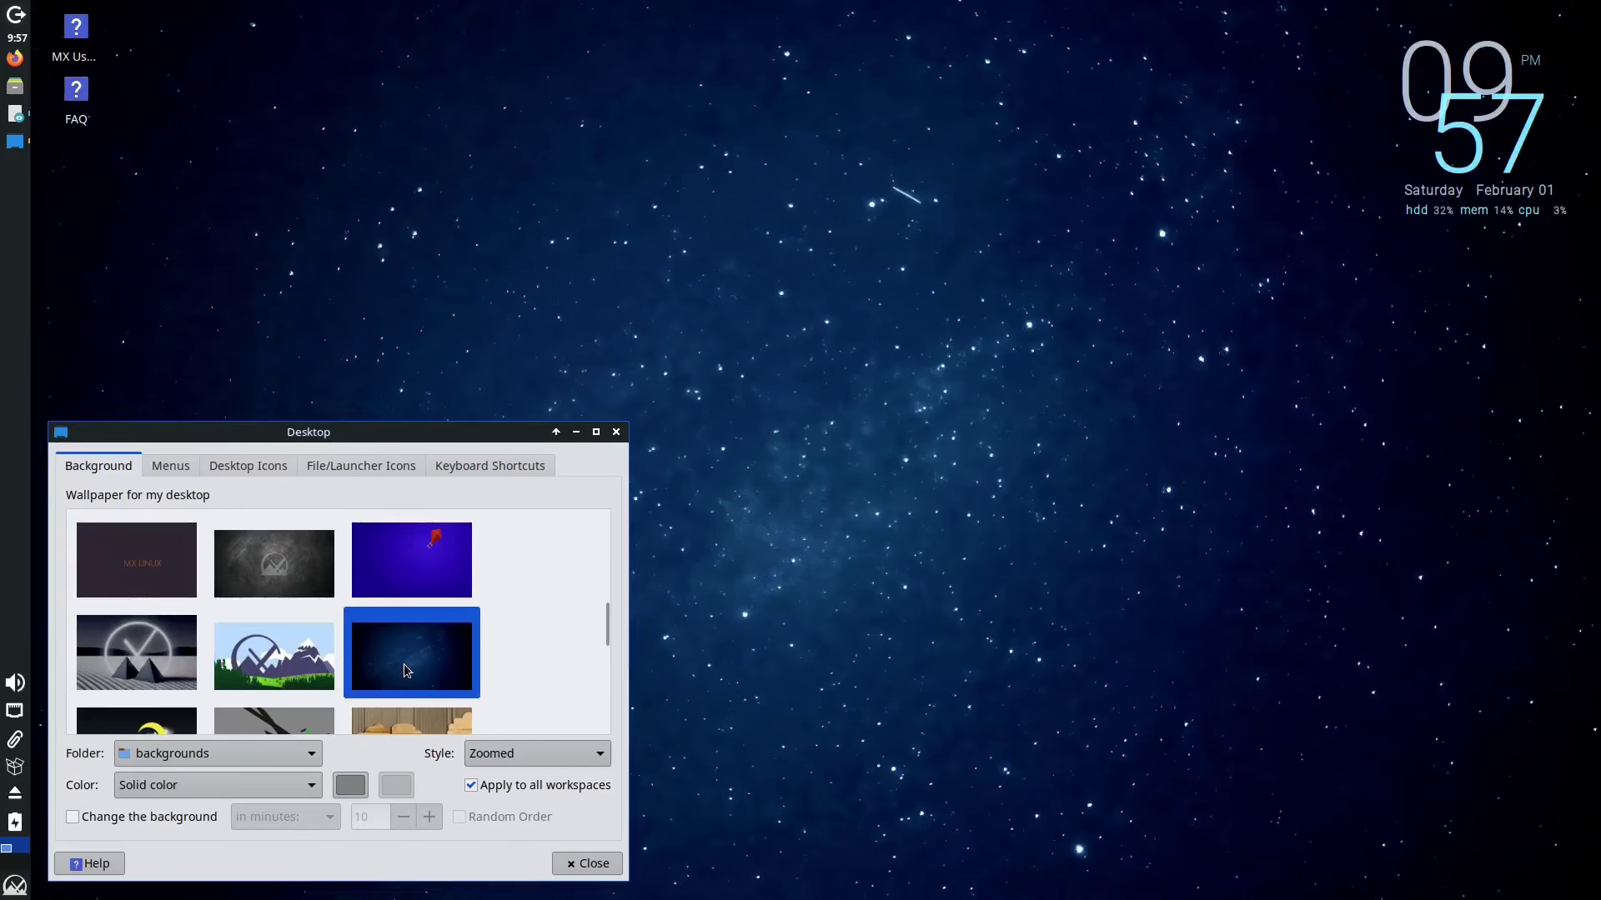
scroll(406, 667, down, 3)
click(409, 644)
click(274, 640)
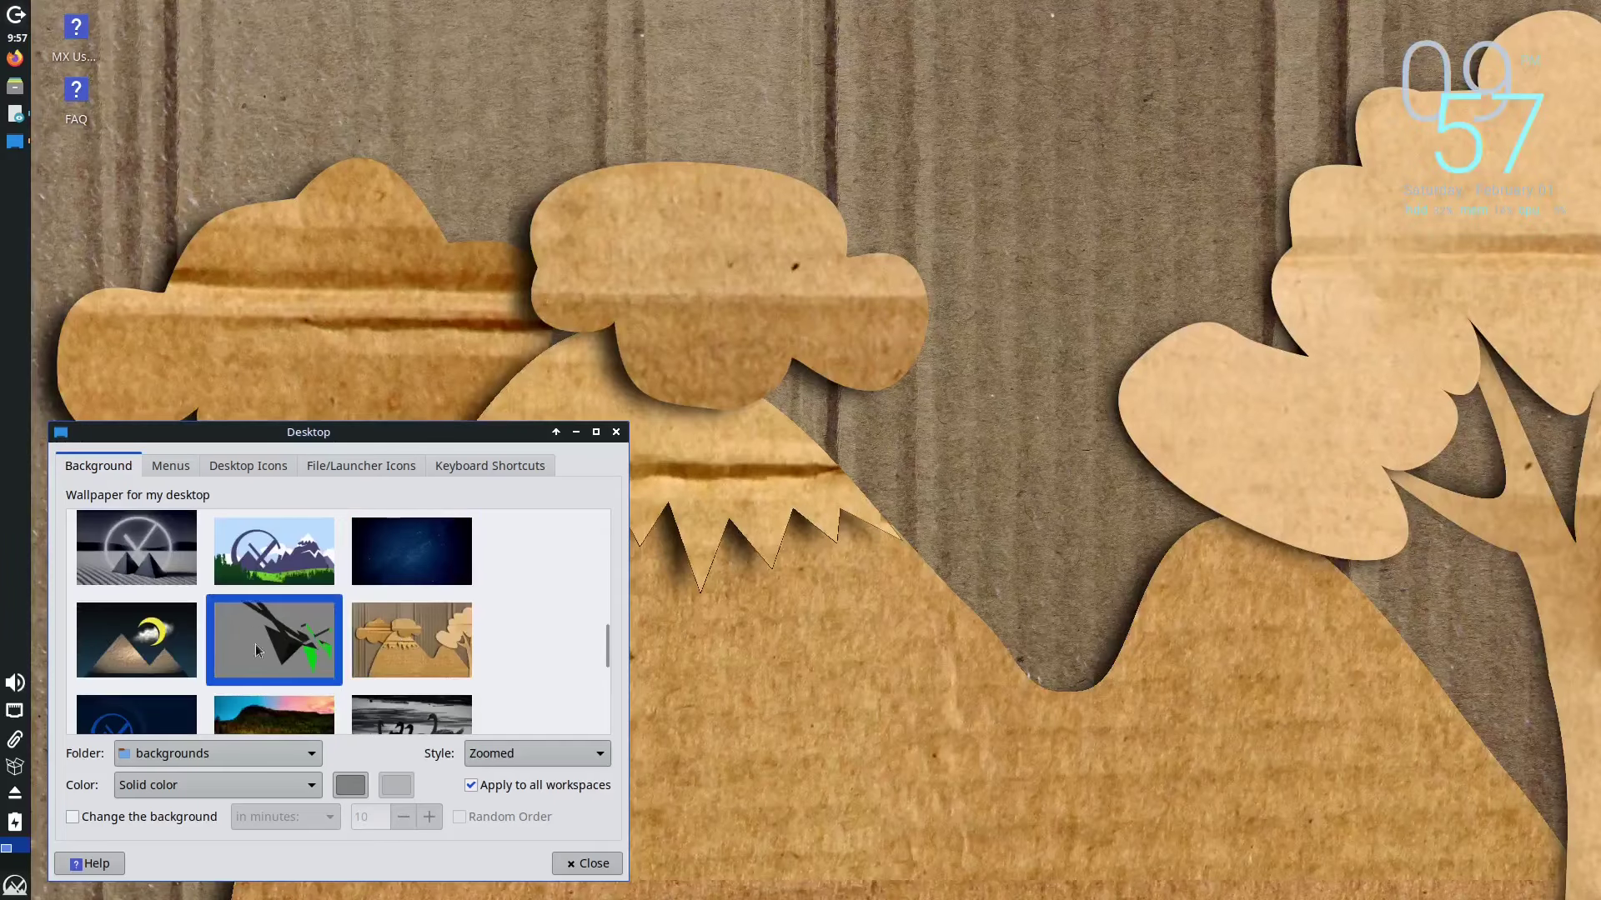
click(151, 638)
scroll(152, 635, down, 3)
click(116, 597)
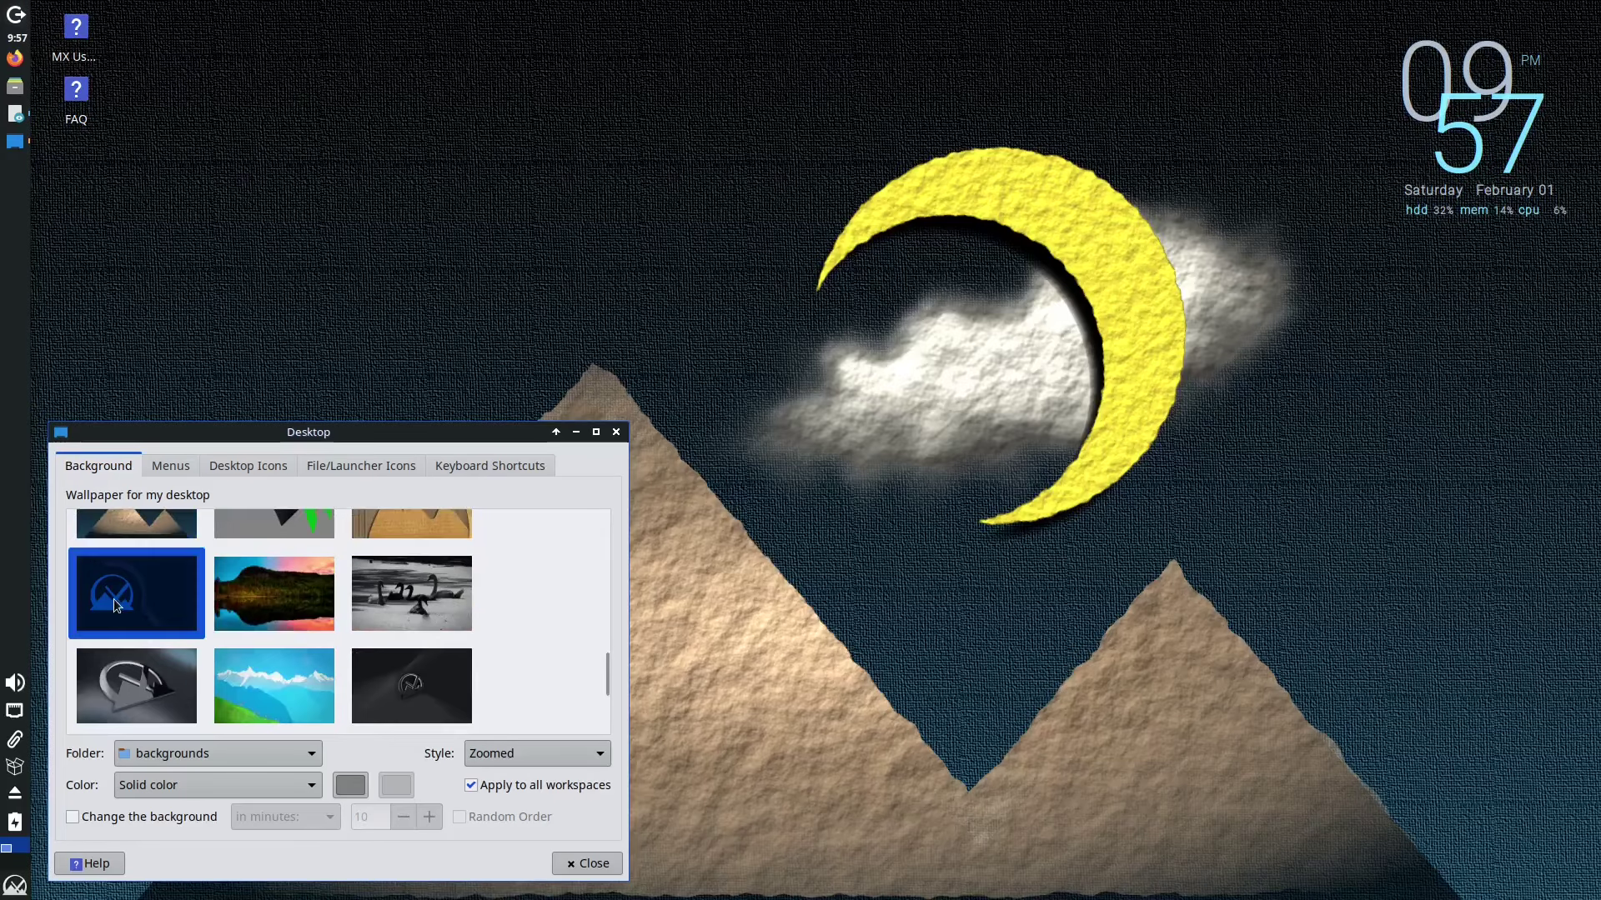
click(275, 595)
click(427, 602)
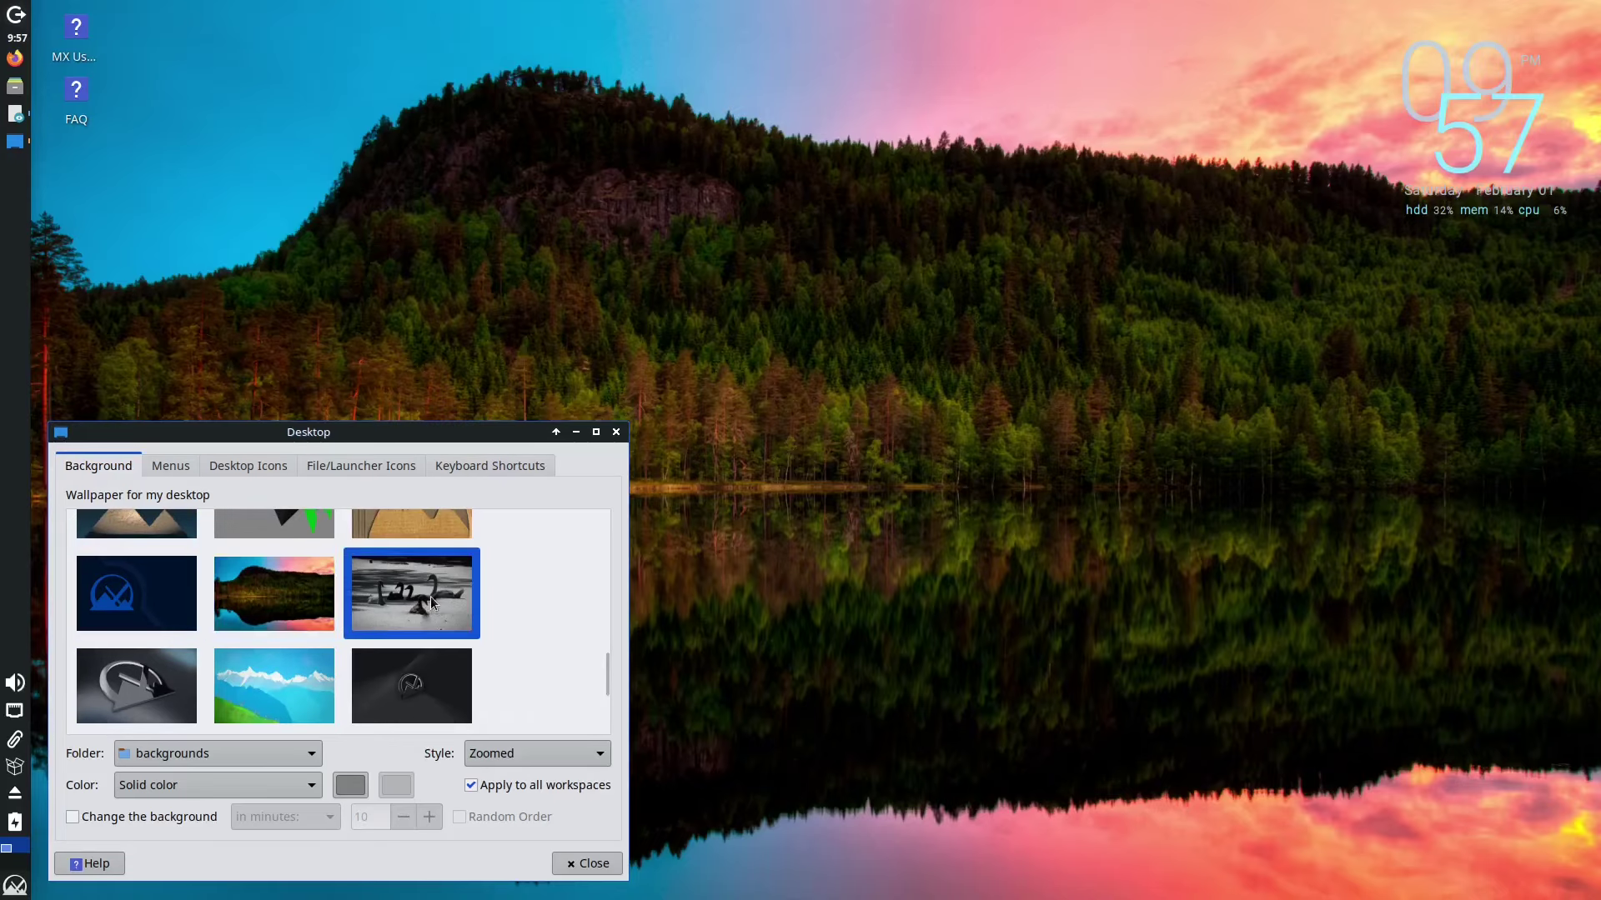
scroll(401, 613, down, 3)
click(401, 614)
click(277, 597)
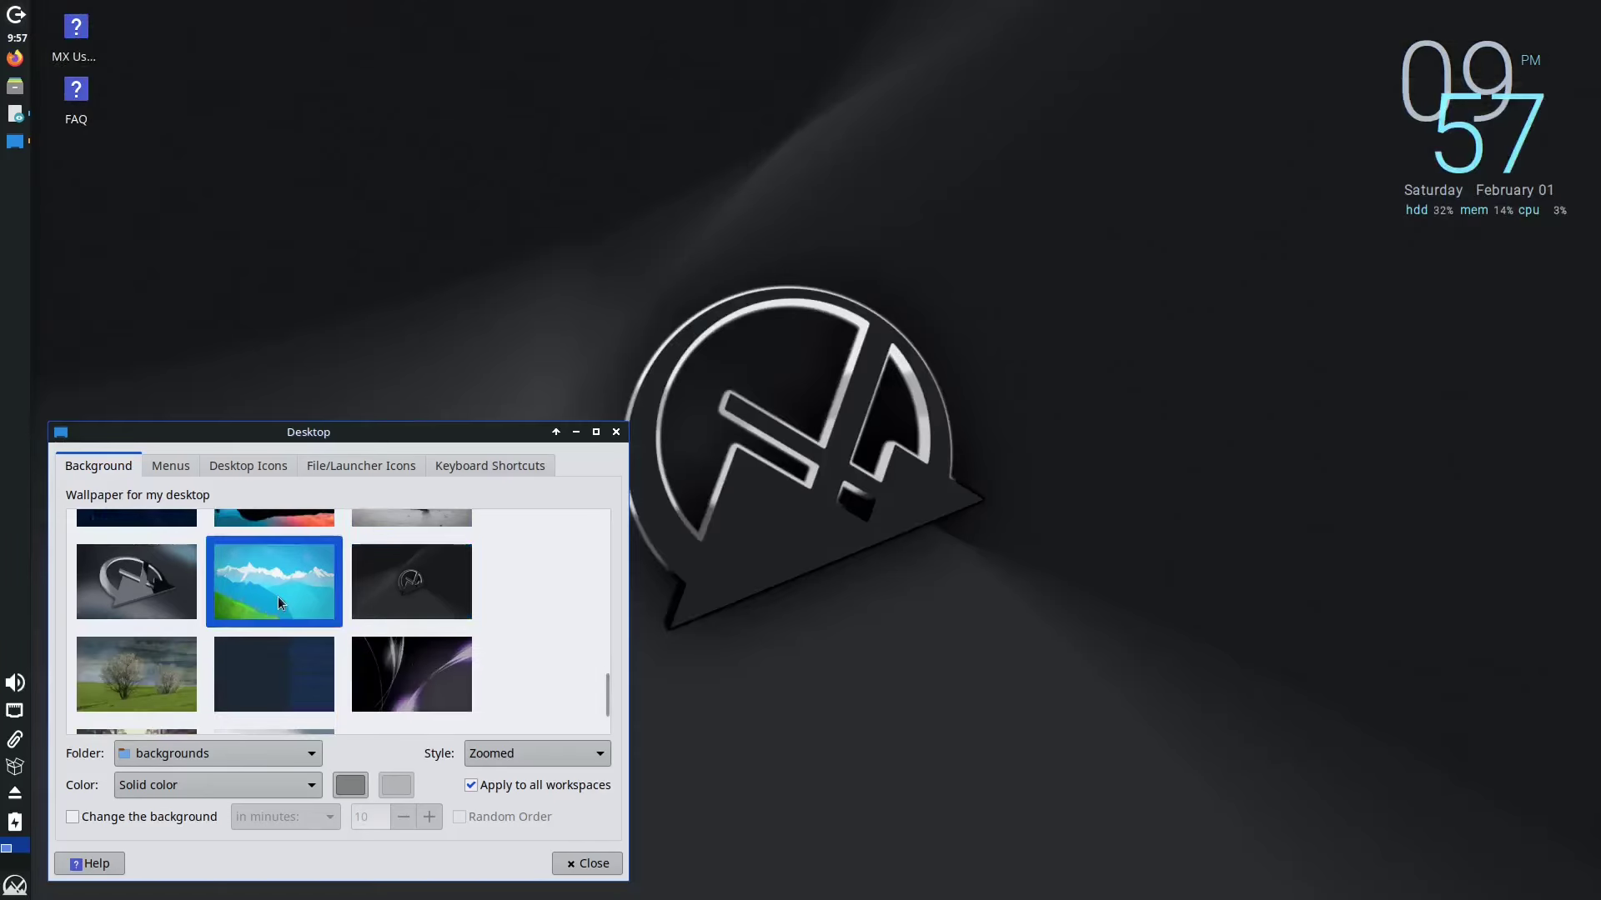
click(142, 588)
scroll(143, 597, down, 2)
click(142, 583)
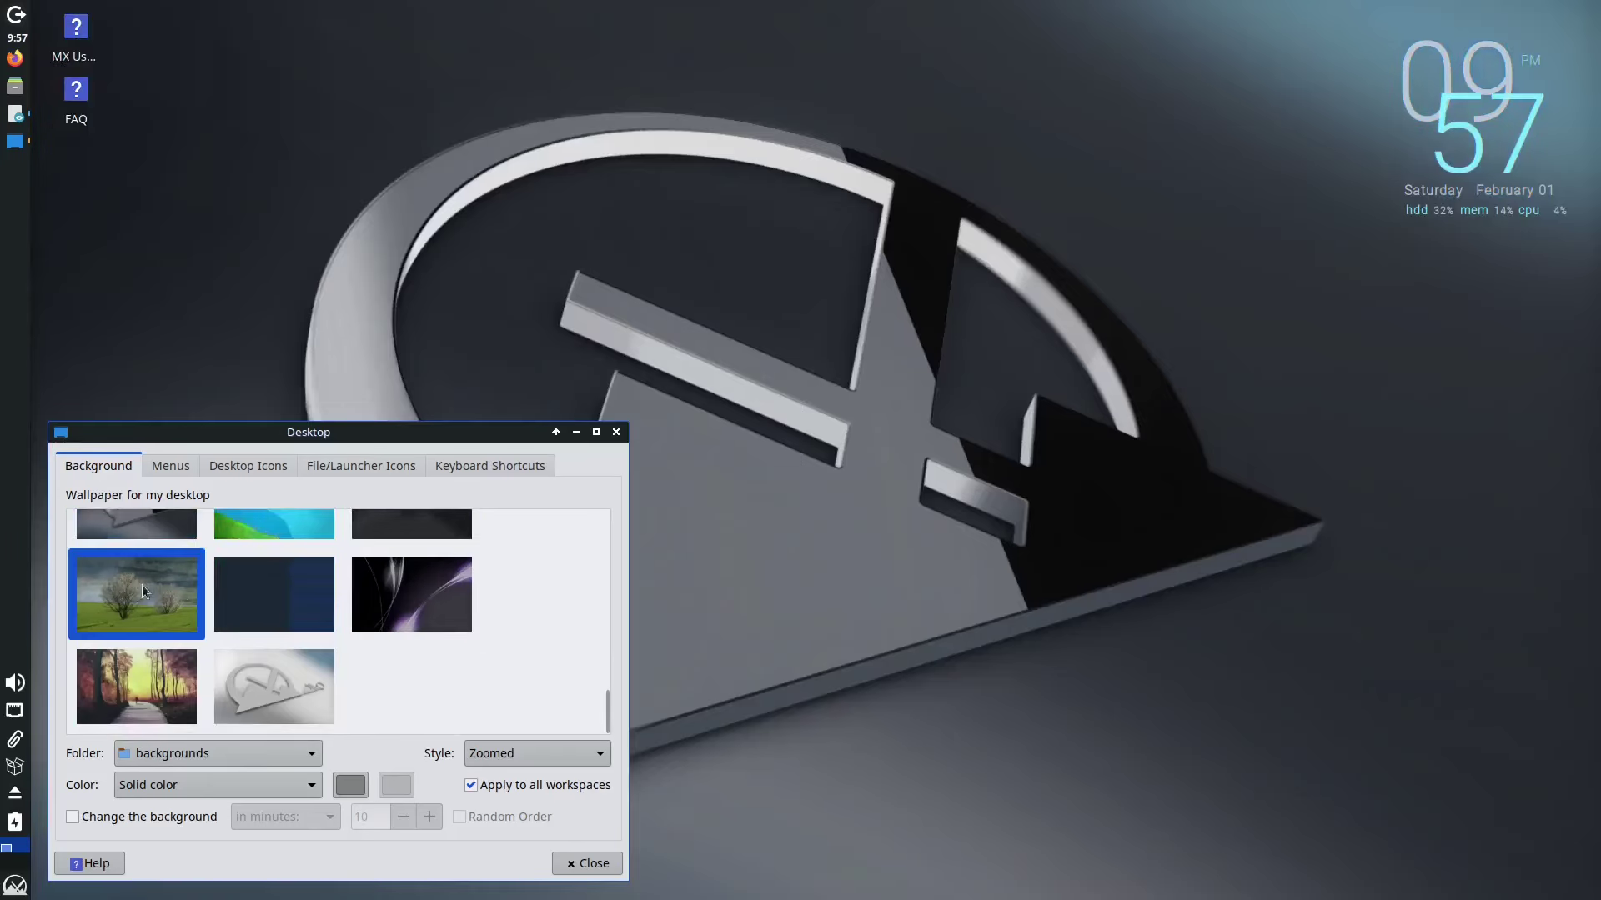
click(293, 593)
click(417, 594)
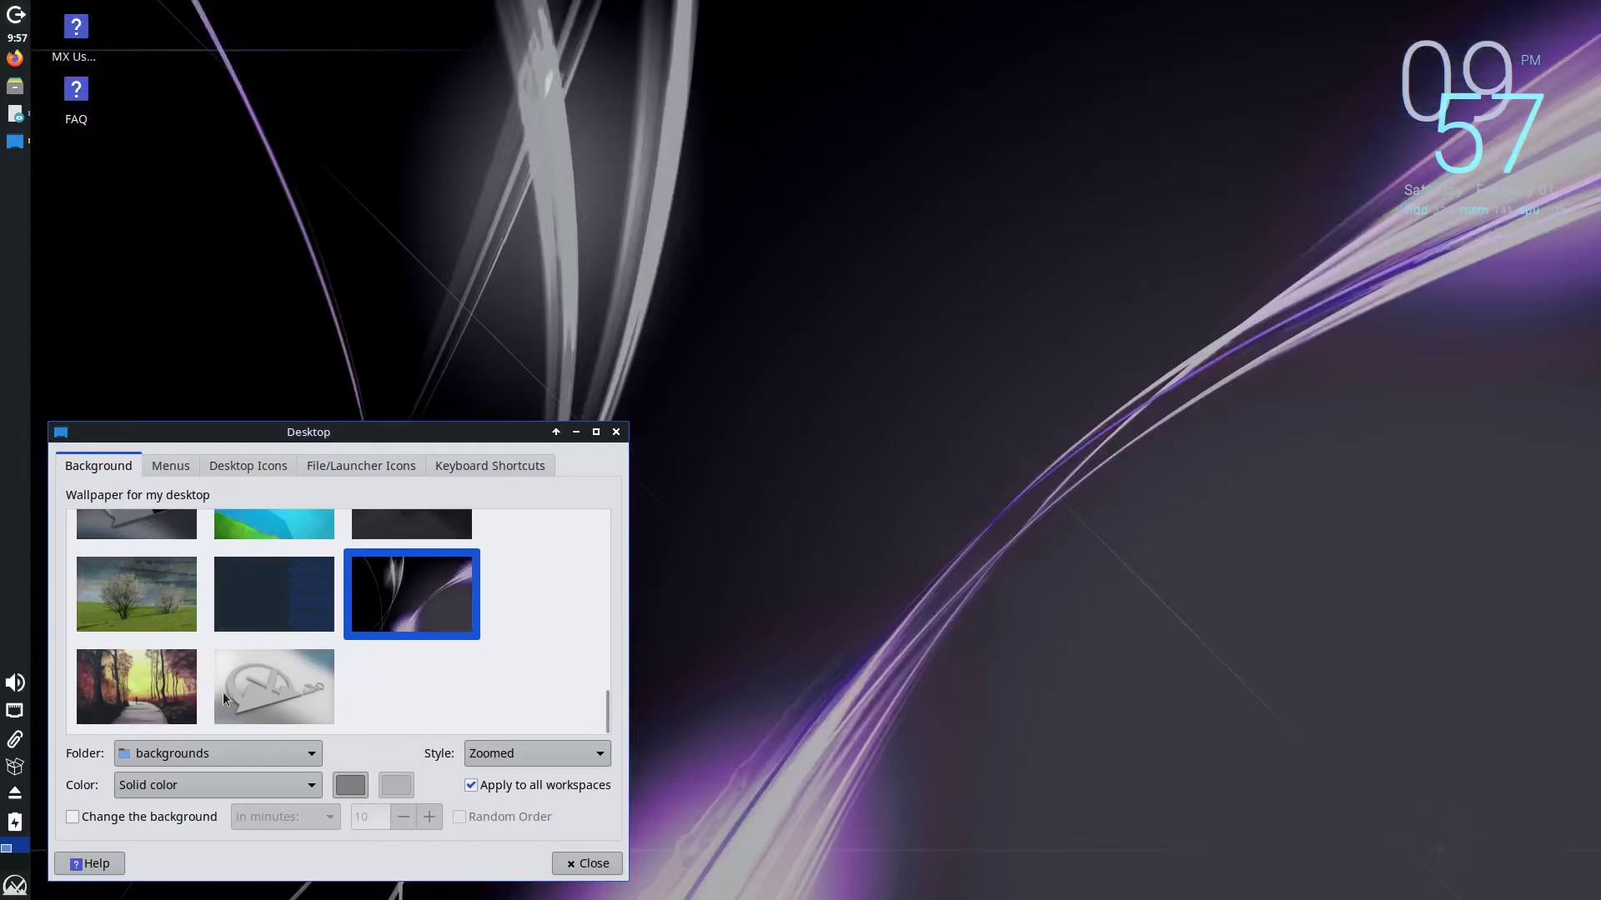
click(248, 703)
click(168, 704)
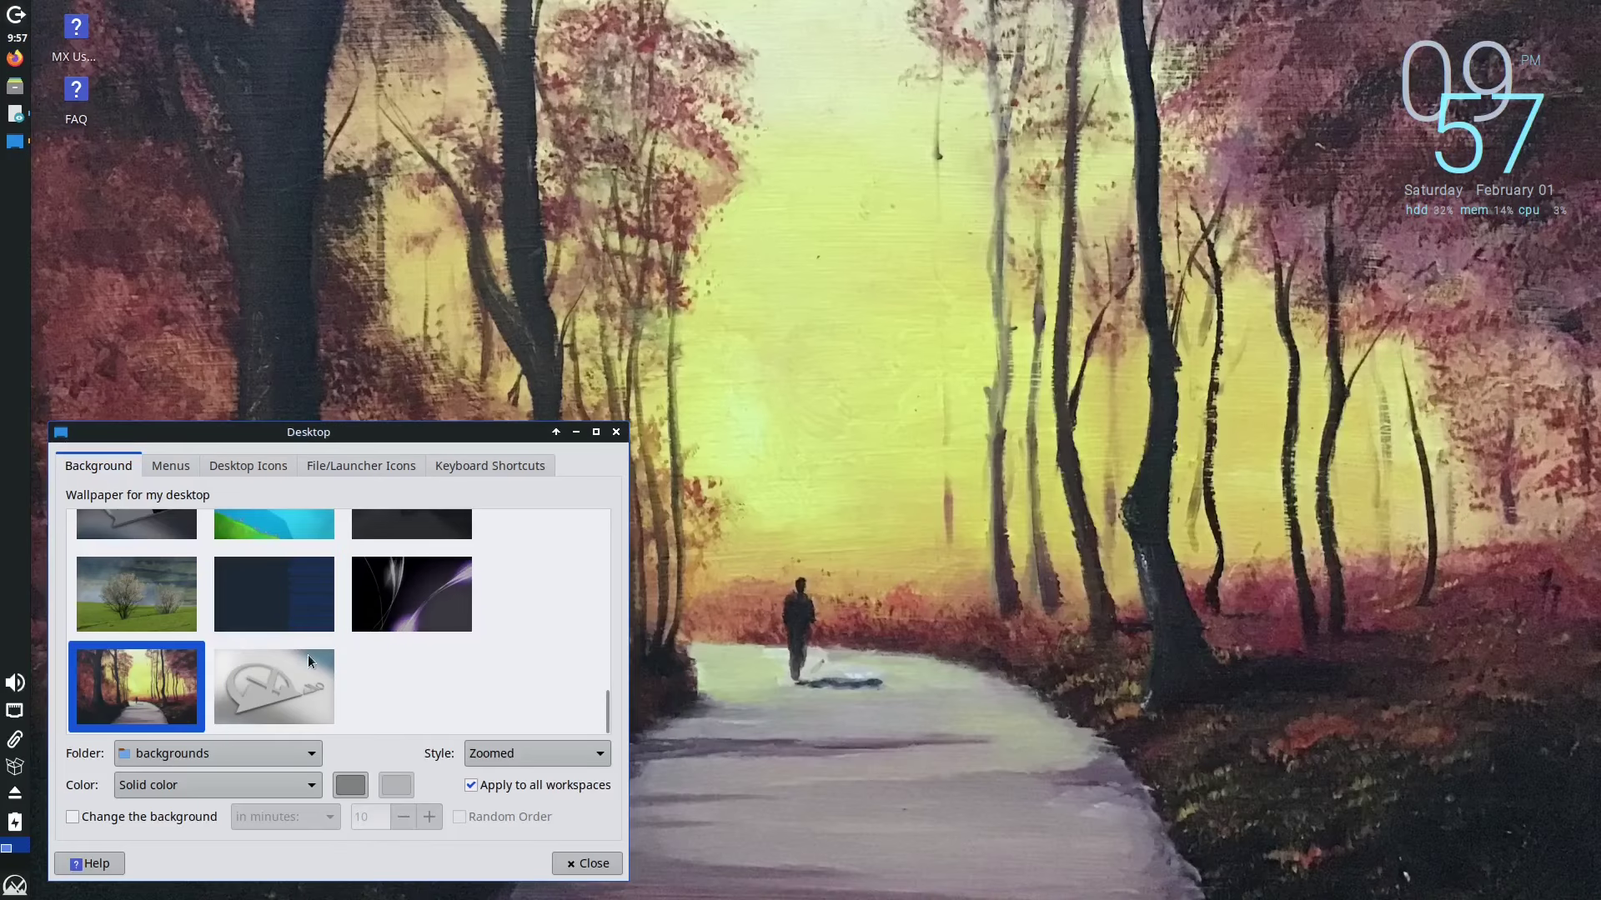
- Go back through the wallpapers trying several designs, set the dark purple MX LINUX lettering as background, and close the Desktop settings
scroll(244, 676, up, 3)
click(152, 623)
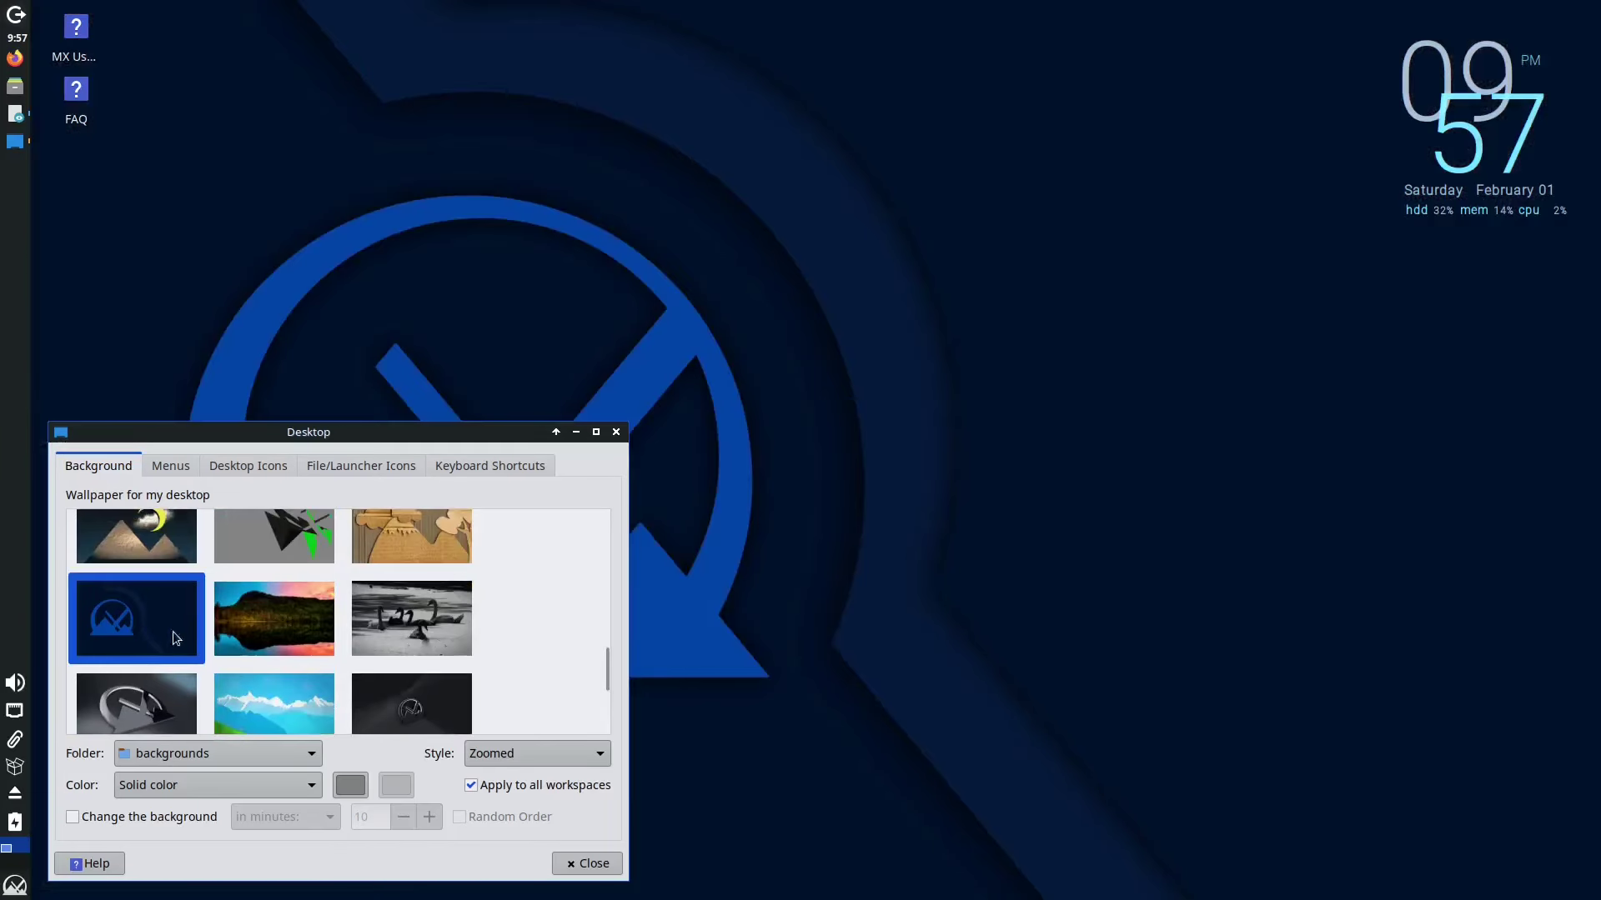
scroll(232, 641, up, 2)
click(286, 627)
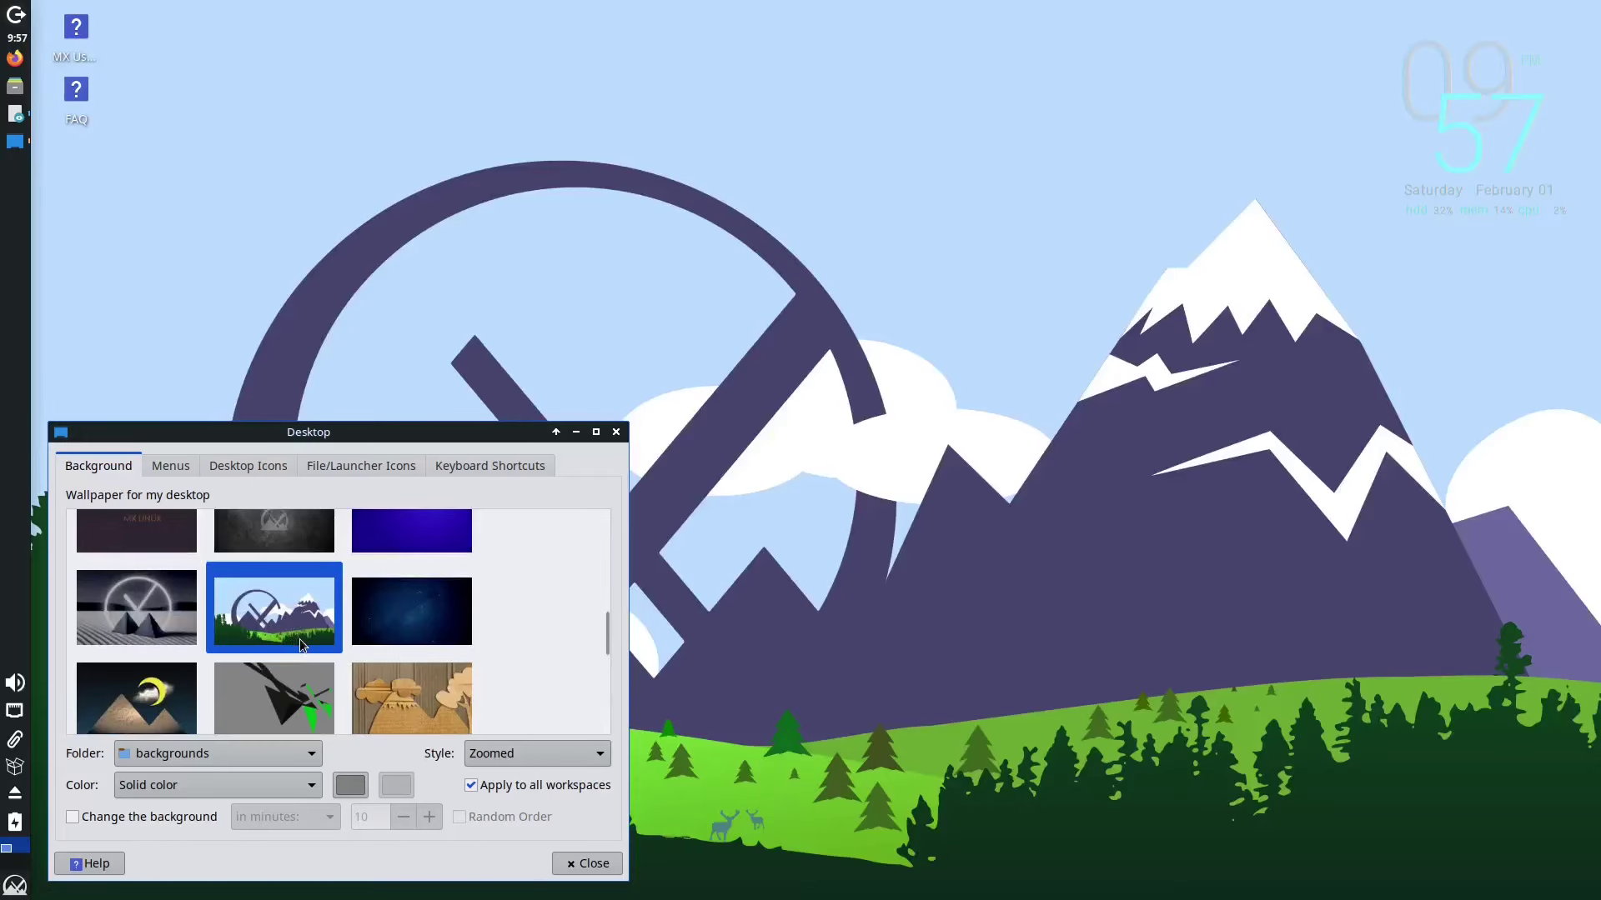
click(195, 722)
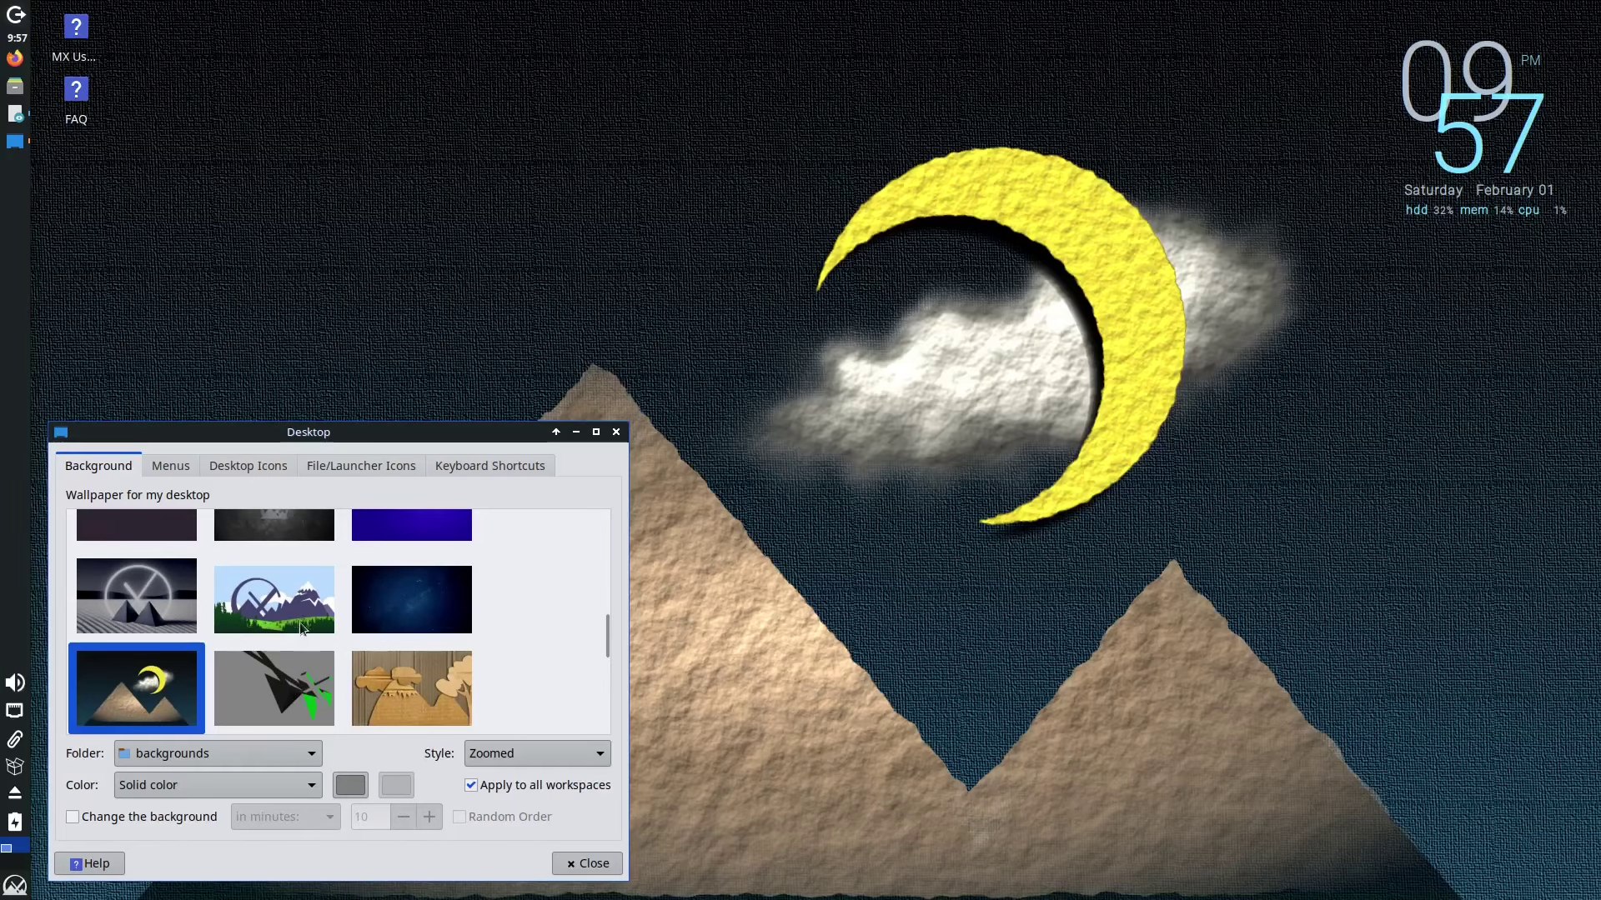
click(289, 630)
scroll(304, 654, up, 2)
click(284, 652)
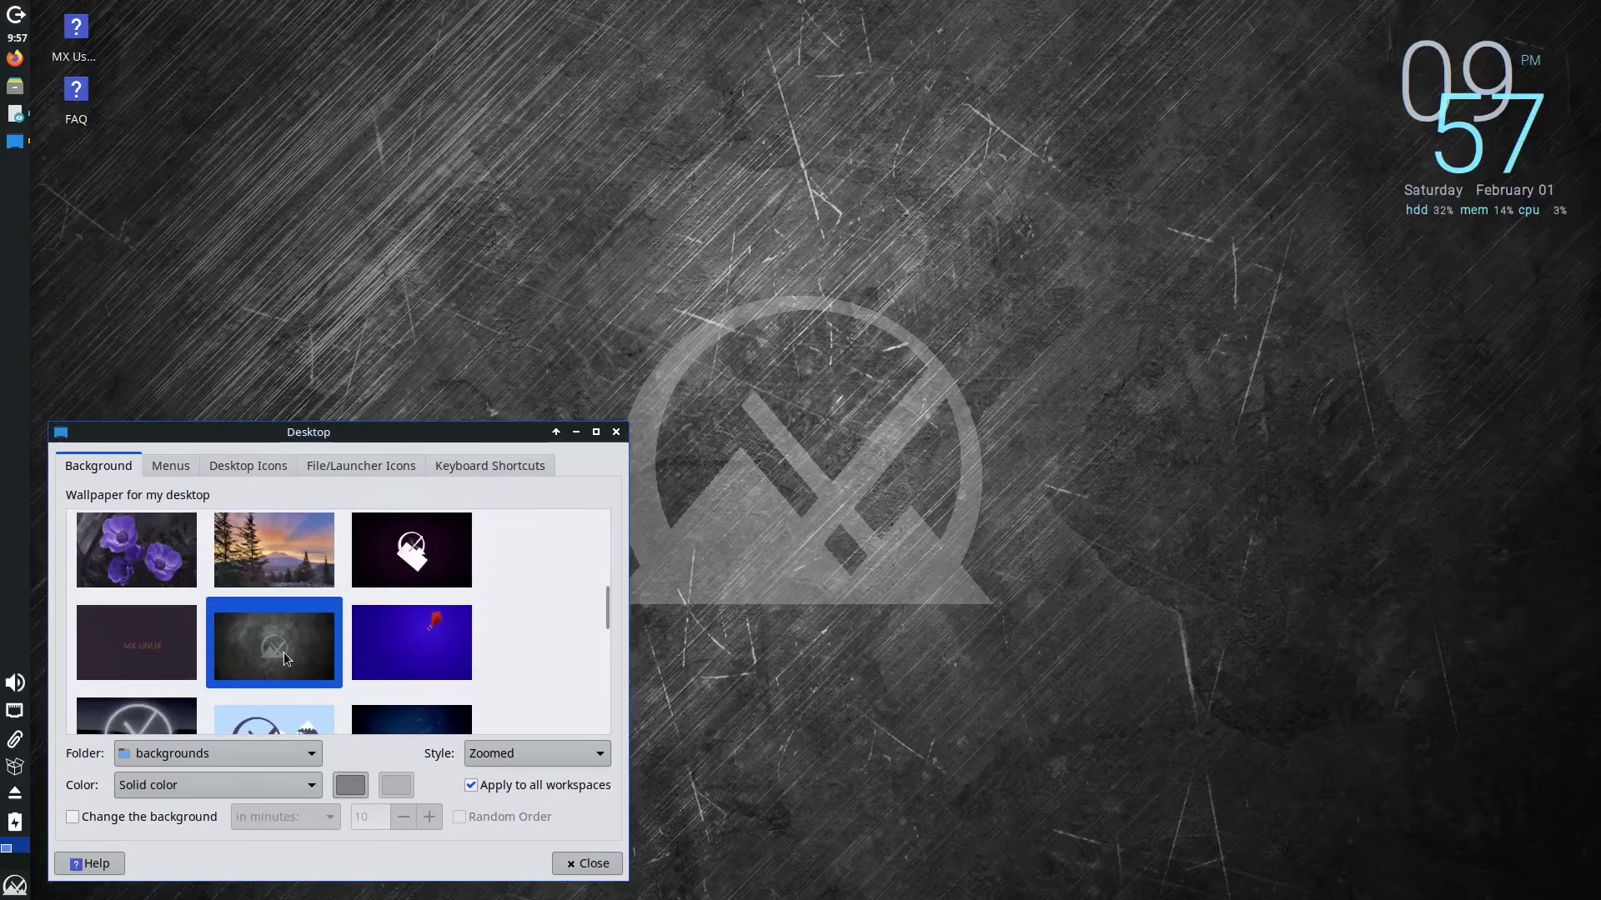
scroll(298, 671, up, 6)
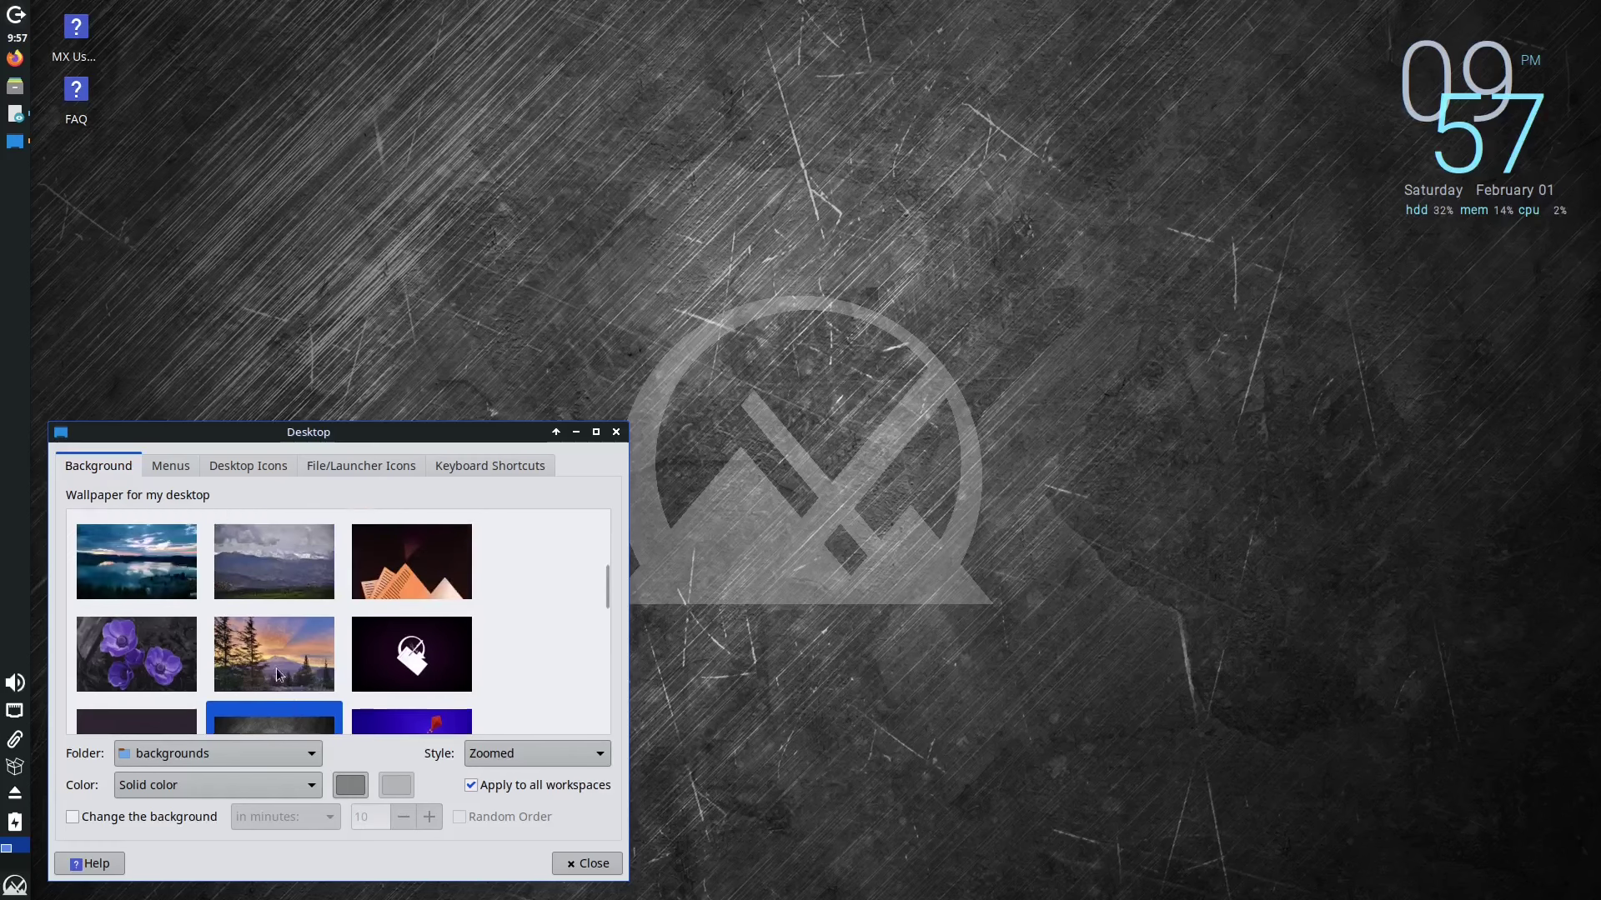
click(432, 621)
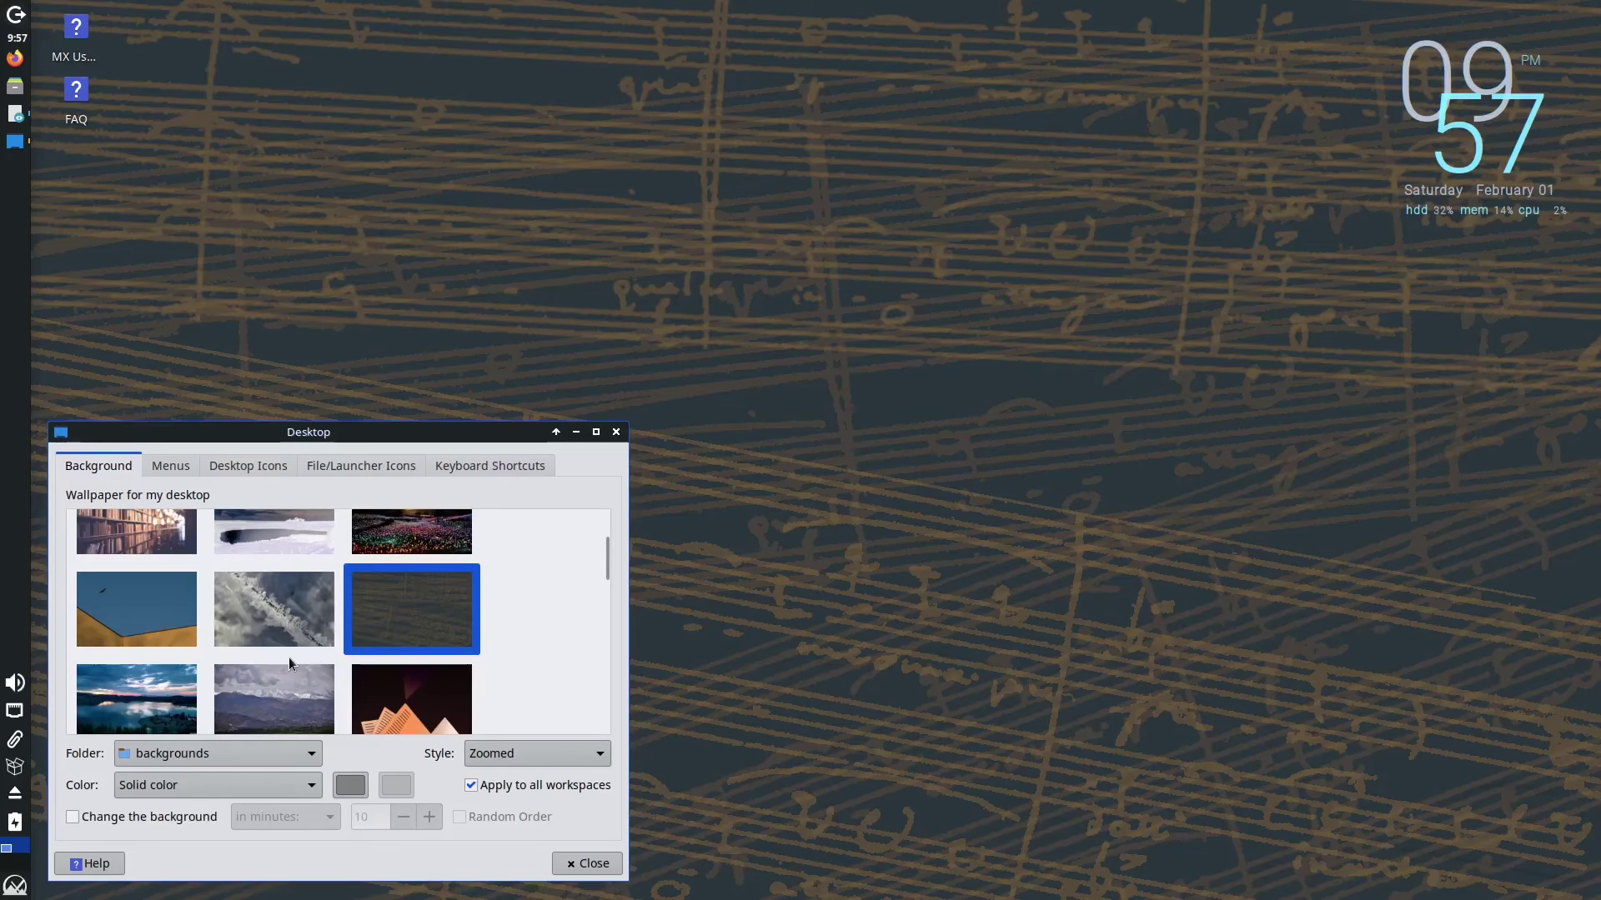
scroll(289, 660, up, 2)
scroll(153, 653, up, 1)
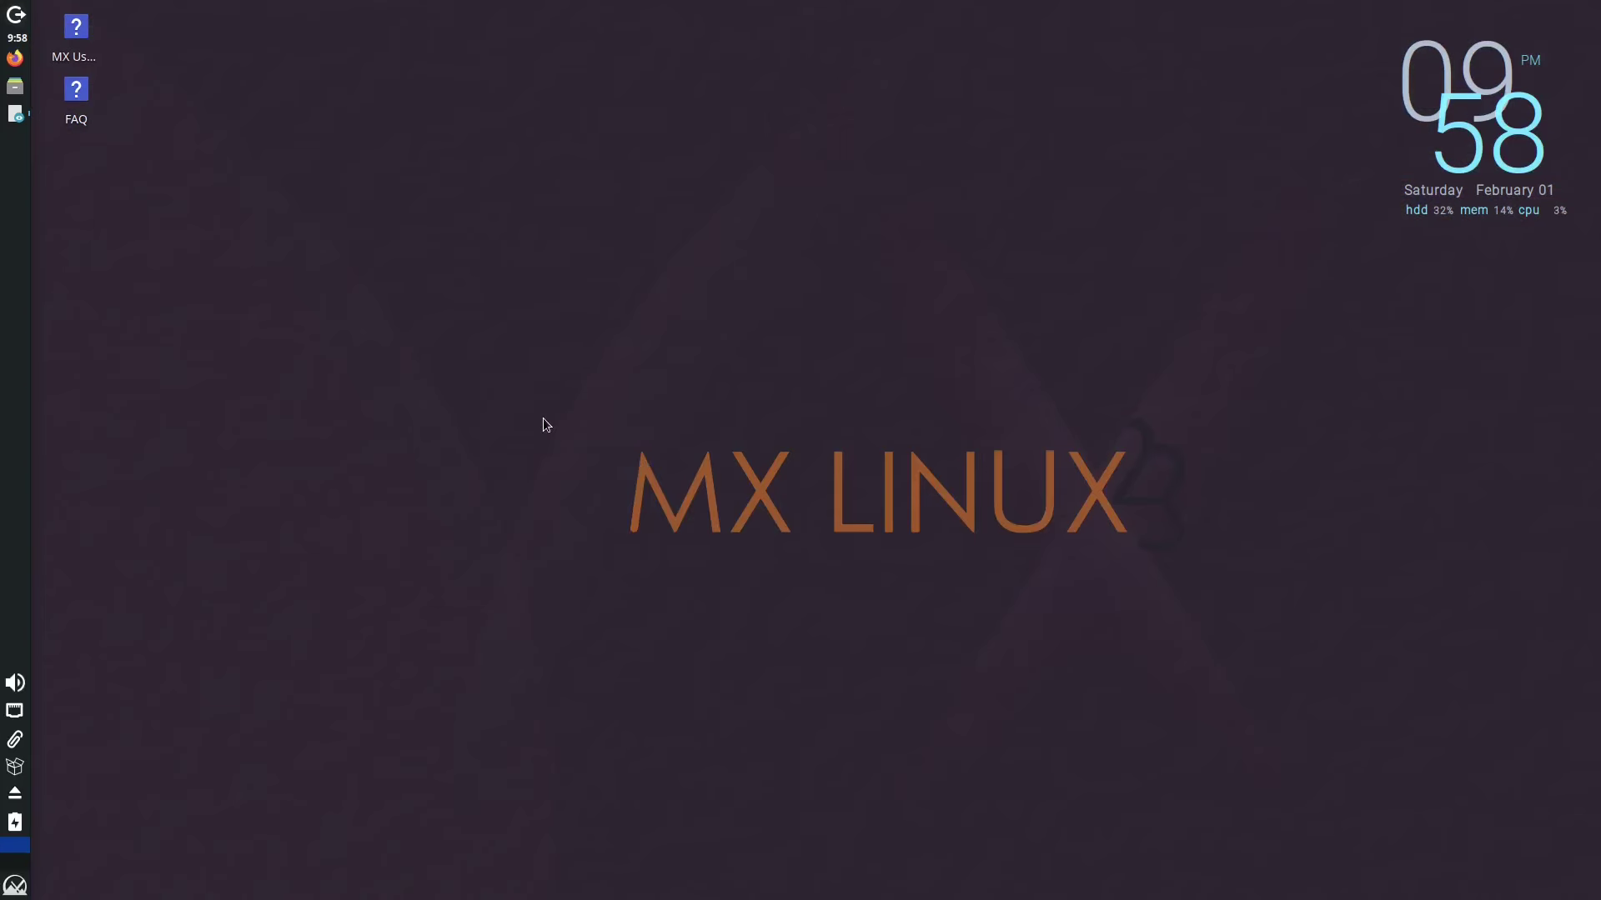
- Read through the entries in the Settings and System categories of the application menu
click(15, 886)
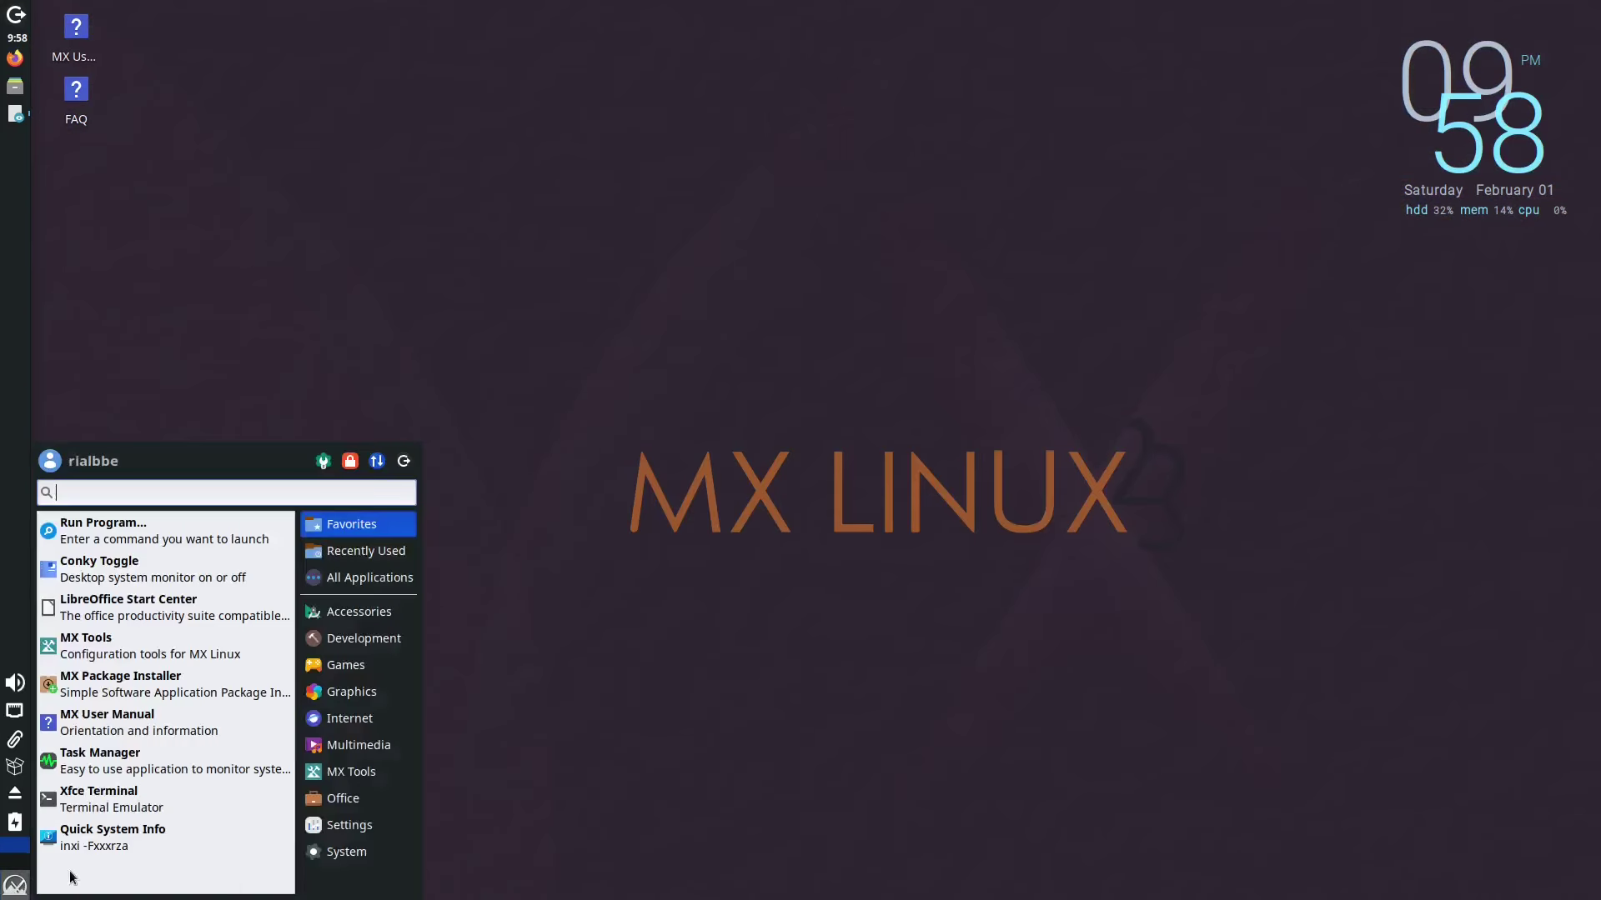
click(373, 829)
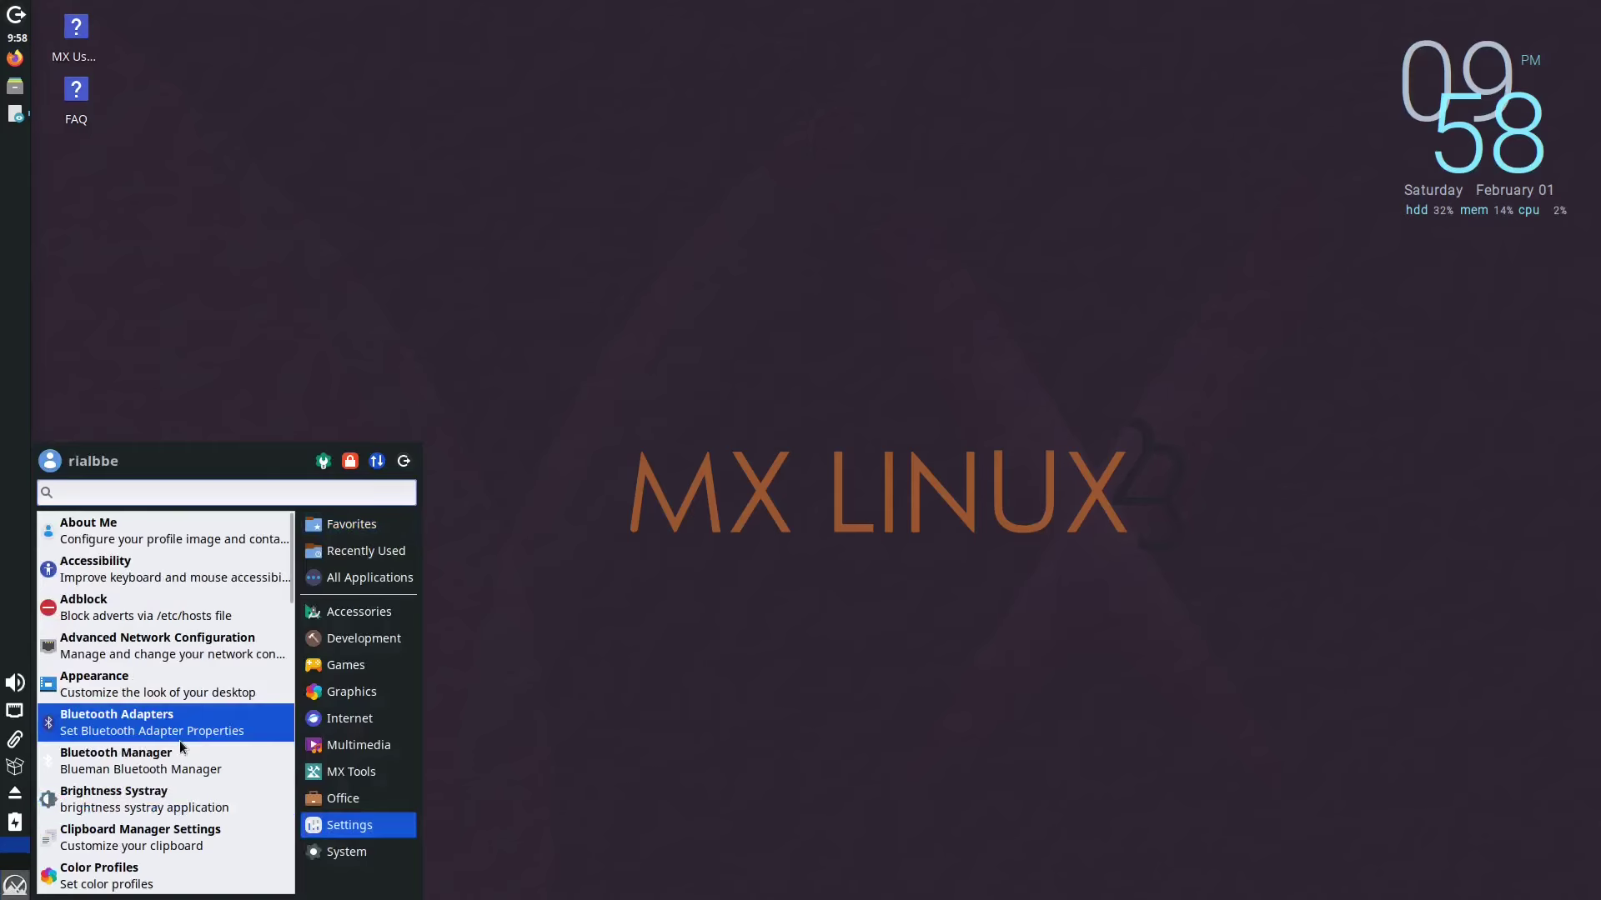
scroll(178, 740, down, 3)
scroll(178, 738, up, 3)
scroll(148, 613, down, 1)
scroll(147, 633, down, 4)
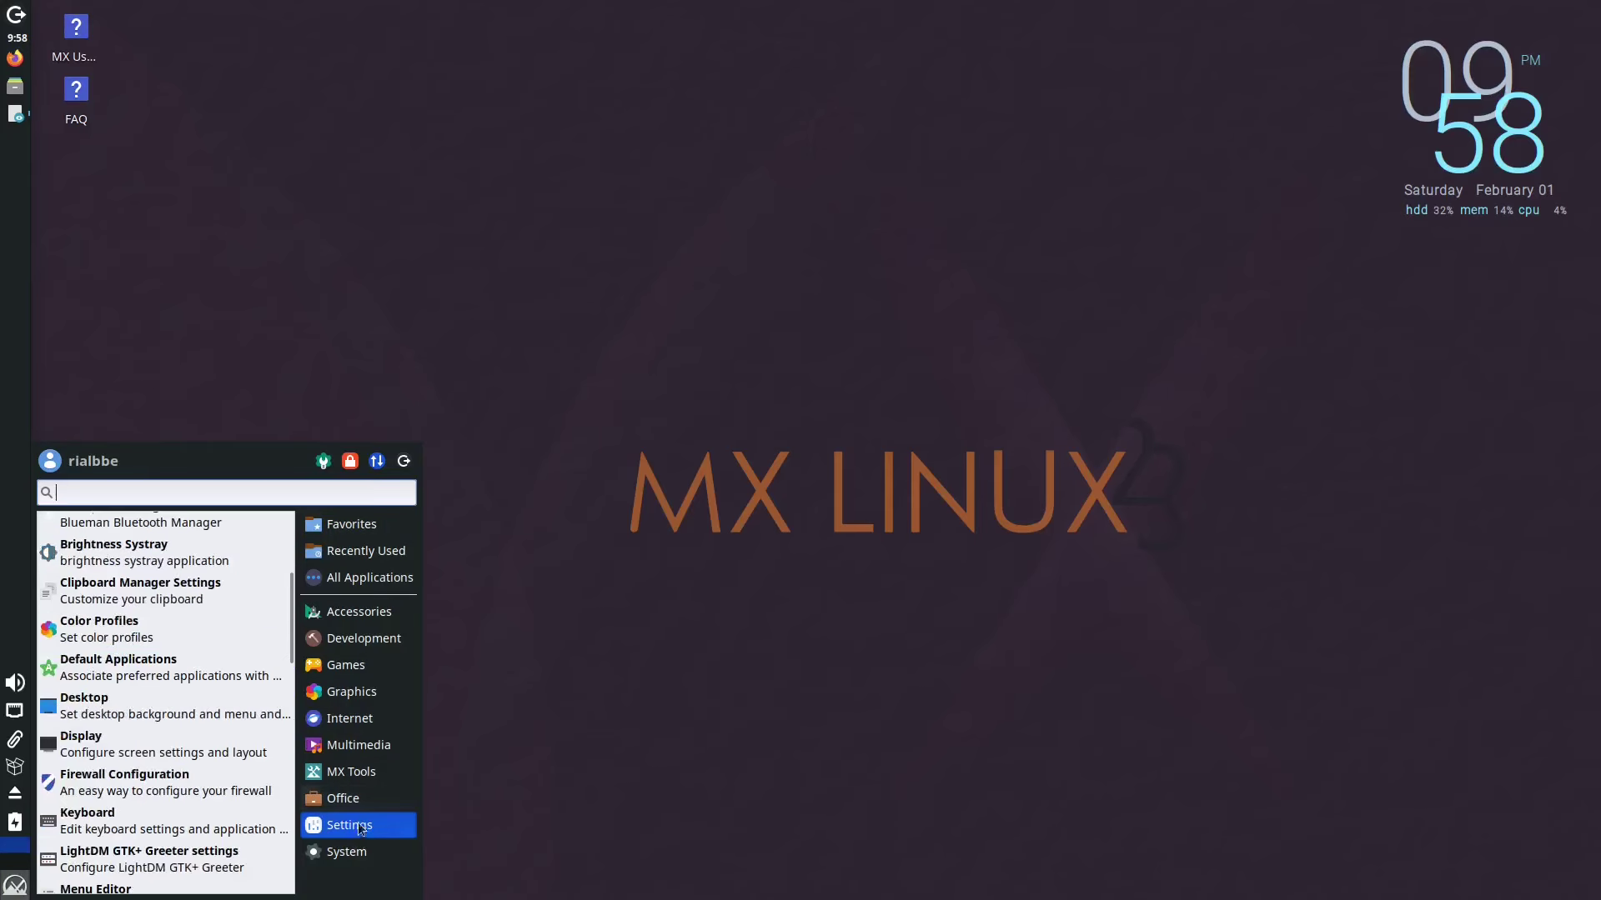
scroll(145, 662, up, 5)
scroll(167, 671, down, 7)
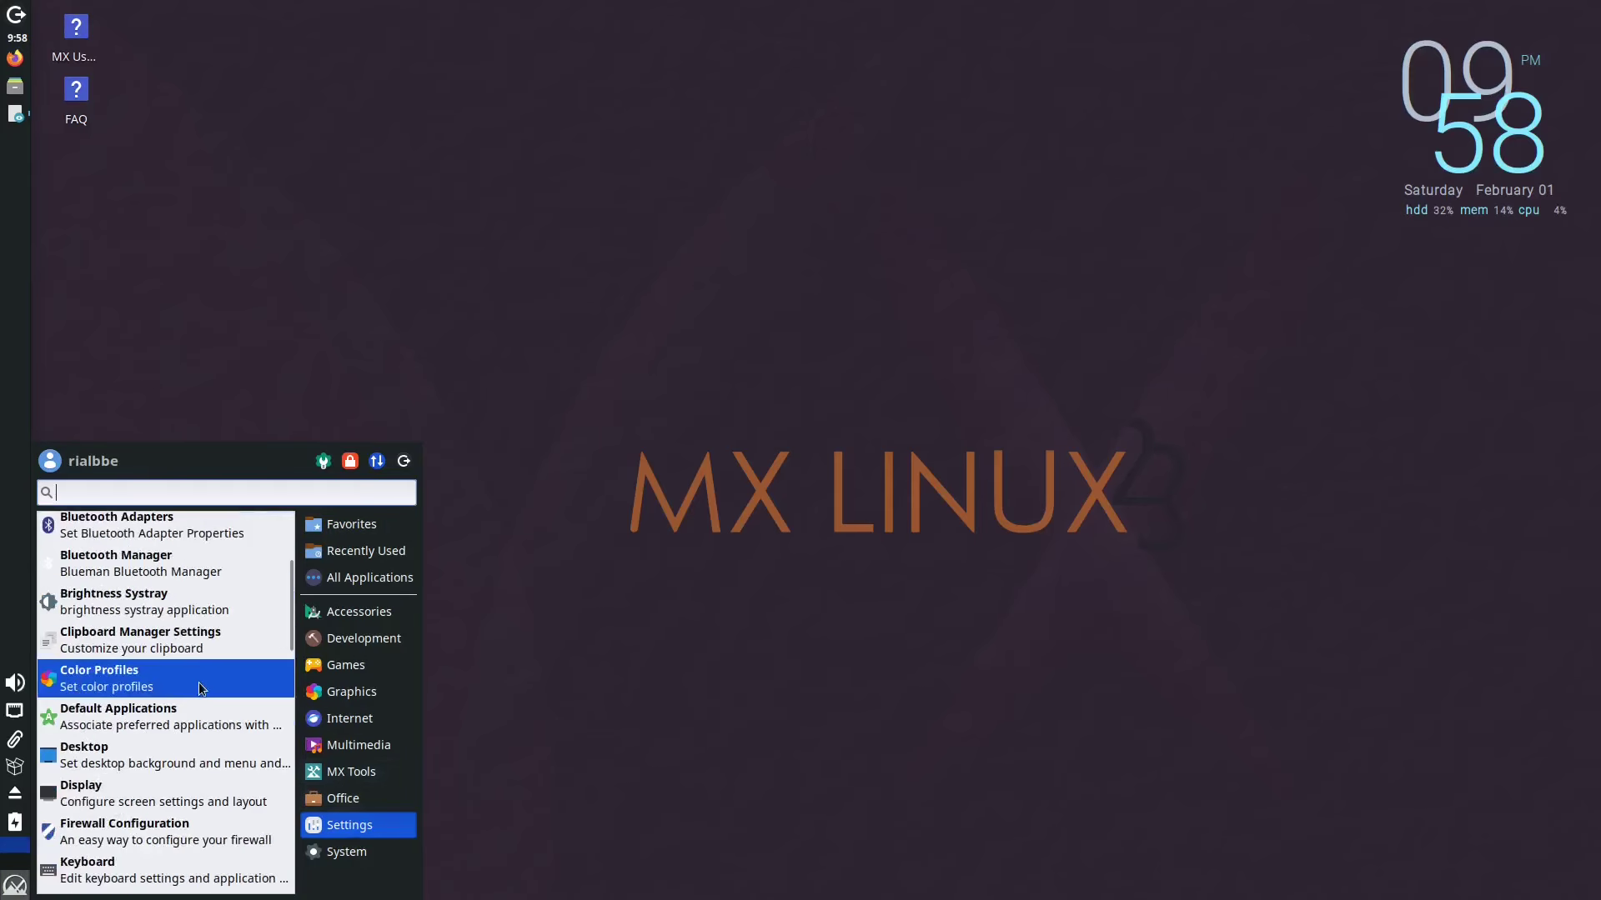
scroll(196, 696, down, 8)
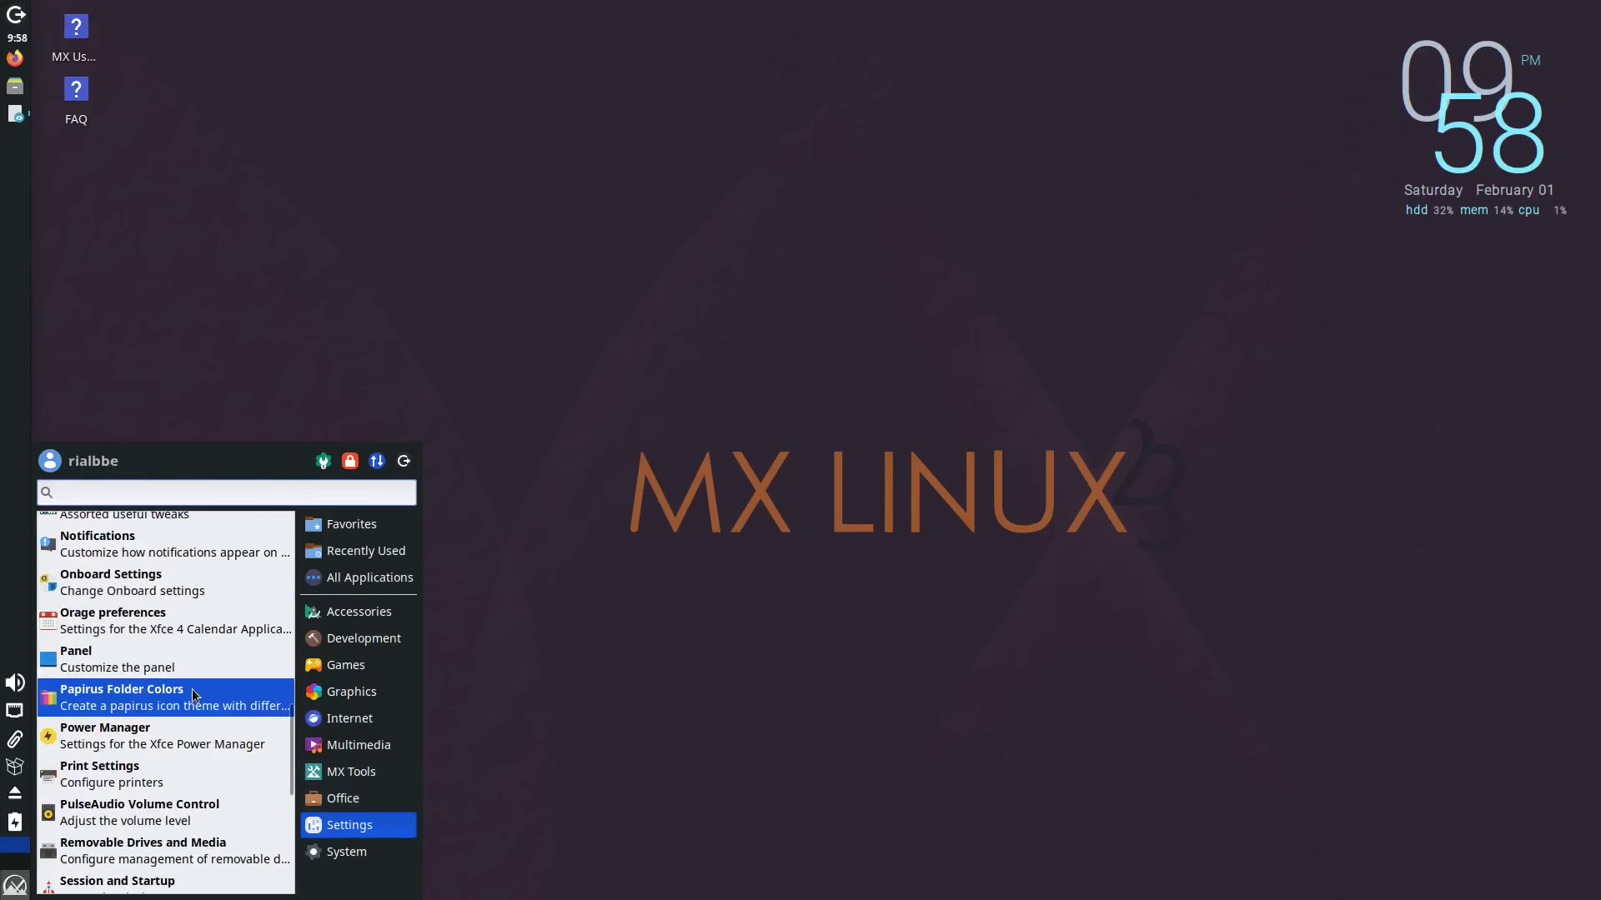
scroll(193, 696, down, 4)
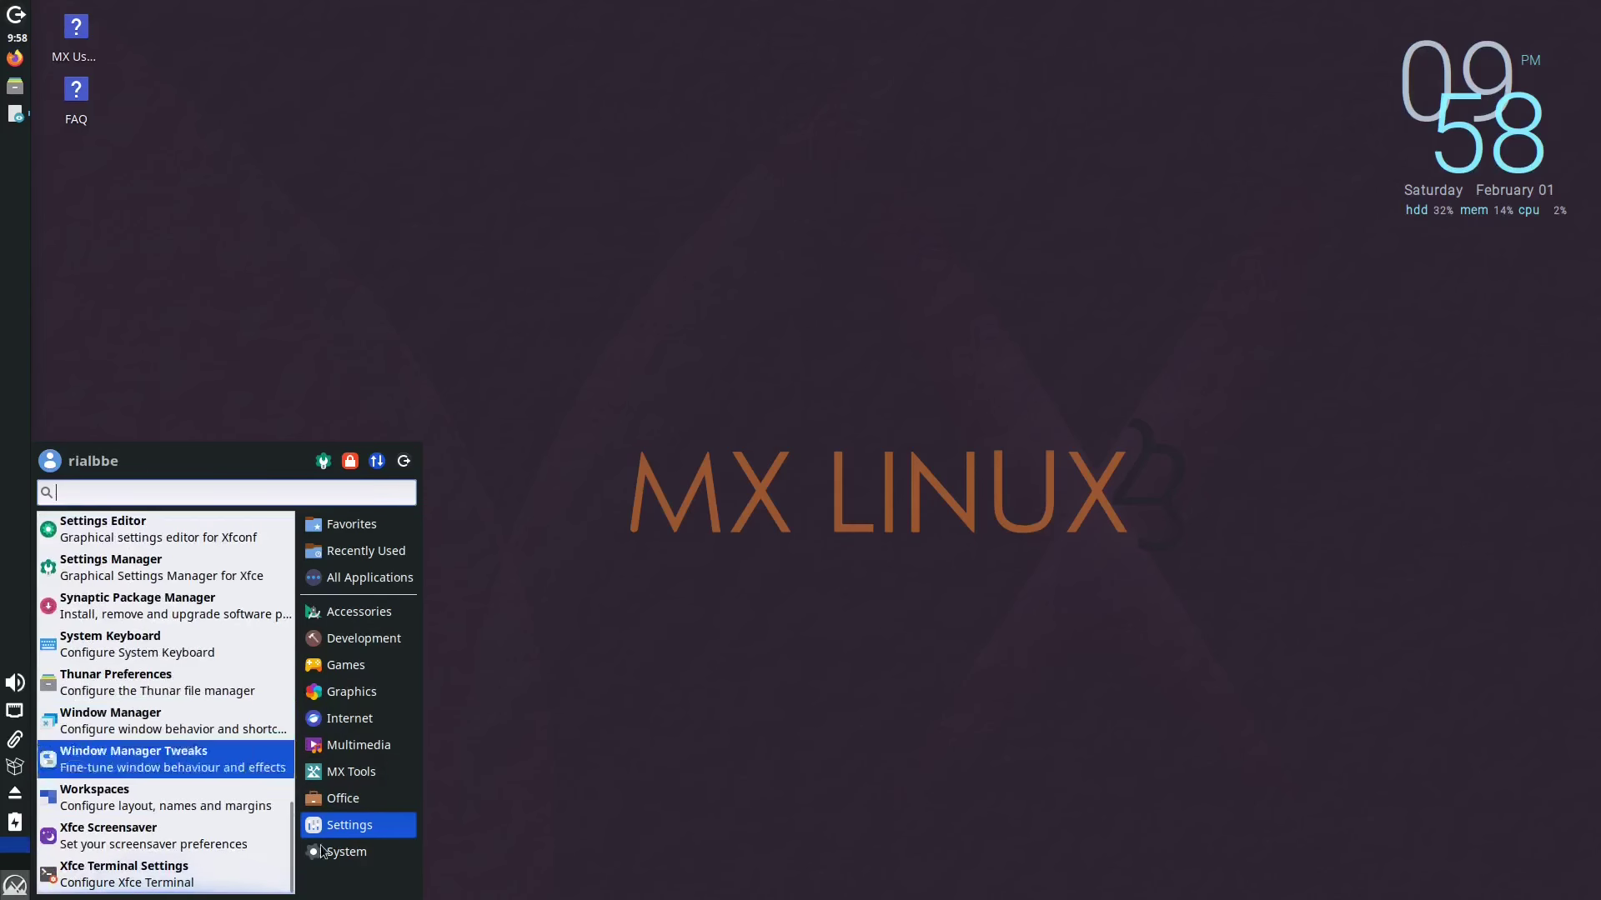
click(360, 855)
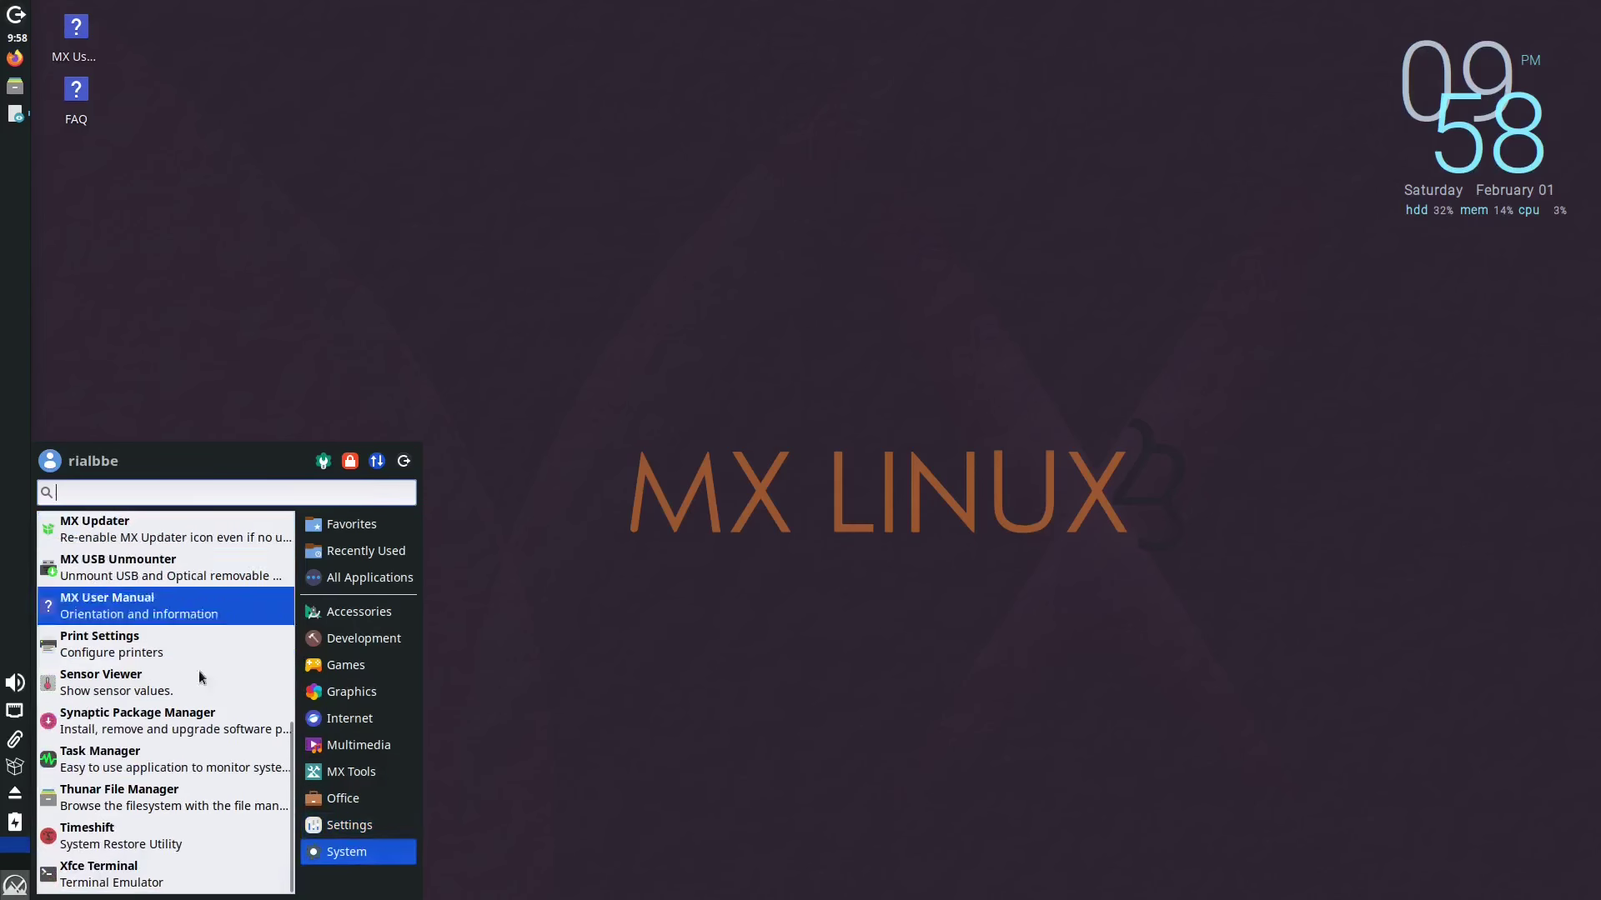
scroll(215, 734, up, 2)
- Open the Settings Manager, move its window closer to the panel on the lower part of the desktop, and open the Appearance settings
click(215, 734)
drag(862, 232, 441, 325)
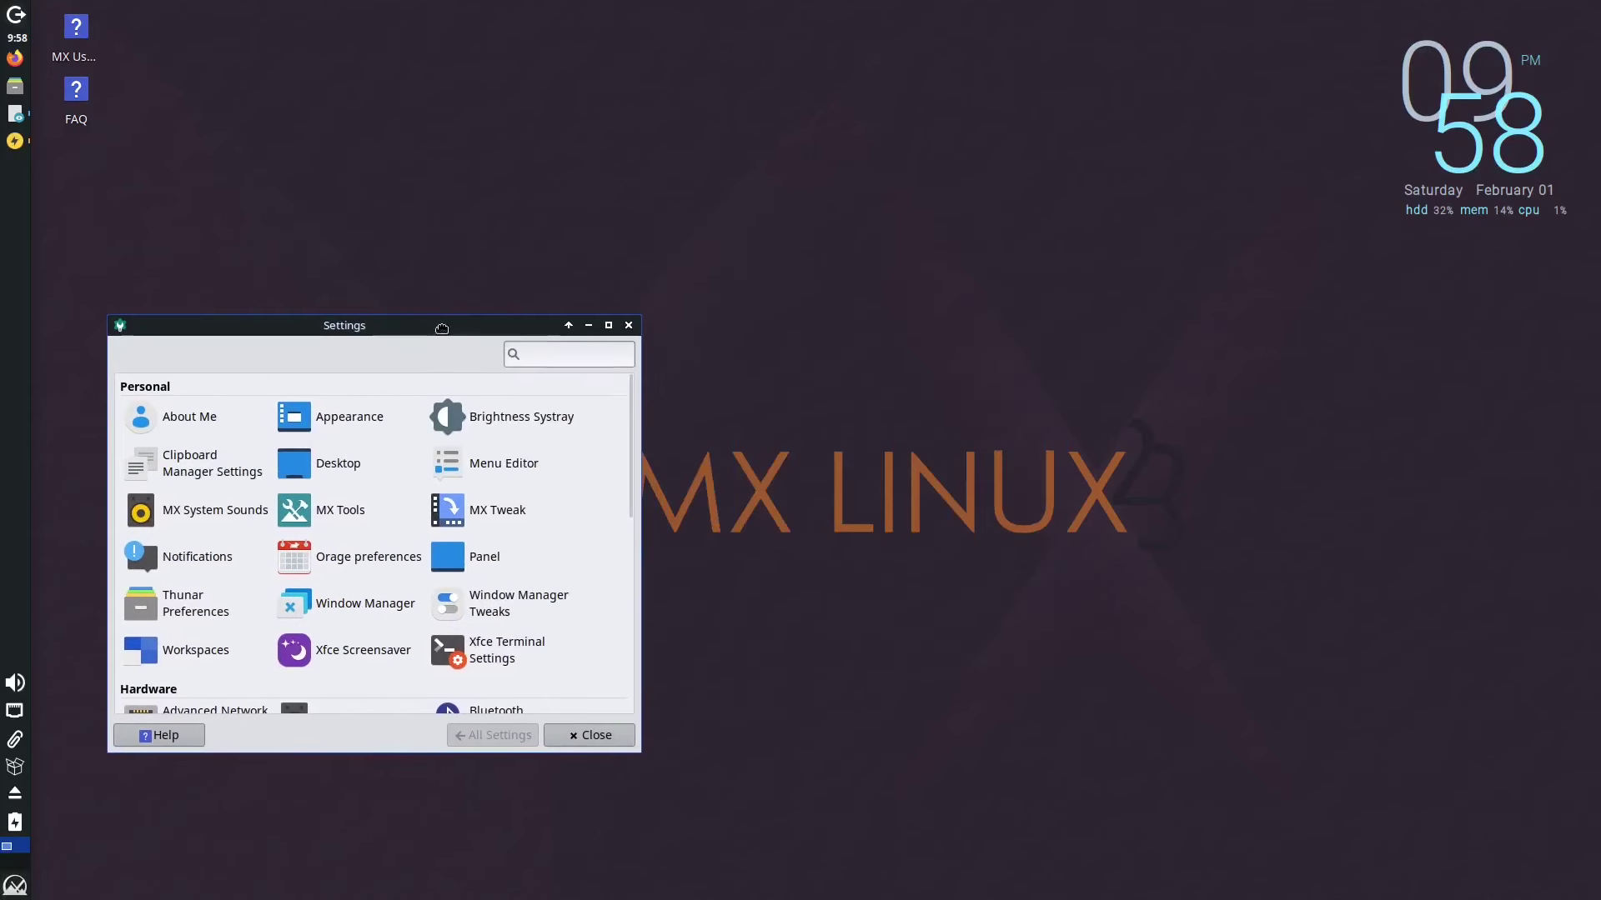
click(329, 423)
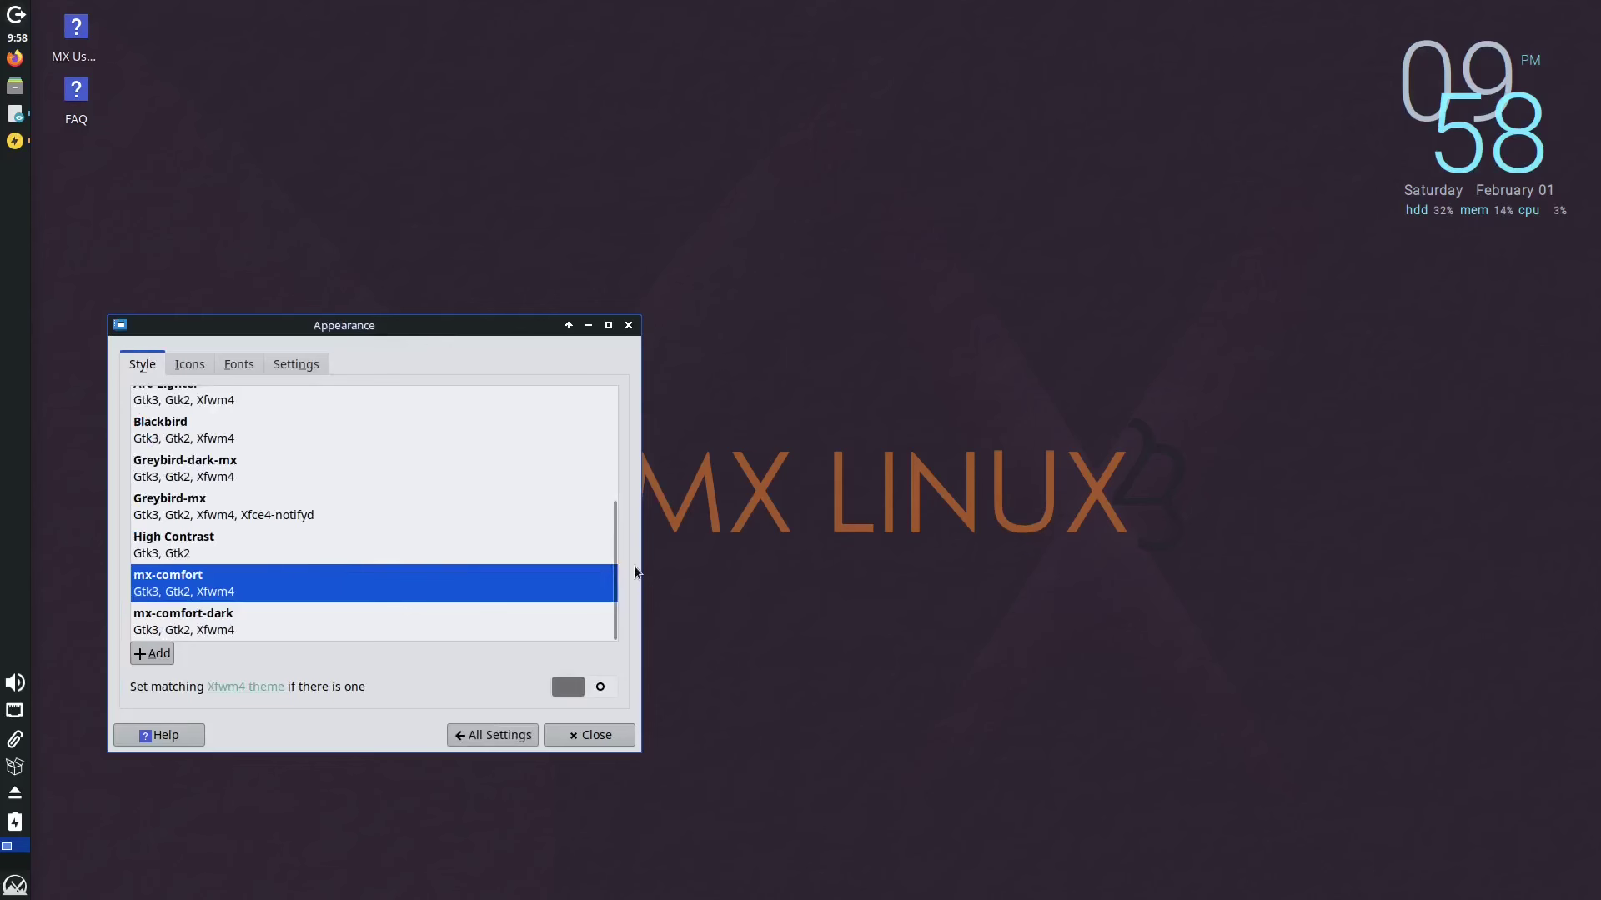
- Look through the available Appearance styles and apply mx-comfort-dark
drag(615, 573, 623, 391)
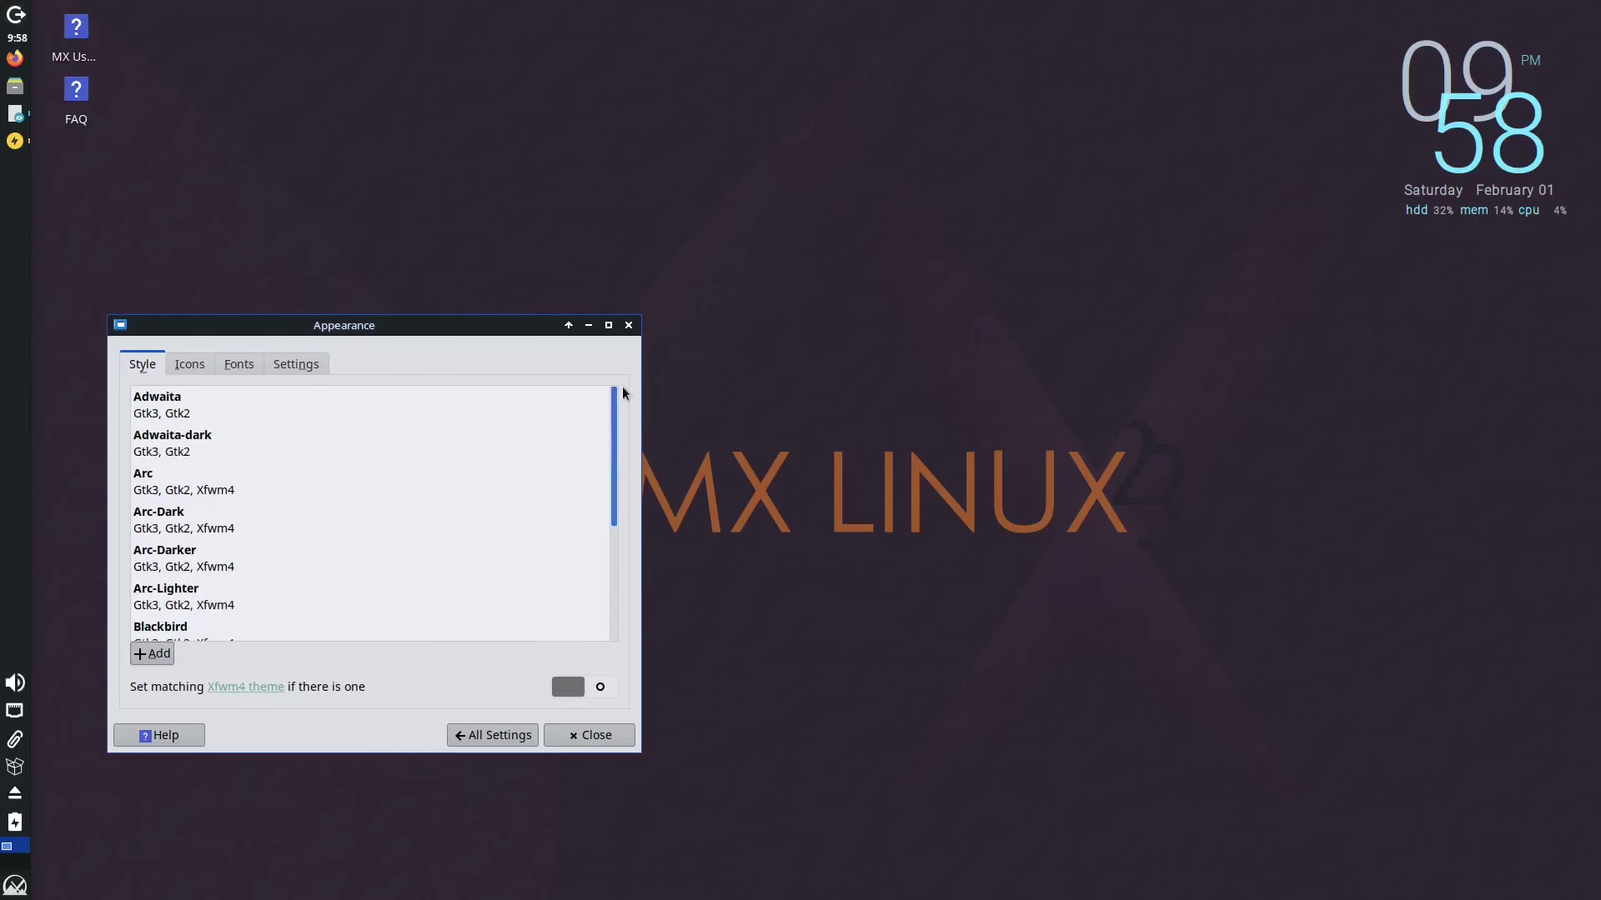
scroll(284, 483, down, 5)
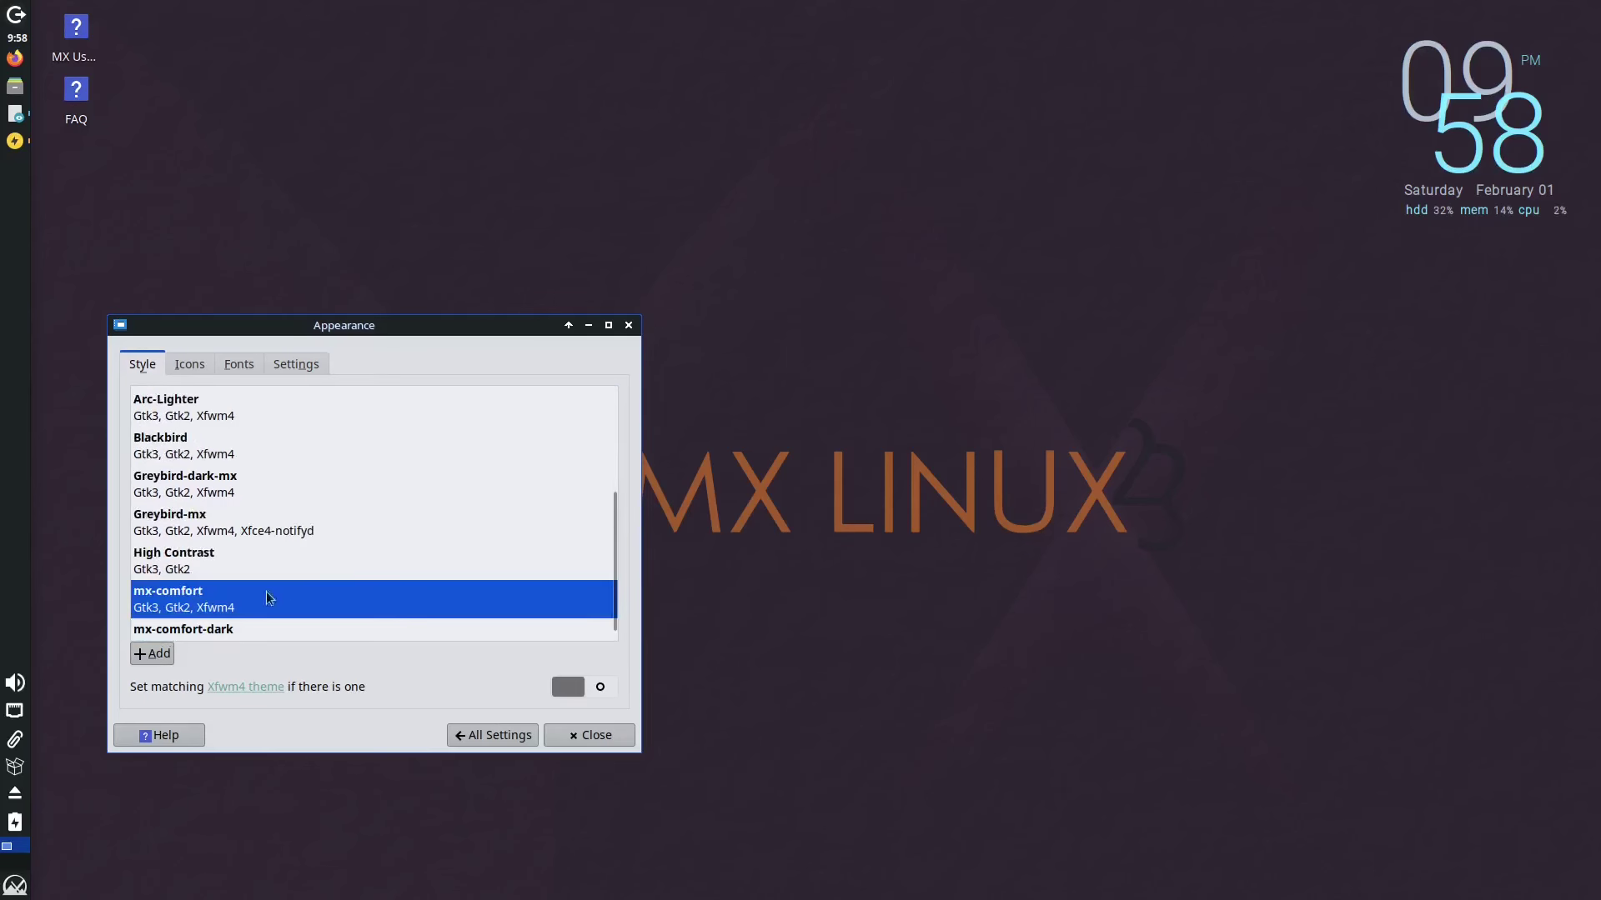
scroll(223, 605, down, 1)
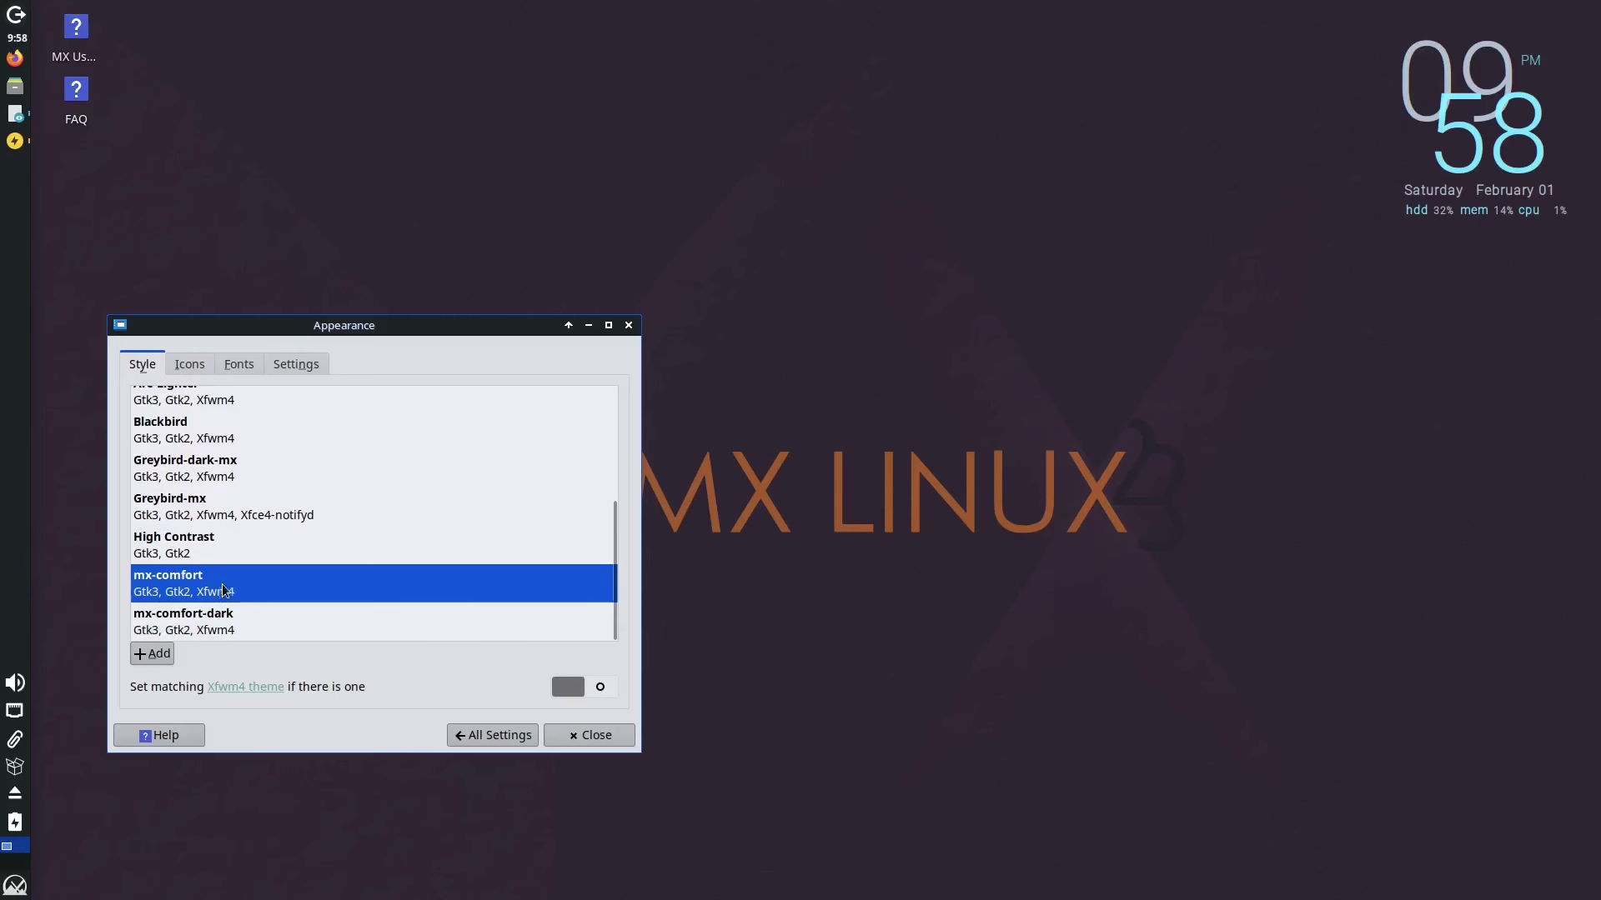
click(231, 626)
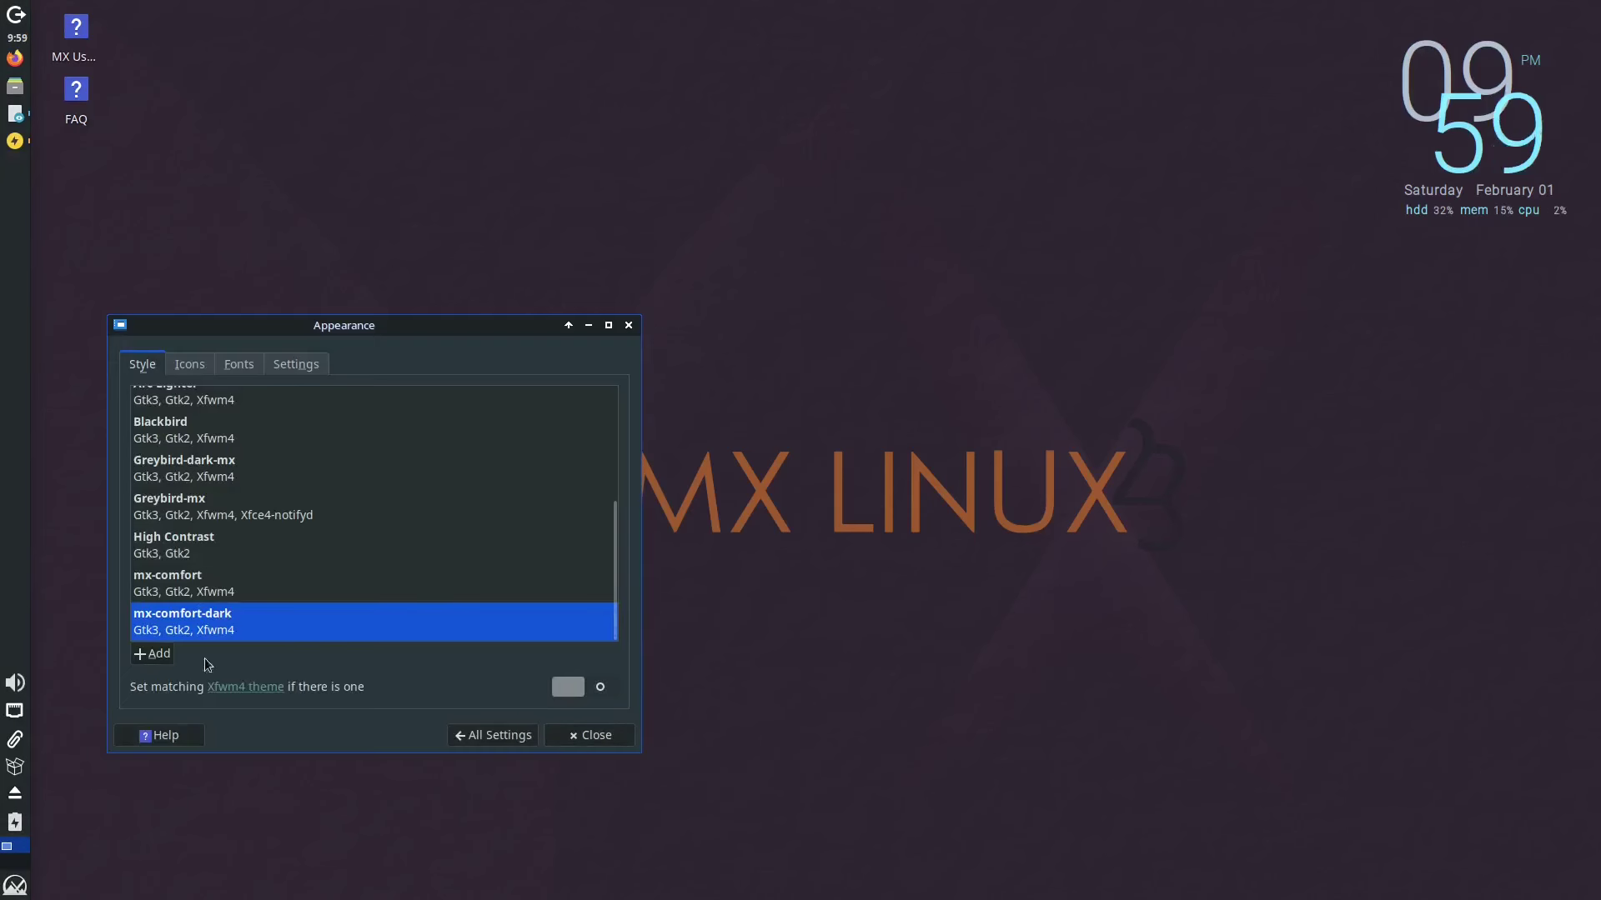
- Try the Greybird-dark-mx, Blackbird, Arc, Arc-Dark and Arc-Darker styles one after another
click(255, 469)
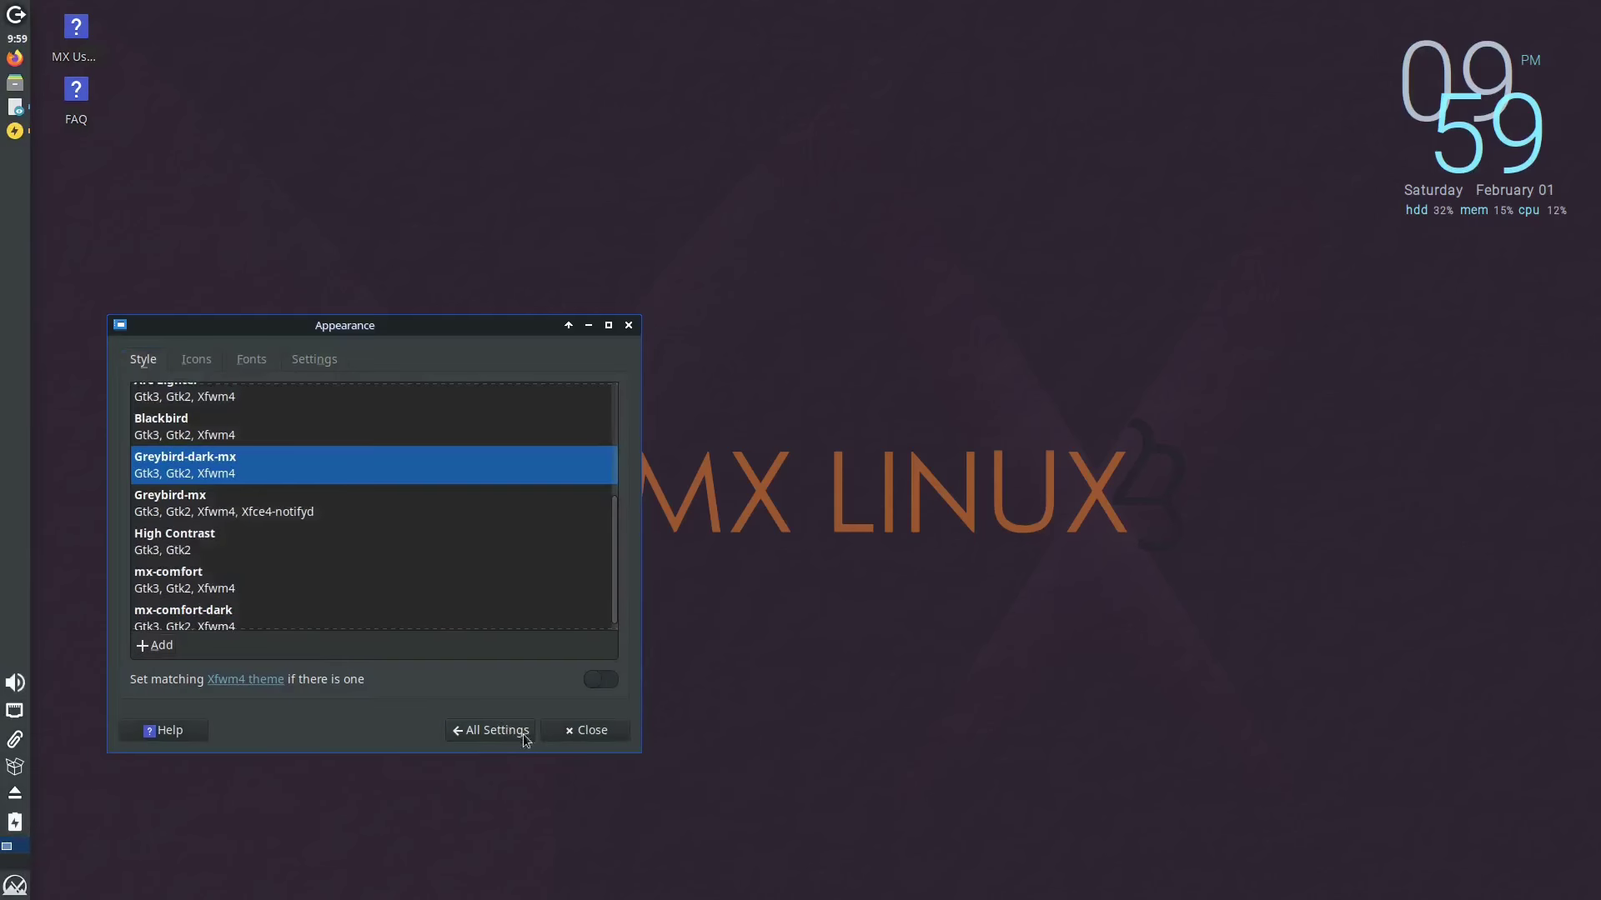
scroll(253, 498, up, 2)
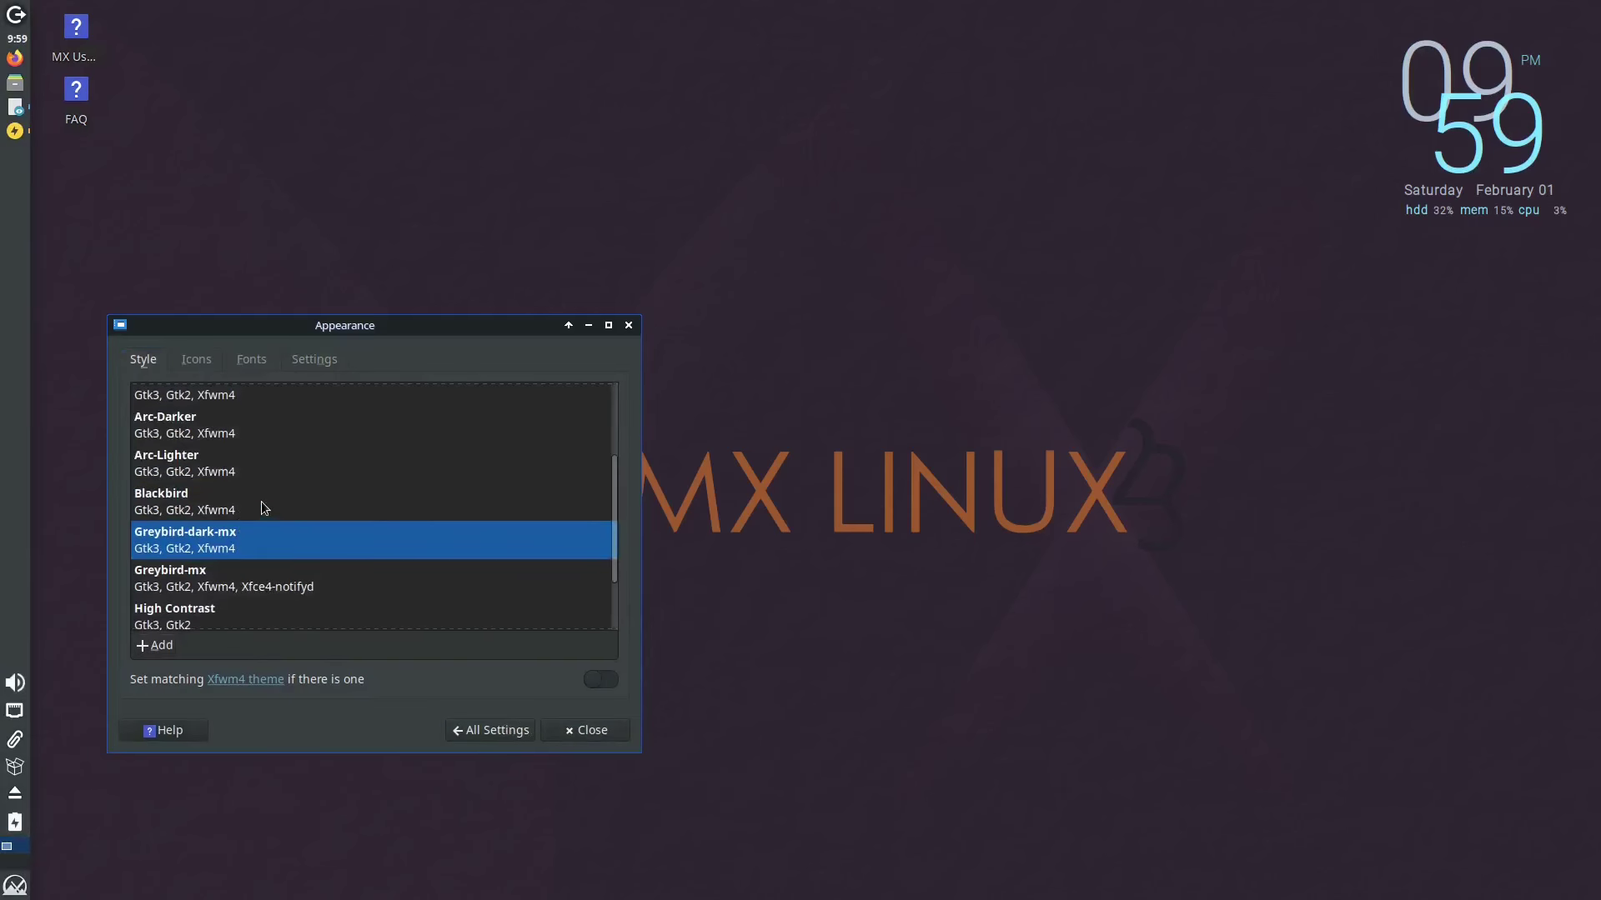
click(261, 501)
scroll(243, 543, up, 3)
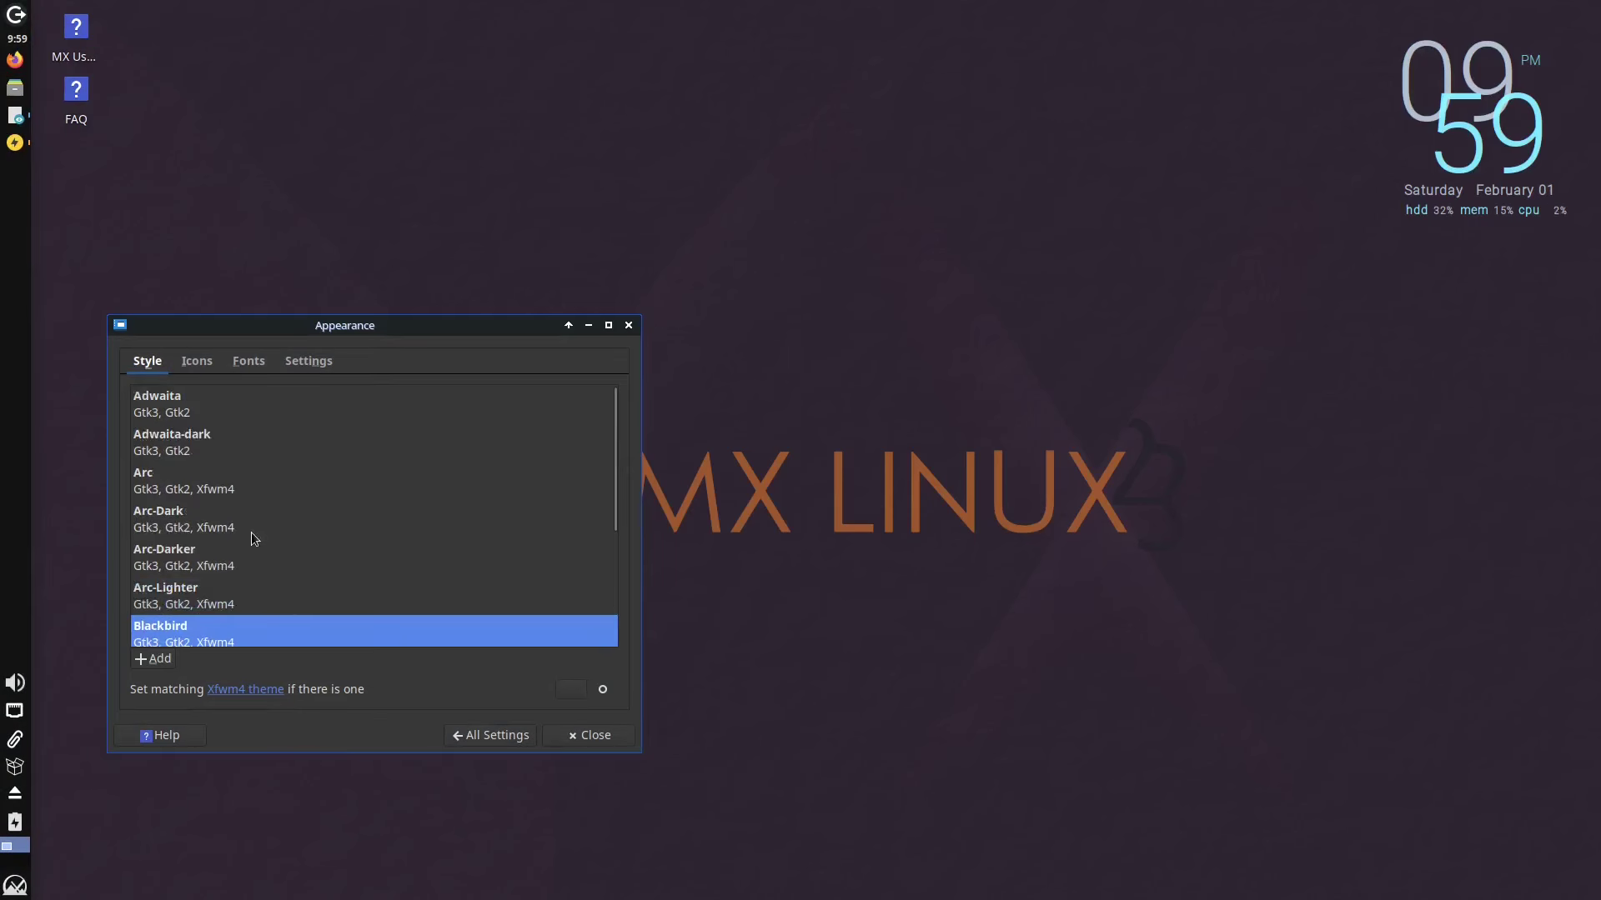
click(265, 484)
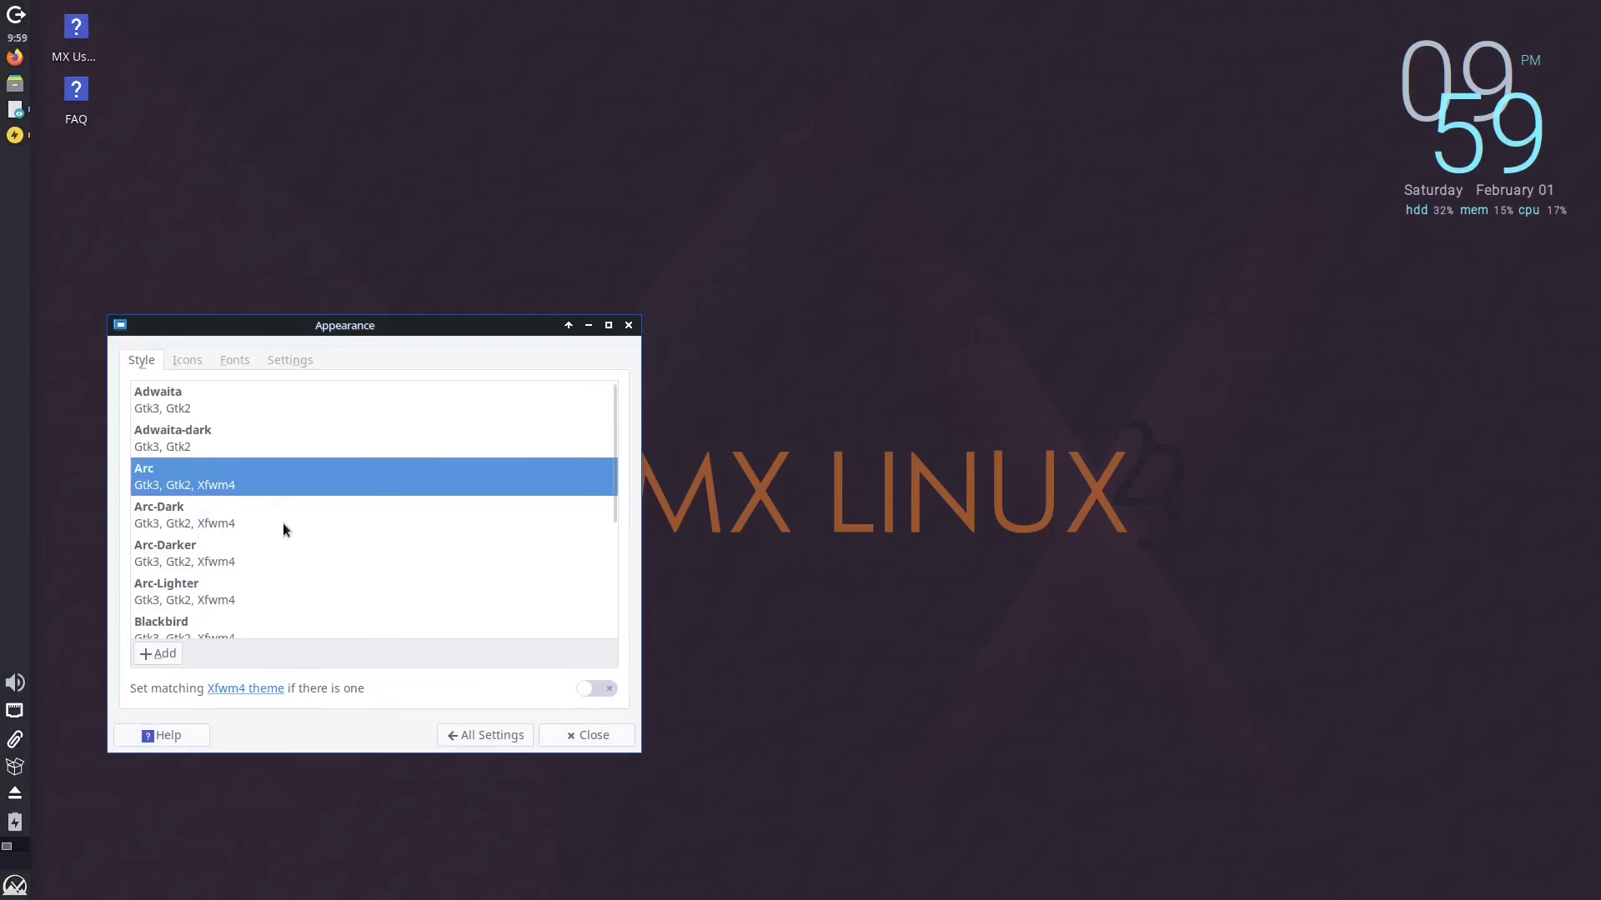
click(283, 522)
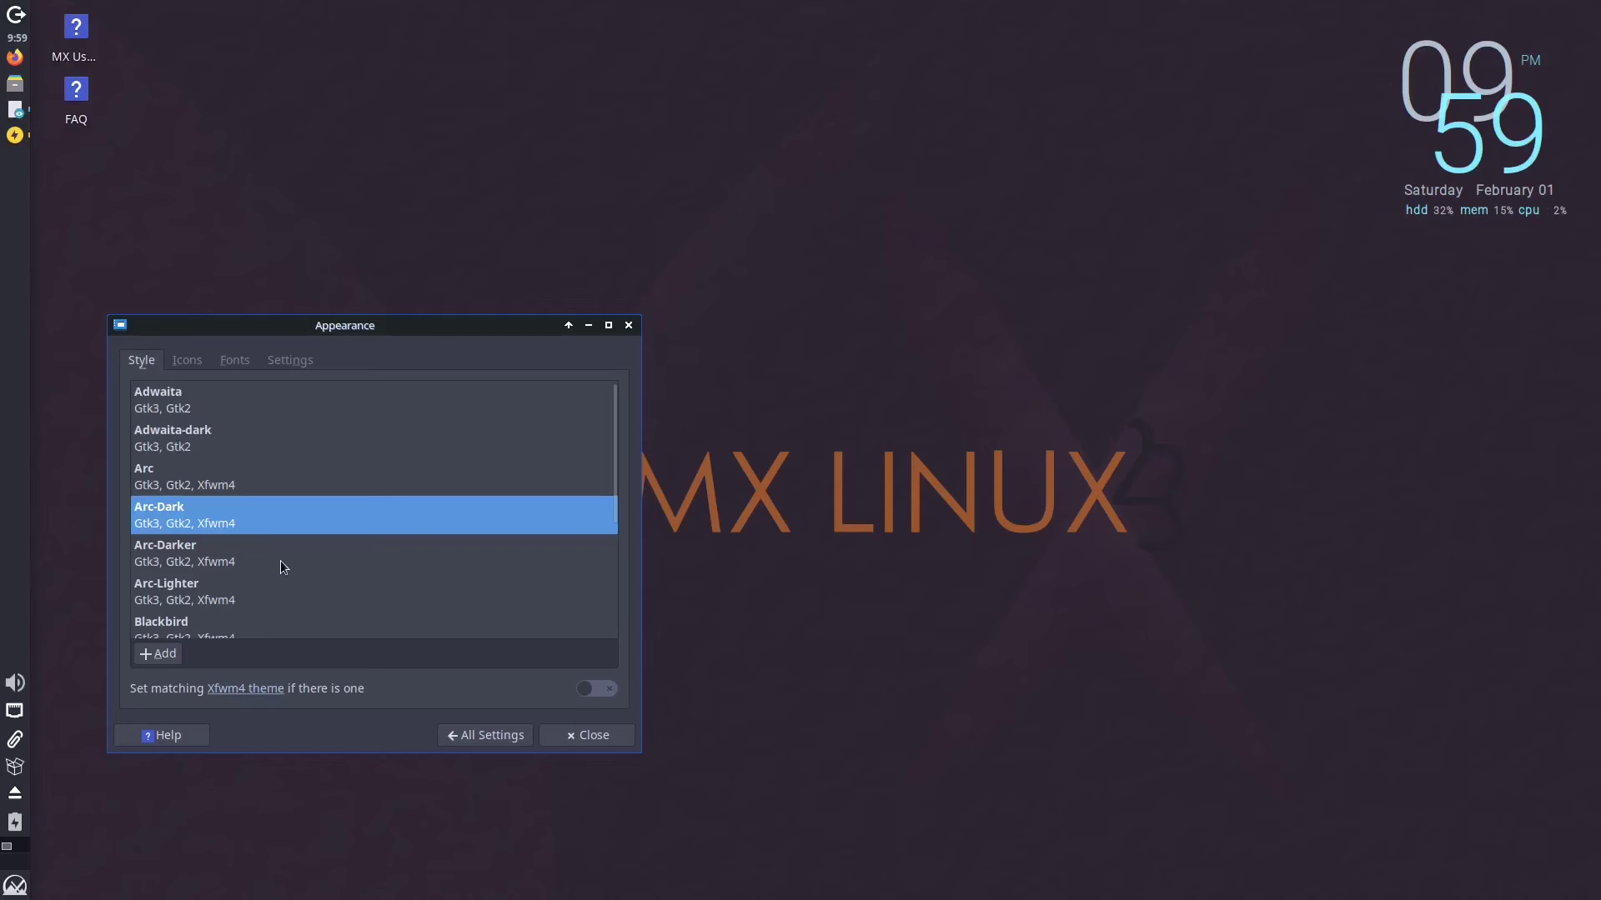
click(280, 560)
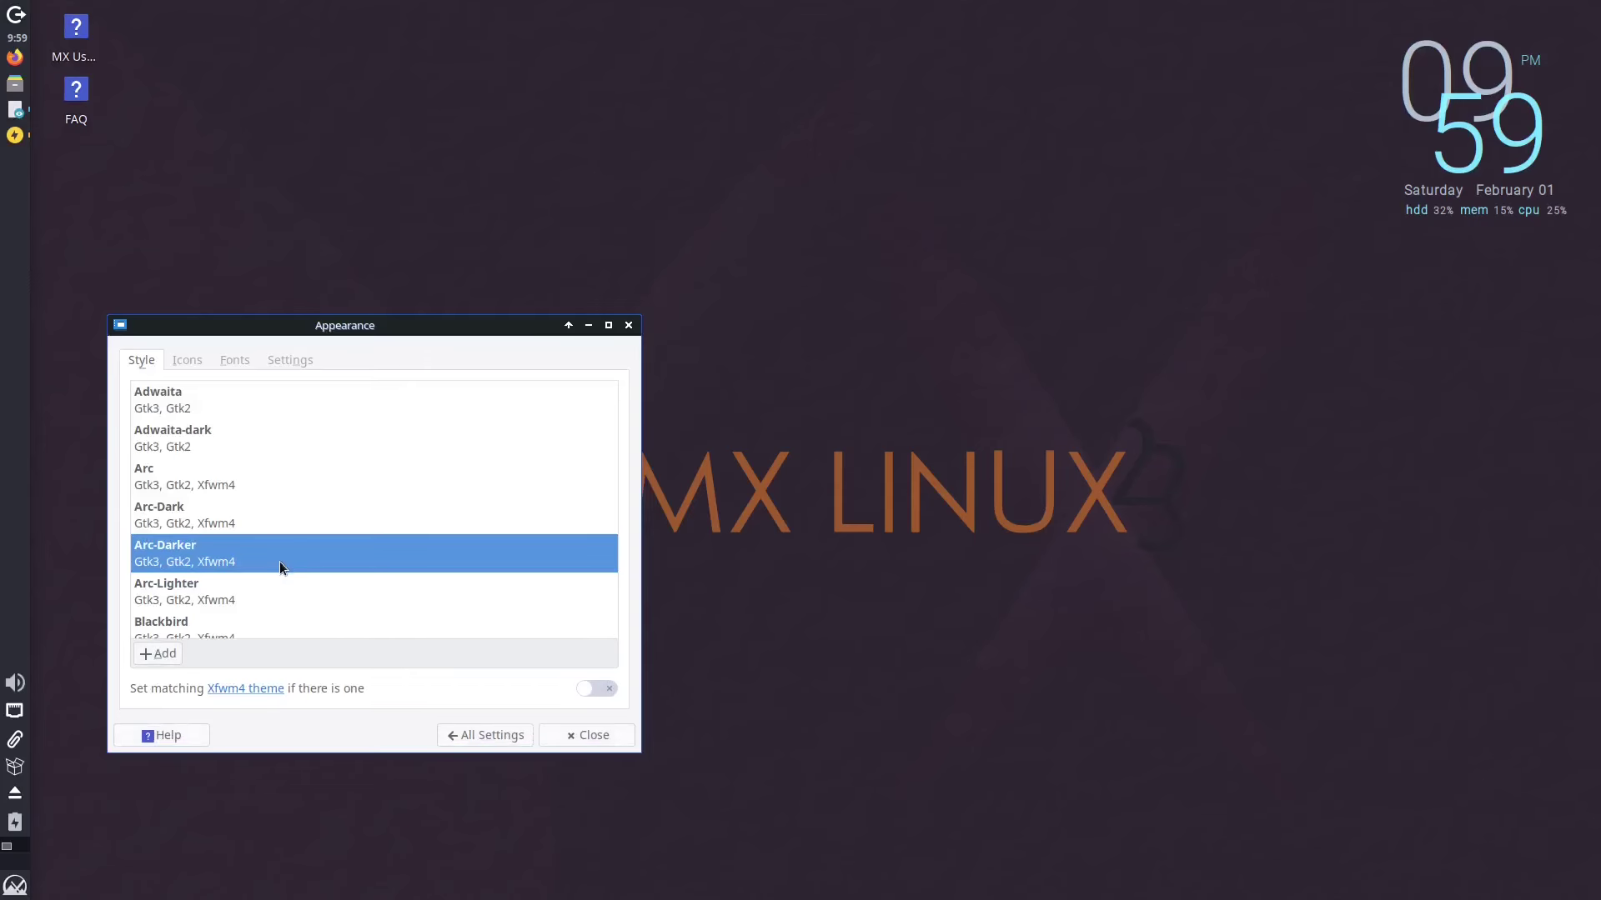
- Try the Papirus-Dark, ePapirus-Dark, Adwaita and GNOME icon themes one after another
click(185, 361)
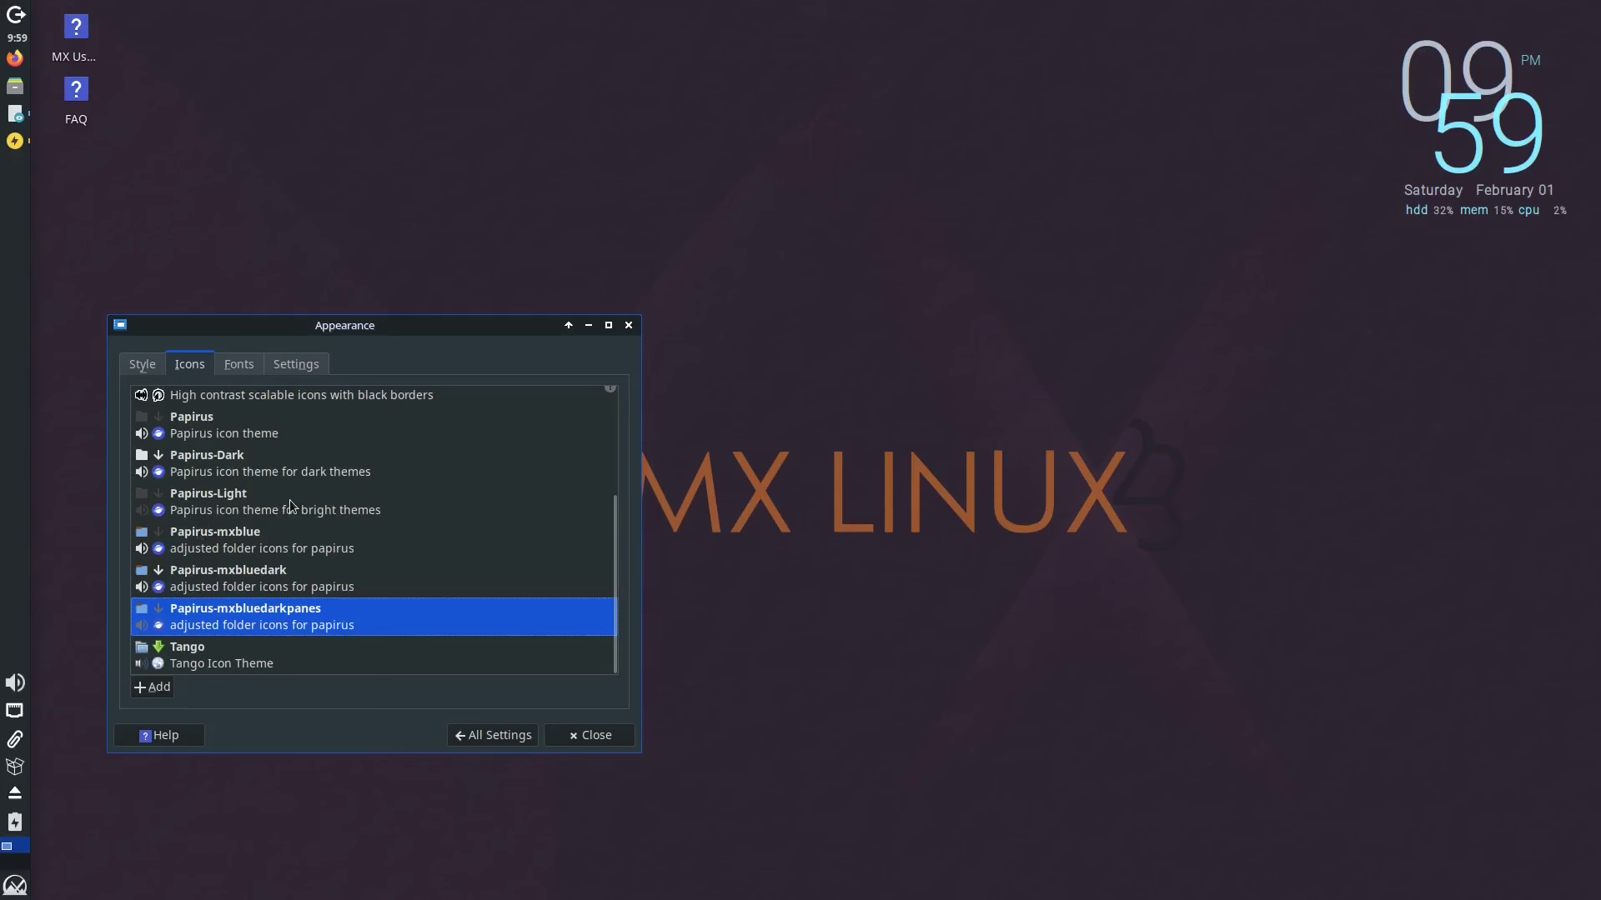
click(284, 472)
scroll(444, 540, up, 2)
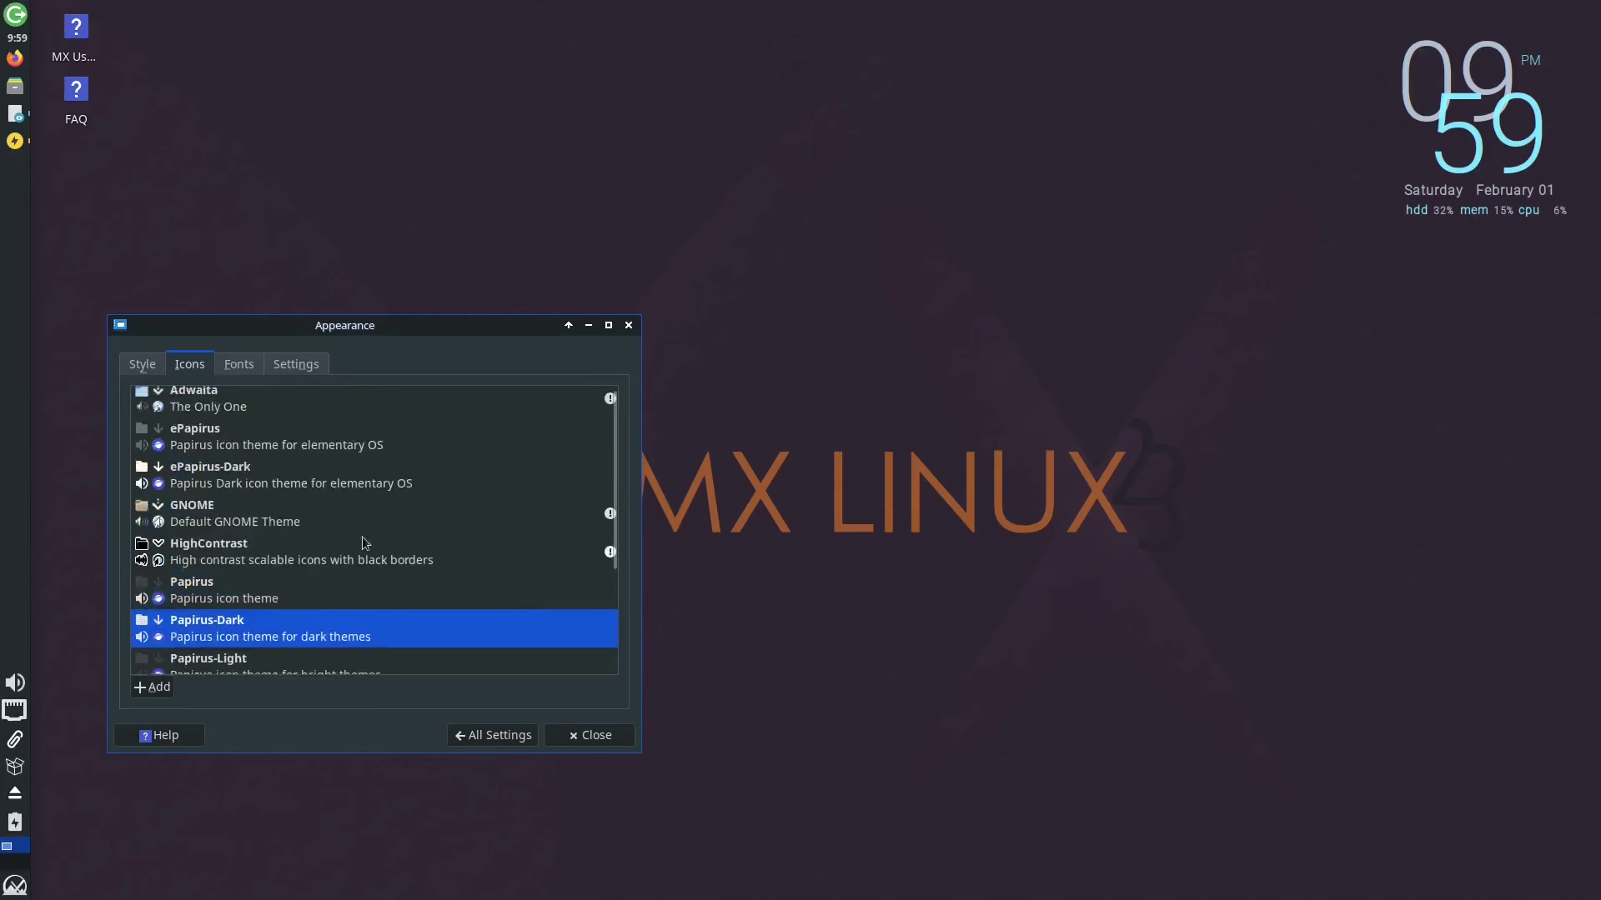
click(289, 481)
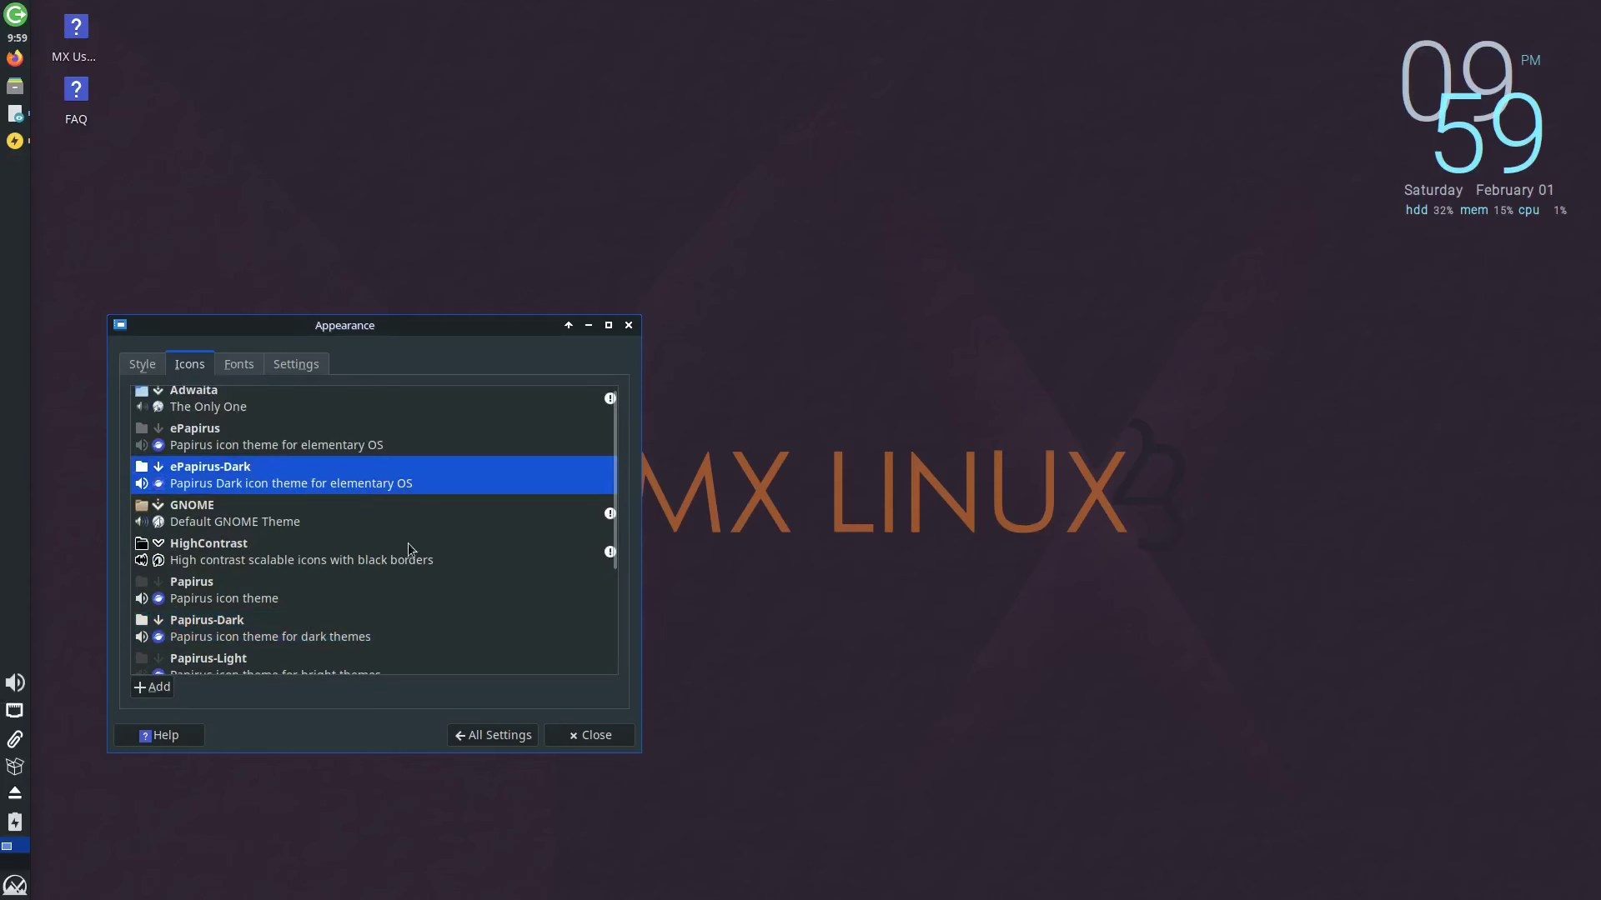
scroll(411, 551, up, 1)
click(267, 405)
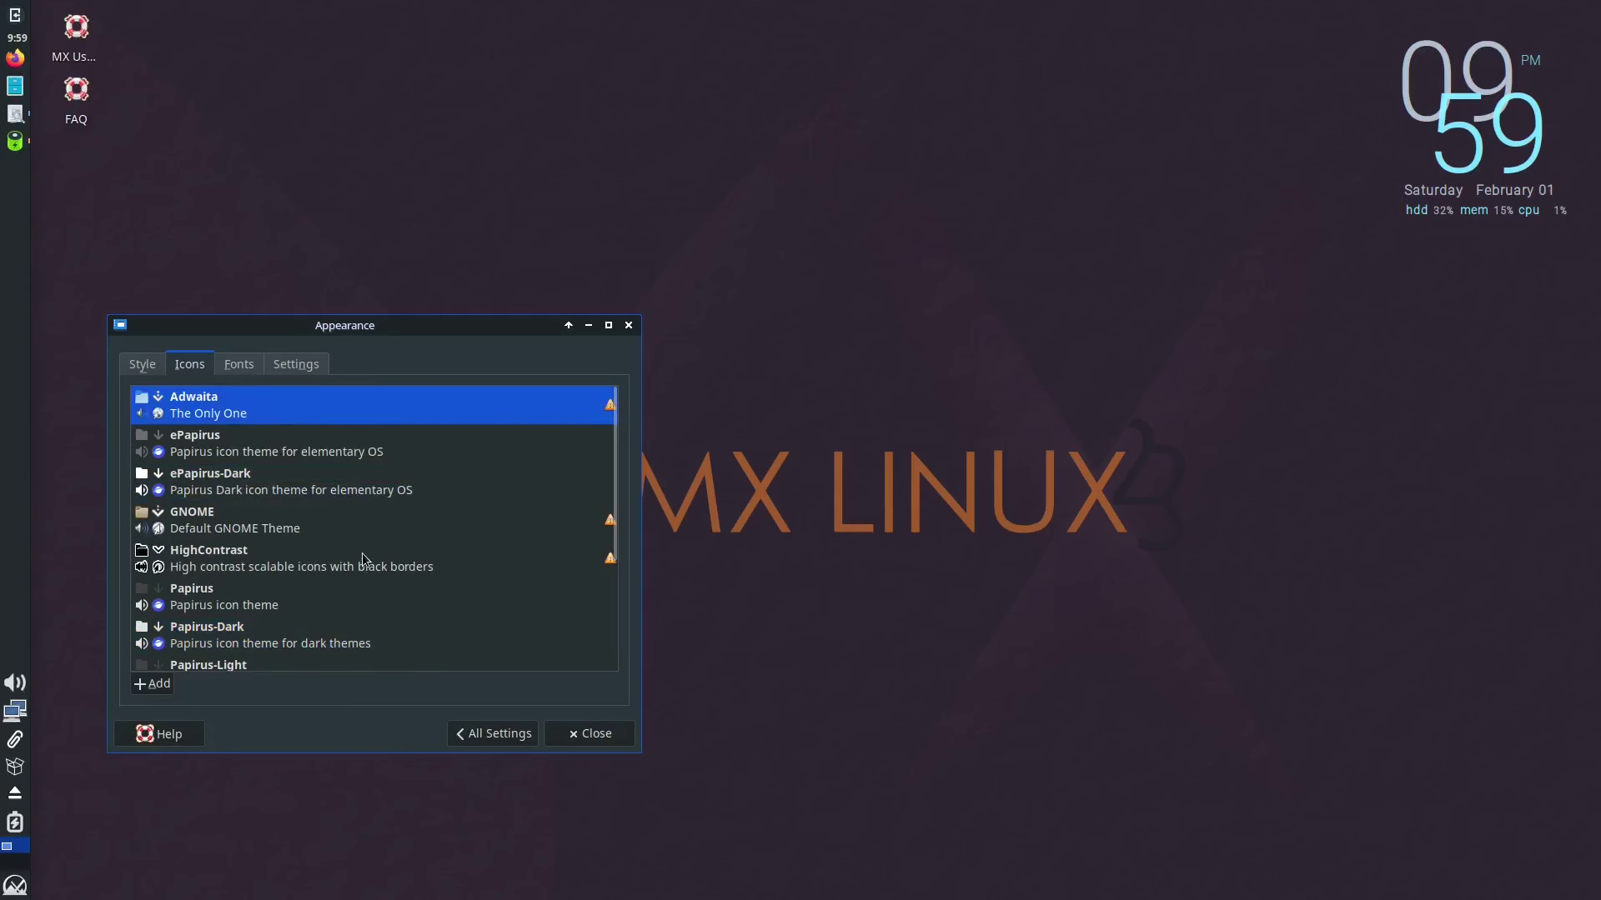
click(430, 528)
click(399, 552)
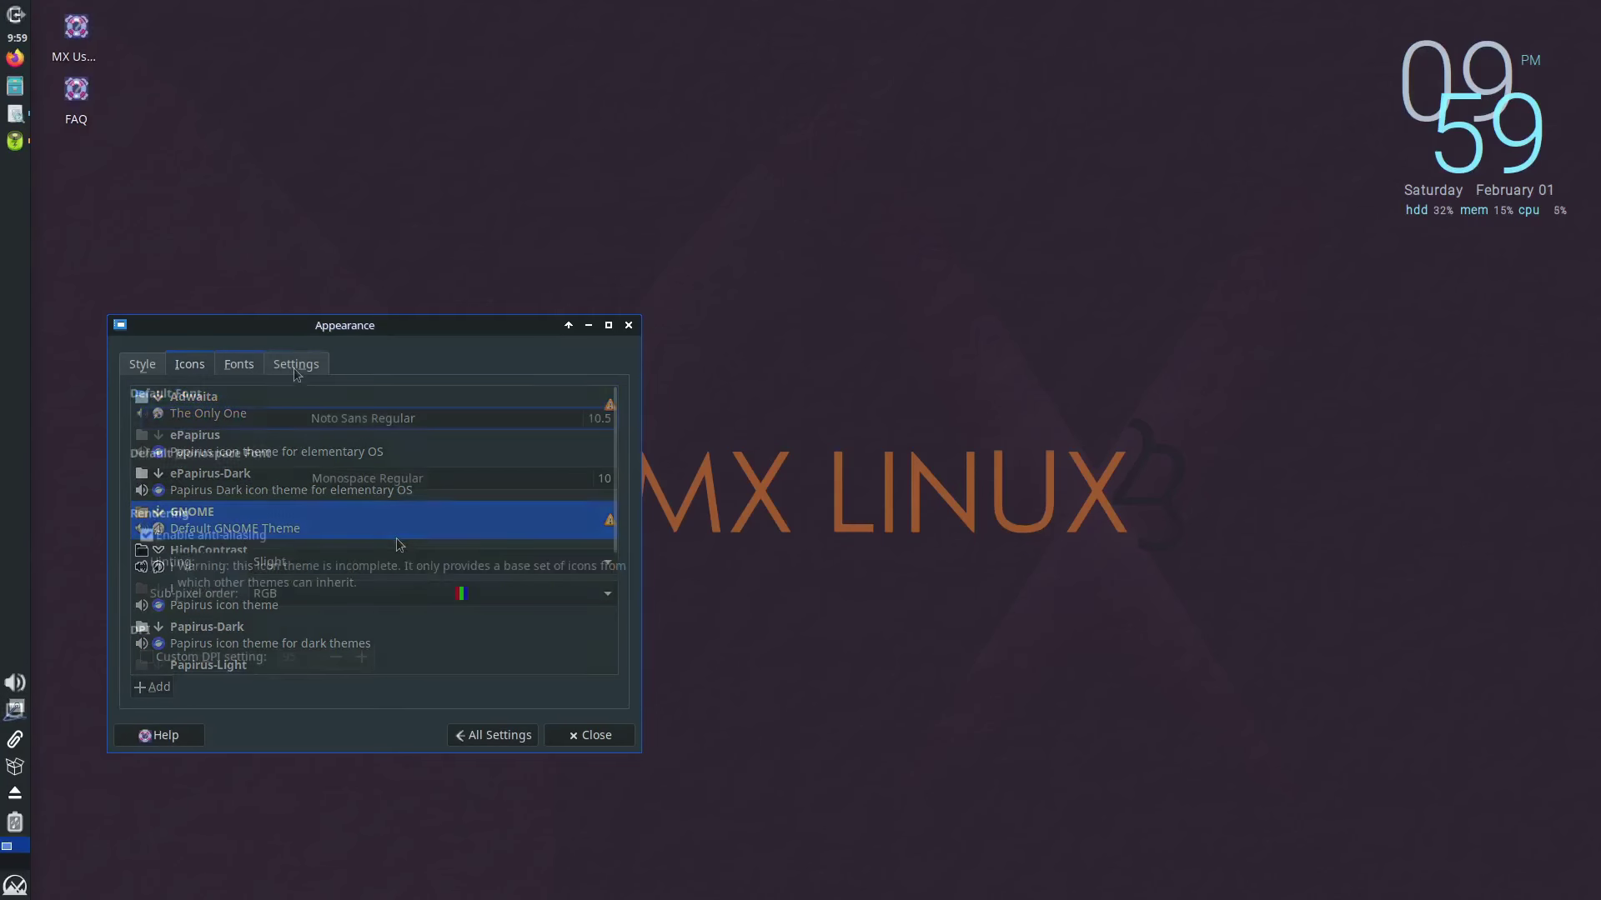
- View the font settings, enable editable accelerators, header bars in dialogs, event sounds and input feedback sounds, and return to the settings overview
click(238, 365)
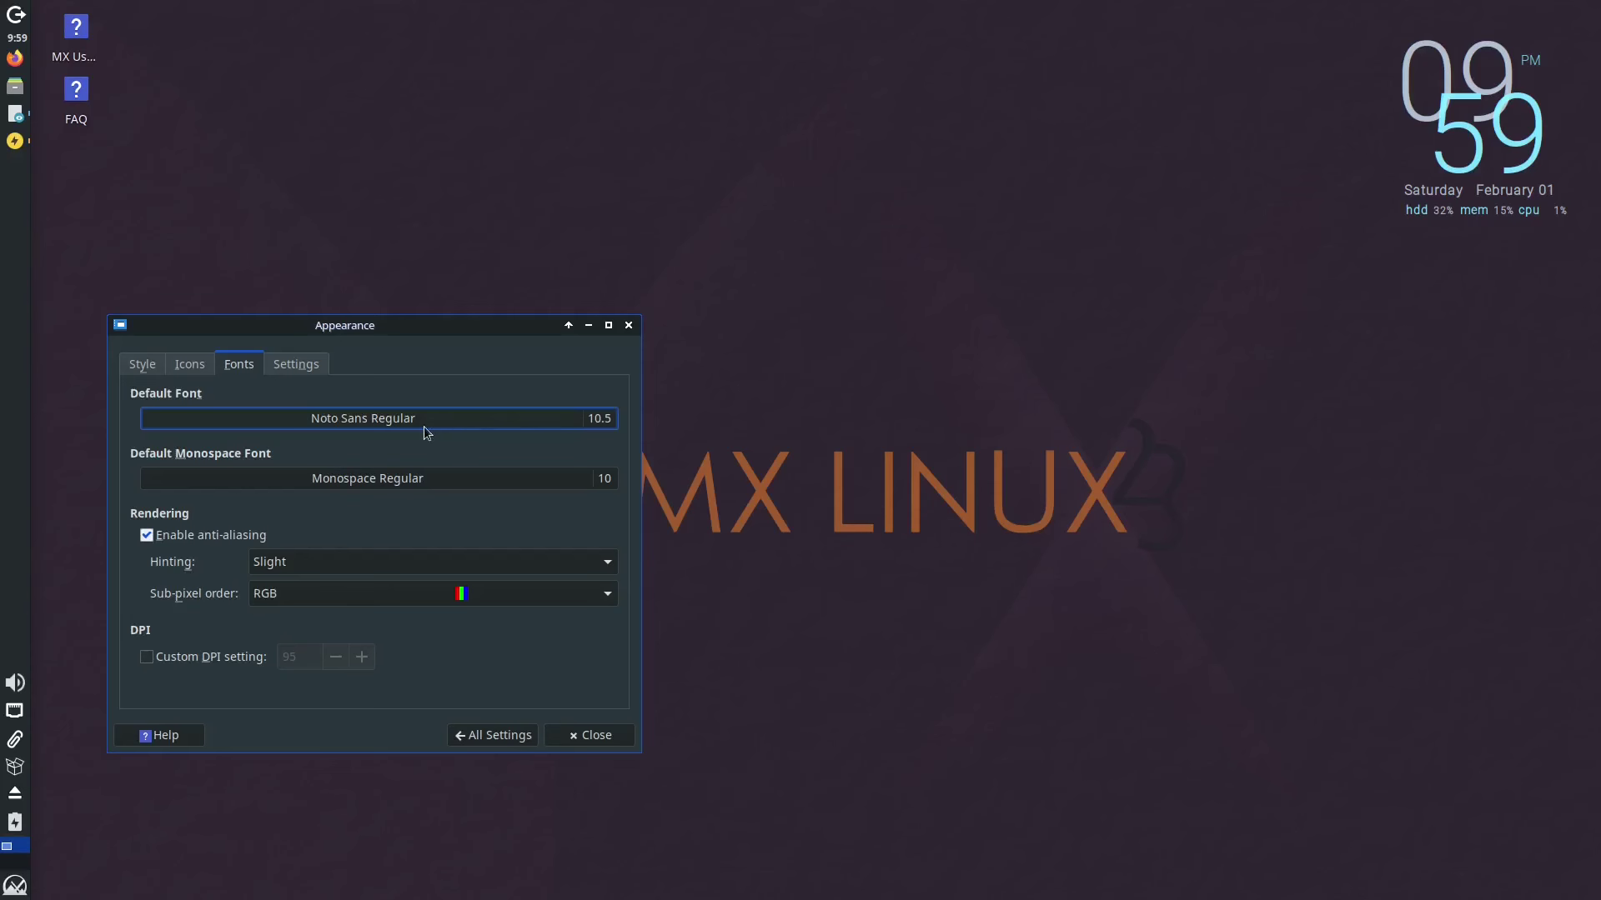
click(296, 367)
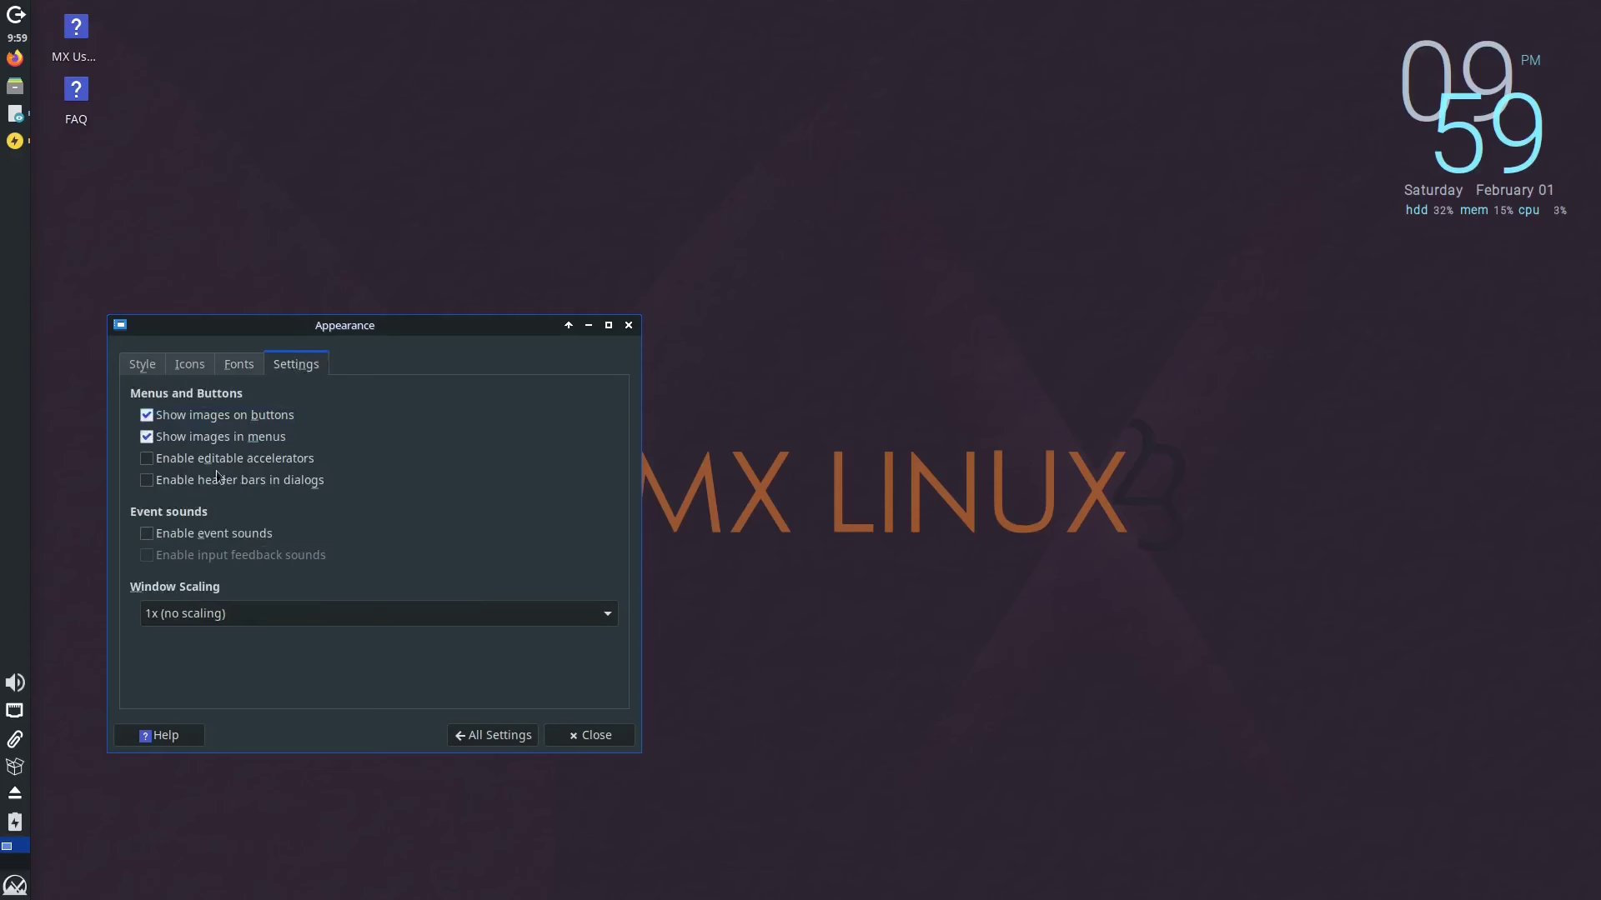
click(148, 481)
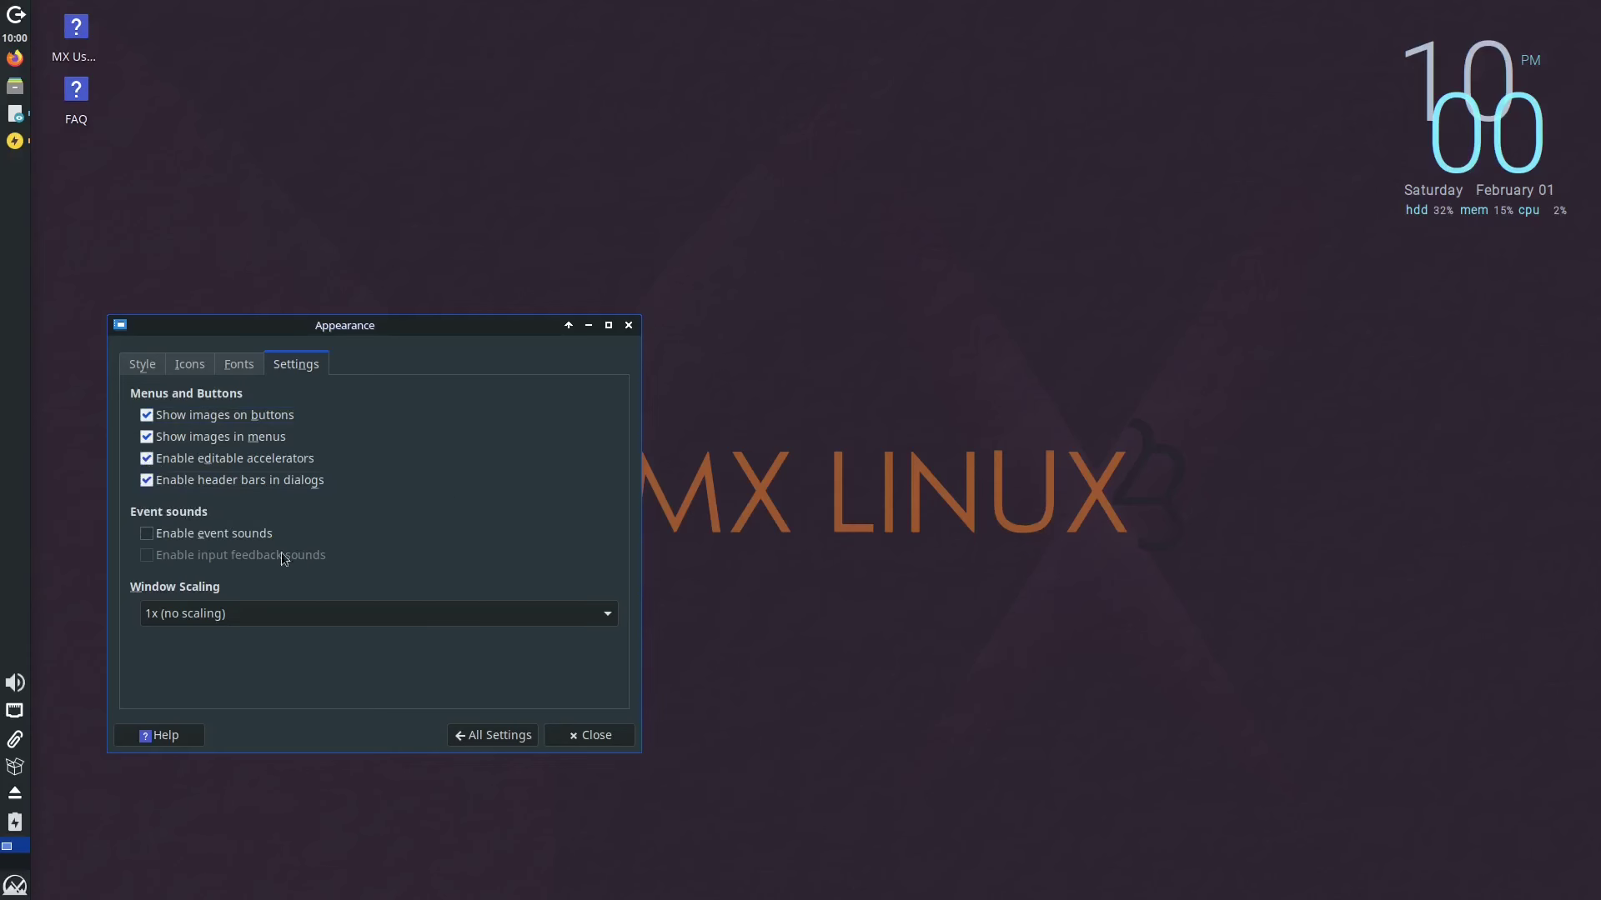
click(152, 540)
click(511, 736)
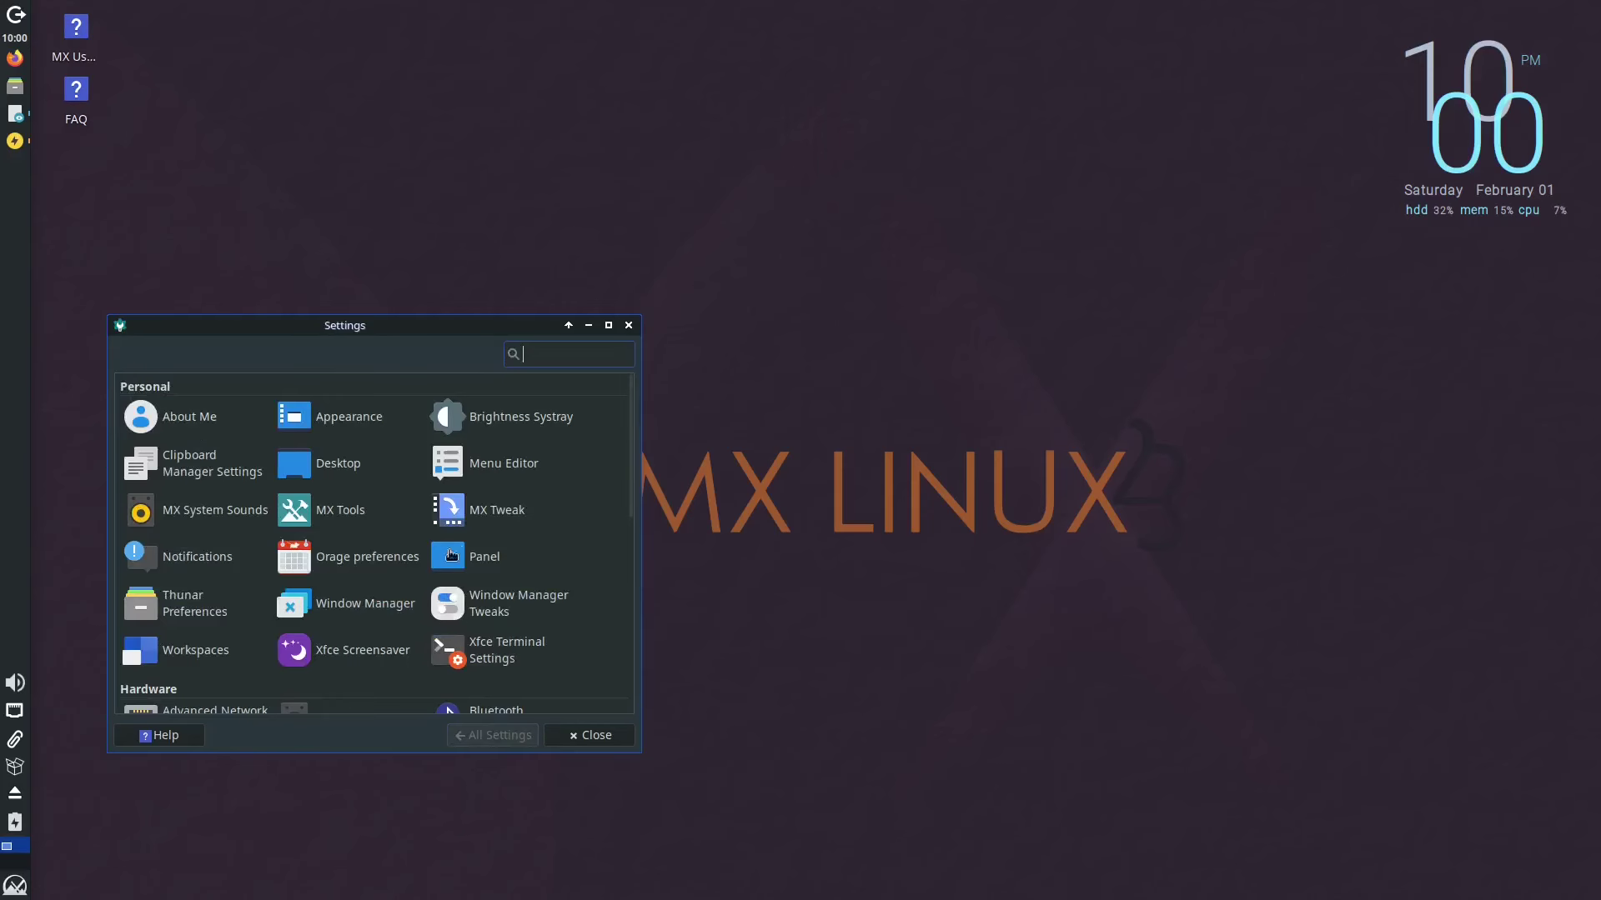
- Reopen the Appearance settings, try a larger window scaling, and set it back to 1x (no scaling)
click(348, 417)
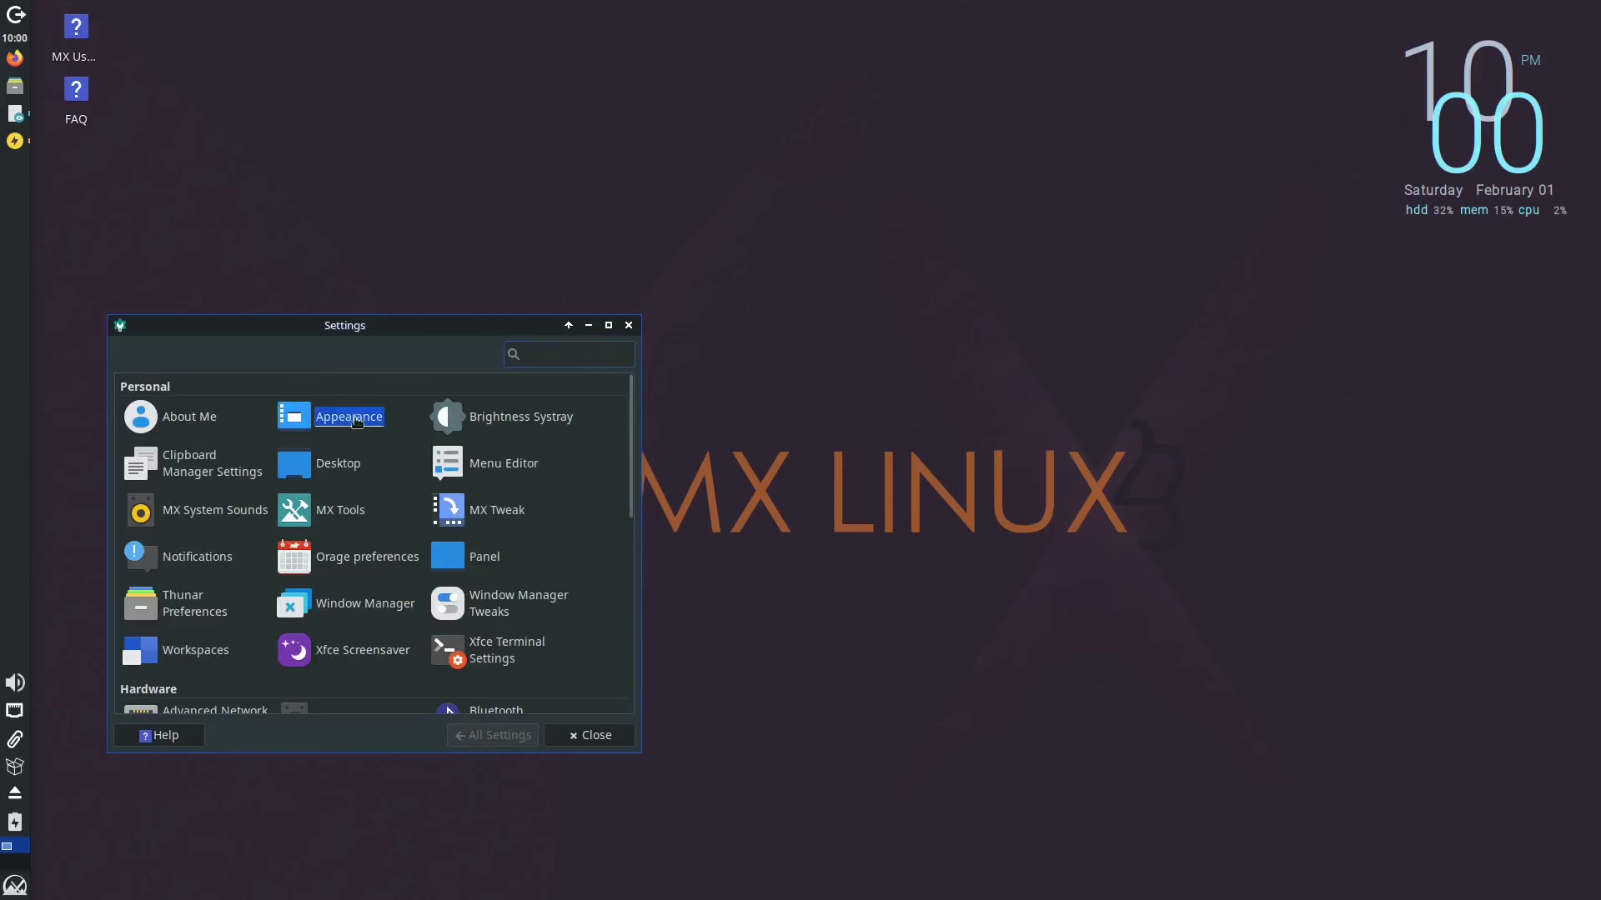
click(297, 366)
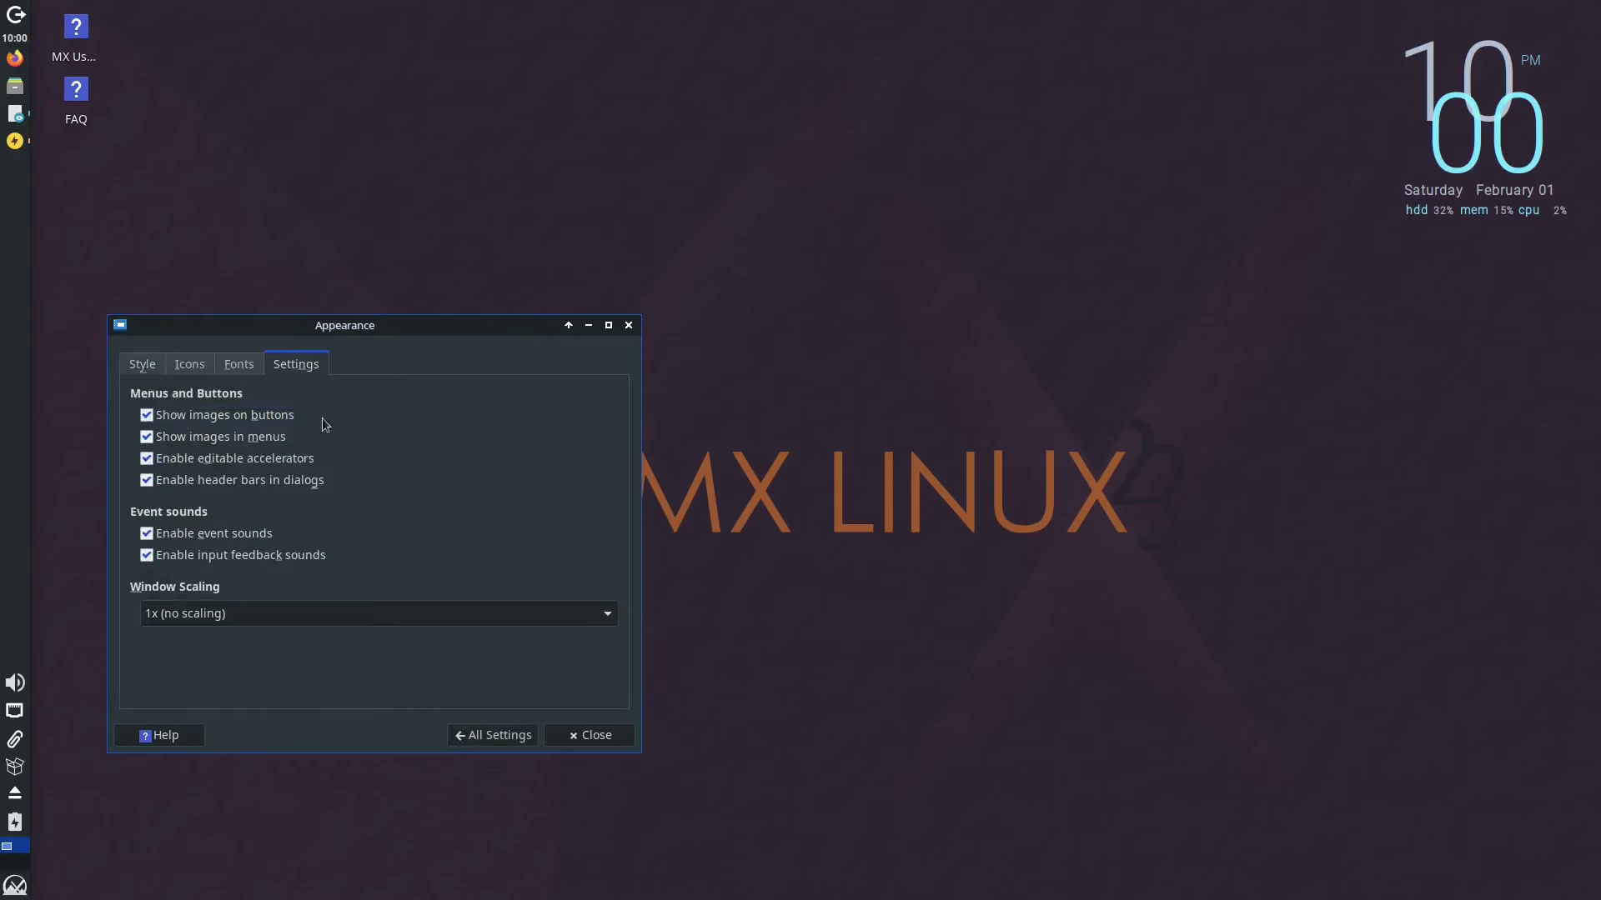
click(267, 614)
click(272, 615)
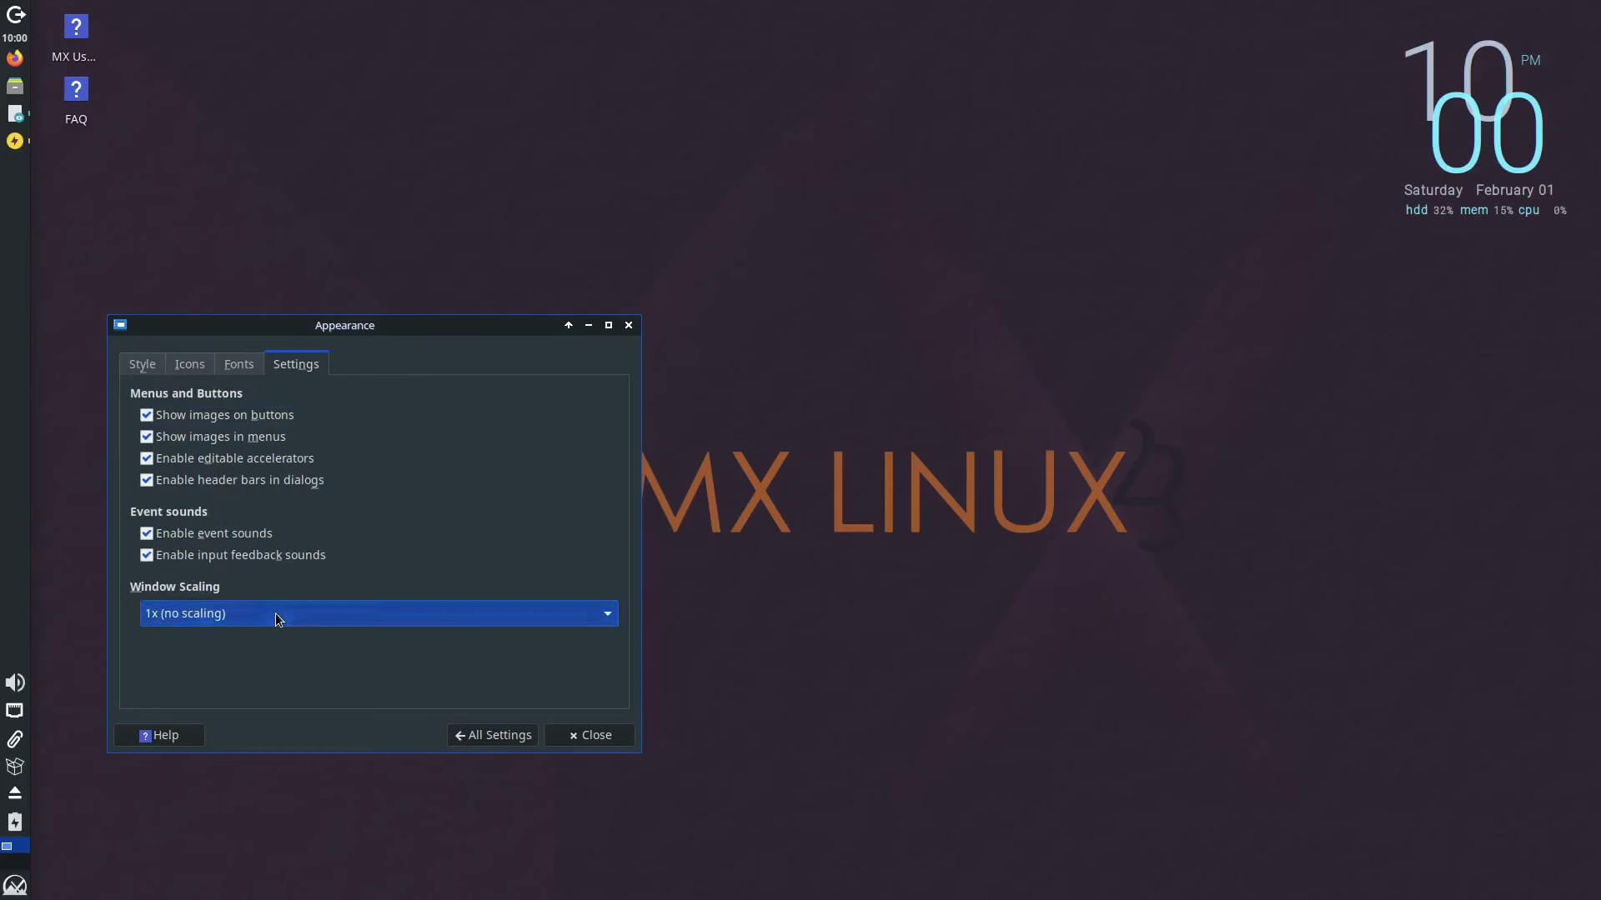
click(272, 615)
click(262, 639)
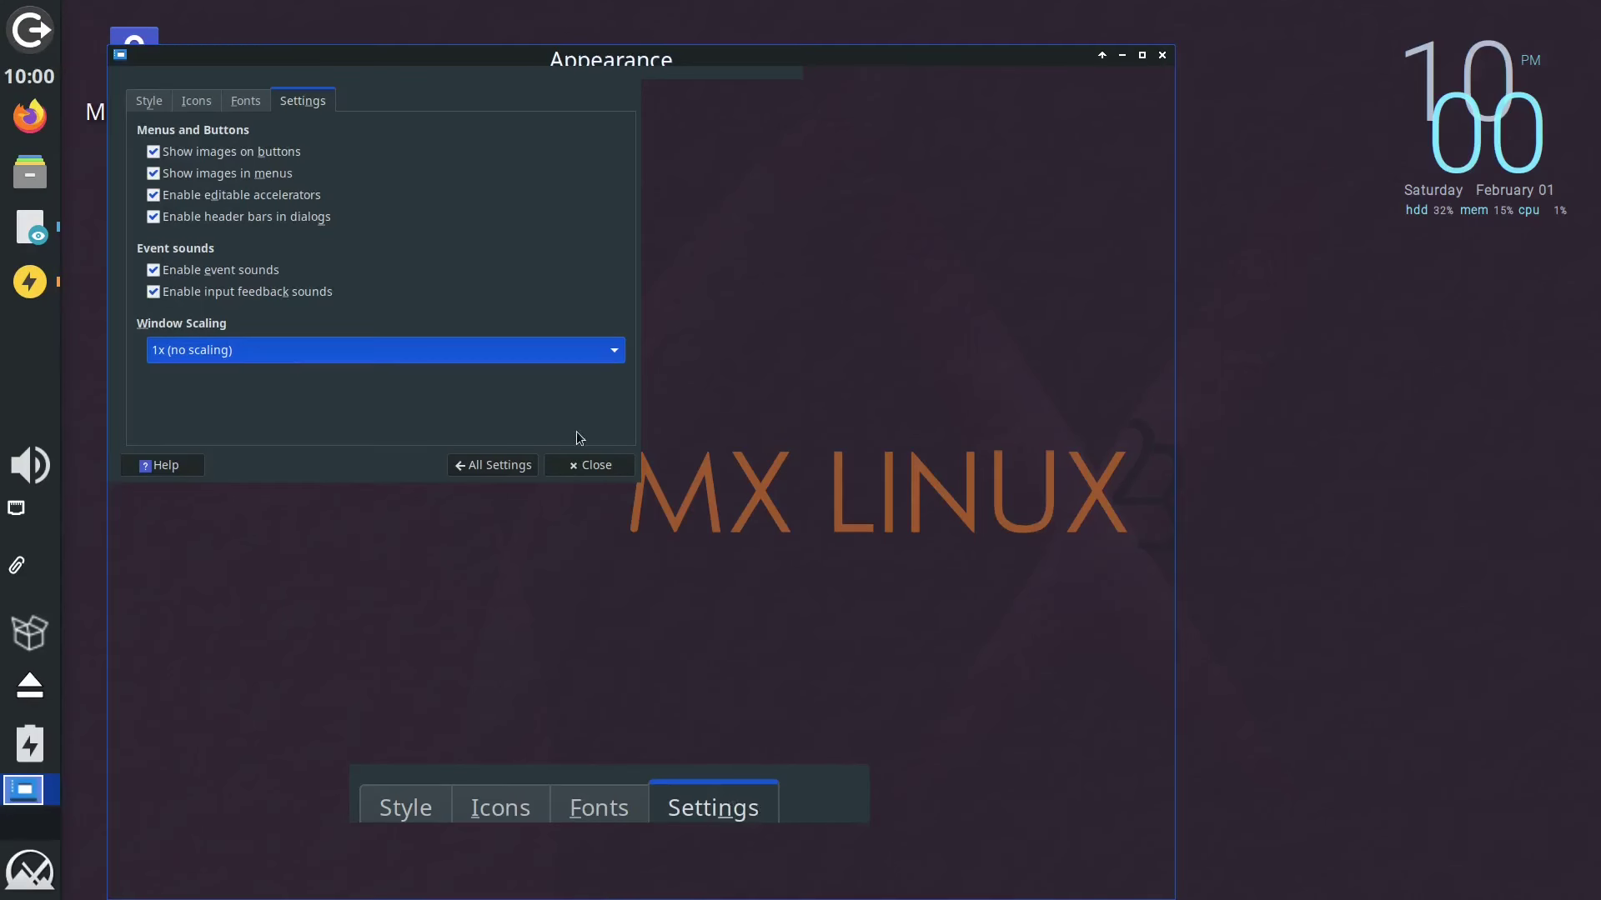
- Return to the settings overview, open MX Tweak, and move its window over the lower part of the Settings window
click(492, 465)
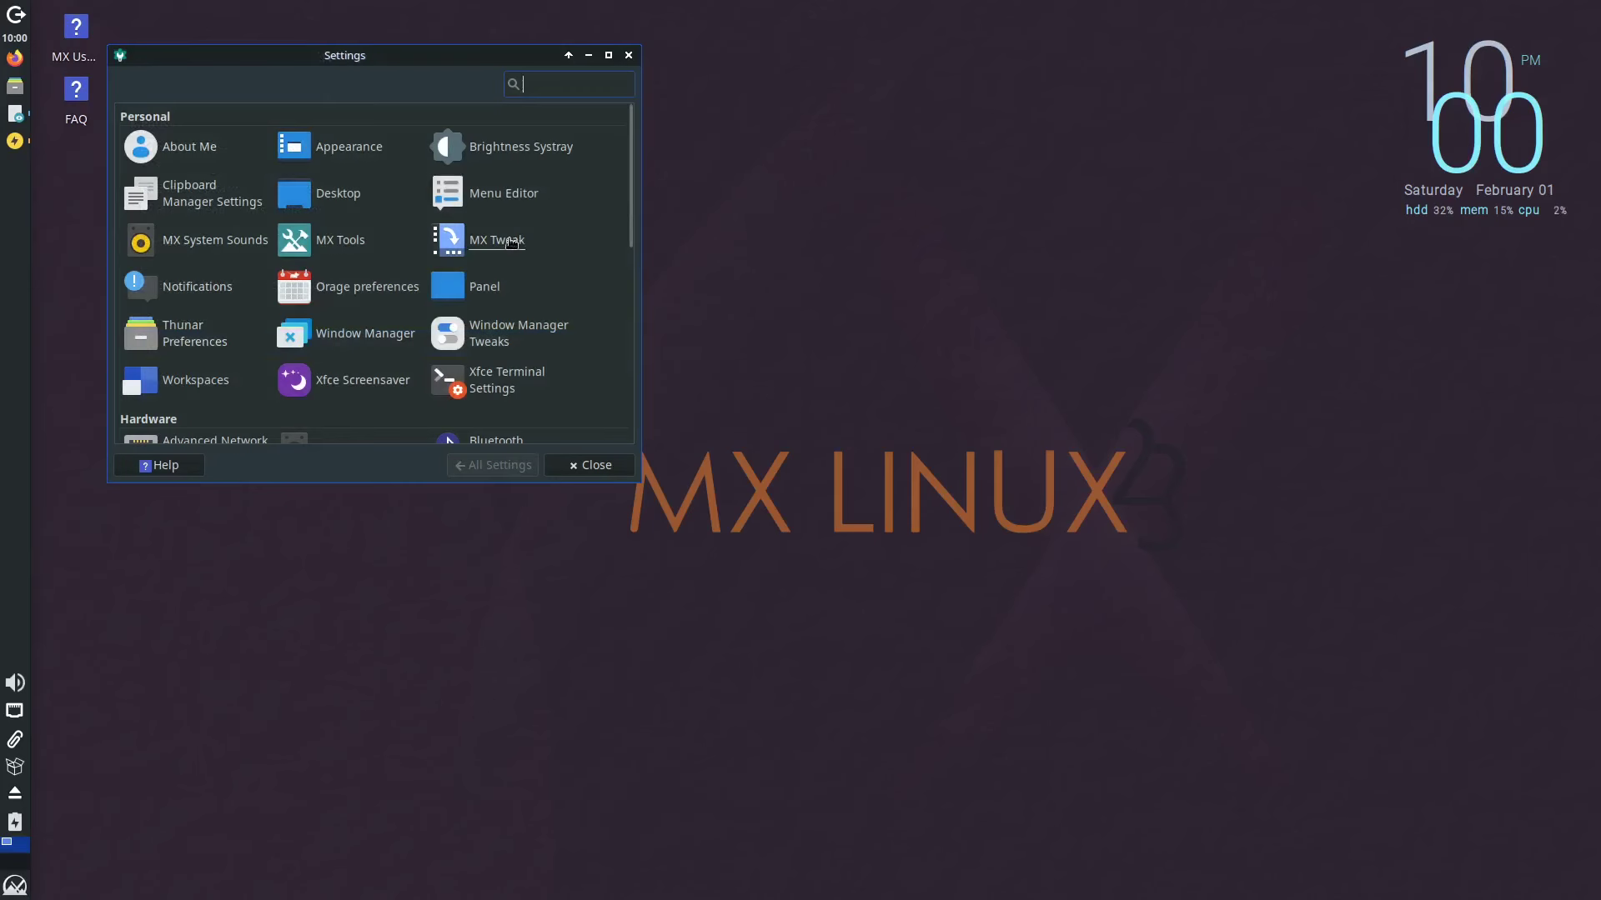
click(511, 242)
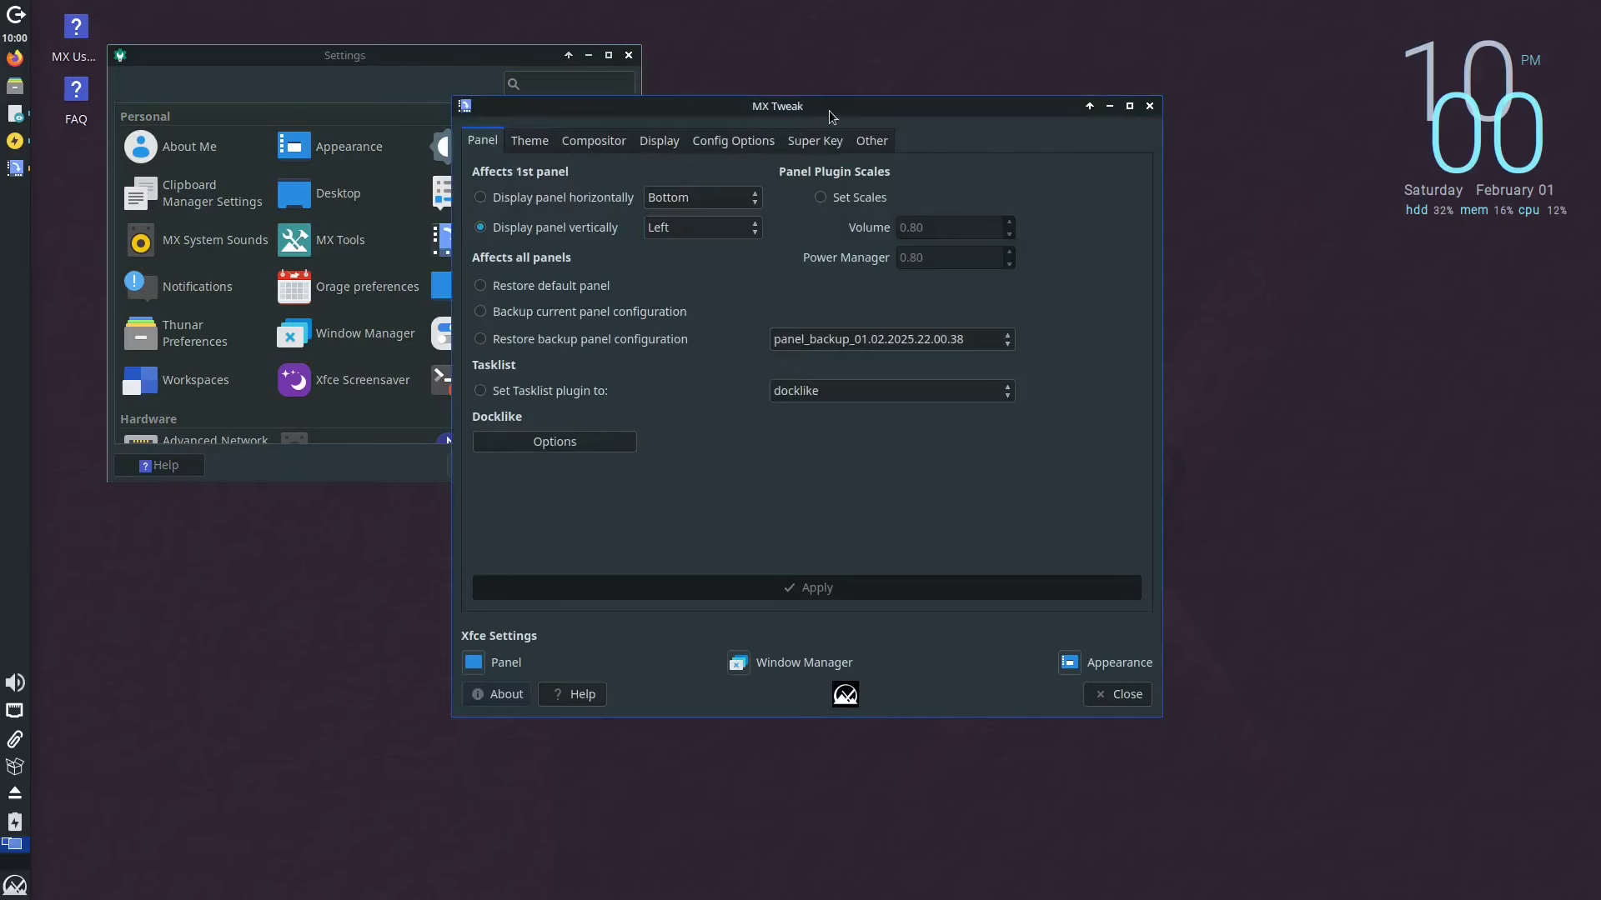
drag(850, 110, 511, 240)
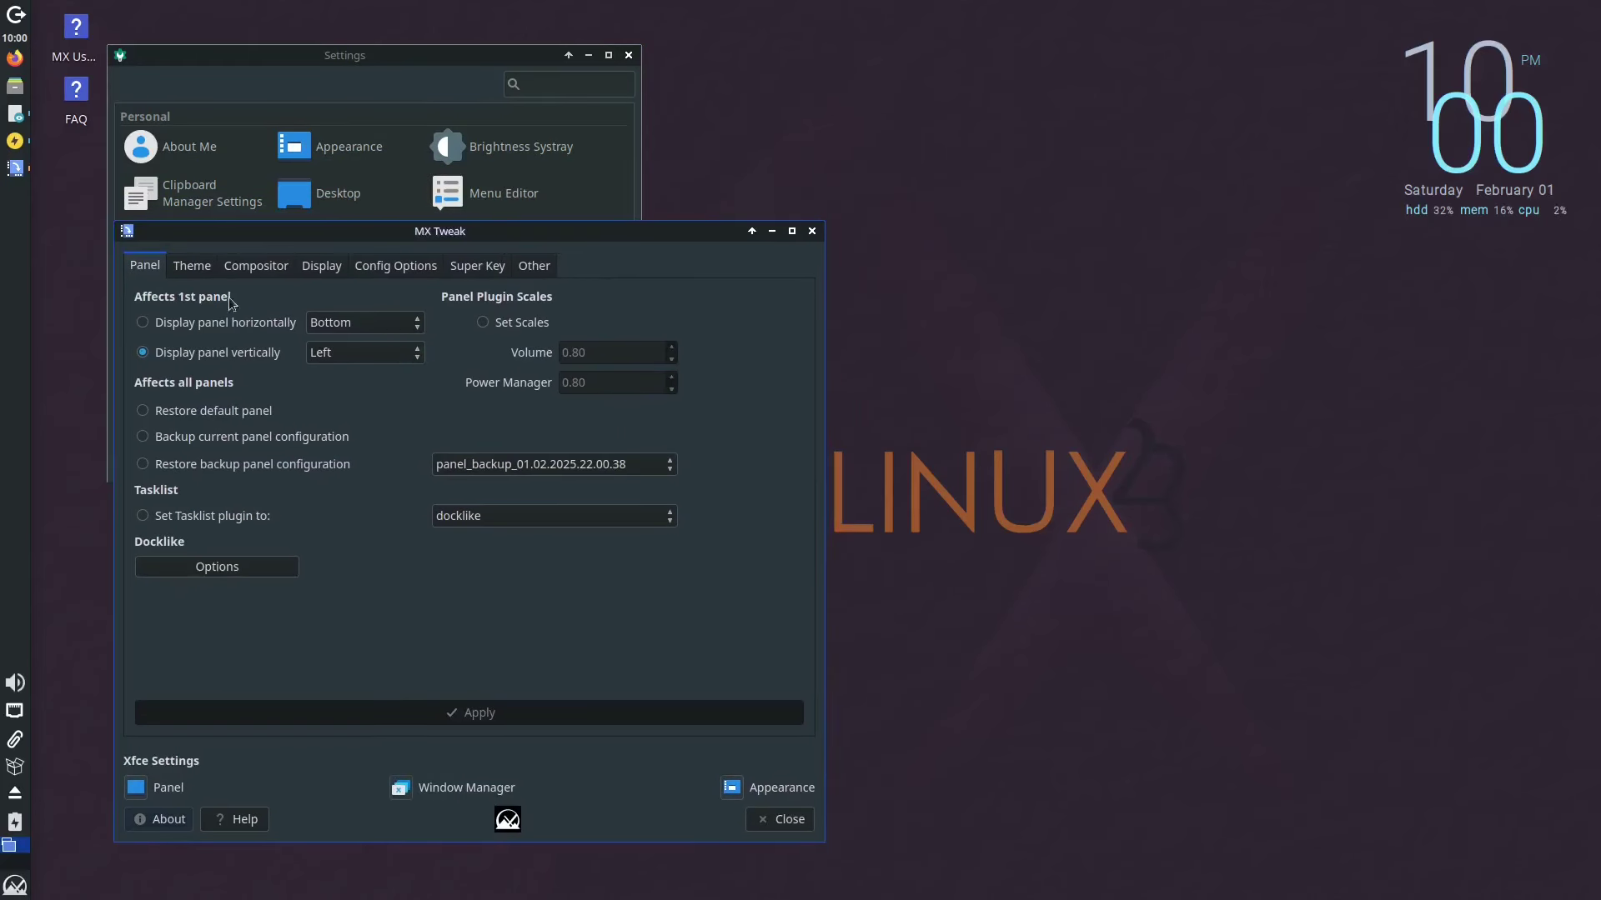
- Try displaying the vertical panel on the Right side of the desktop and set it back to Left
click(193, 267)
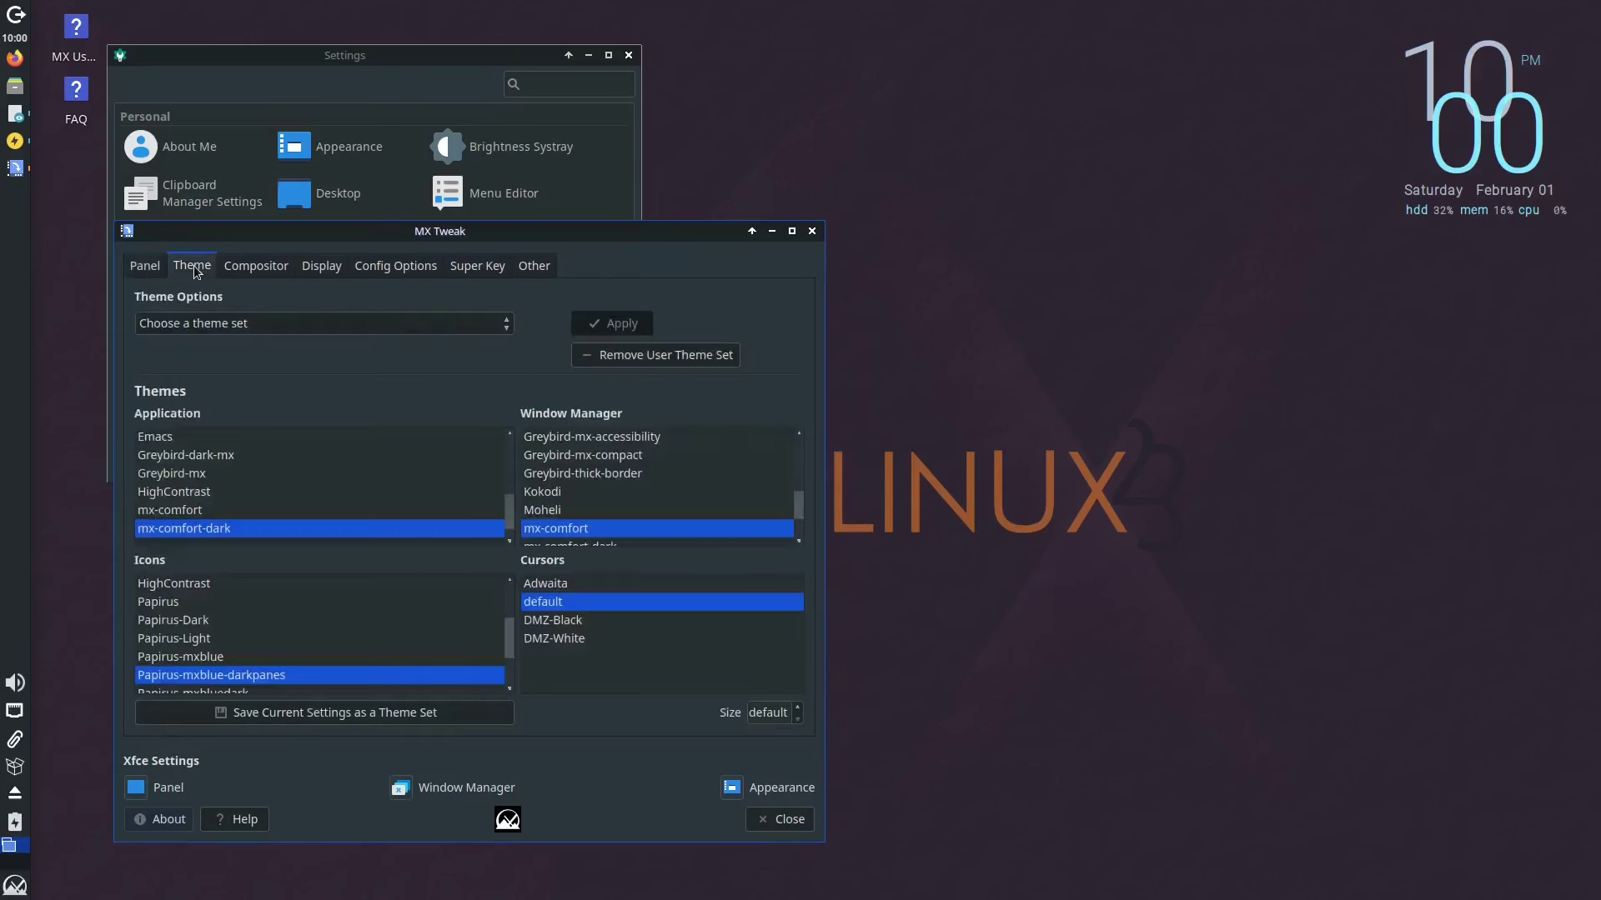
click(145, 271)
click(347, 357)
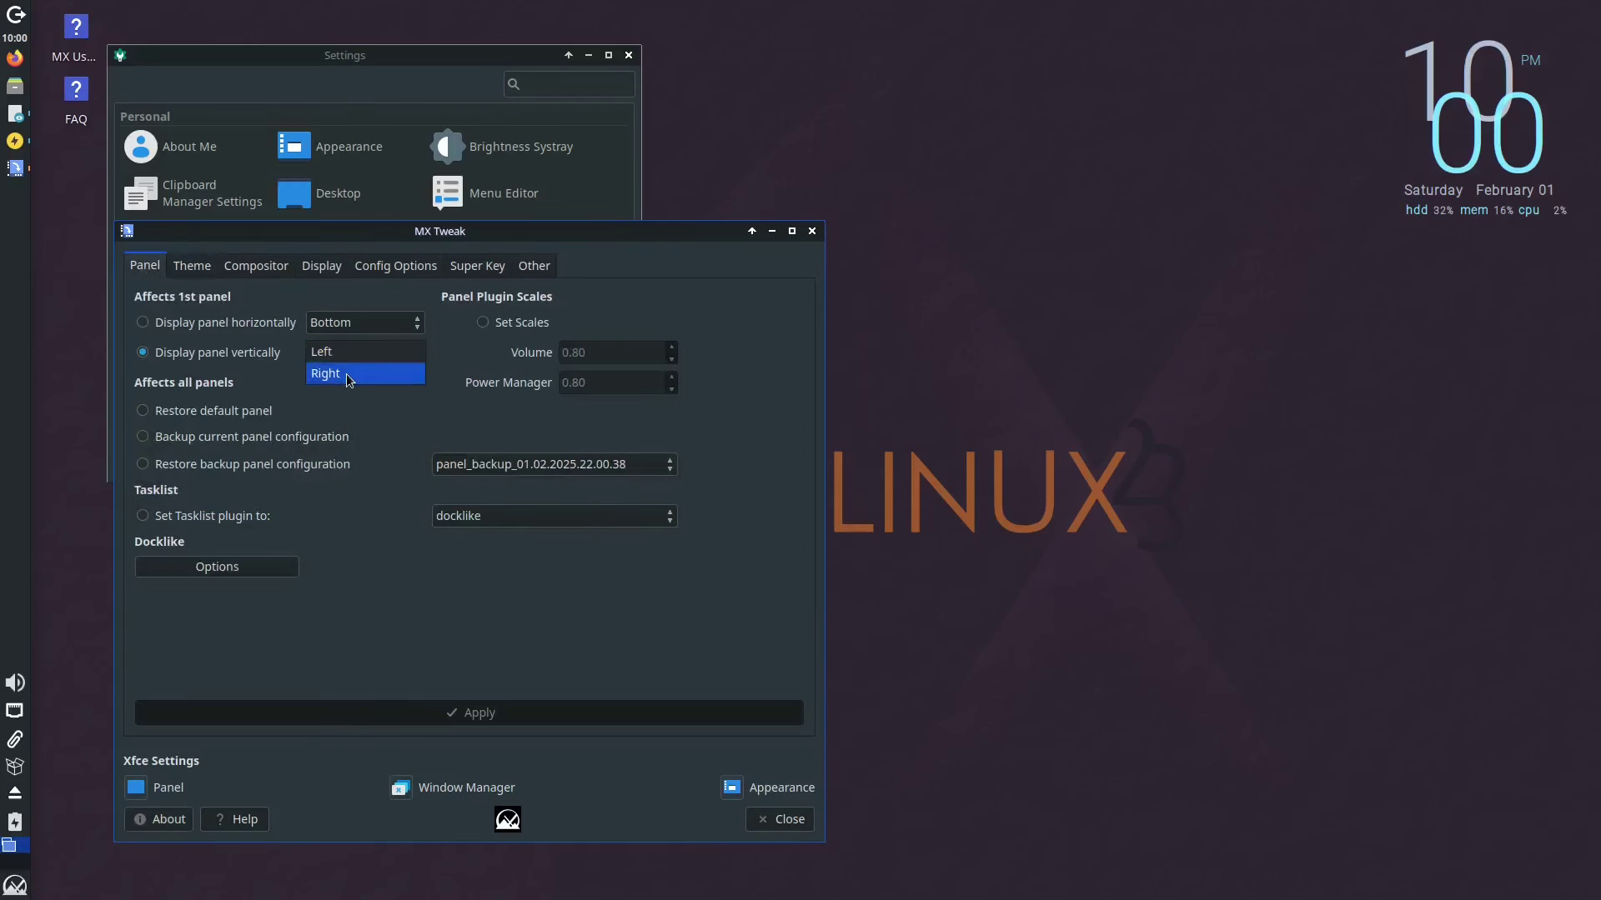
click(347, 373)
click(347, 351)
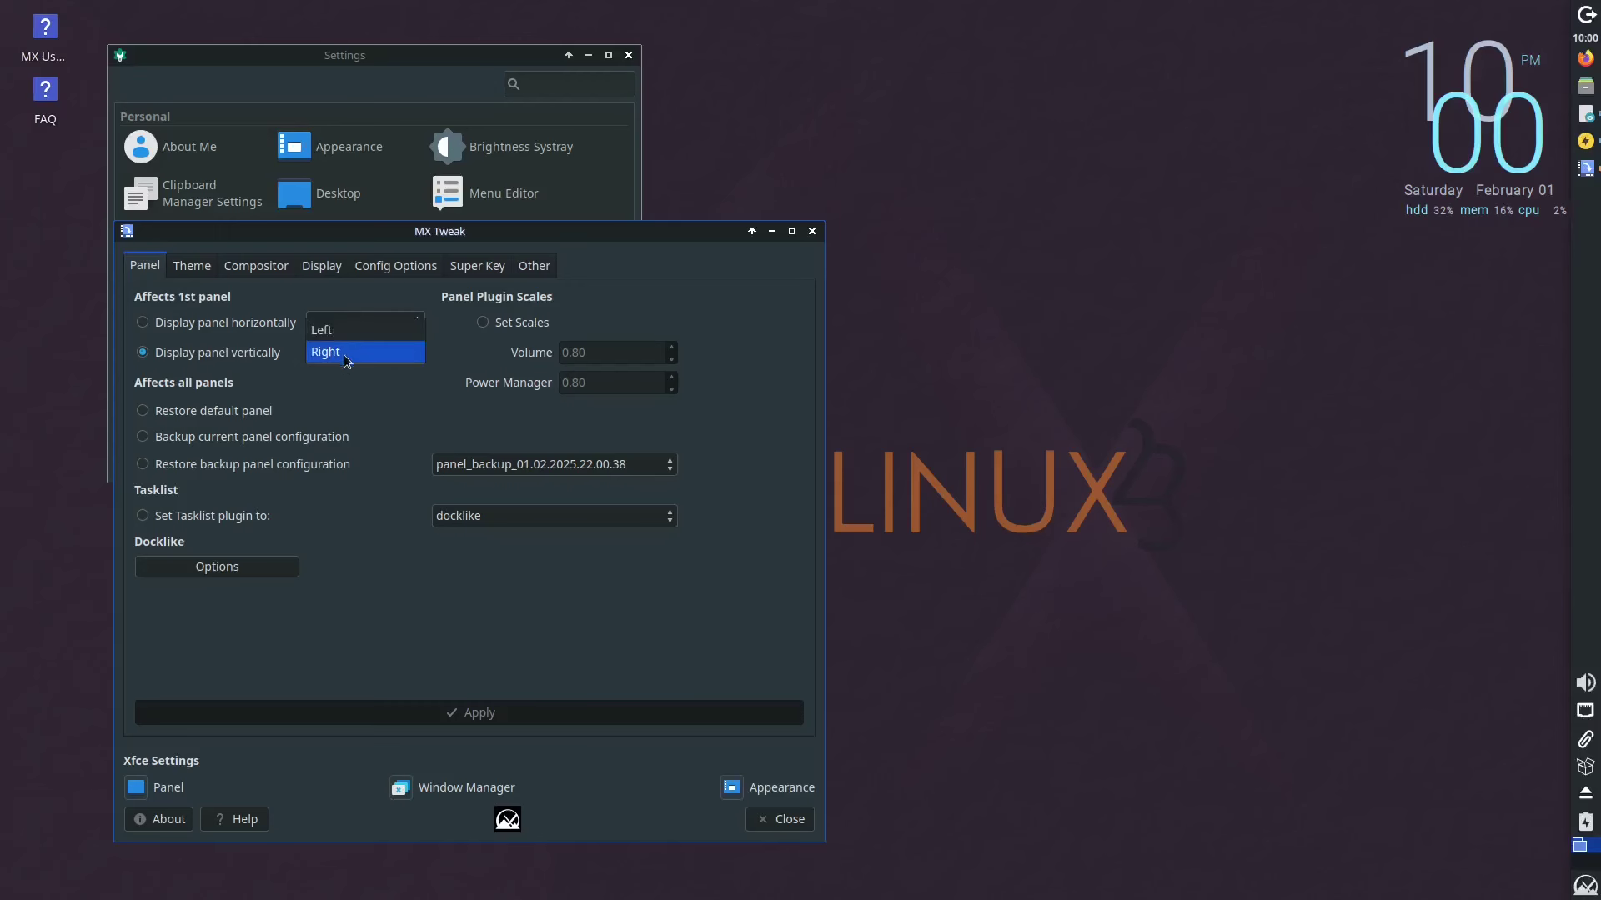
click(343, 333)
- Review MX Tweak's Theme, Compositor, Display, Config Options, Super Key and Other settings, and close MX Tweak and the Settings window
click(190, 267)
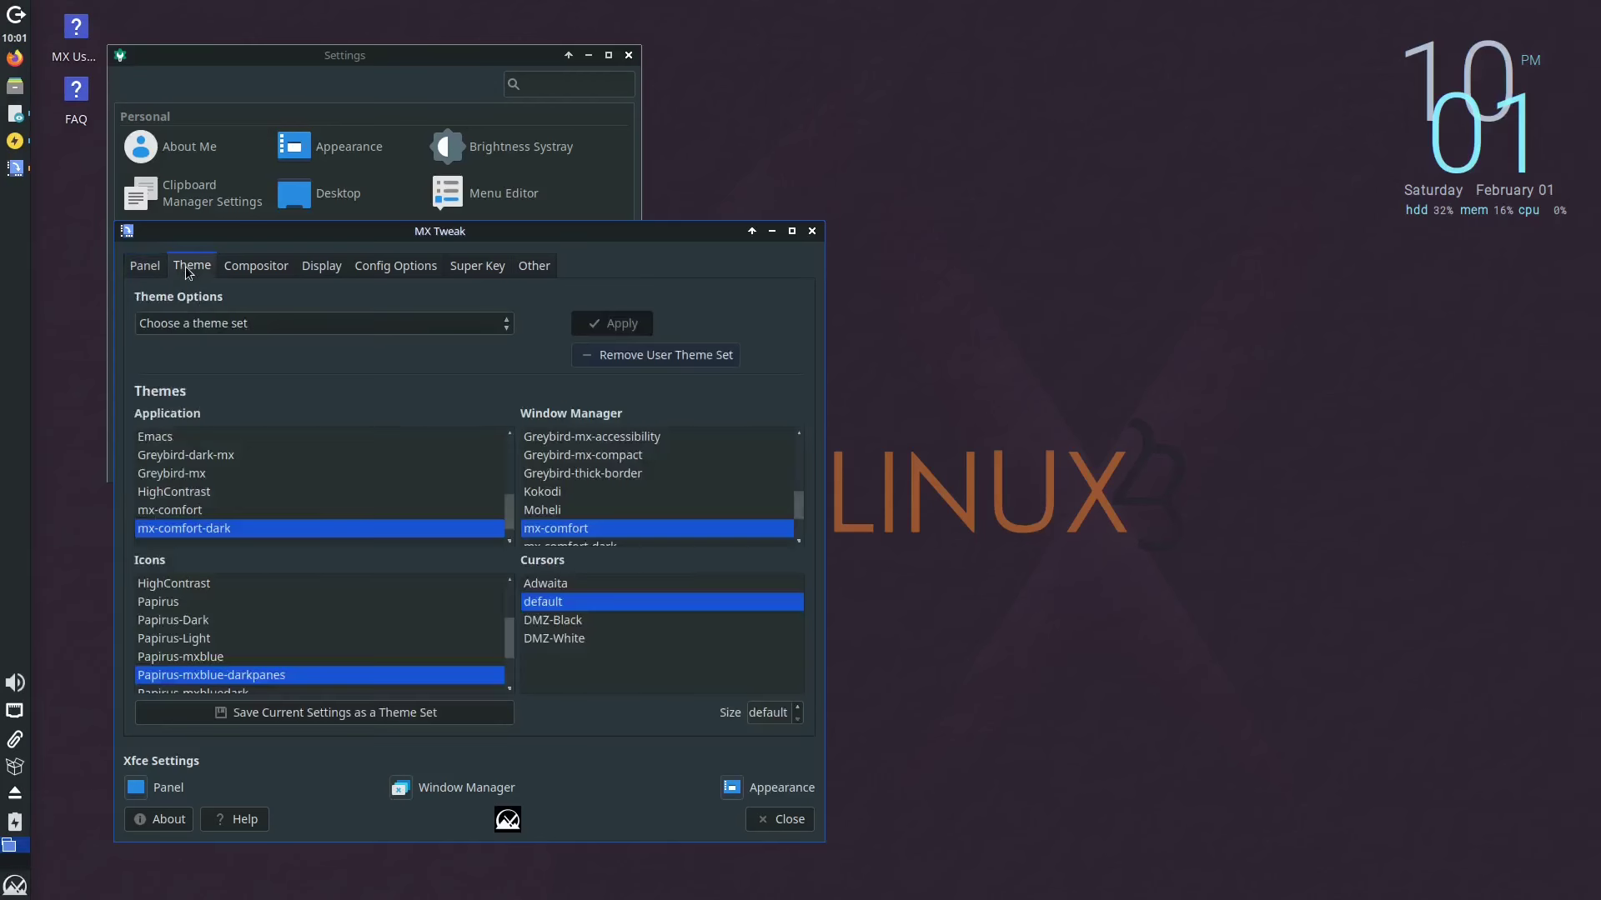
click(266, 272)
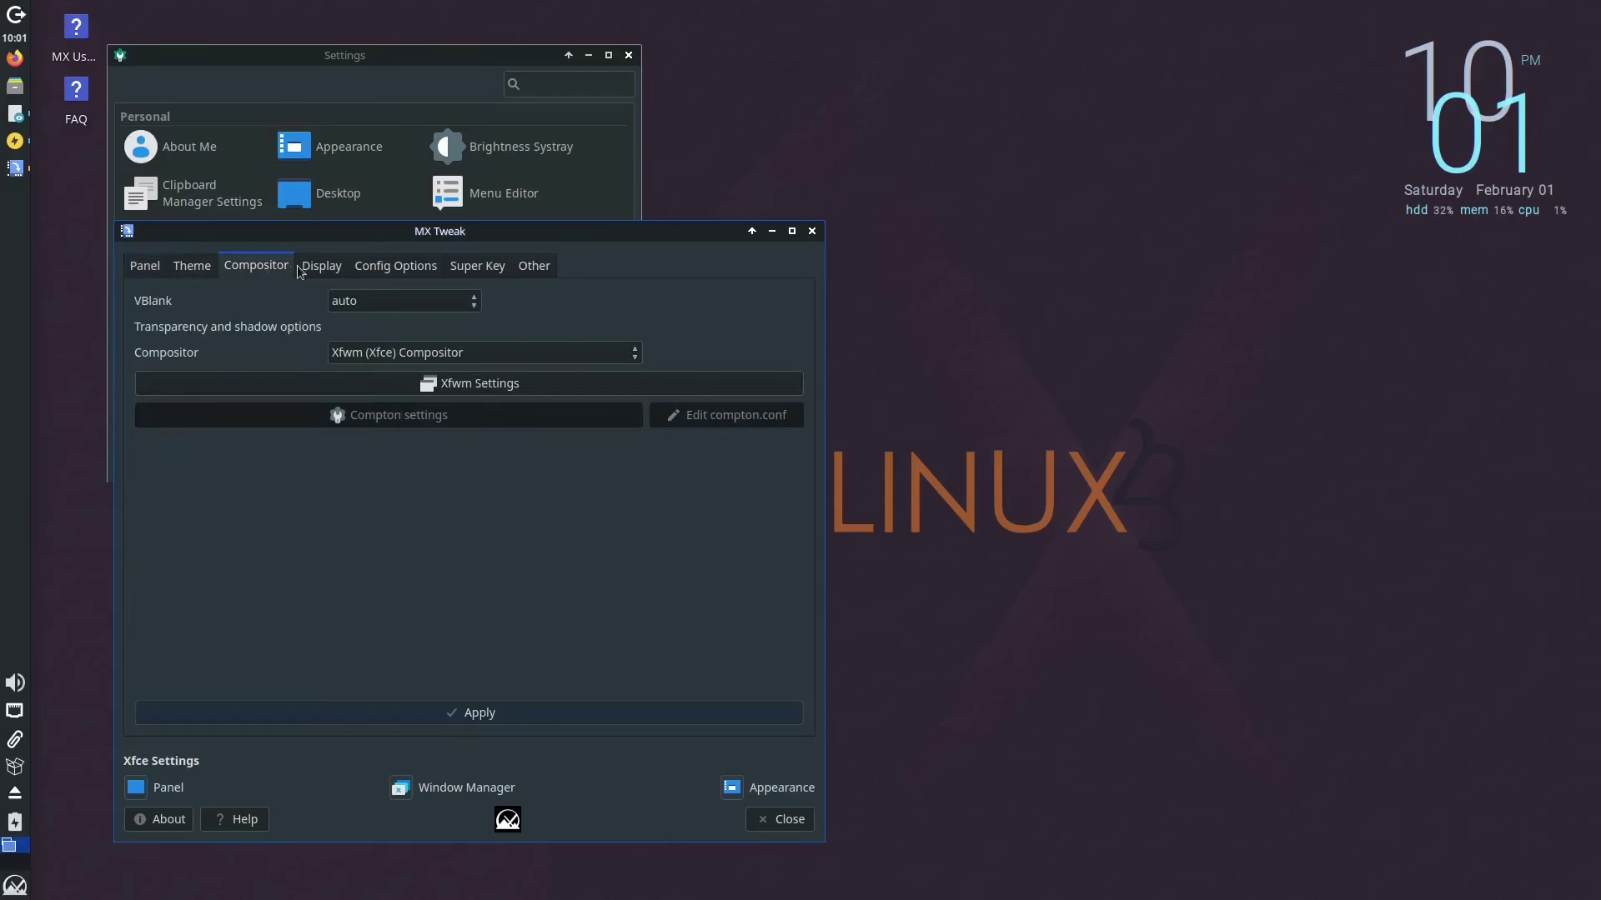
click(318, 273)
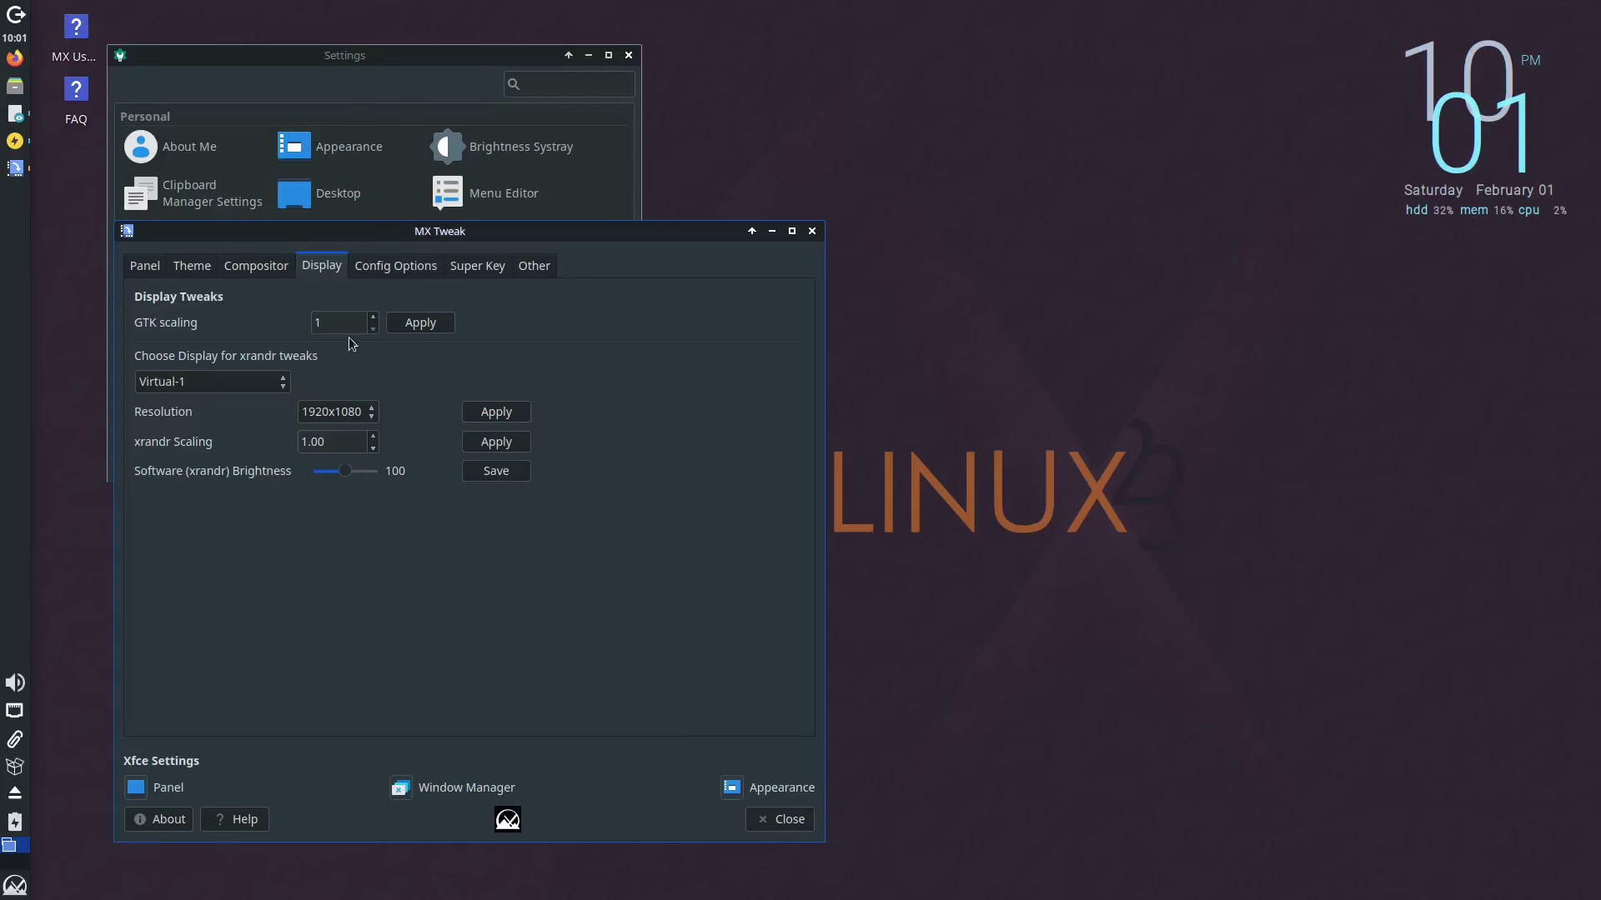
click(373, 270)
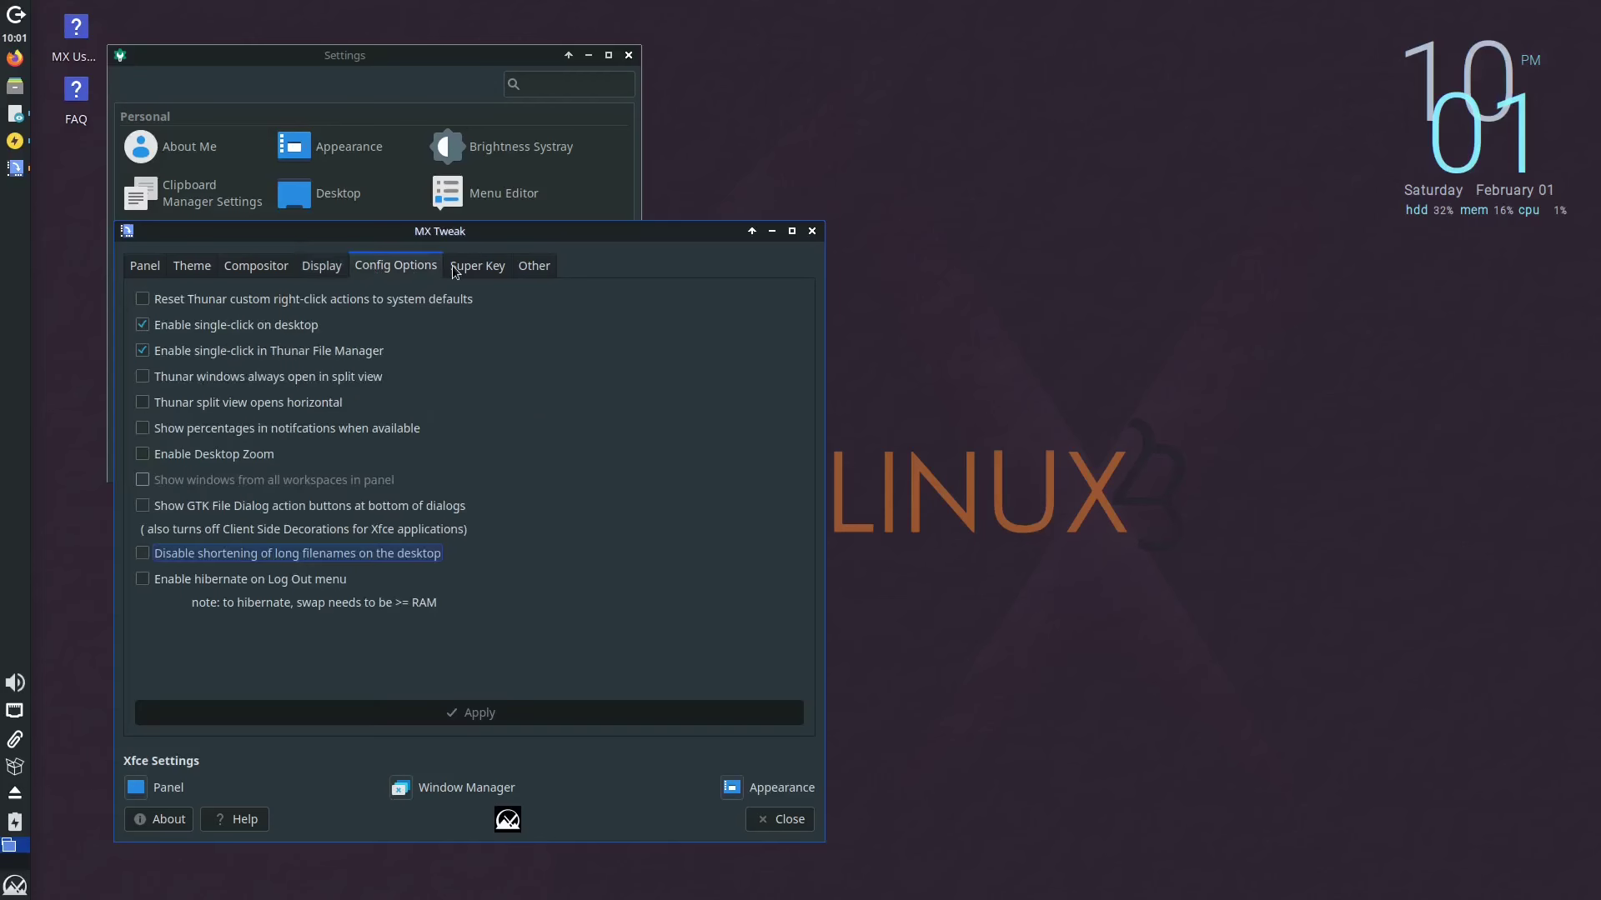
click(475, 267)
click(540, 267)
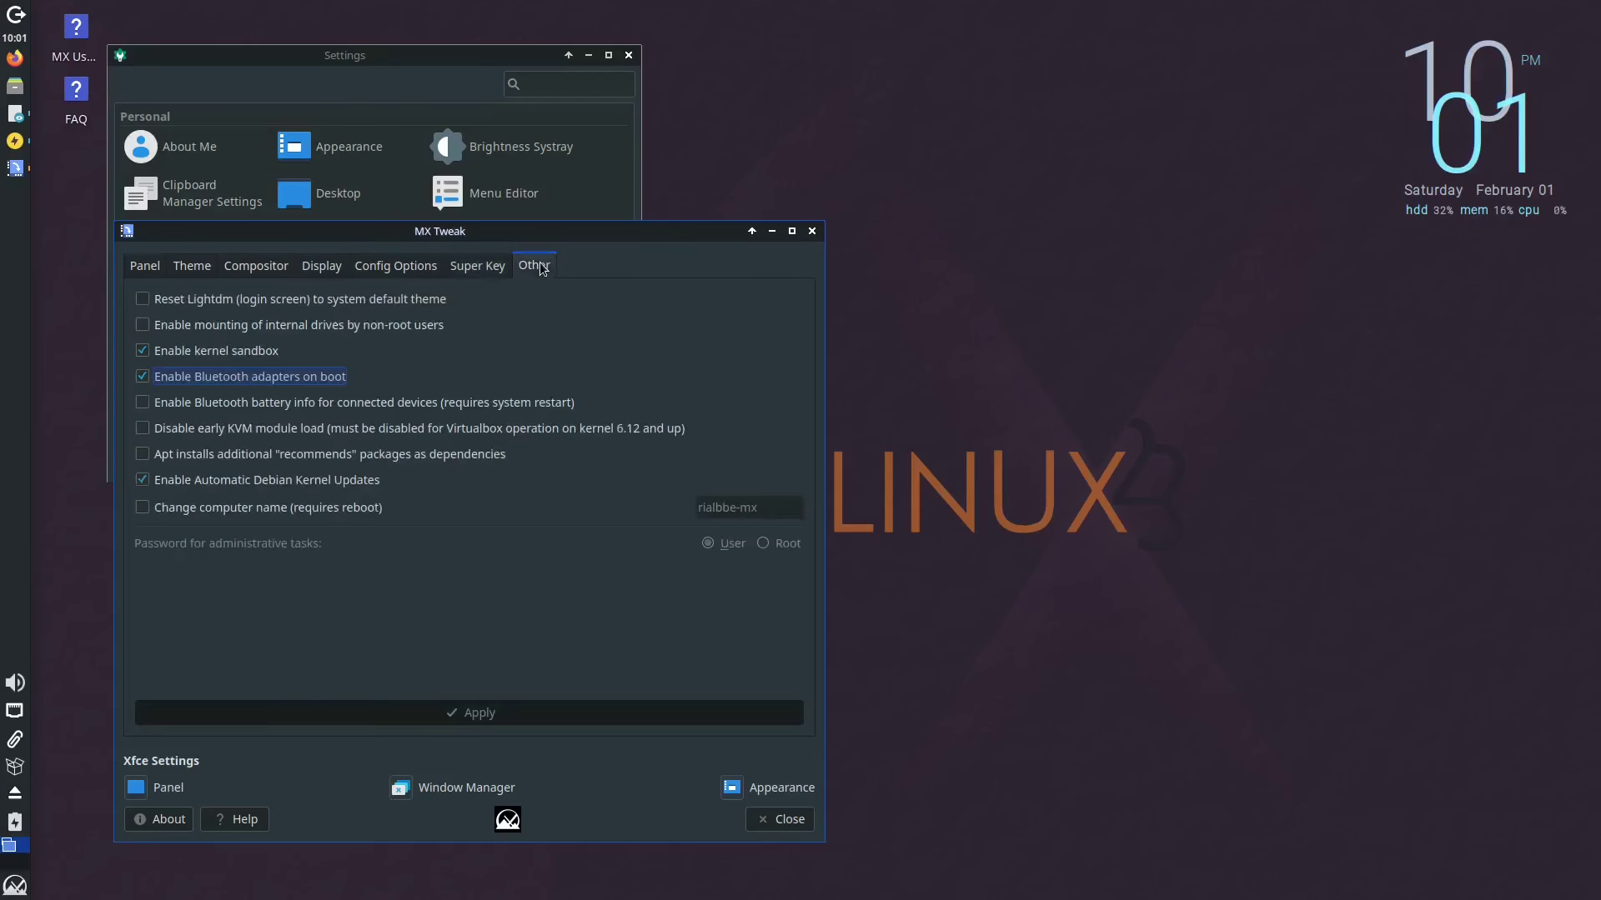
click(151, 269)
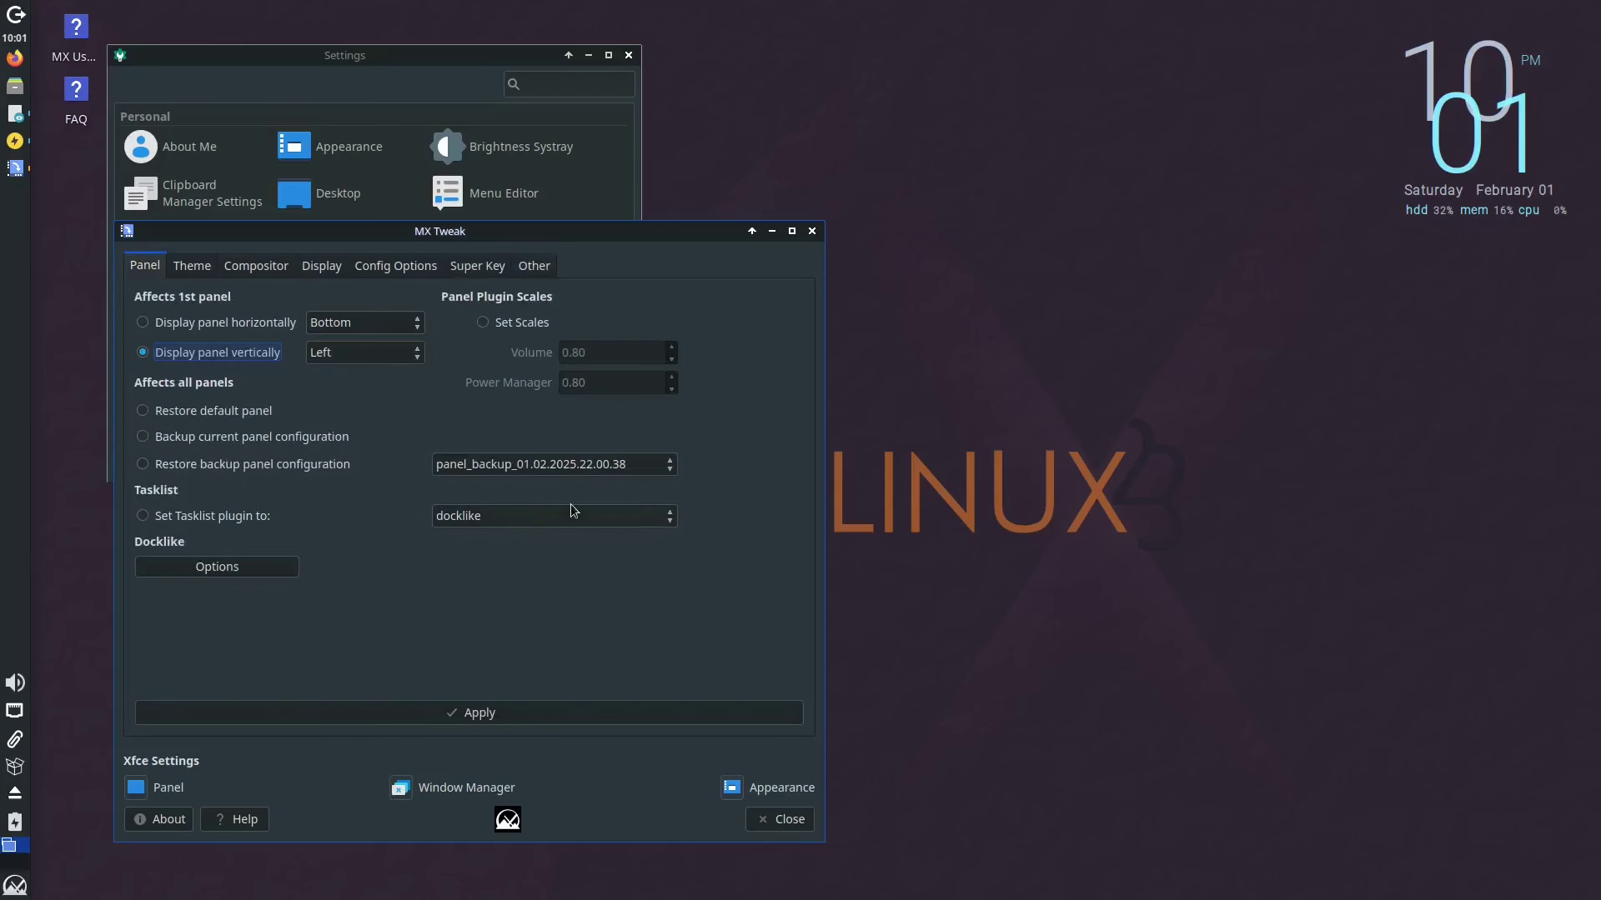
click(782, 819)
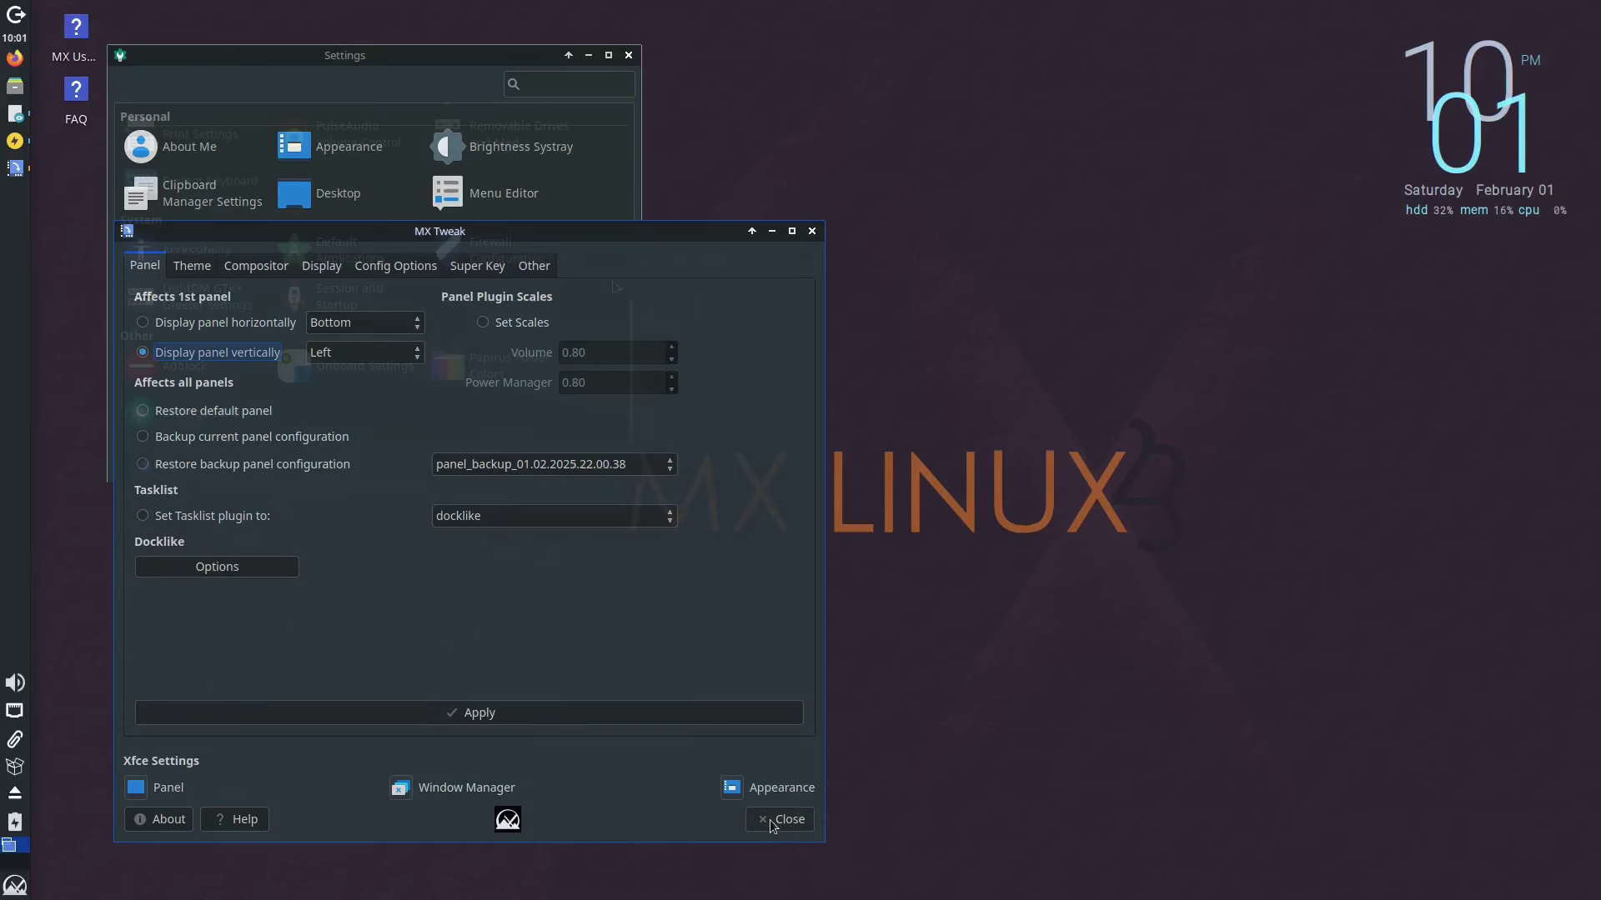
click(629, 56)
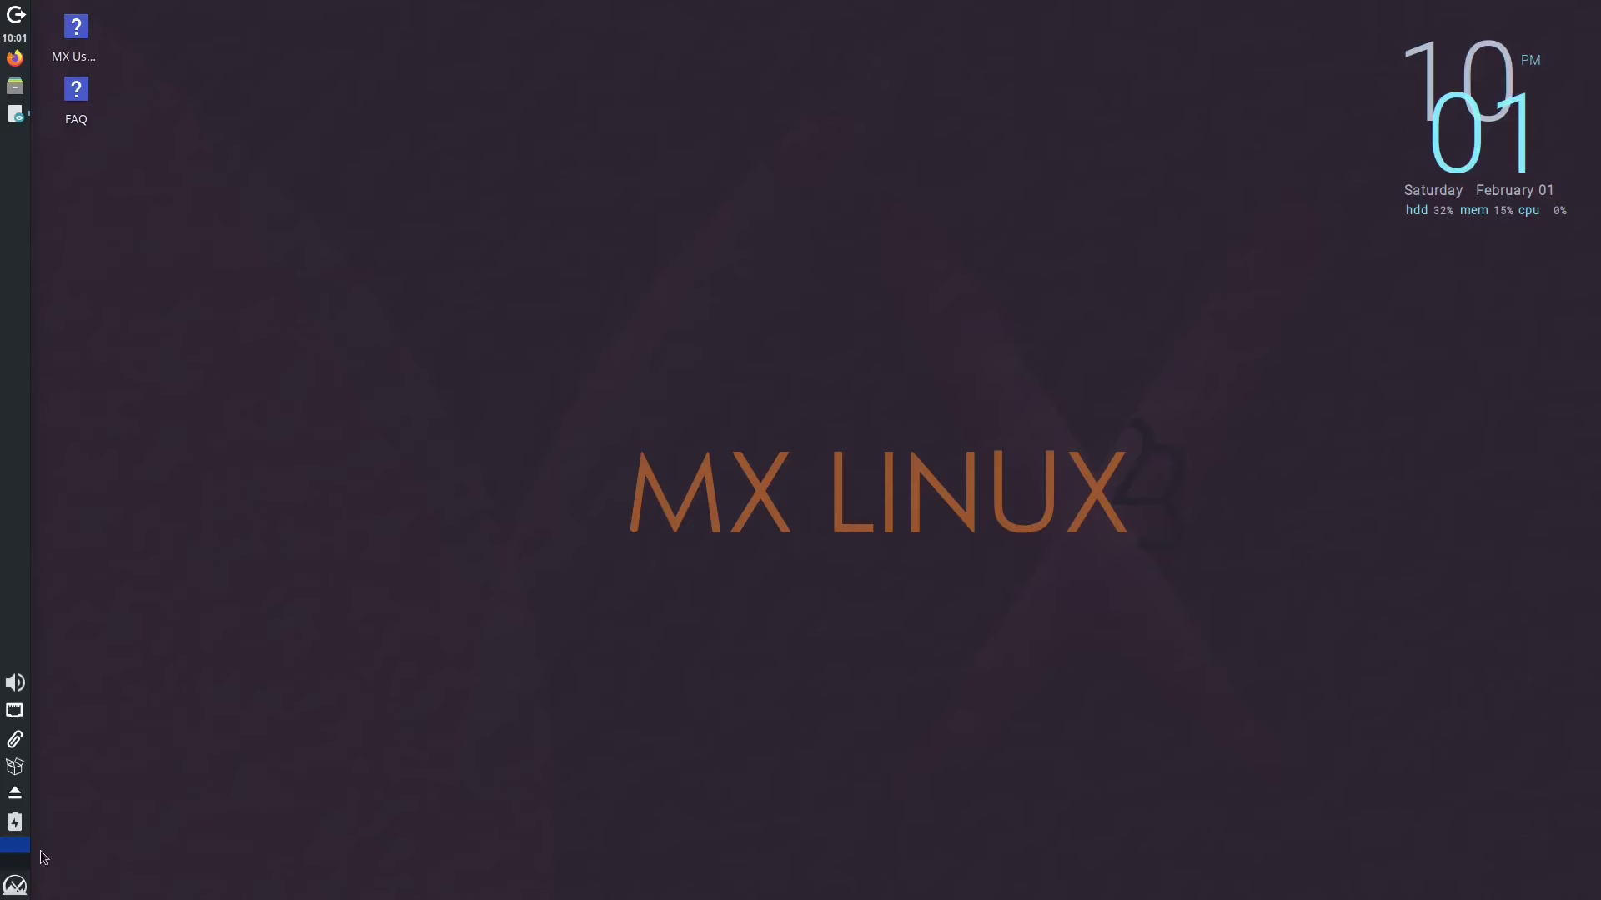
- Open the application menu and look through the All Applications and Accessories listings
click(15, 885)
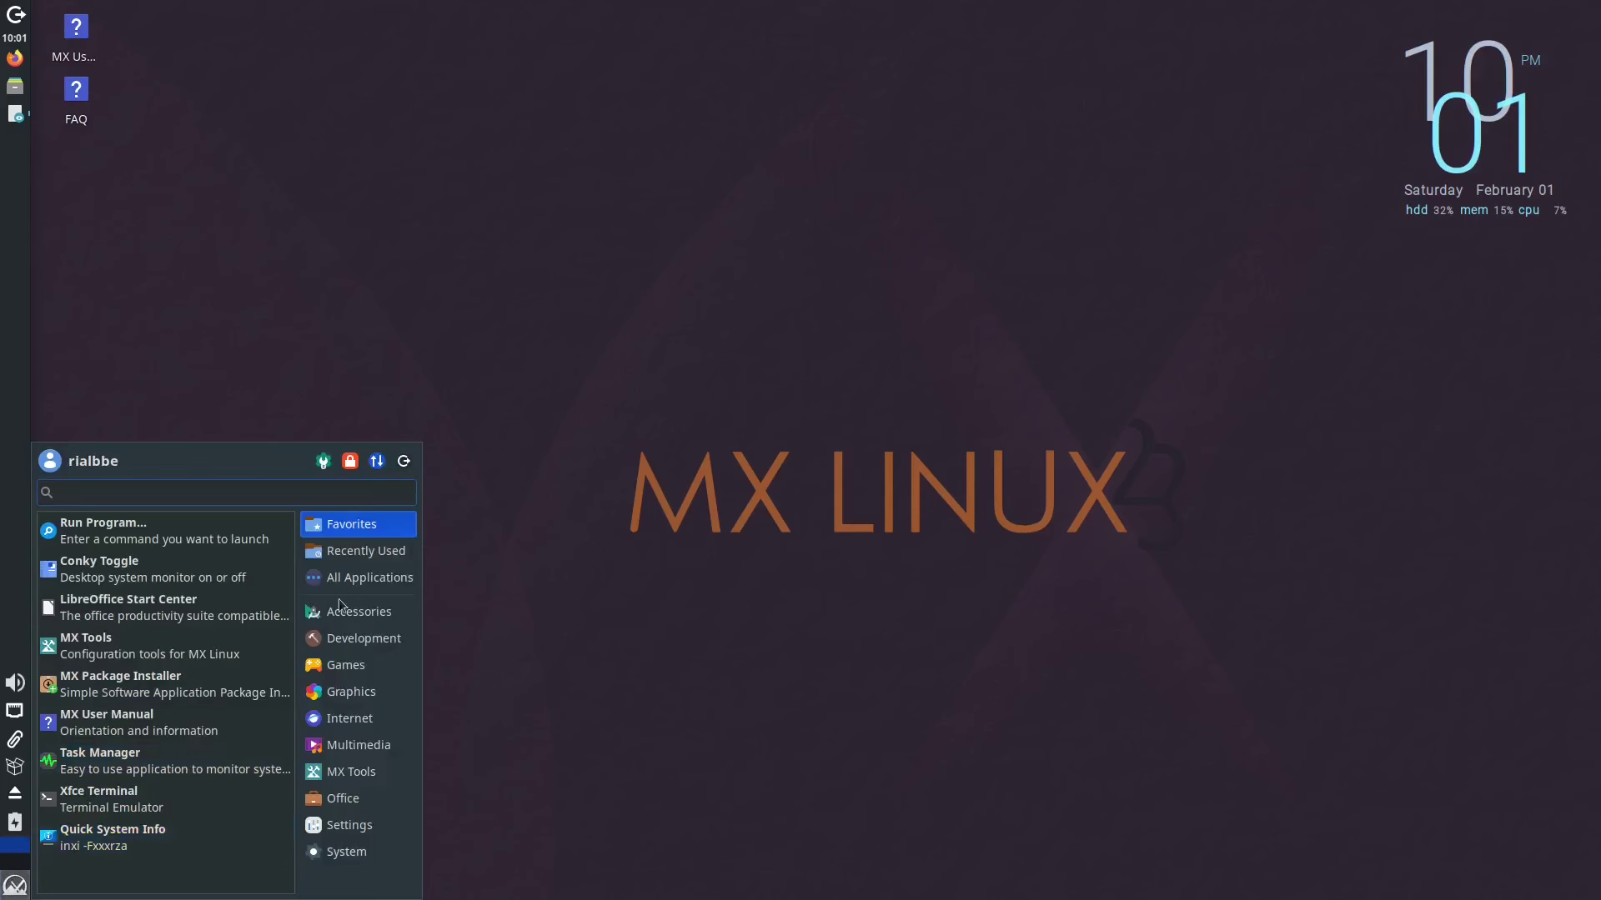
mouse_move(376, 582)
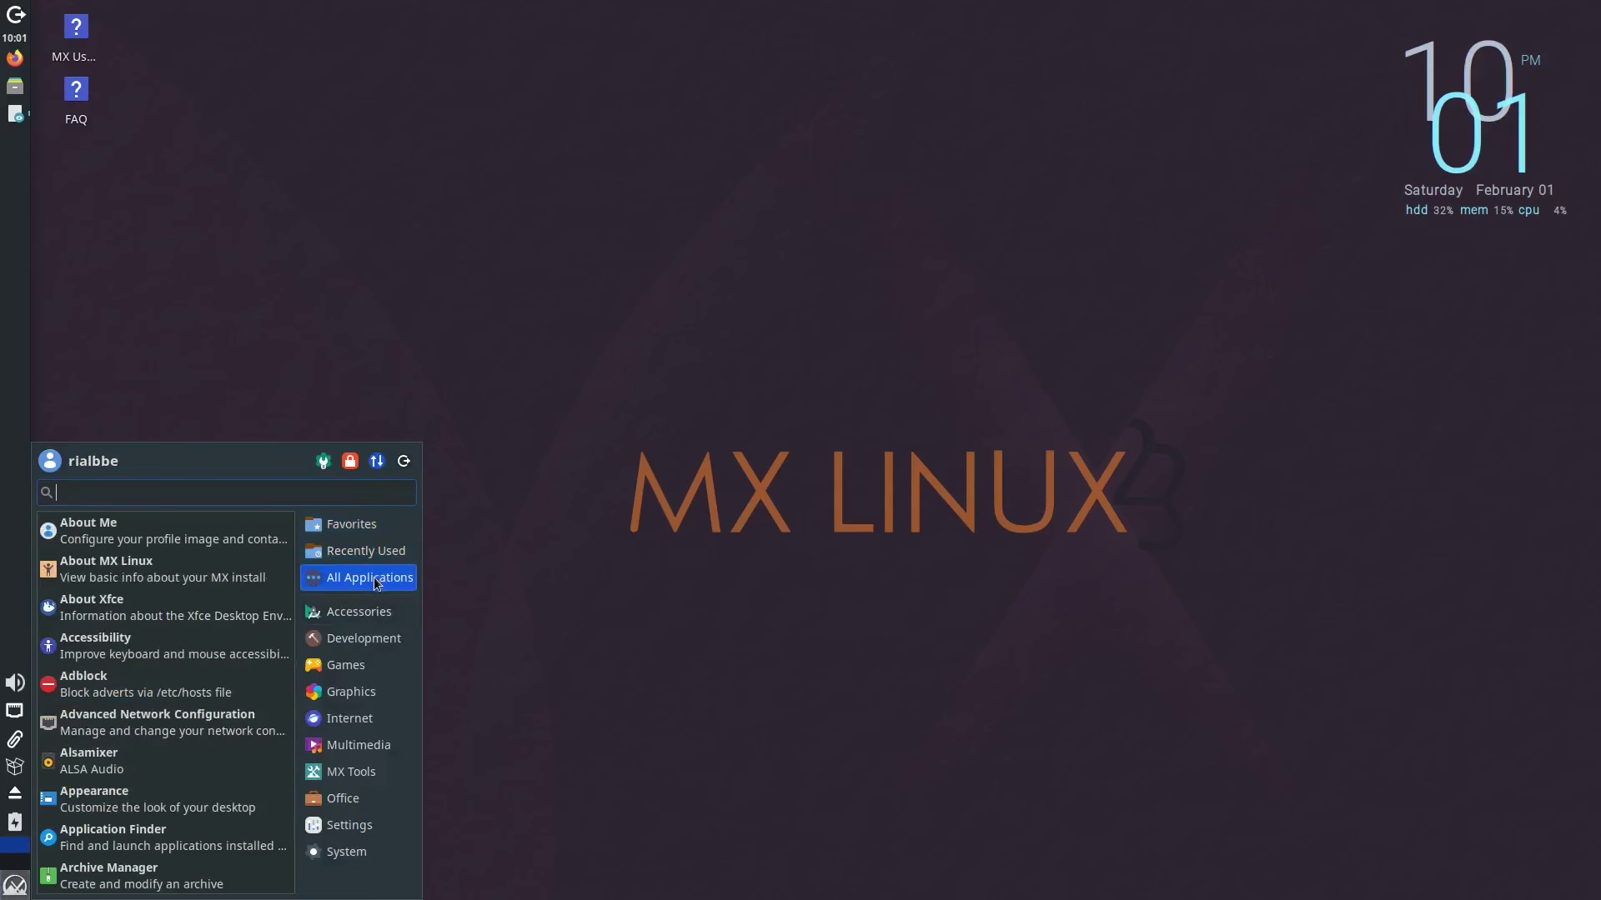
mouse_move(352, 613)
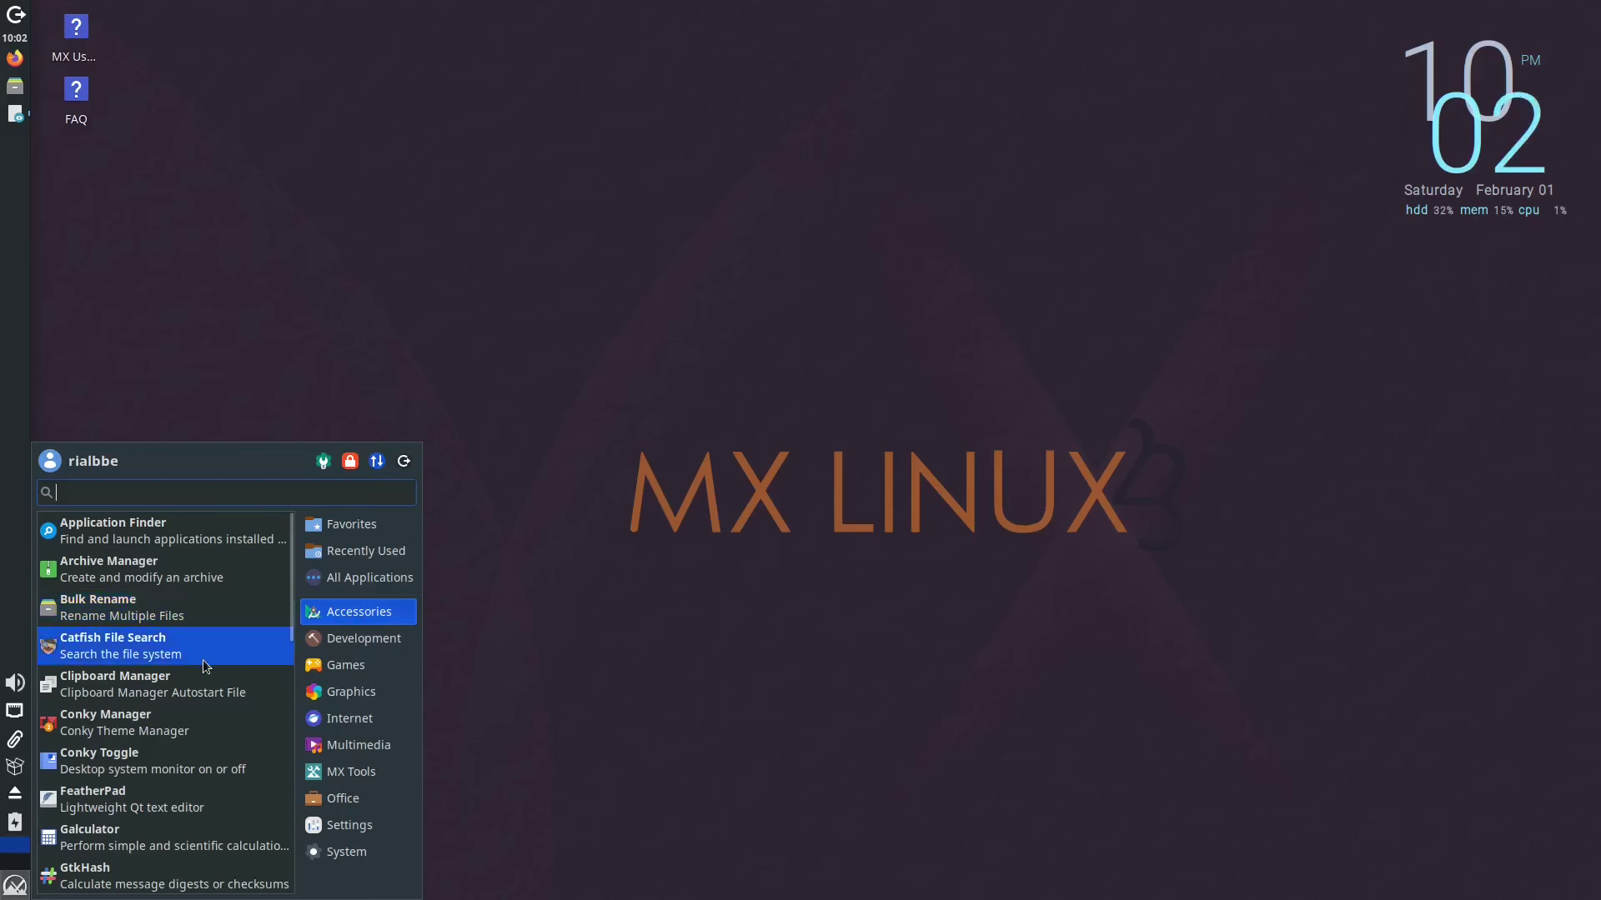
scroll(192, 672, down, 10)
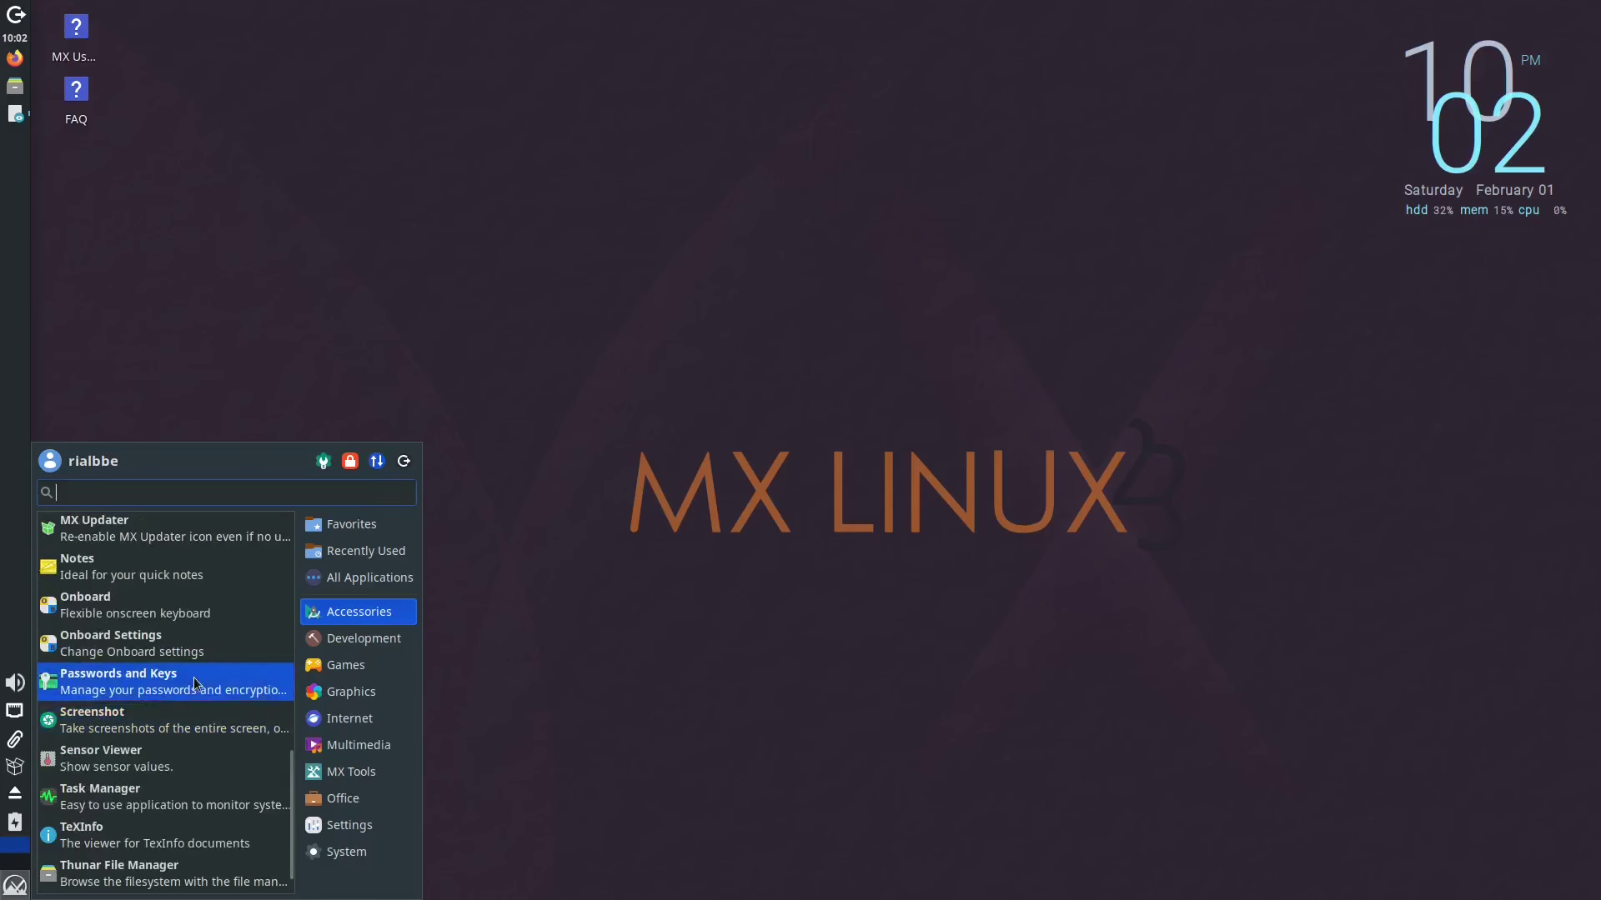
scroll(202, 682, down, 1)
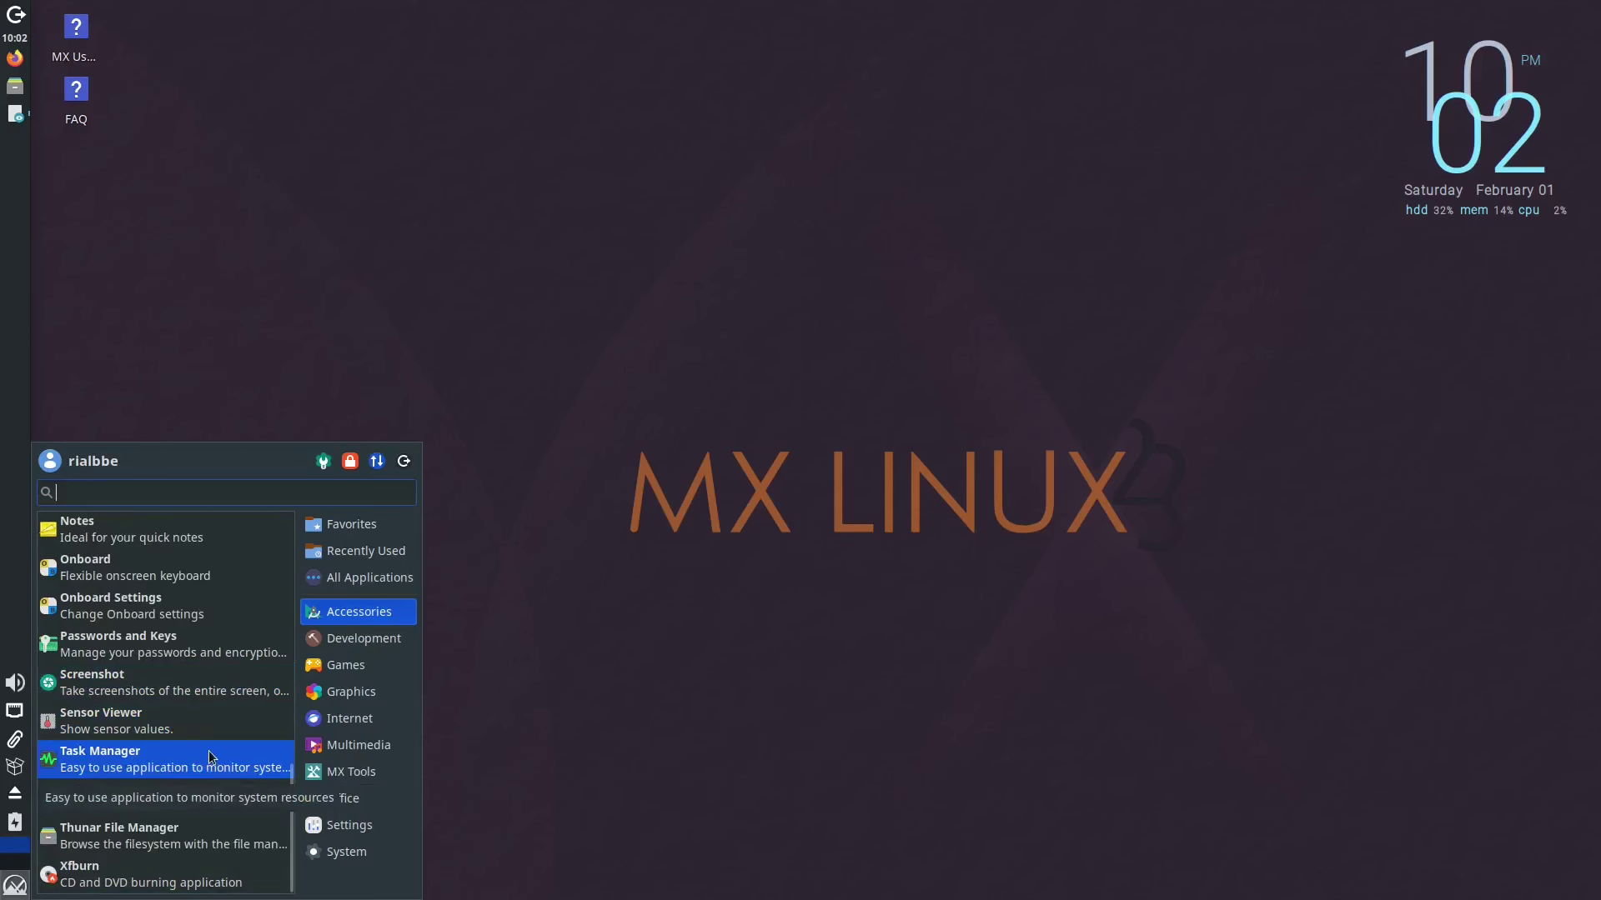
- Examine the installed programs in the Development, Games, Graphics, Internet and Multimedia categories
click(365, 639)
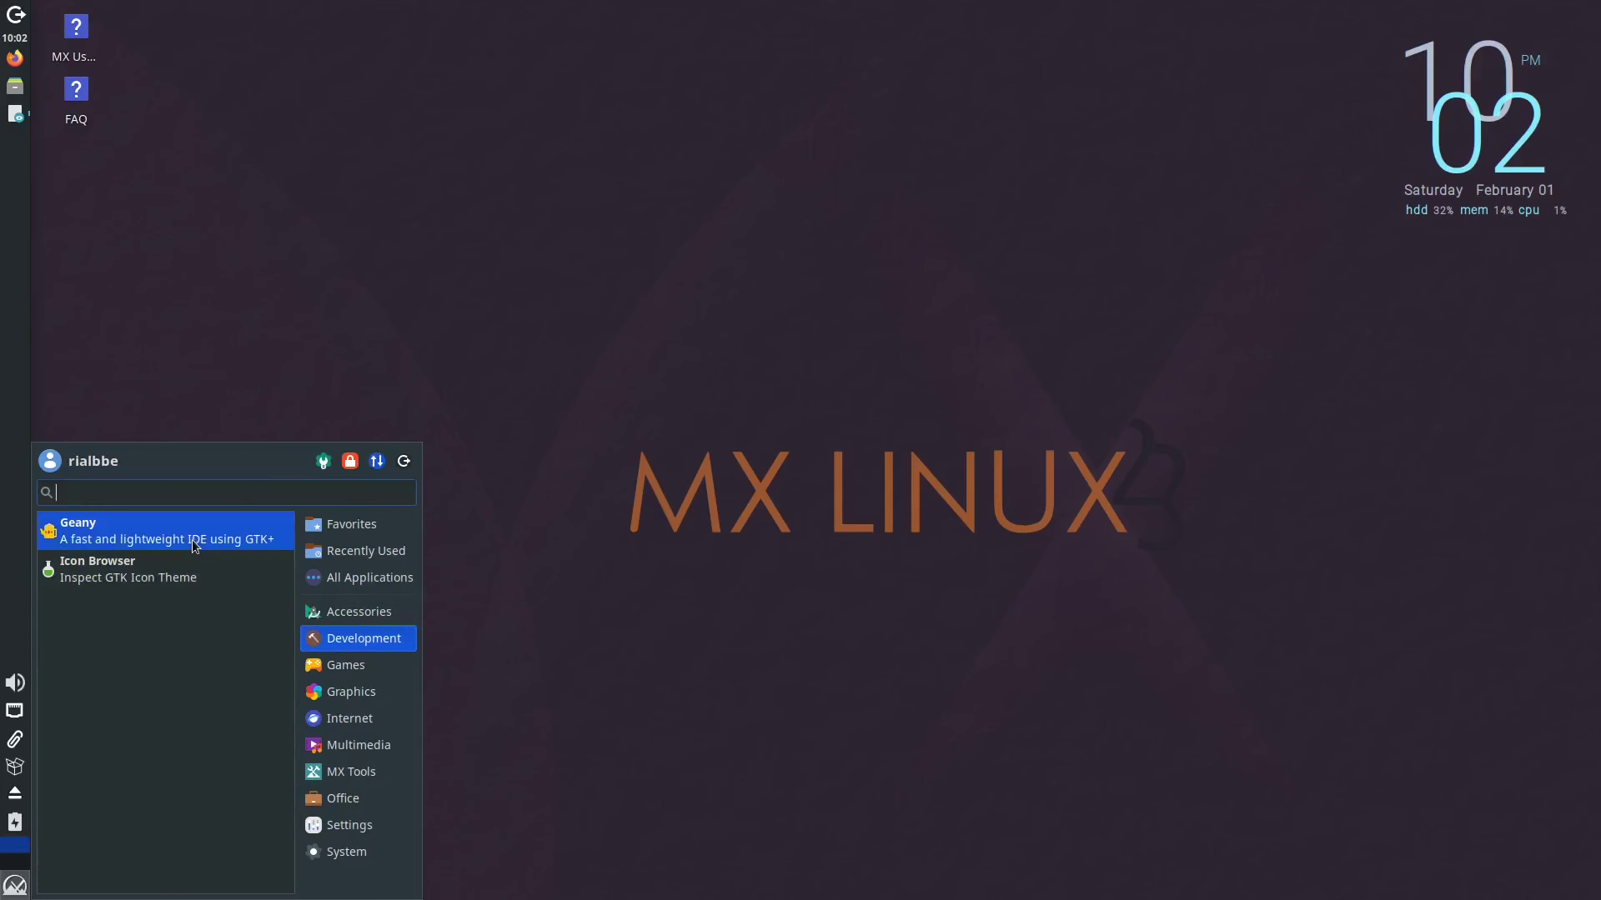
click(342, 672)
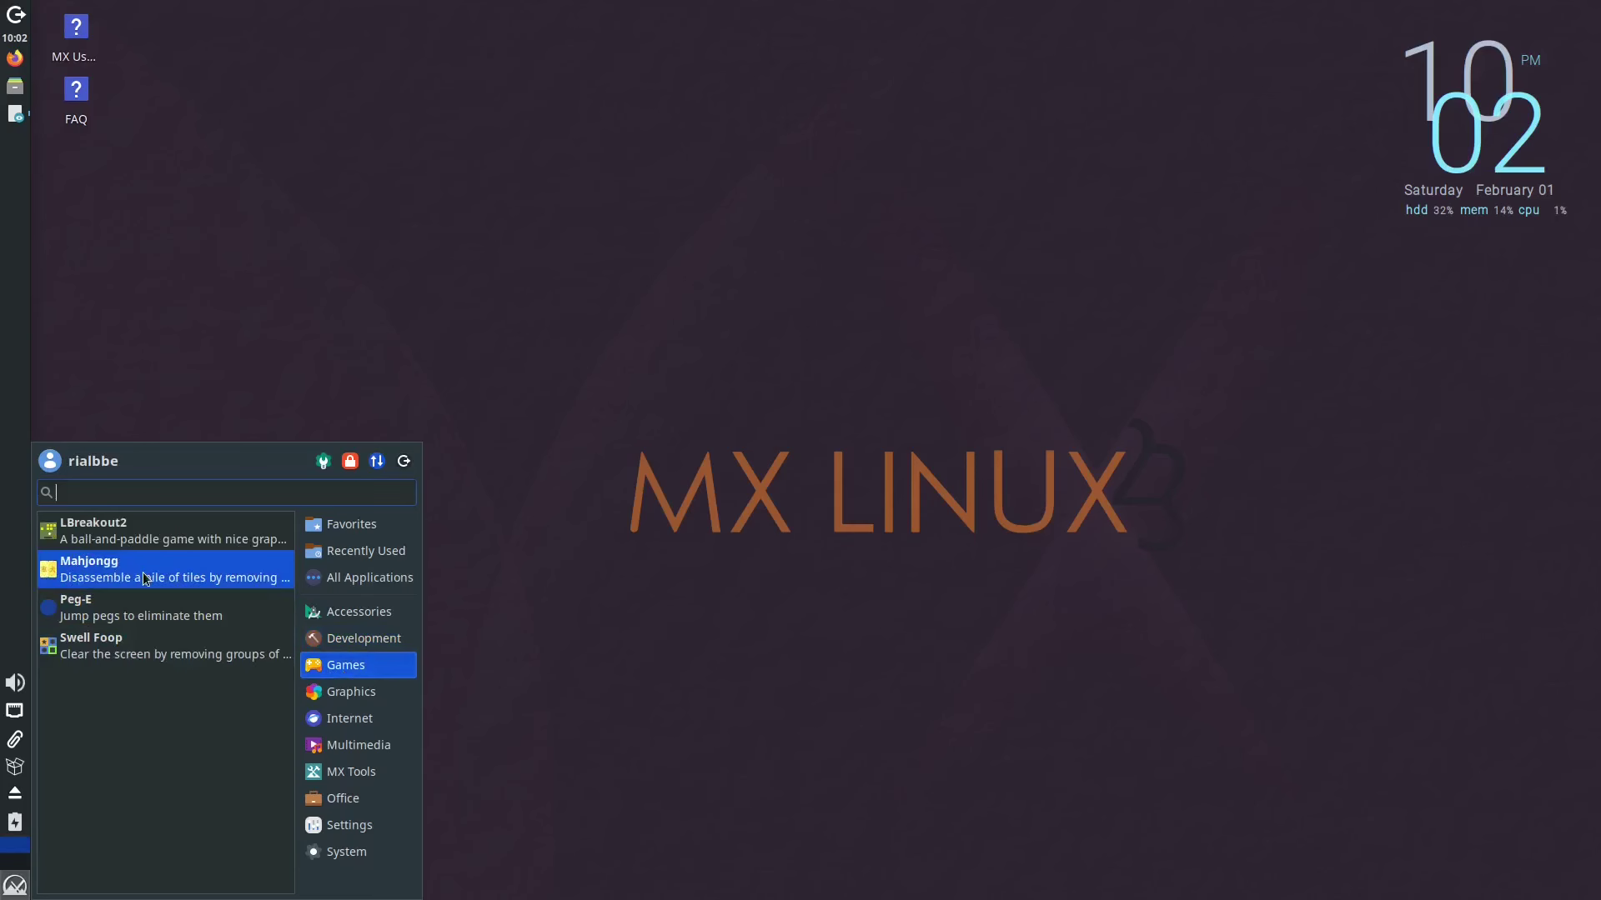
click(349, 699)
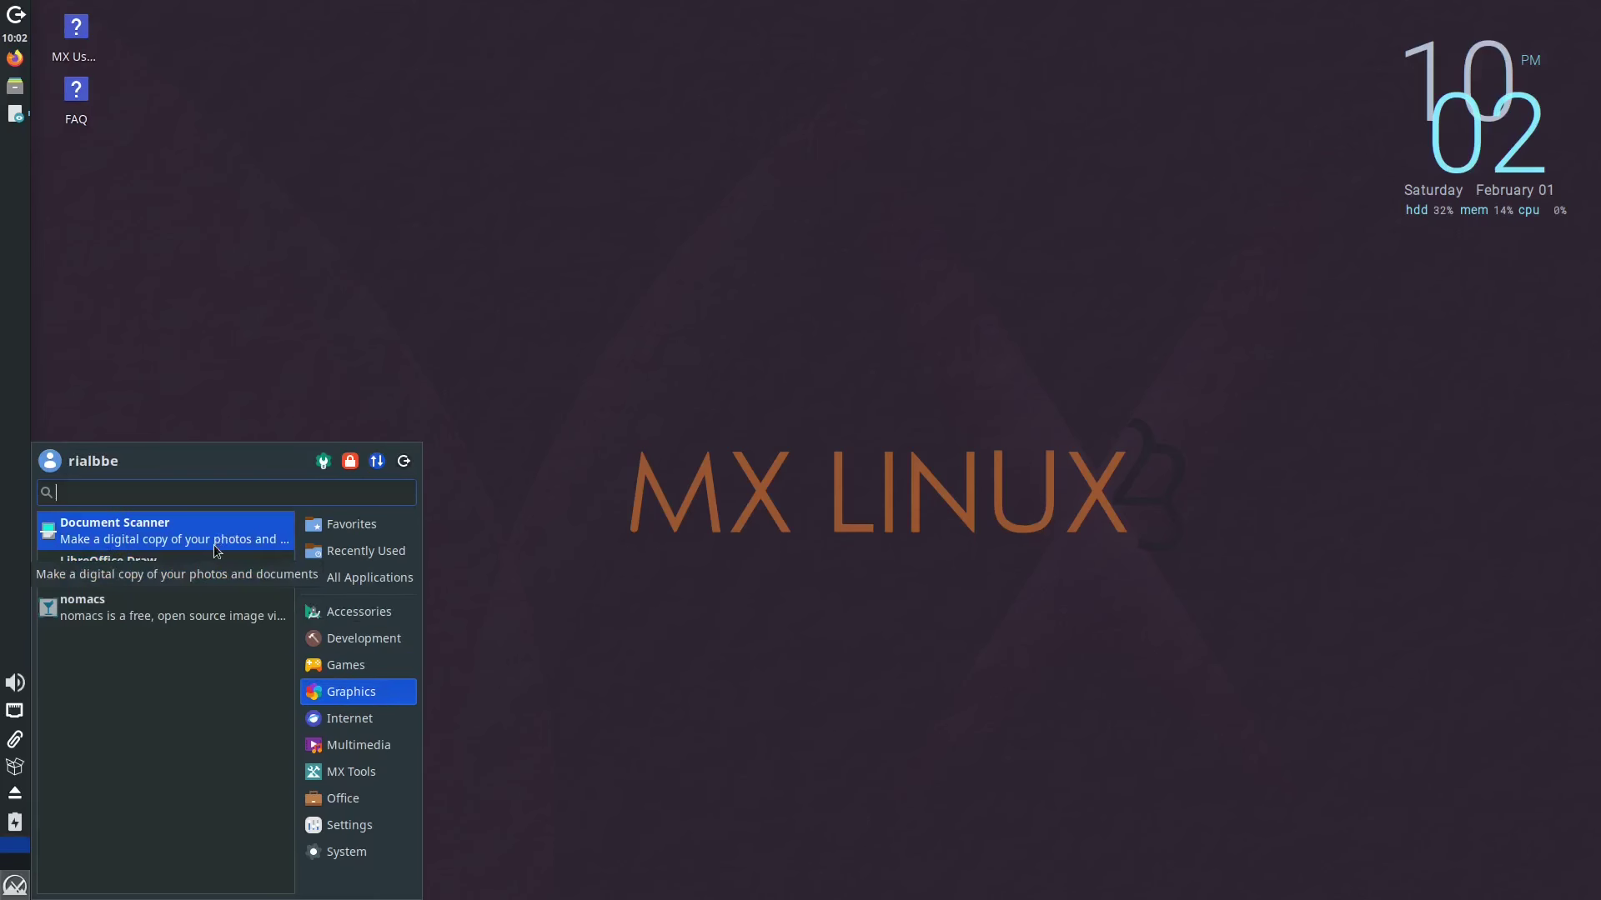
click(339, 722)
click(349, 692)
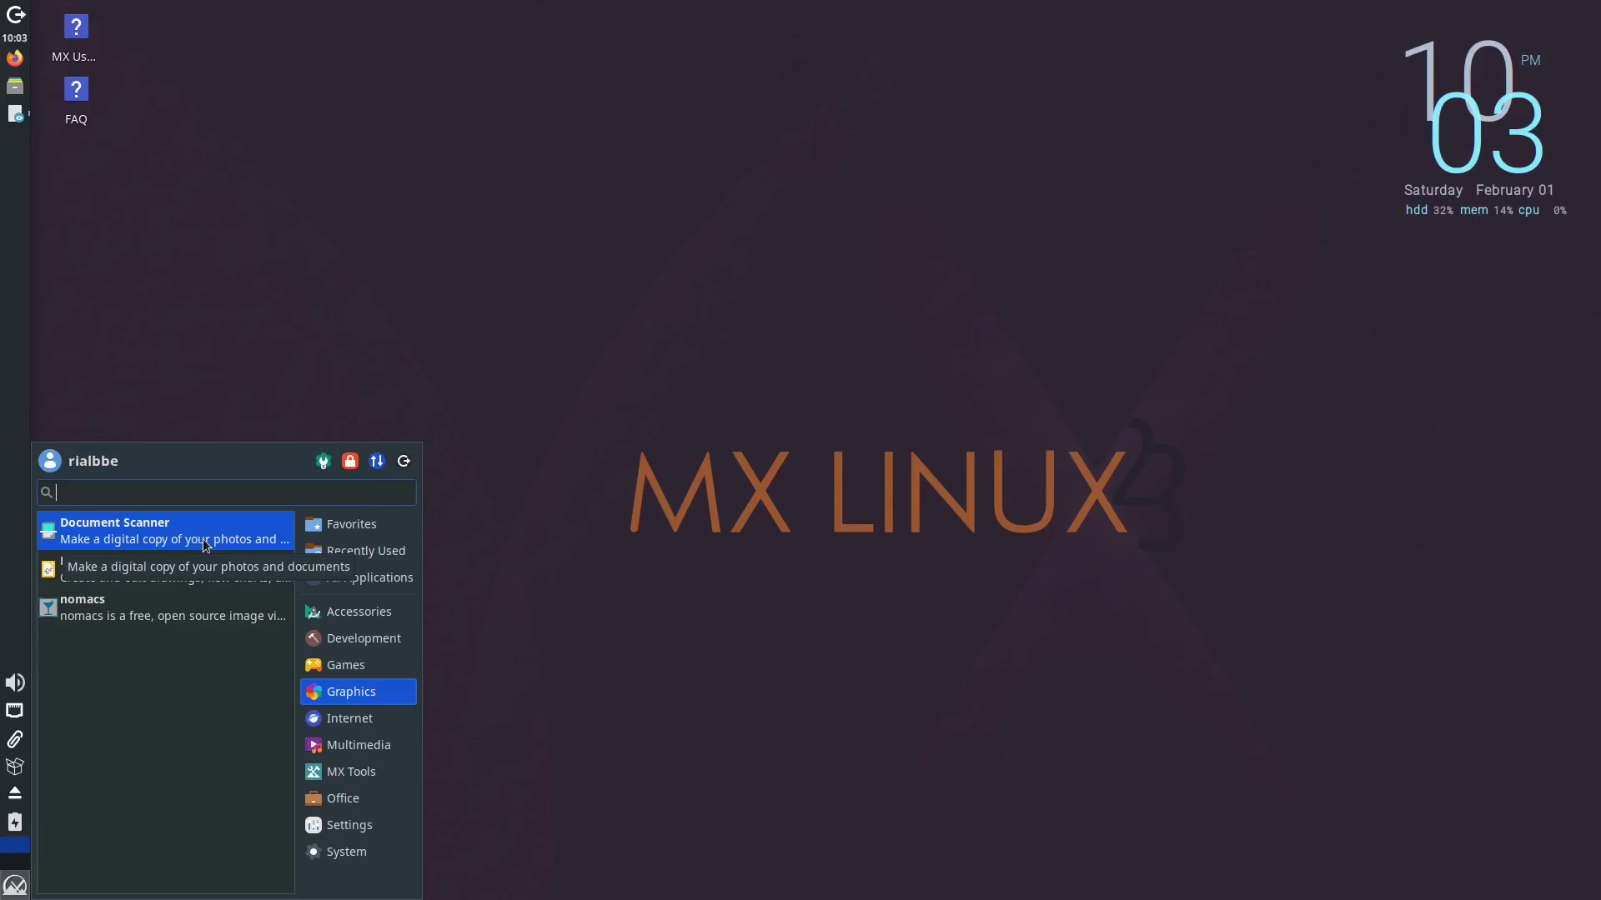
click(360, 722)
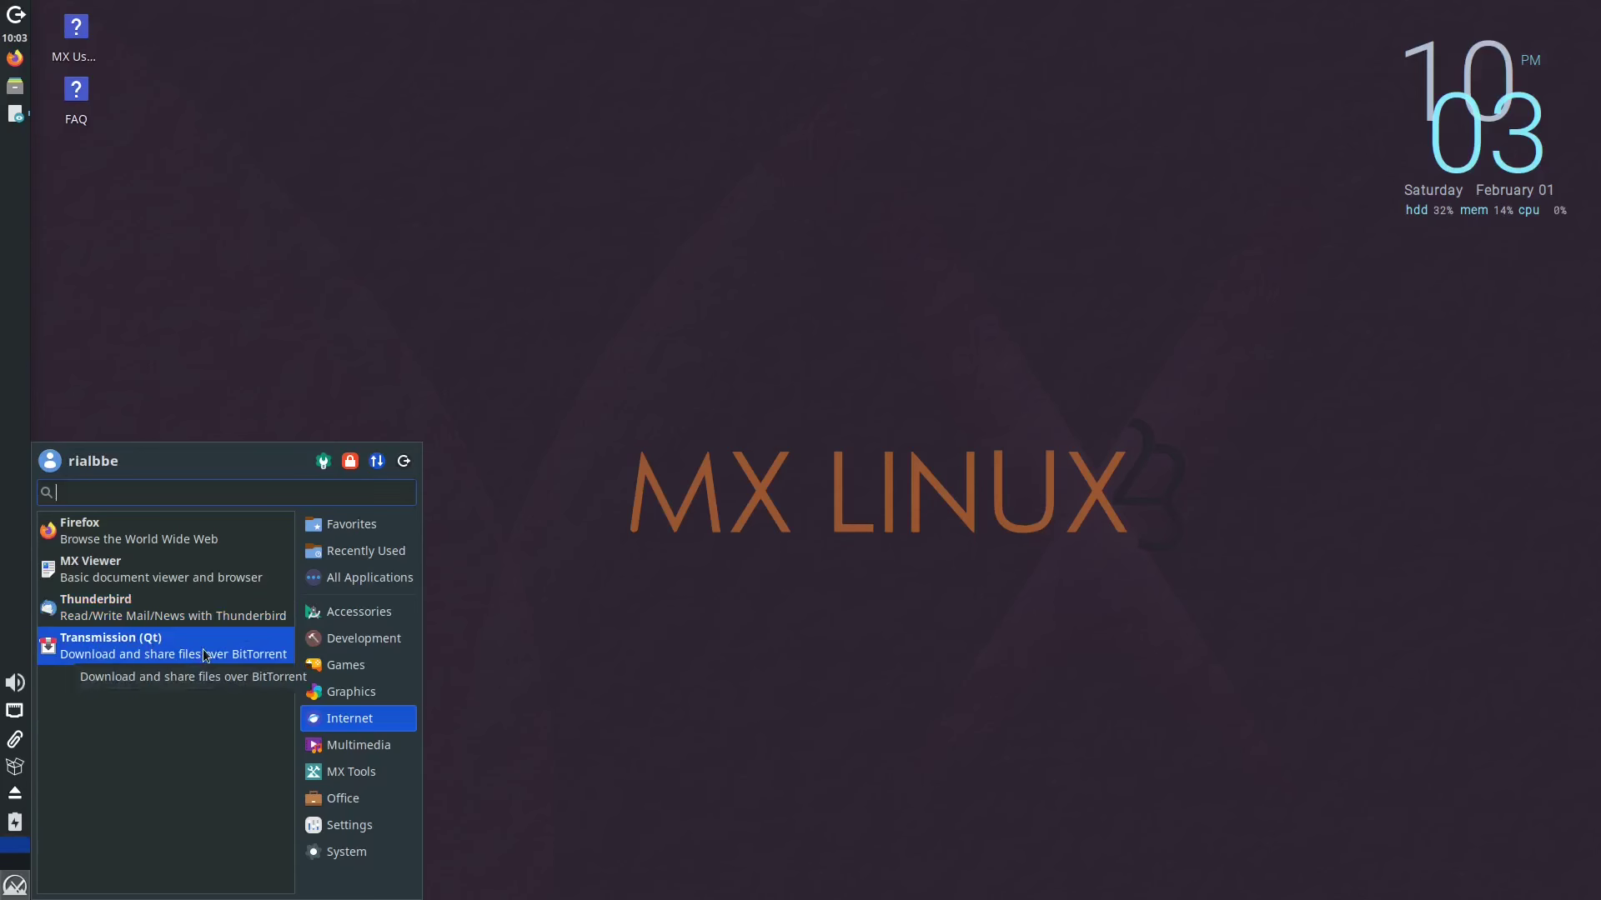
click(346, 747)
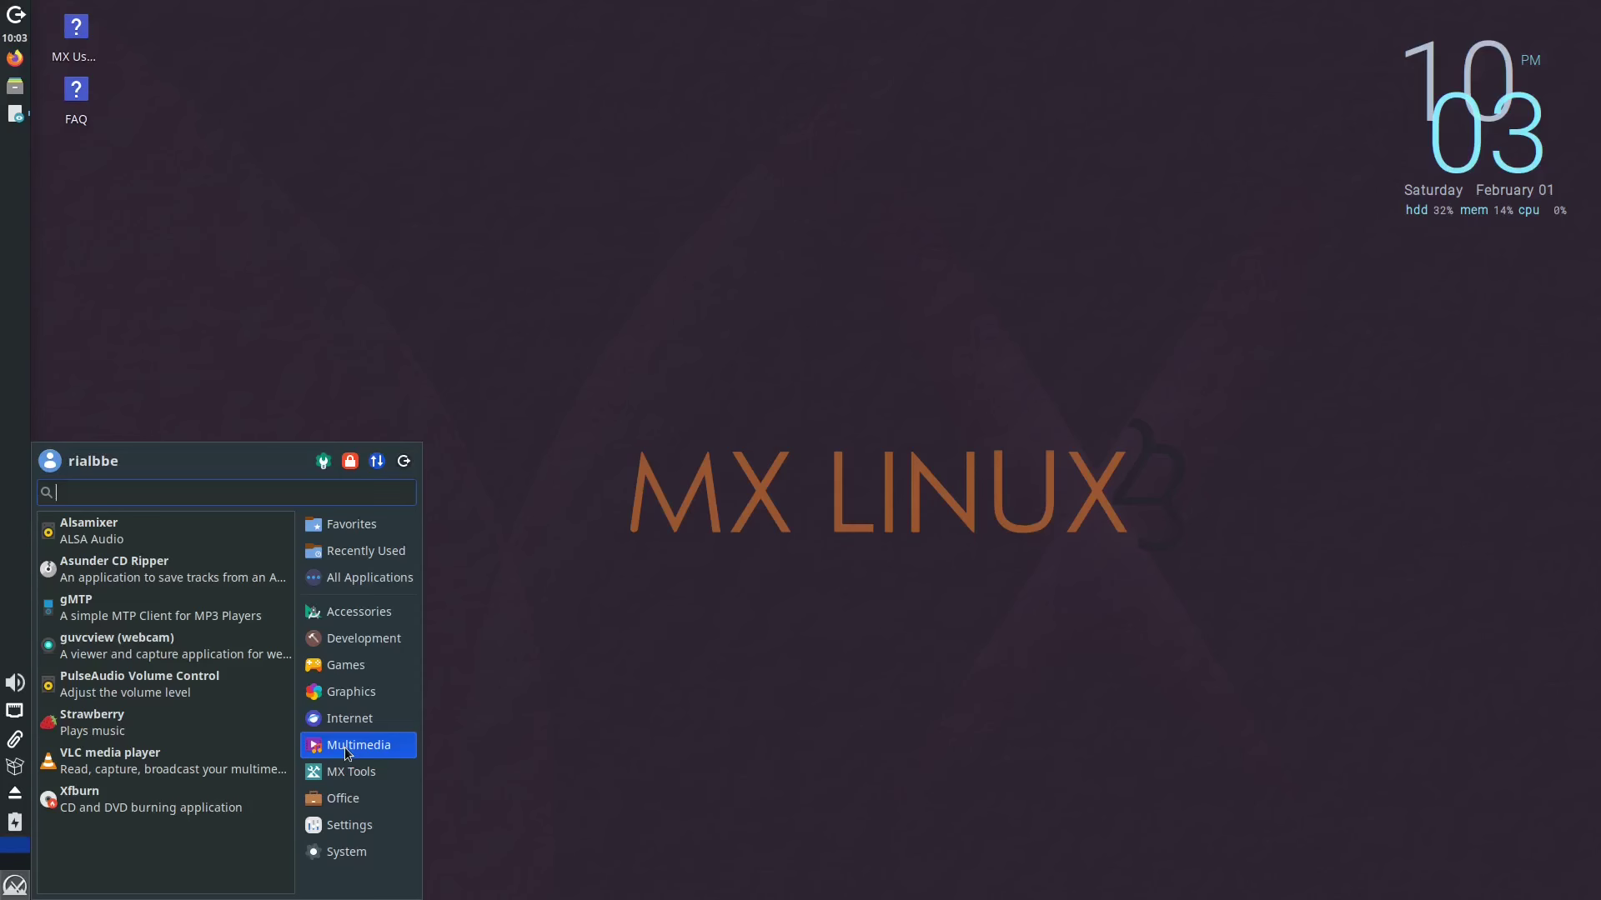
- Look through the whole MX Tools category to see which system utilities are included
click(356, 772)
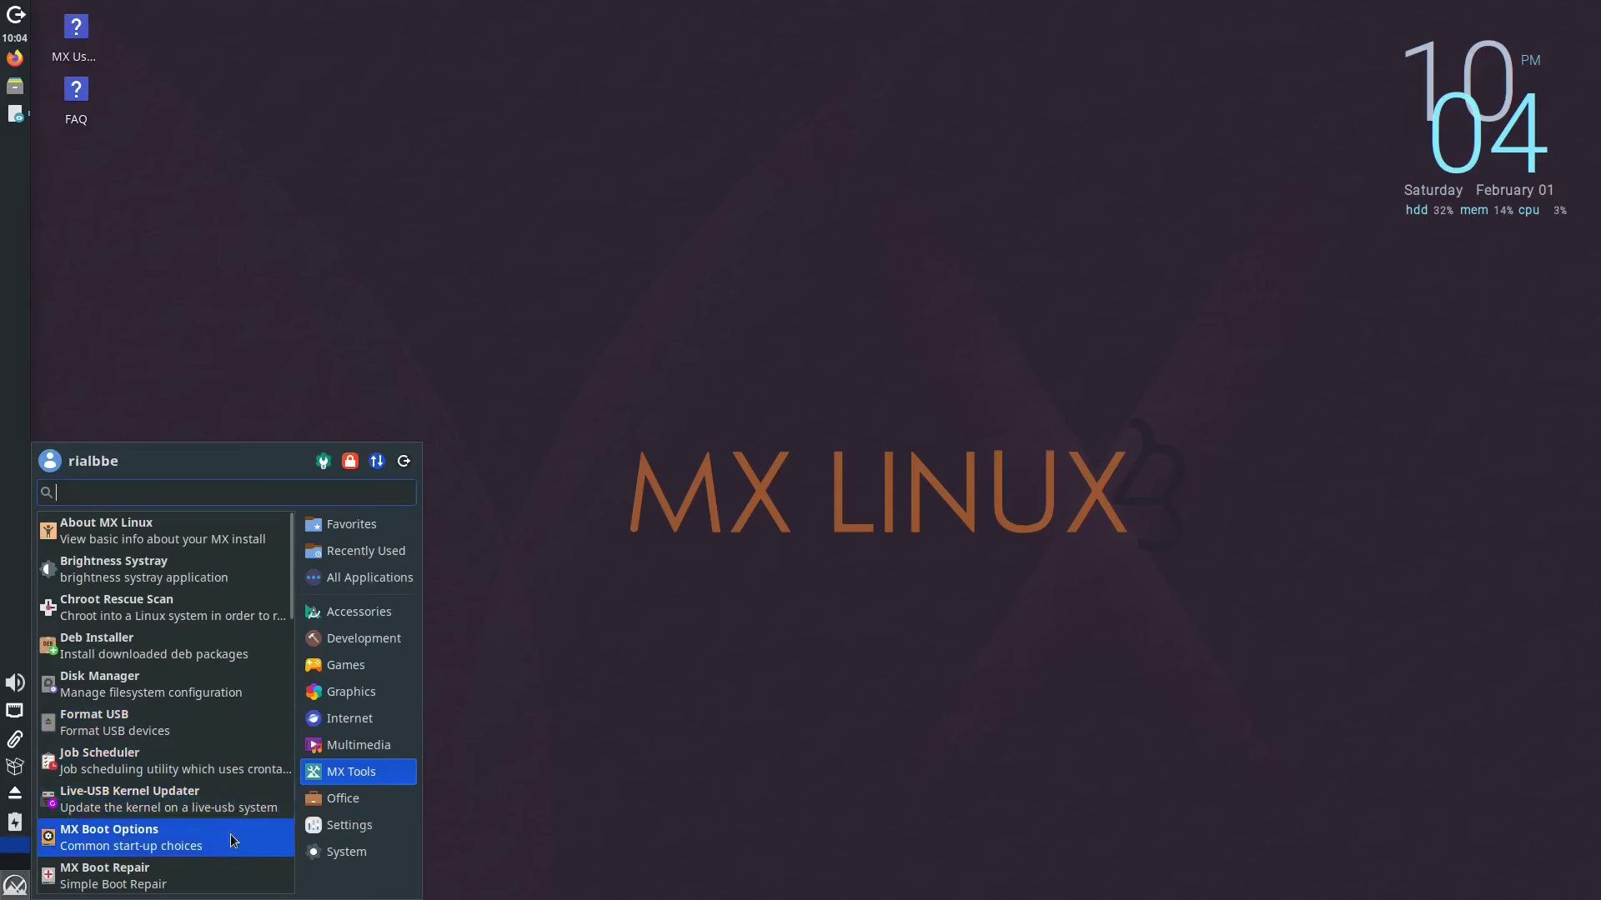
scroll(240, 832, down, 4)
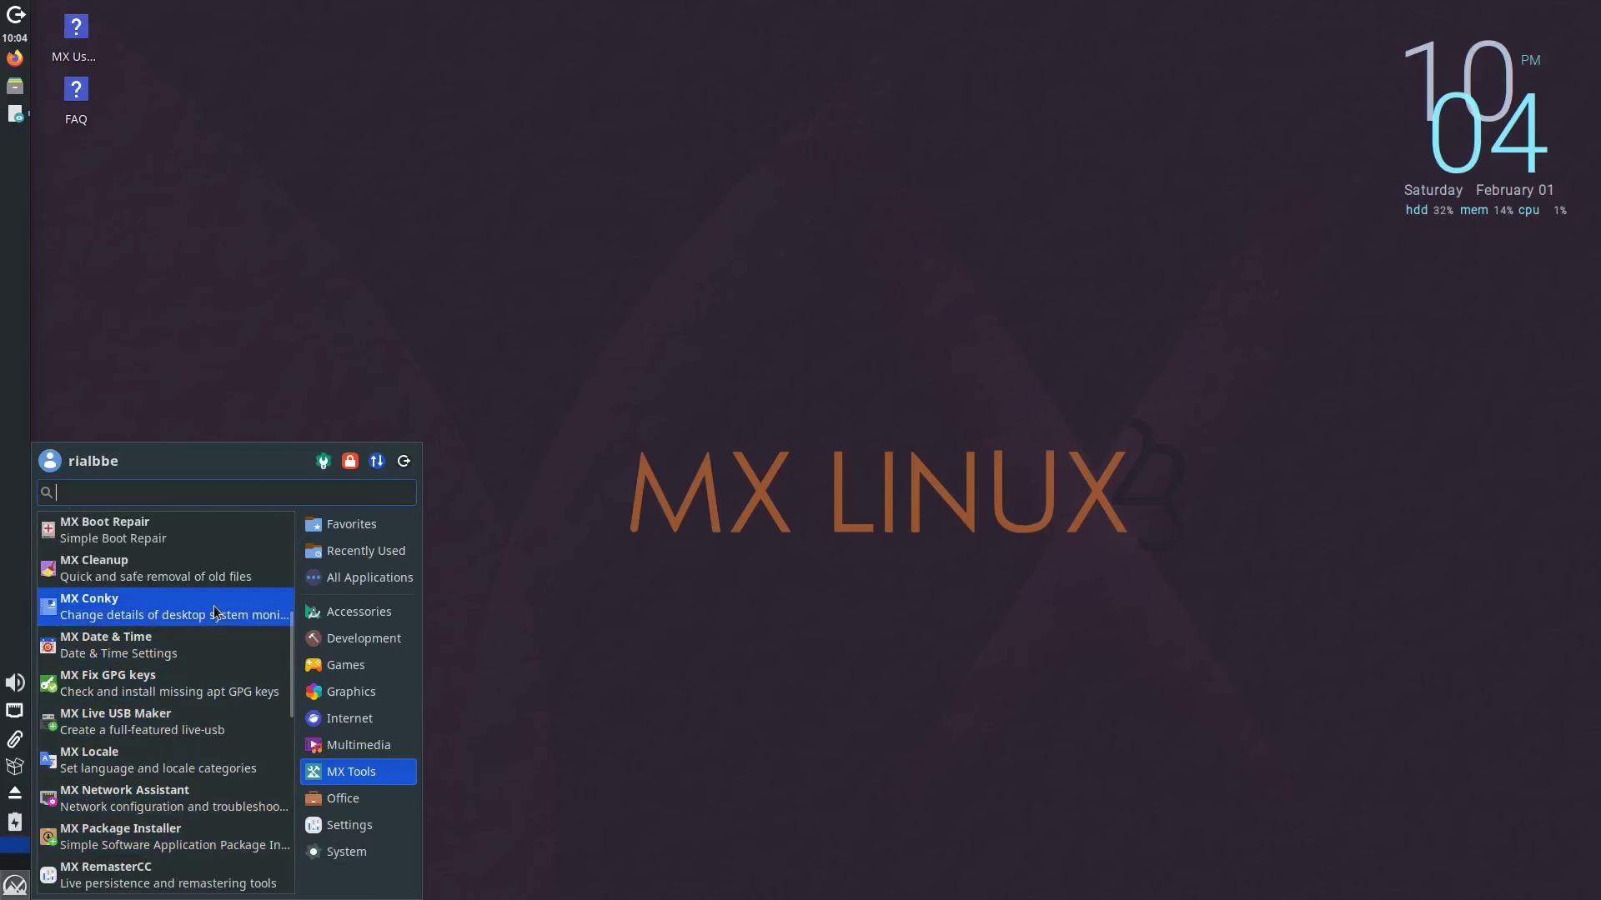
scroll(215, 659, down, 3)
scroll(200, 812, down, 3)
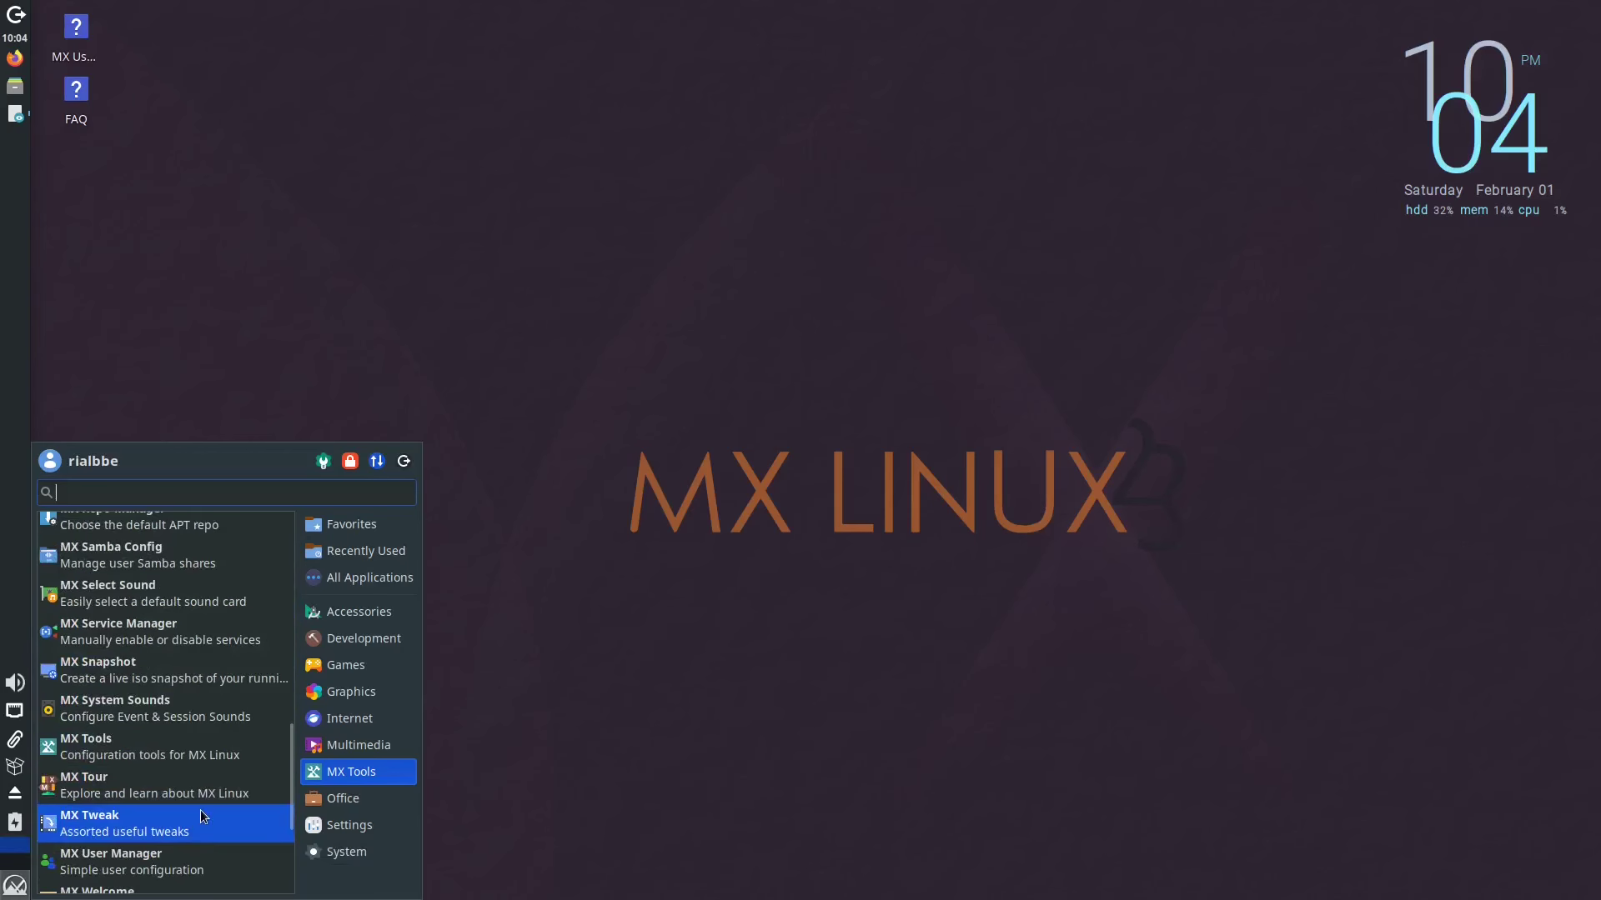
scroll(205, 827, down, 3)
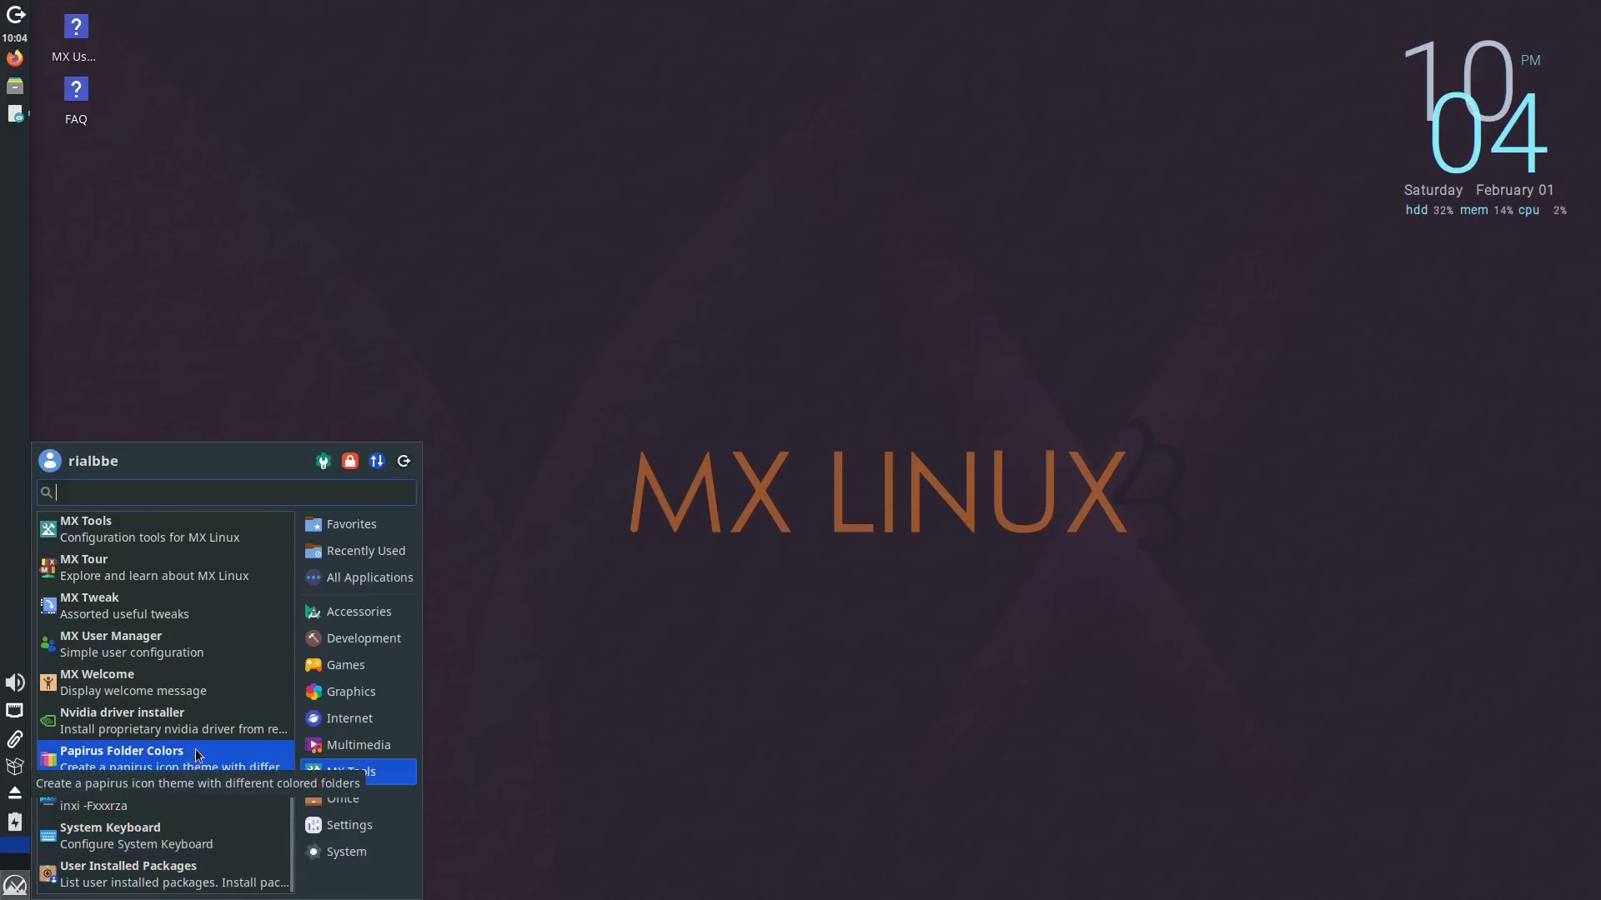
- Look through the programs in the Office category and the full list of Settings entries
click(349, 802)
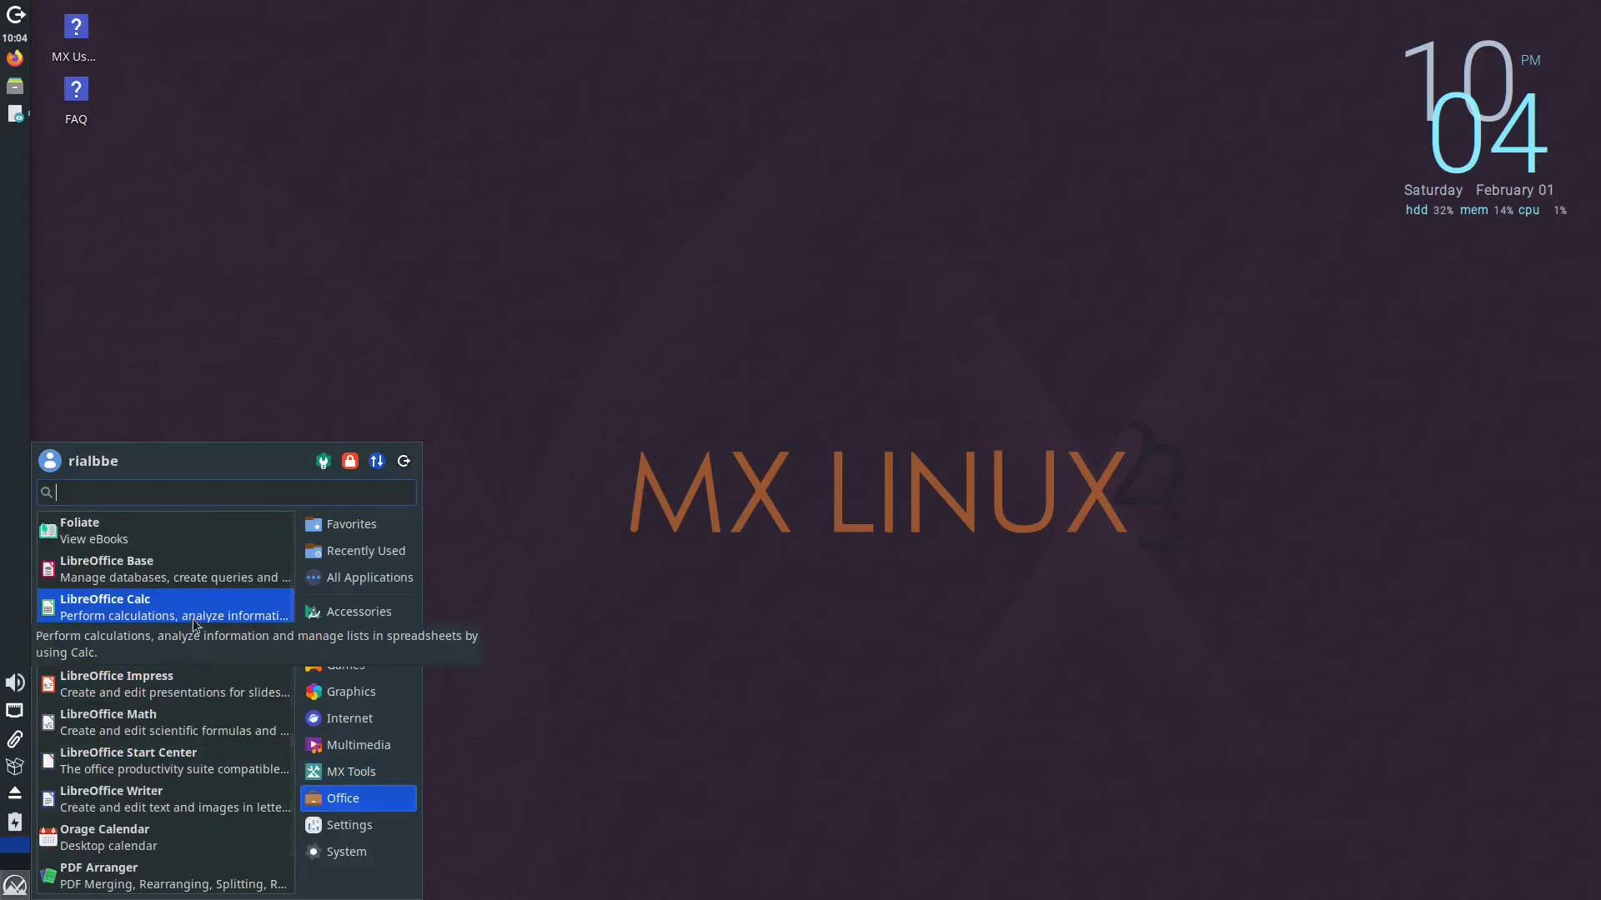
scroll(203, 655, down, 1)
click(349, 825)
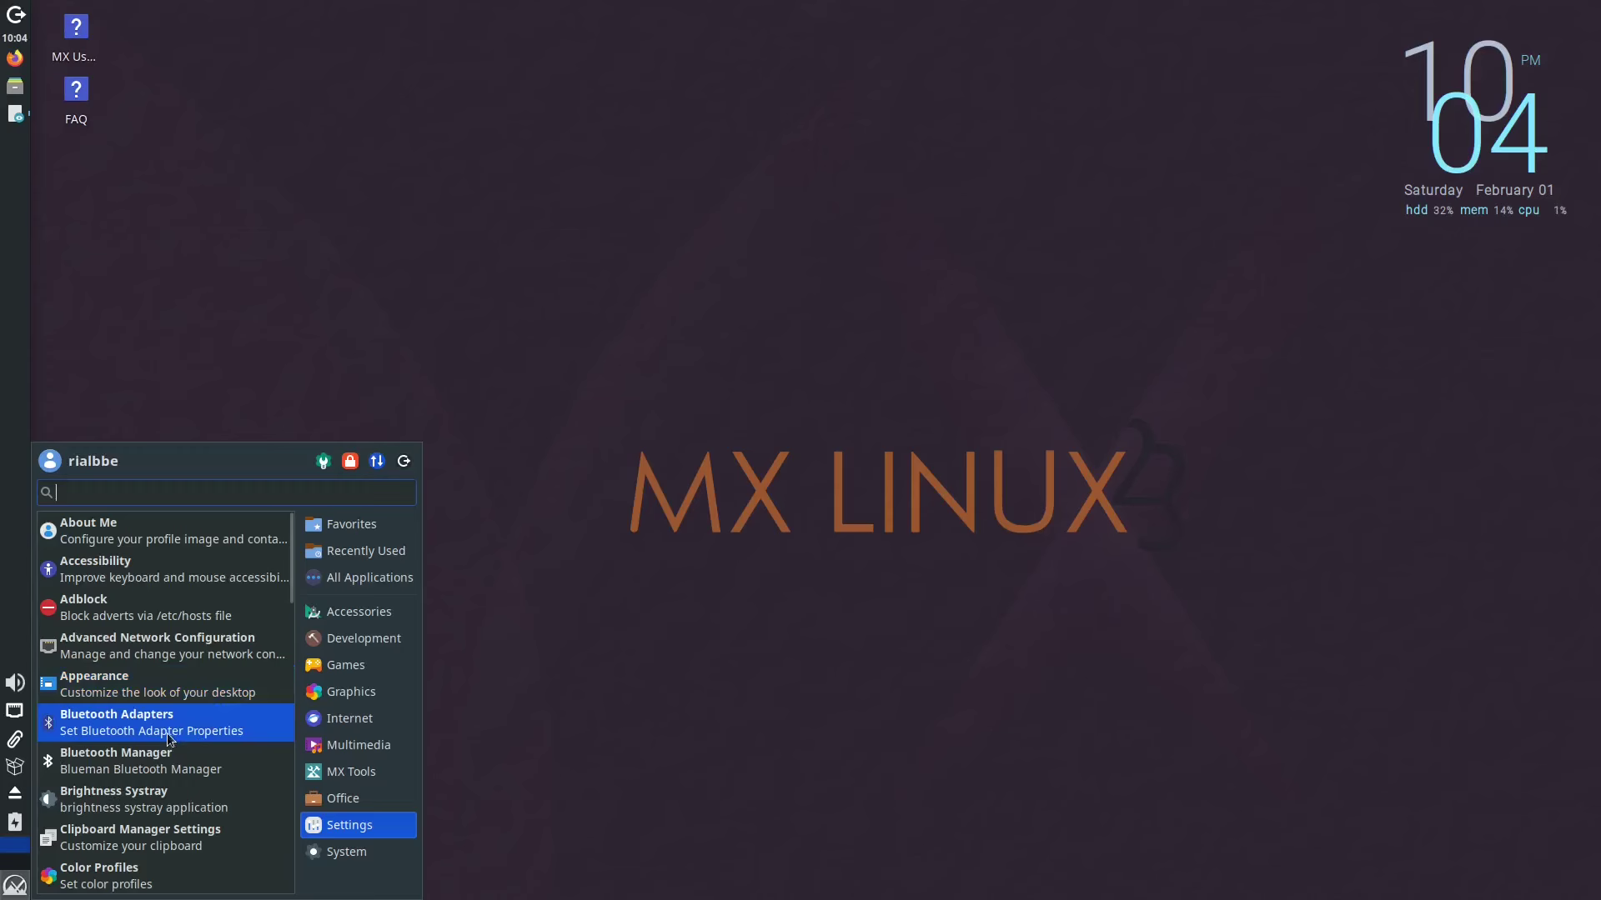
scroll(164, 734, down, 20)
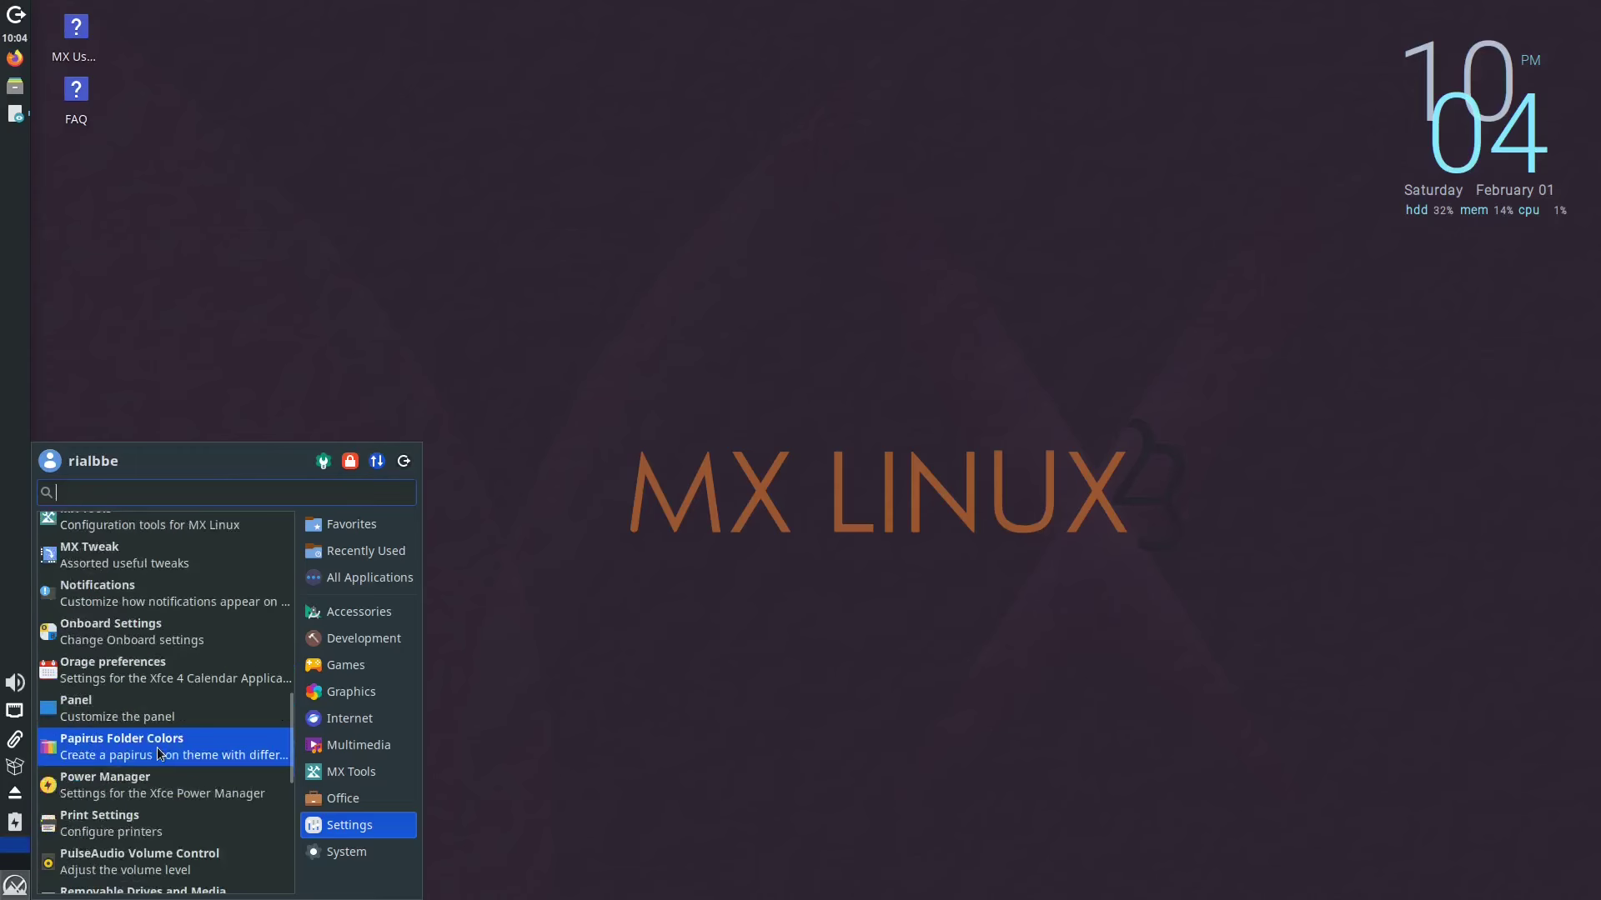
scroll(159, 761, down, 5)
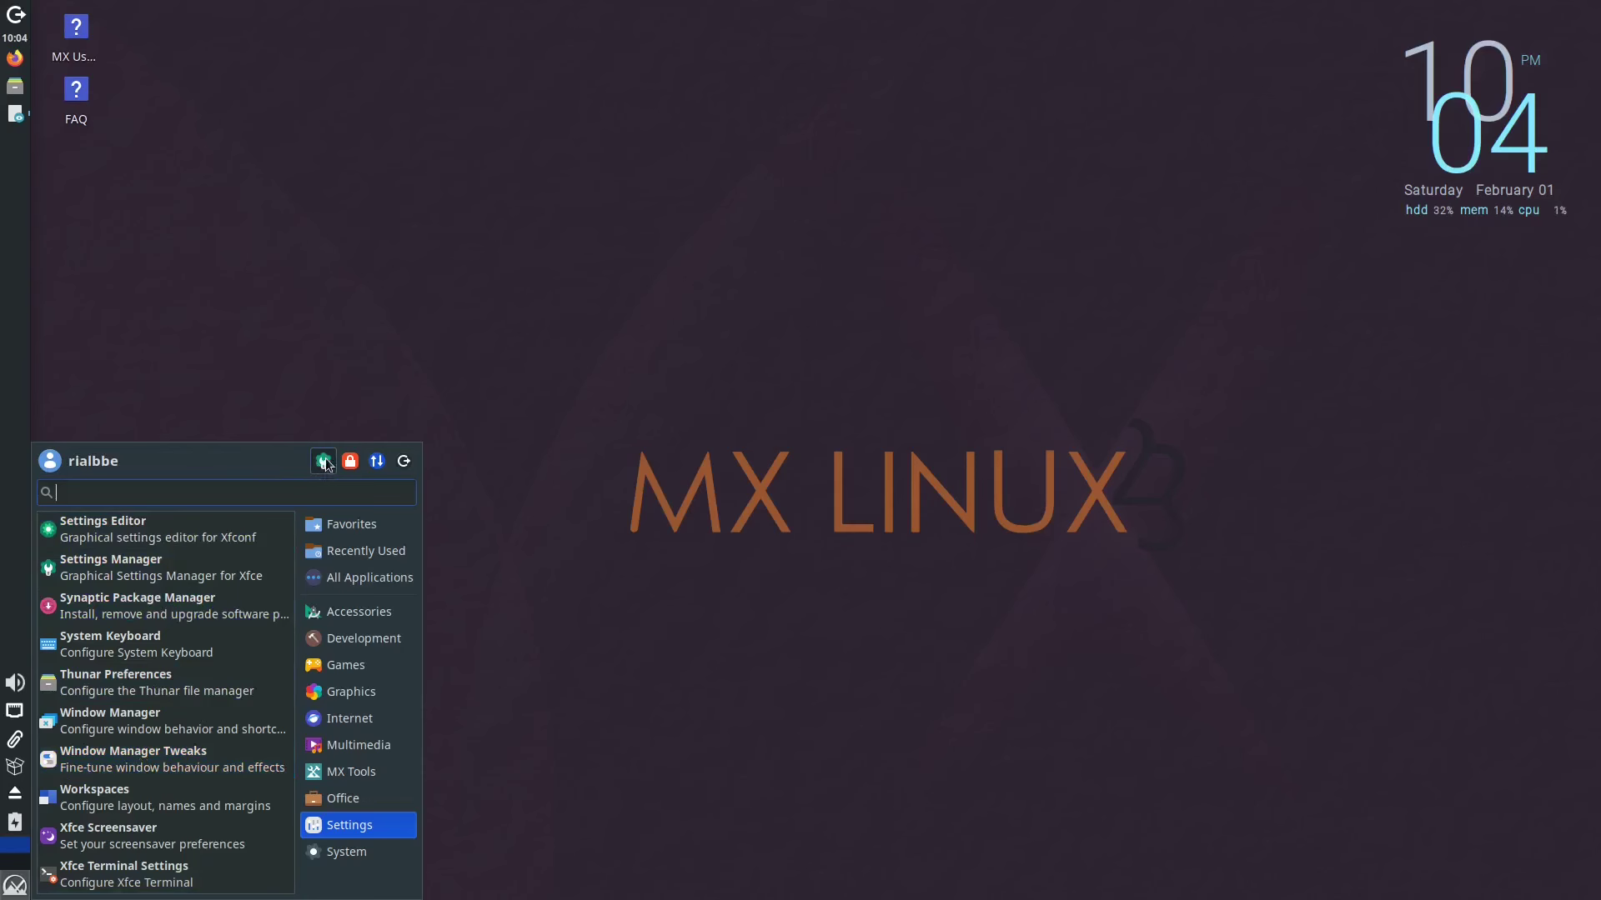
- Browse the System category, launch Synaptic Package Manager from it, and authenticate with the account password
click(350, 853)
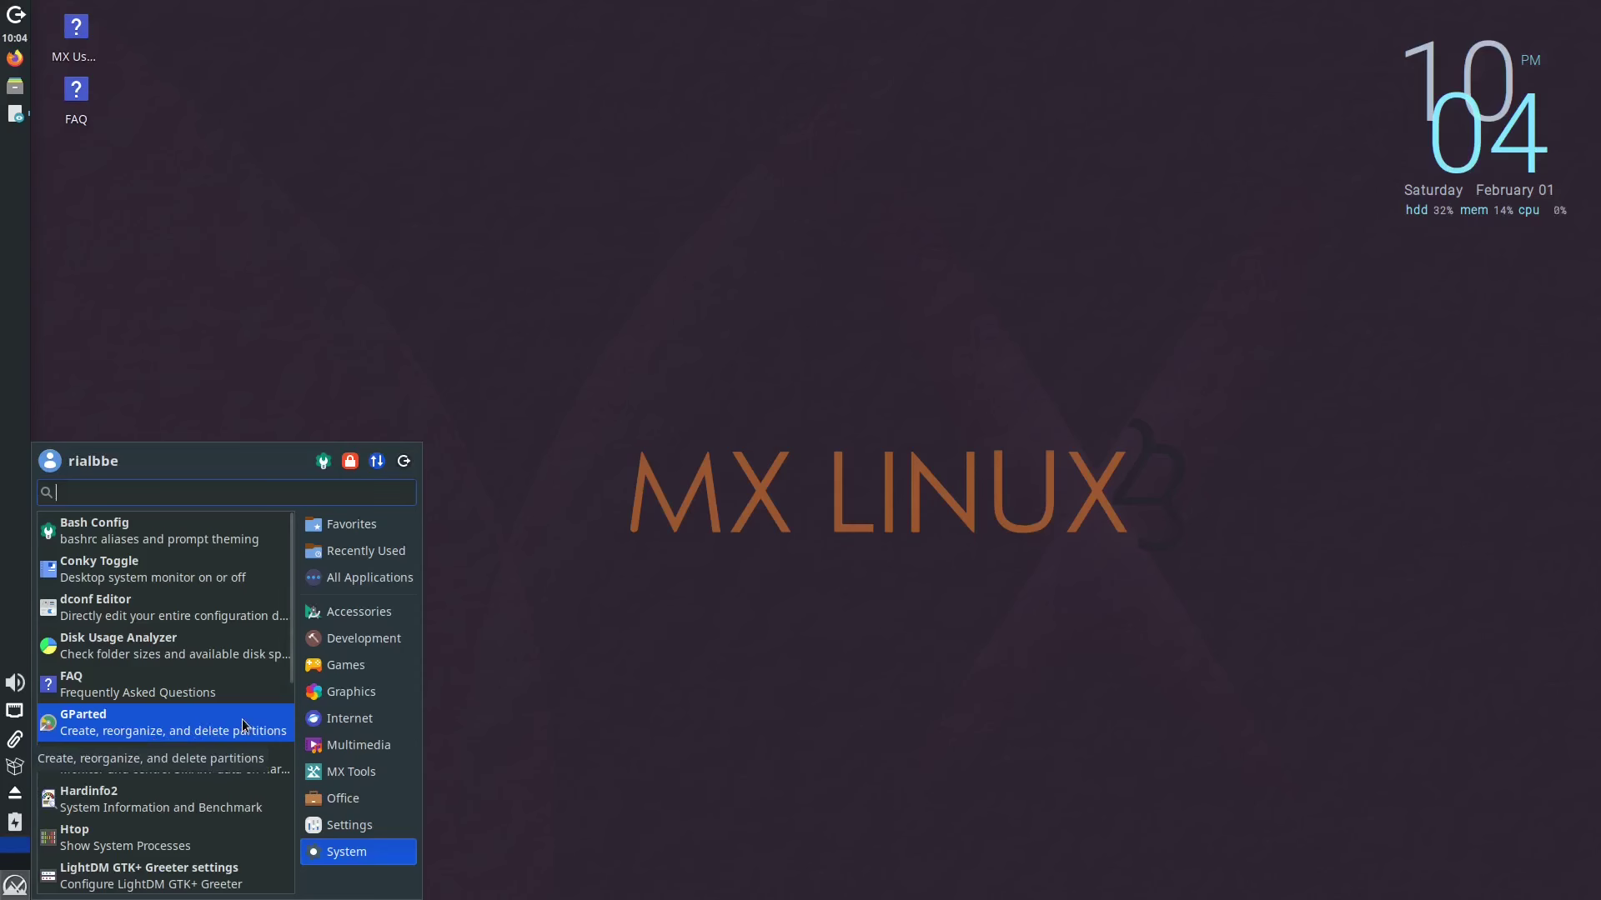
scroll(232, 694, down, 3)
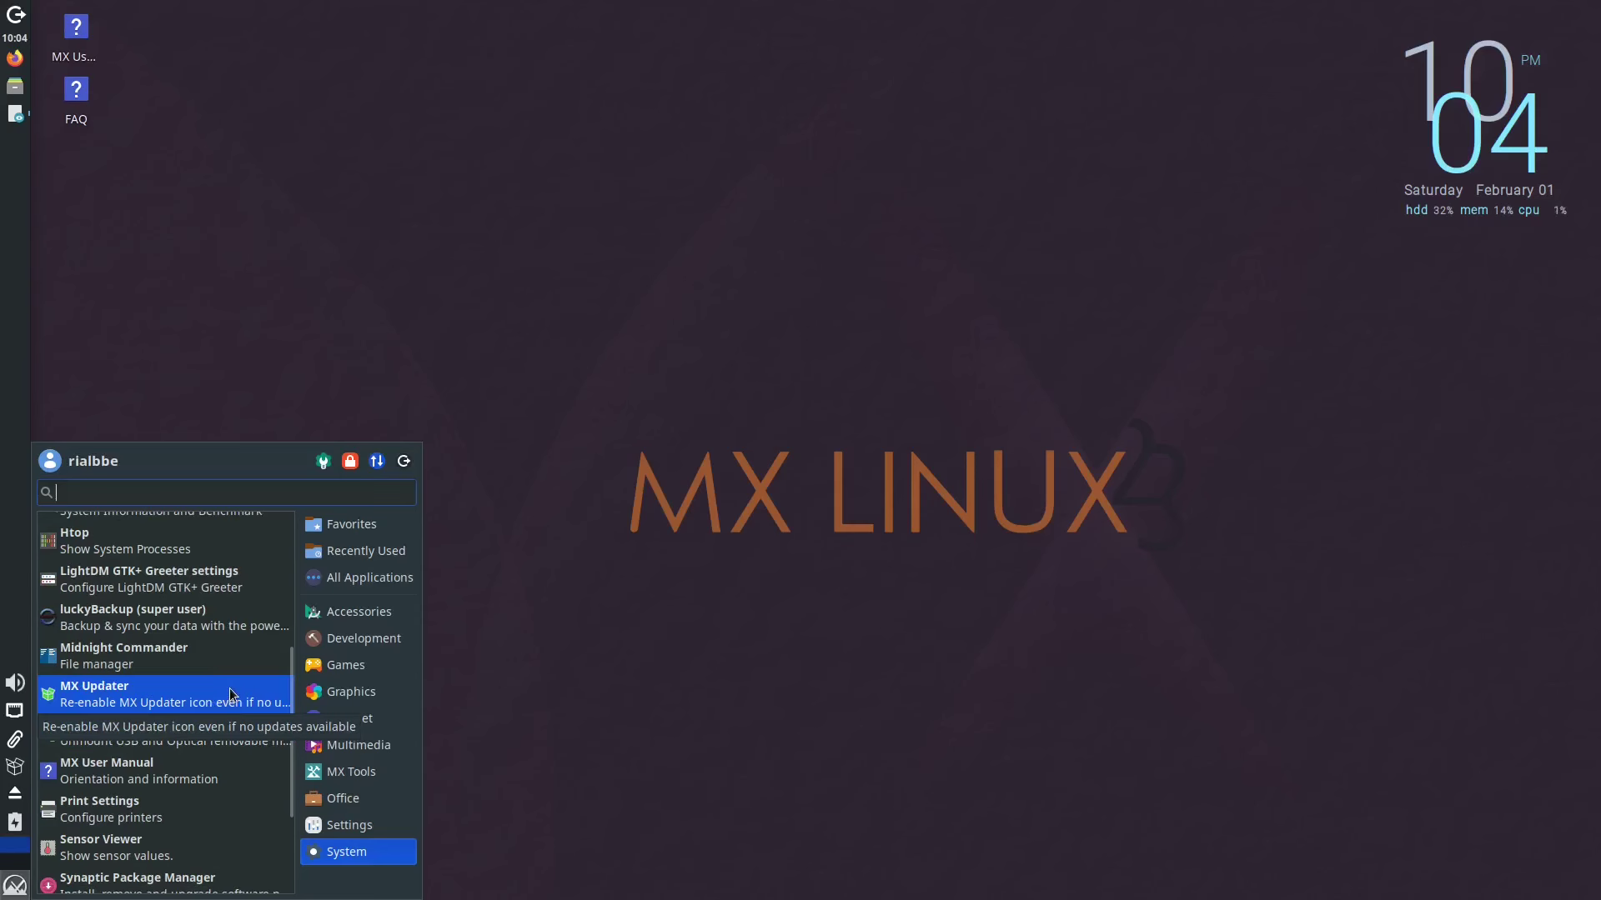
scroll(229, 688, down, 3)
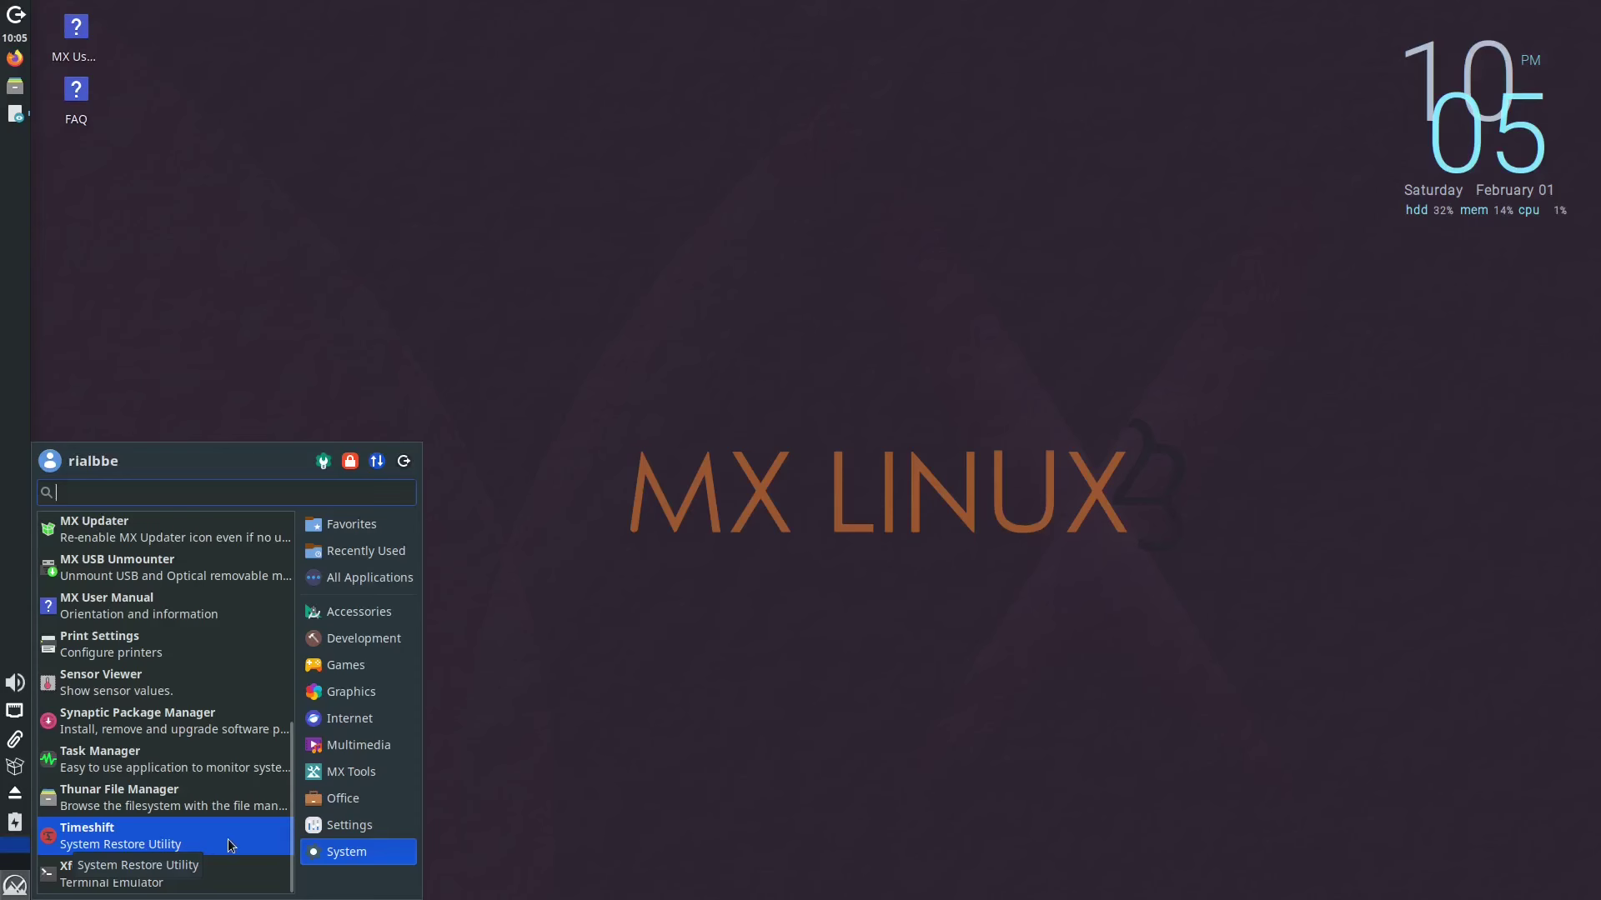
click(221, 722)
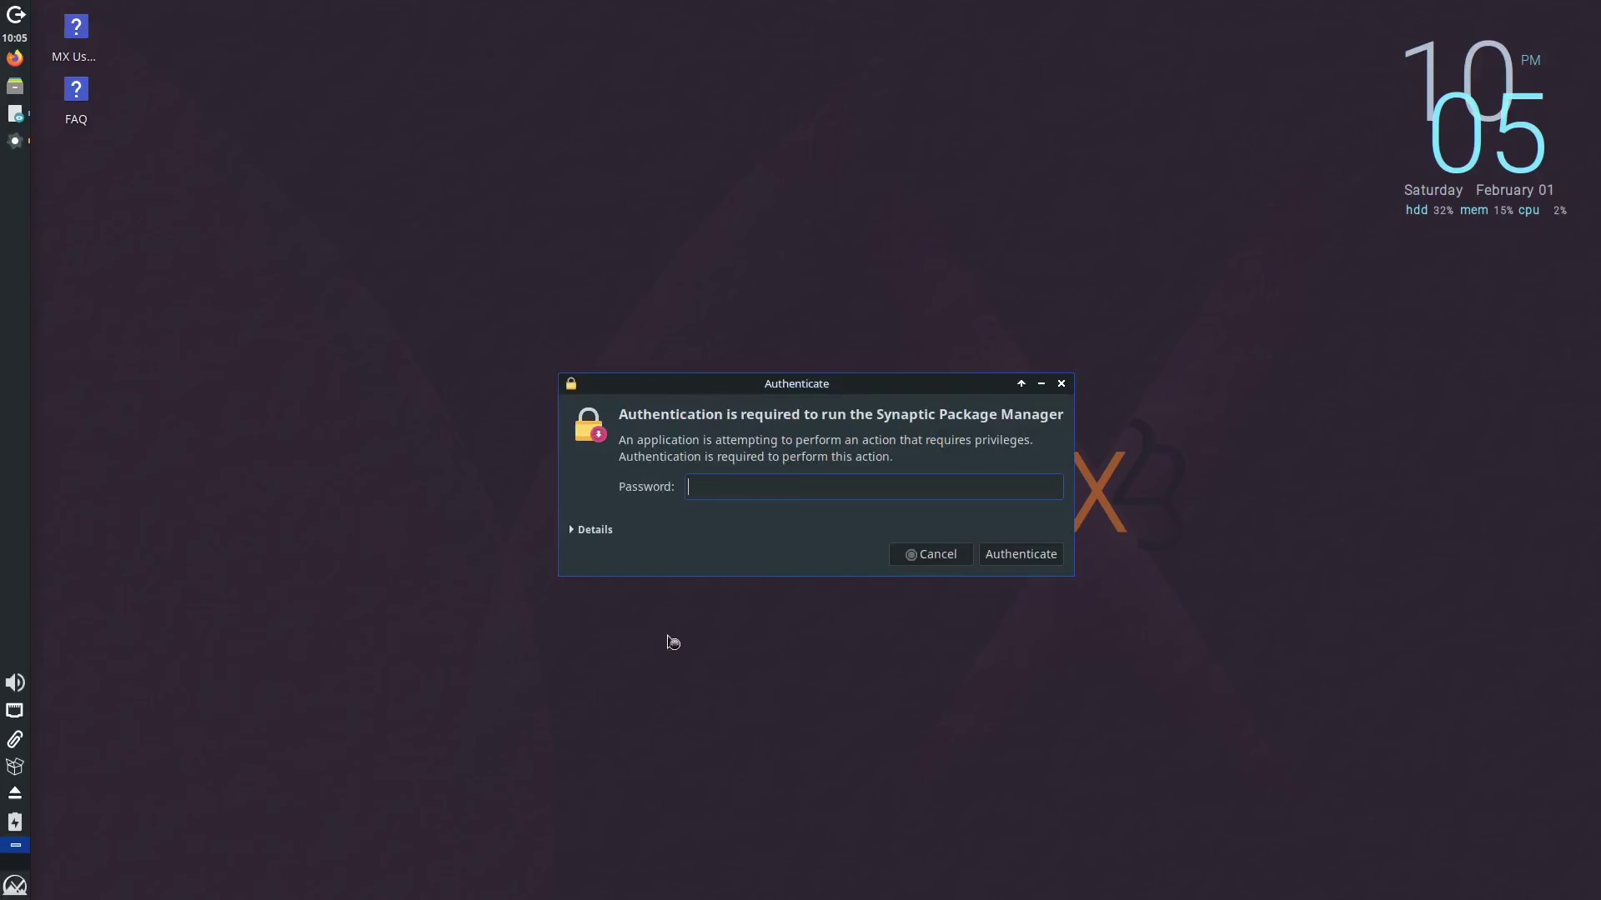
text(••••)
key(Return)
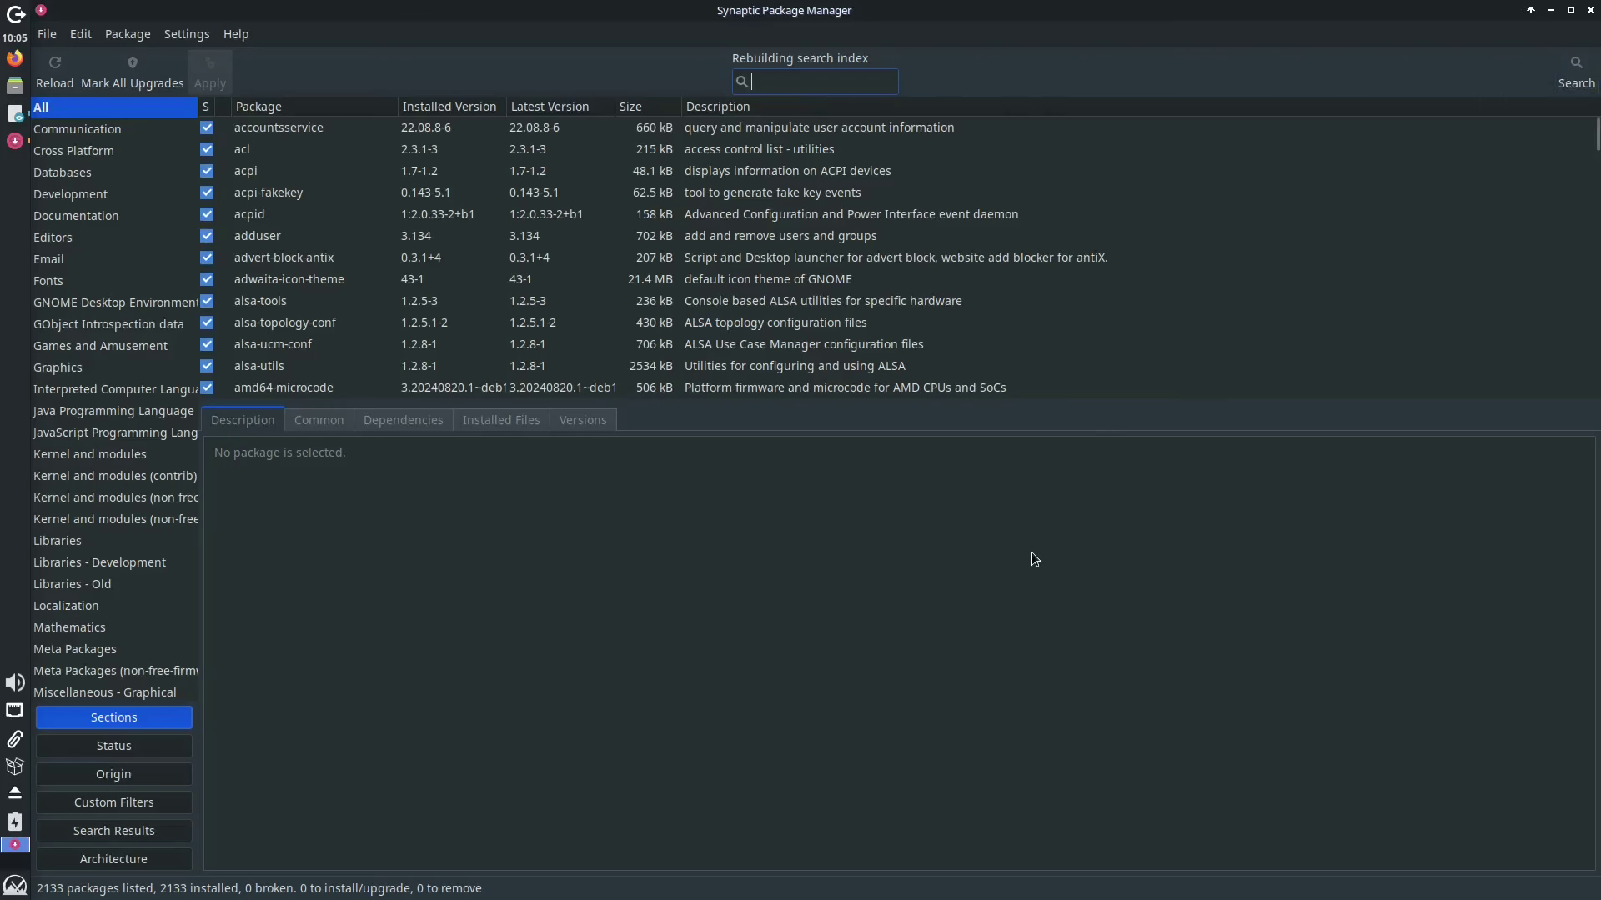
- Search the packages by description and name for onlyoffice, obs studio and obs
text(only)
text(of)
text(fice)
key(Return)
key(Return)
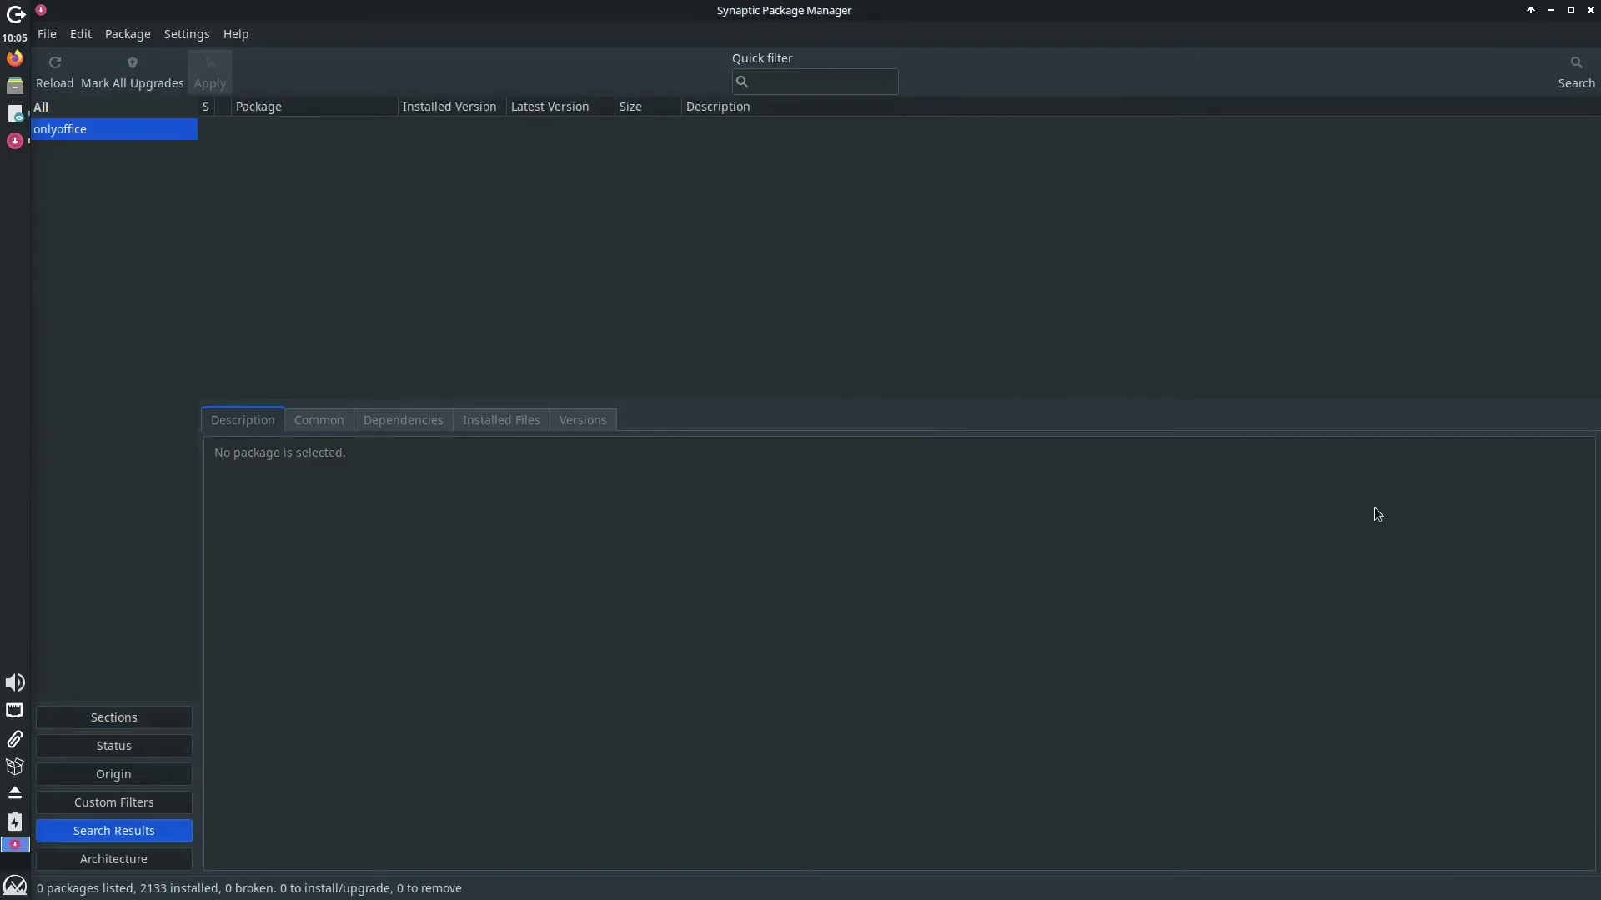
key(ctrl+f)
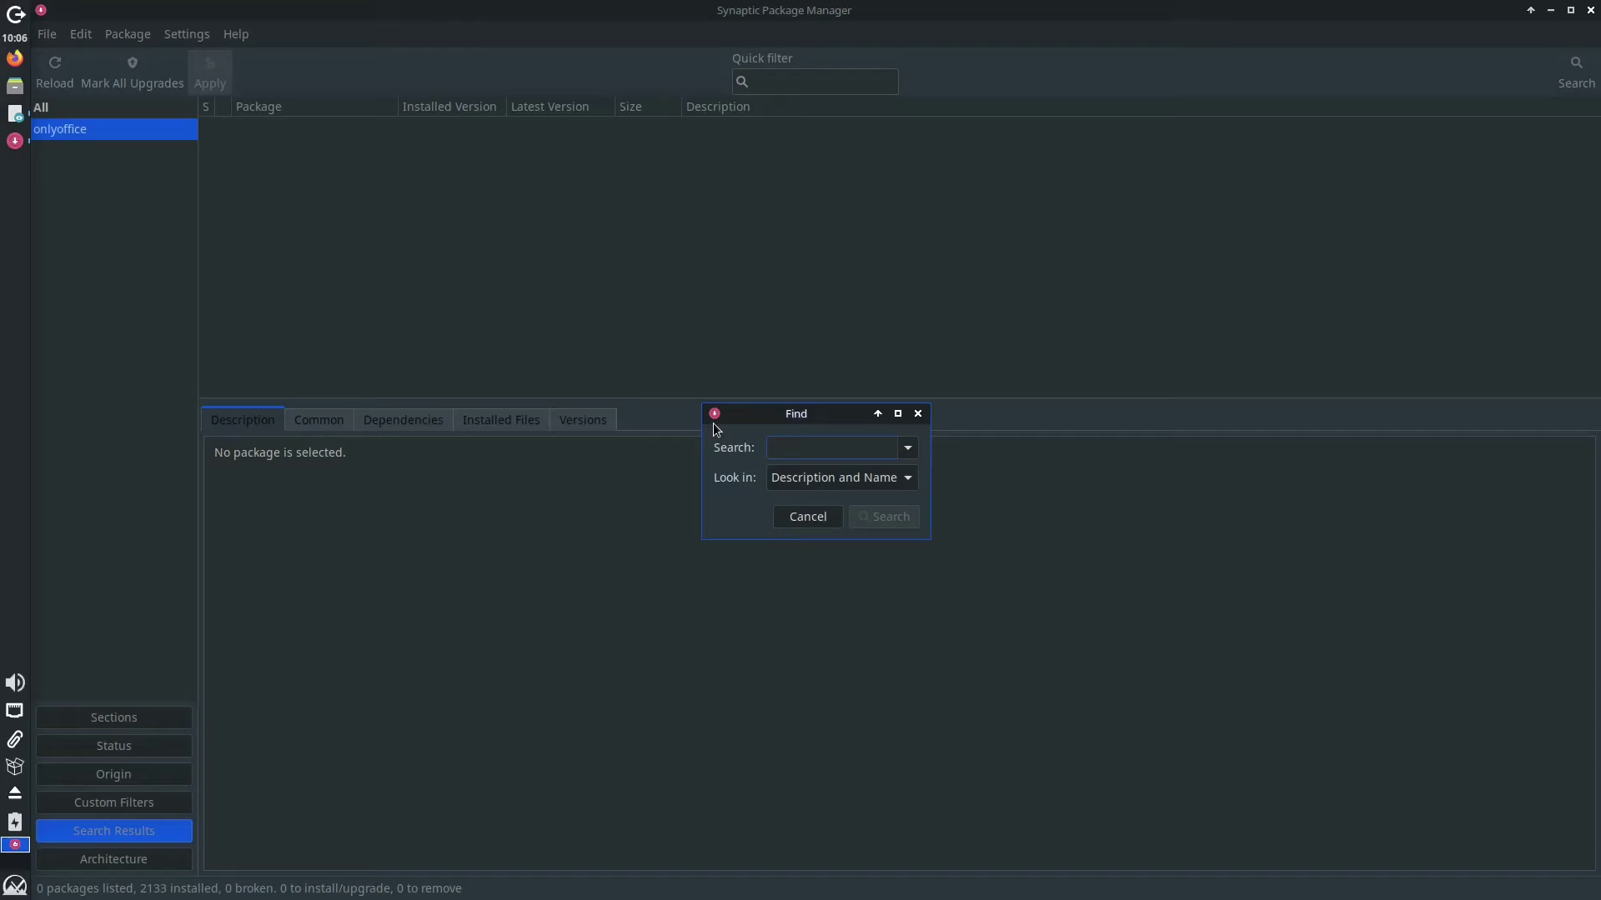
text(obs)
key(Return)
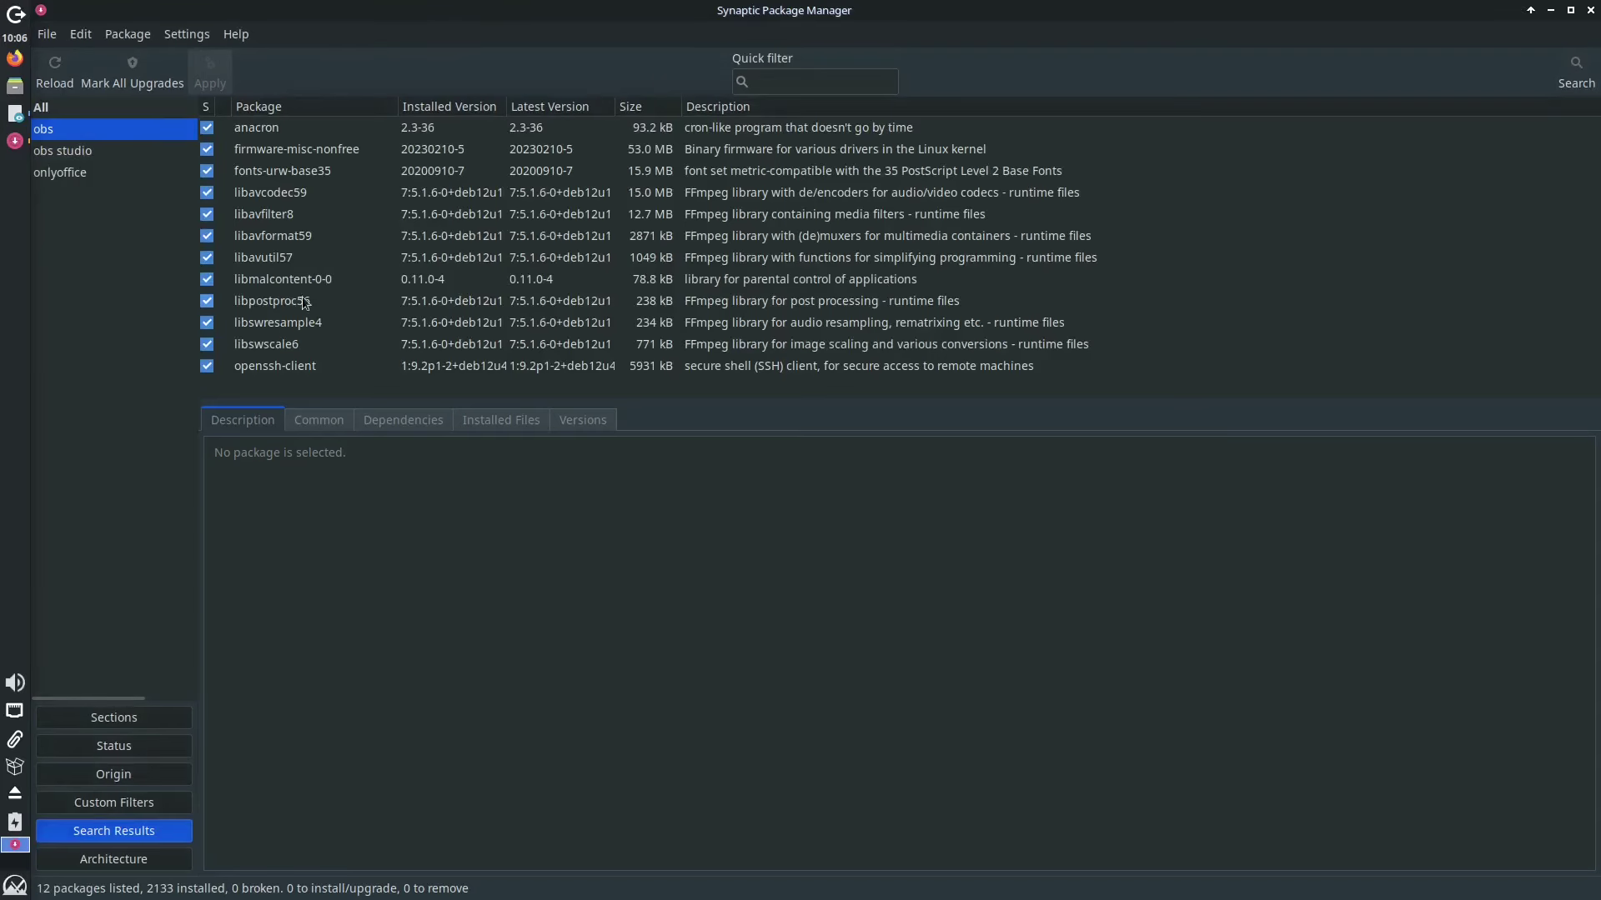
- Filter the whole package list for kde, look over the package sections, and close the package manager
click(823, 80)
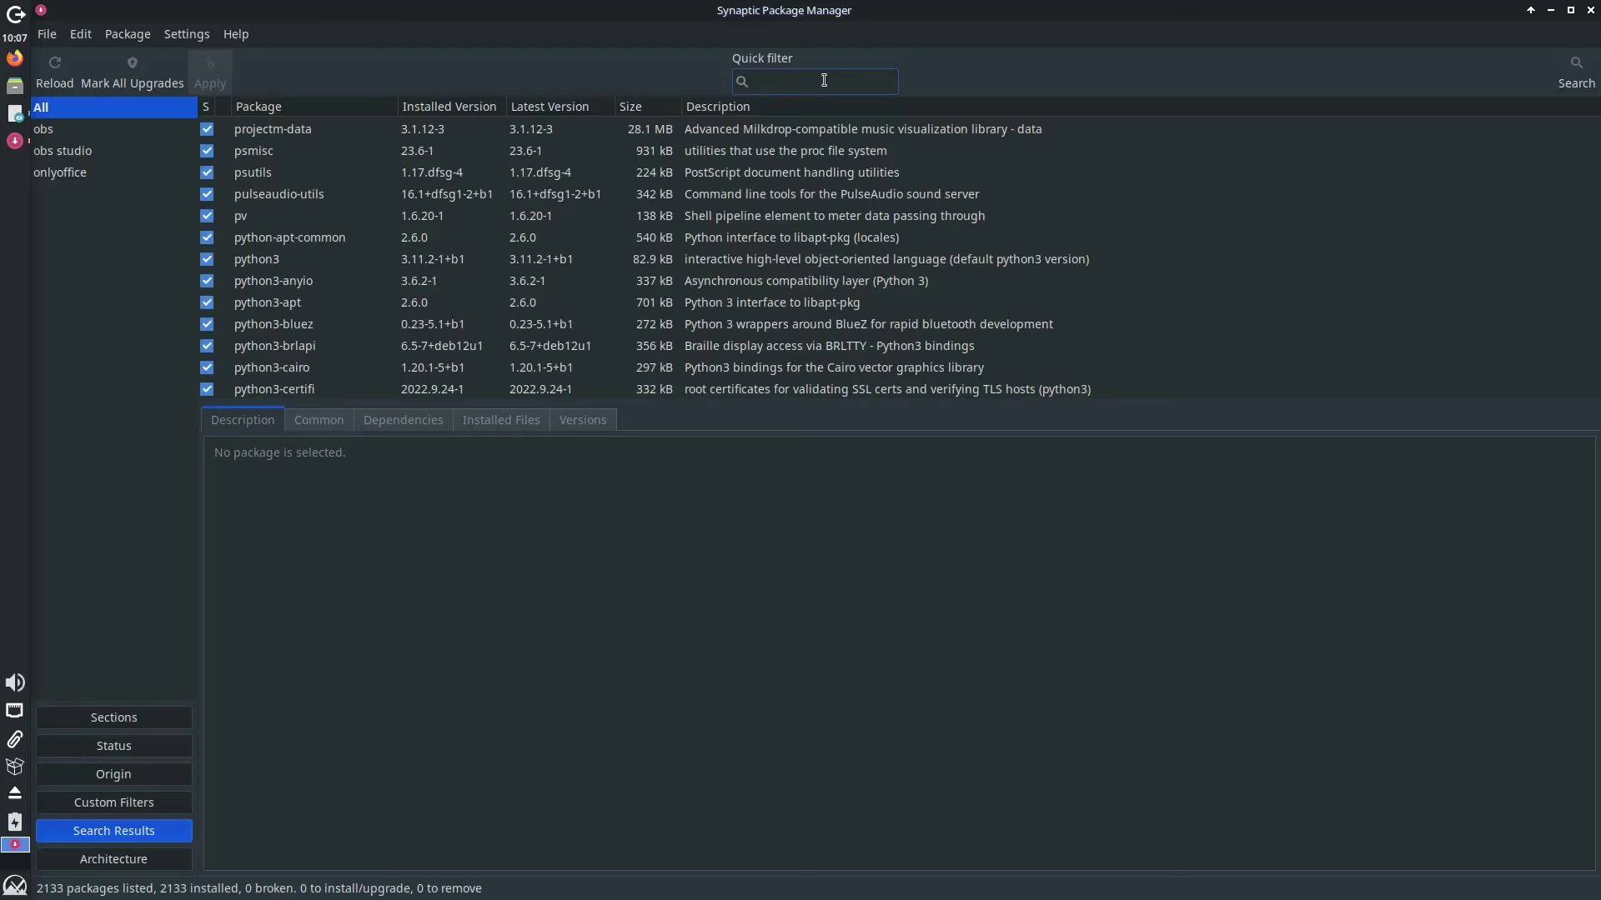
text(kde)
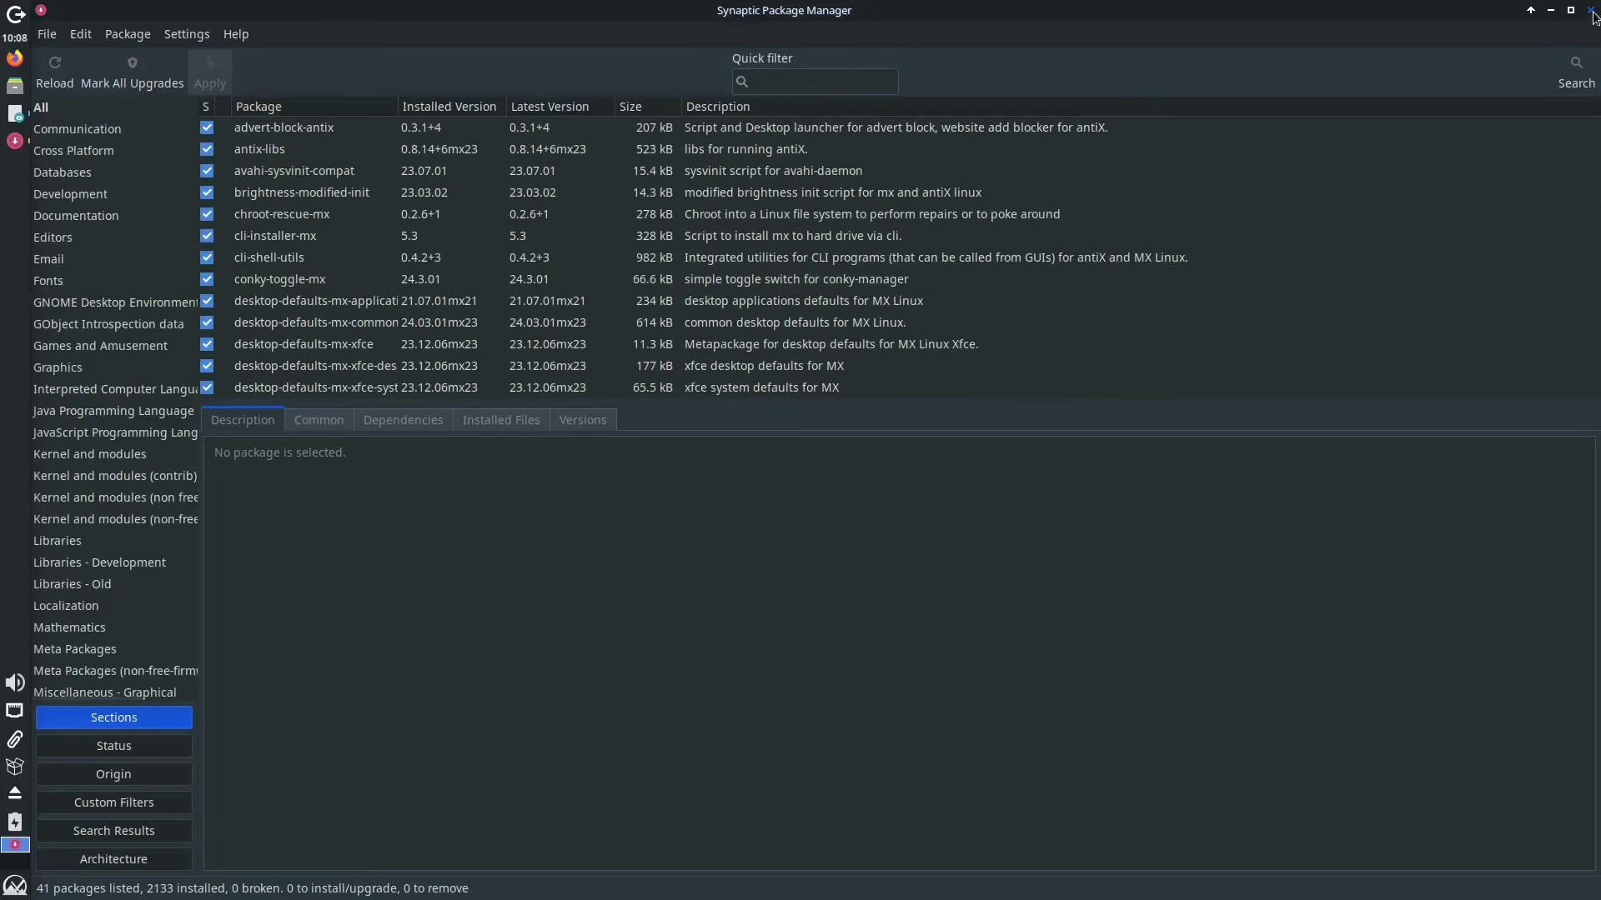
click(1590, 10)
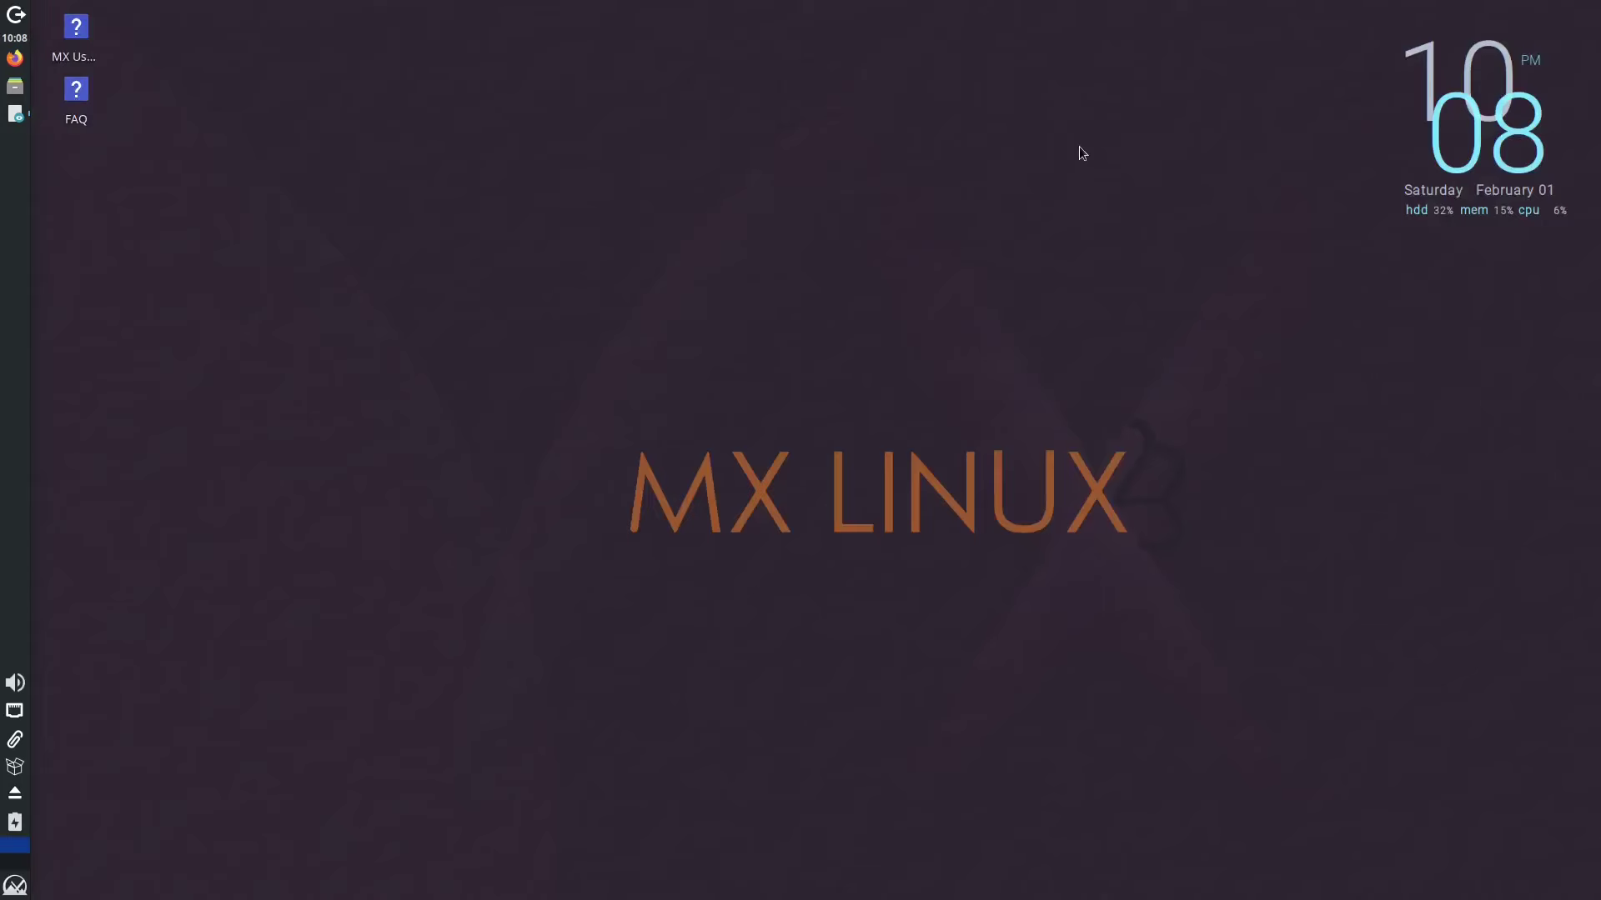
- Launch Firefox and replace its welcome and privacy notice tabs with a single new tab
click(15, 58)
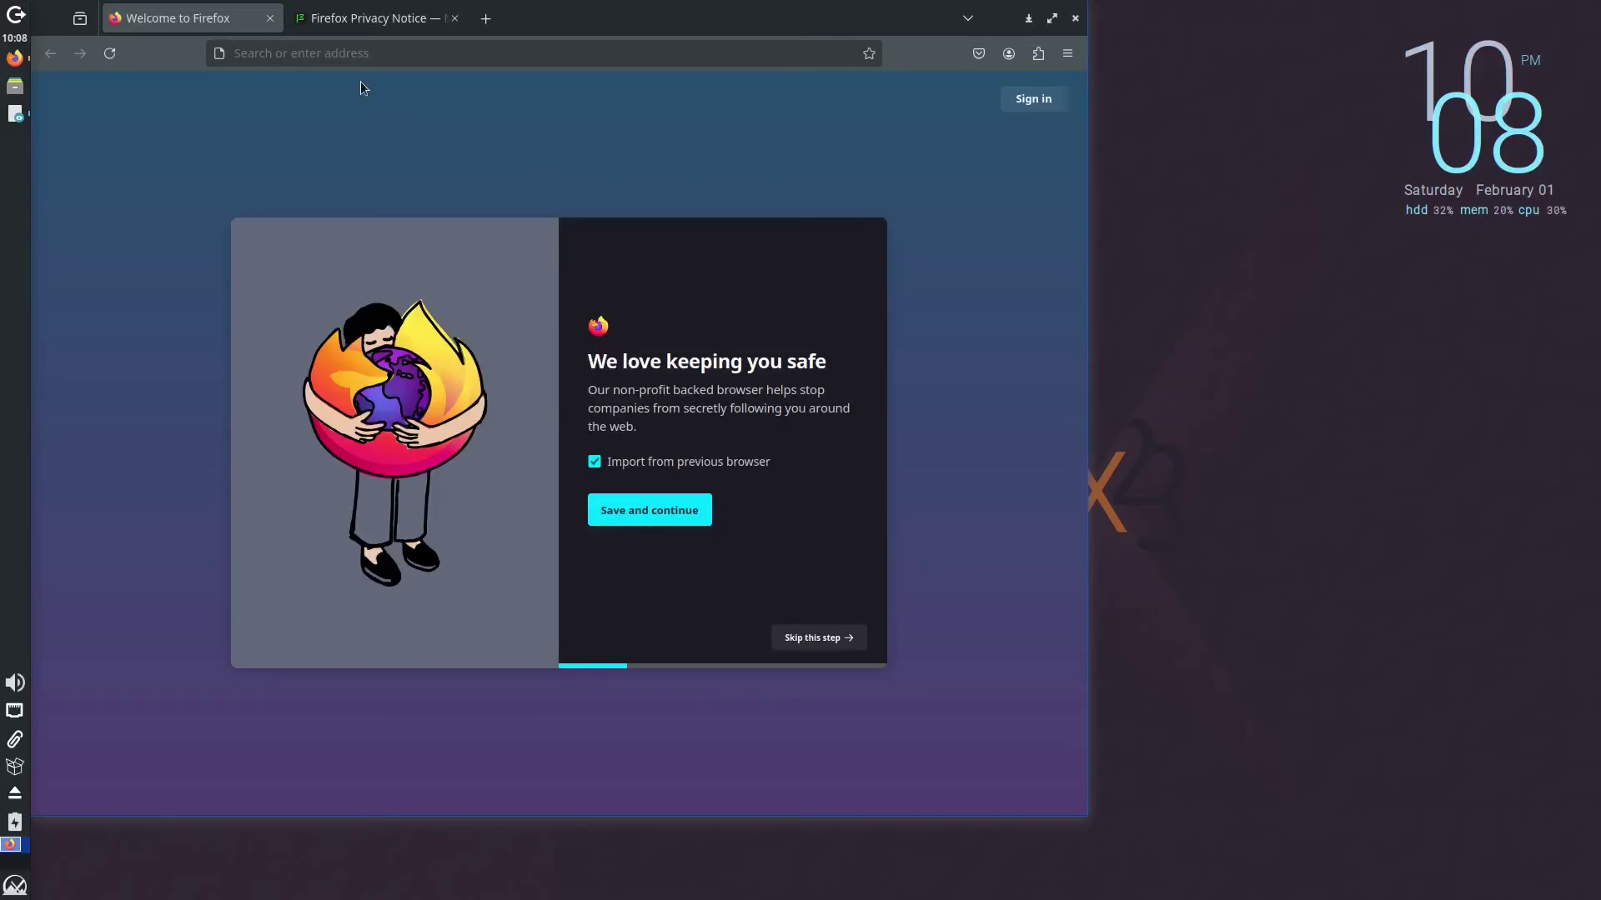
click(486, 19)
click(454, 17)
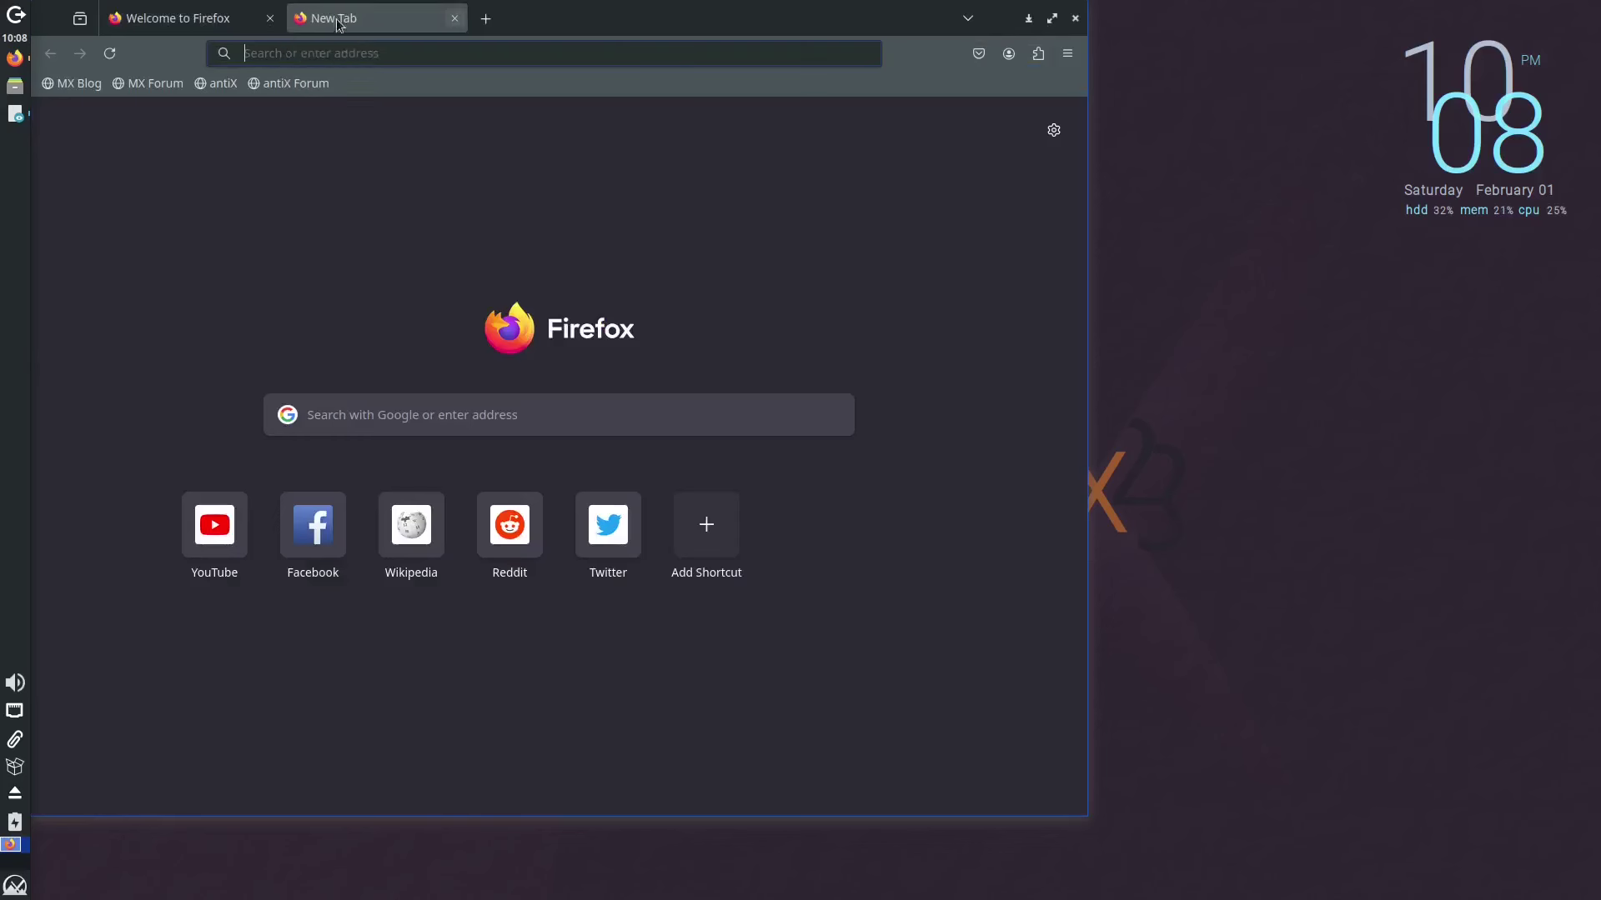
click(269, 17)
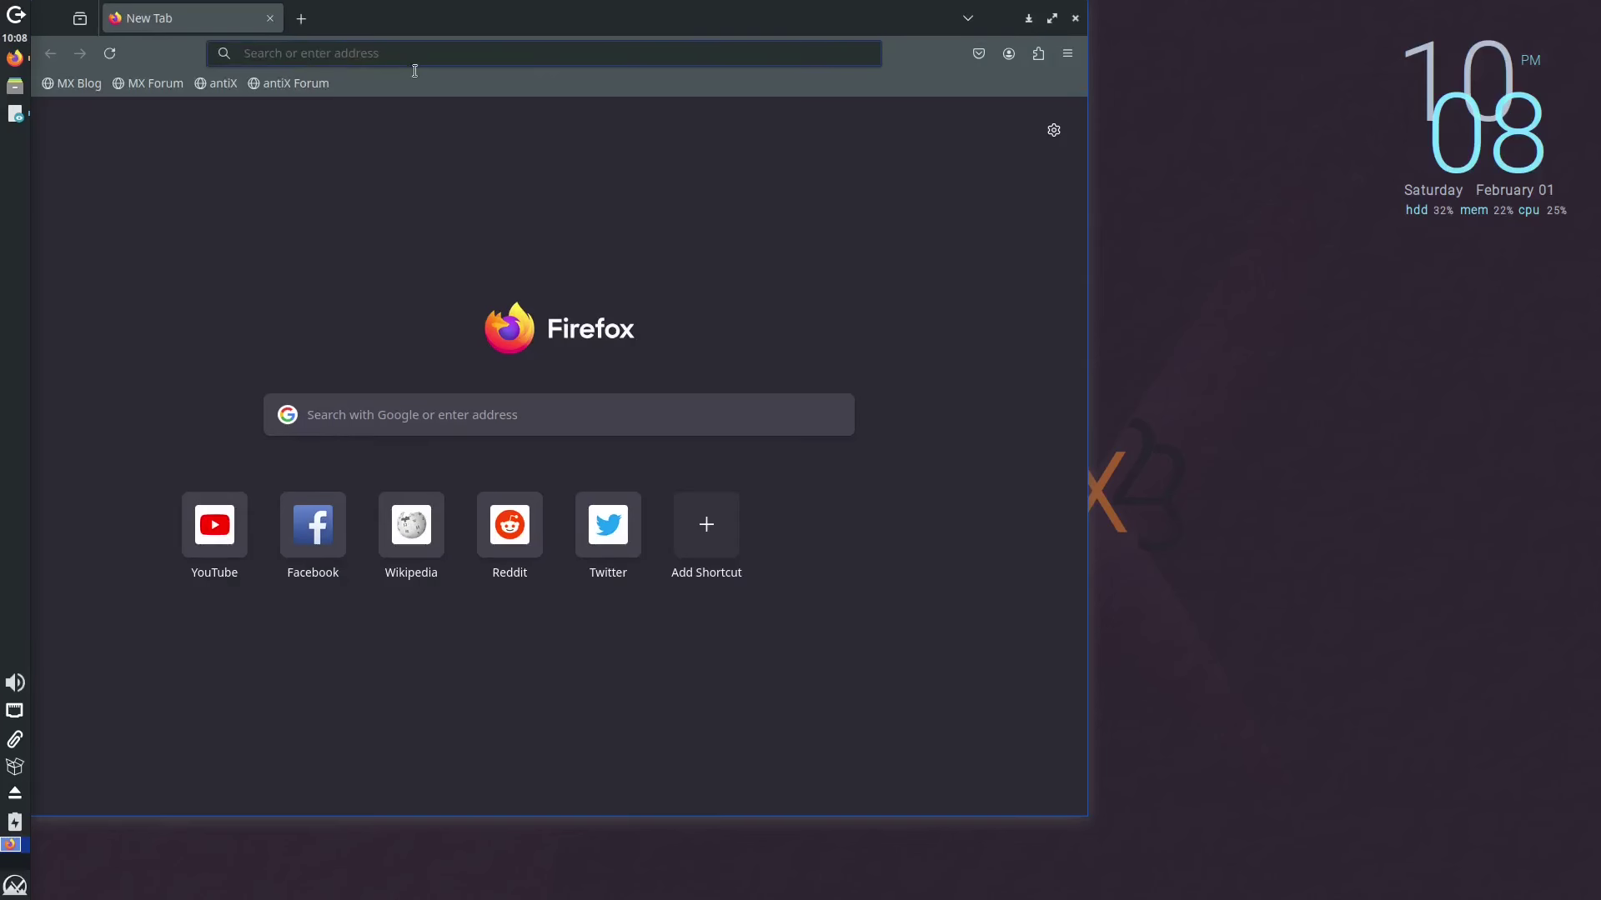
- Search Google for onlyoffice in a maximised browser window and open the official ONLYOFFICE website
click(518, 425)
text(on)
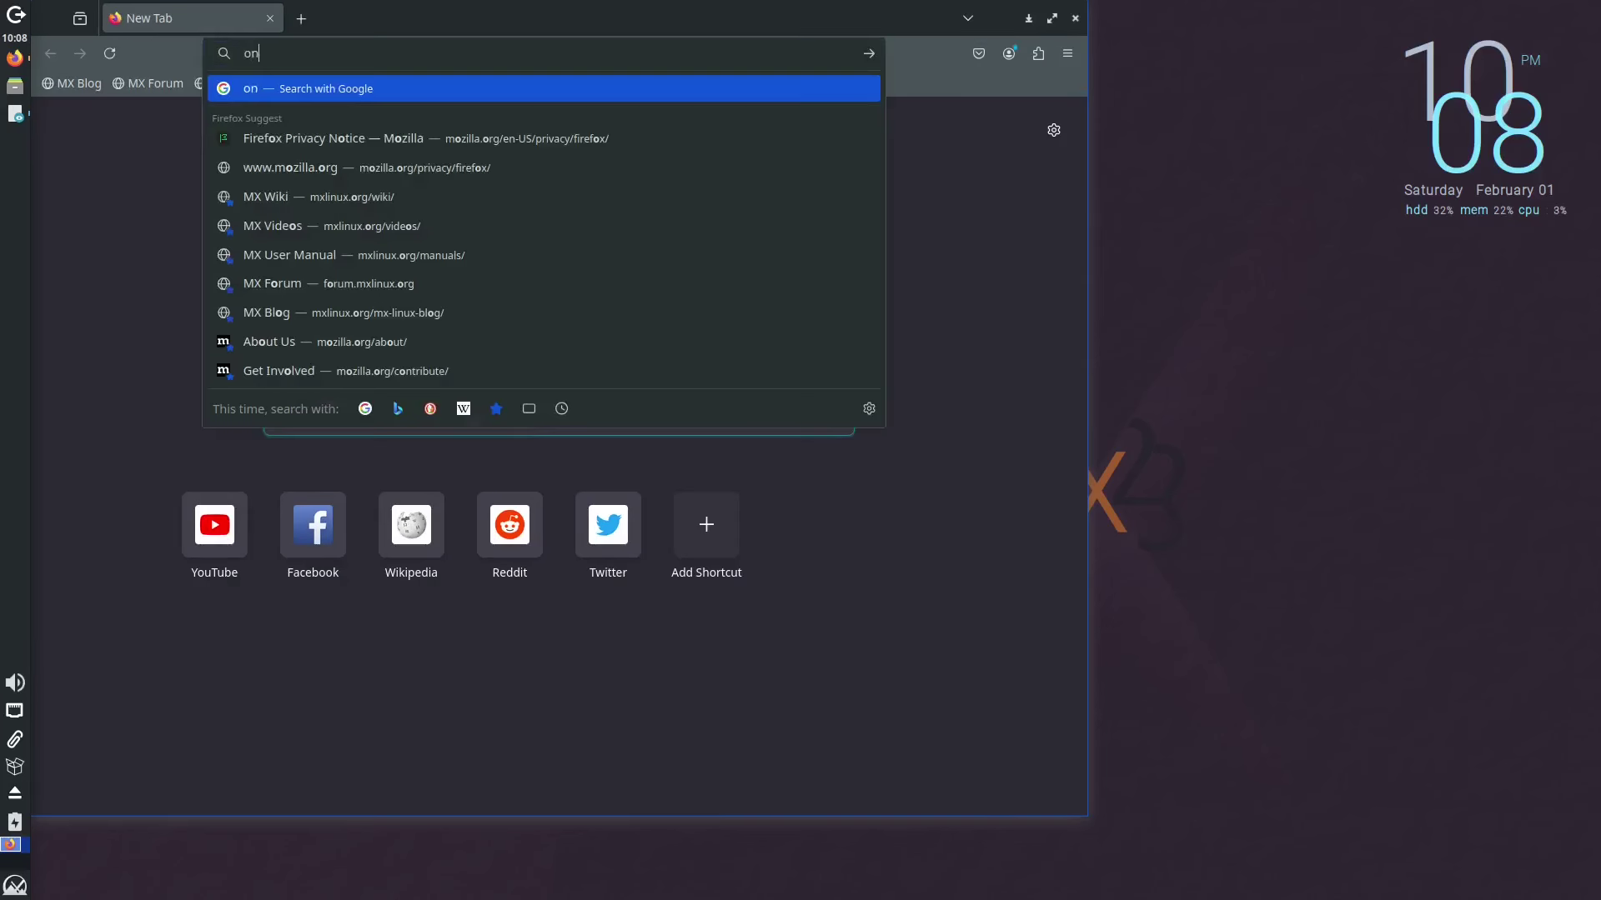
text(lyoffice)
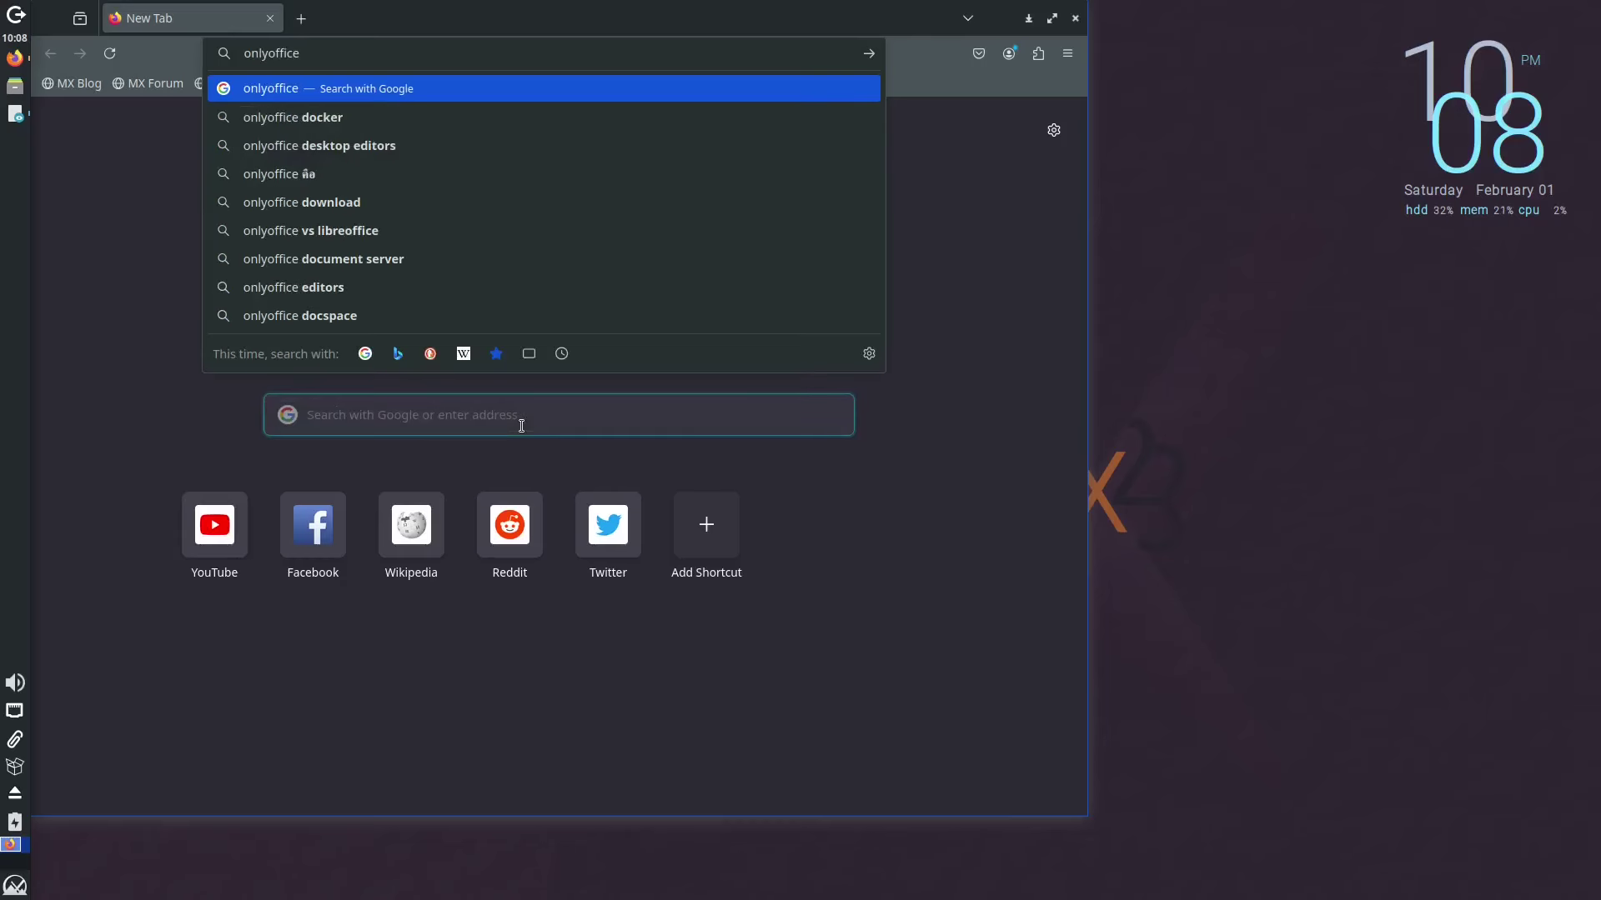
key(Return)
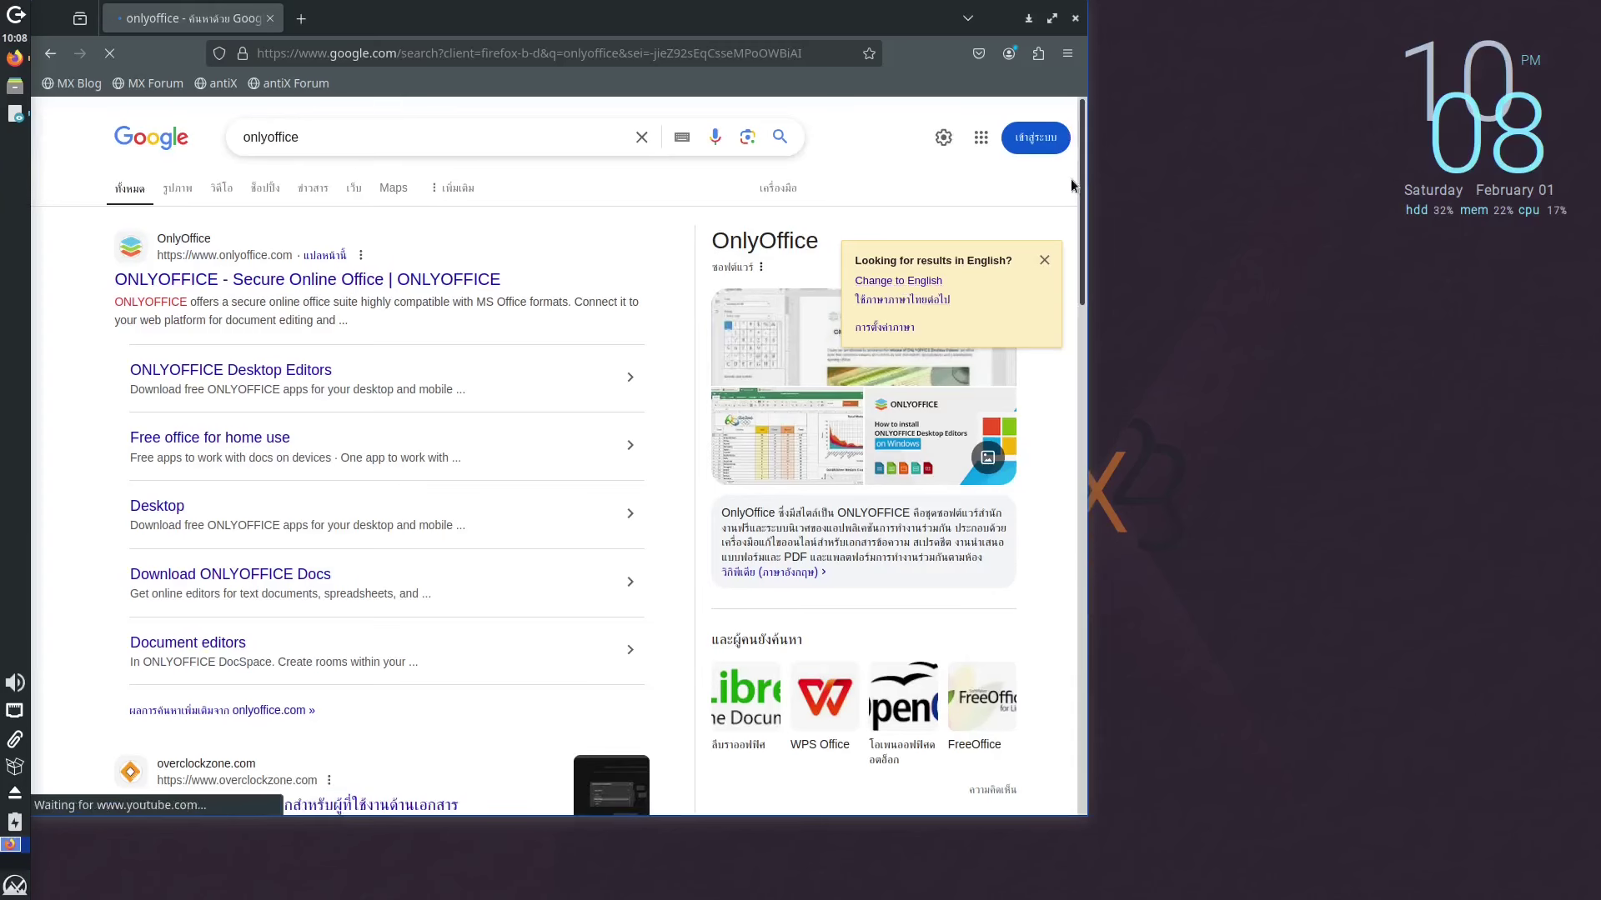
click(1052, 18)
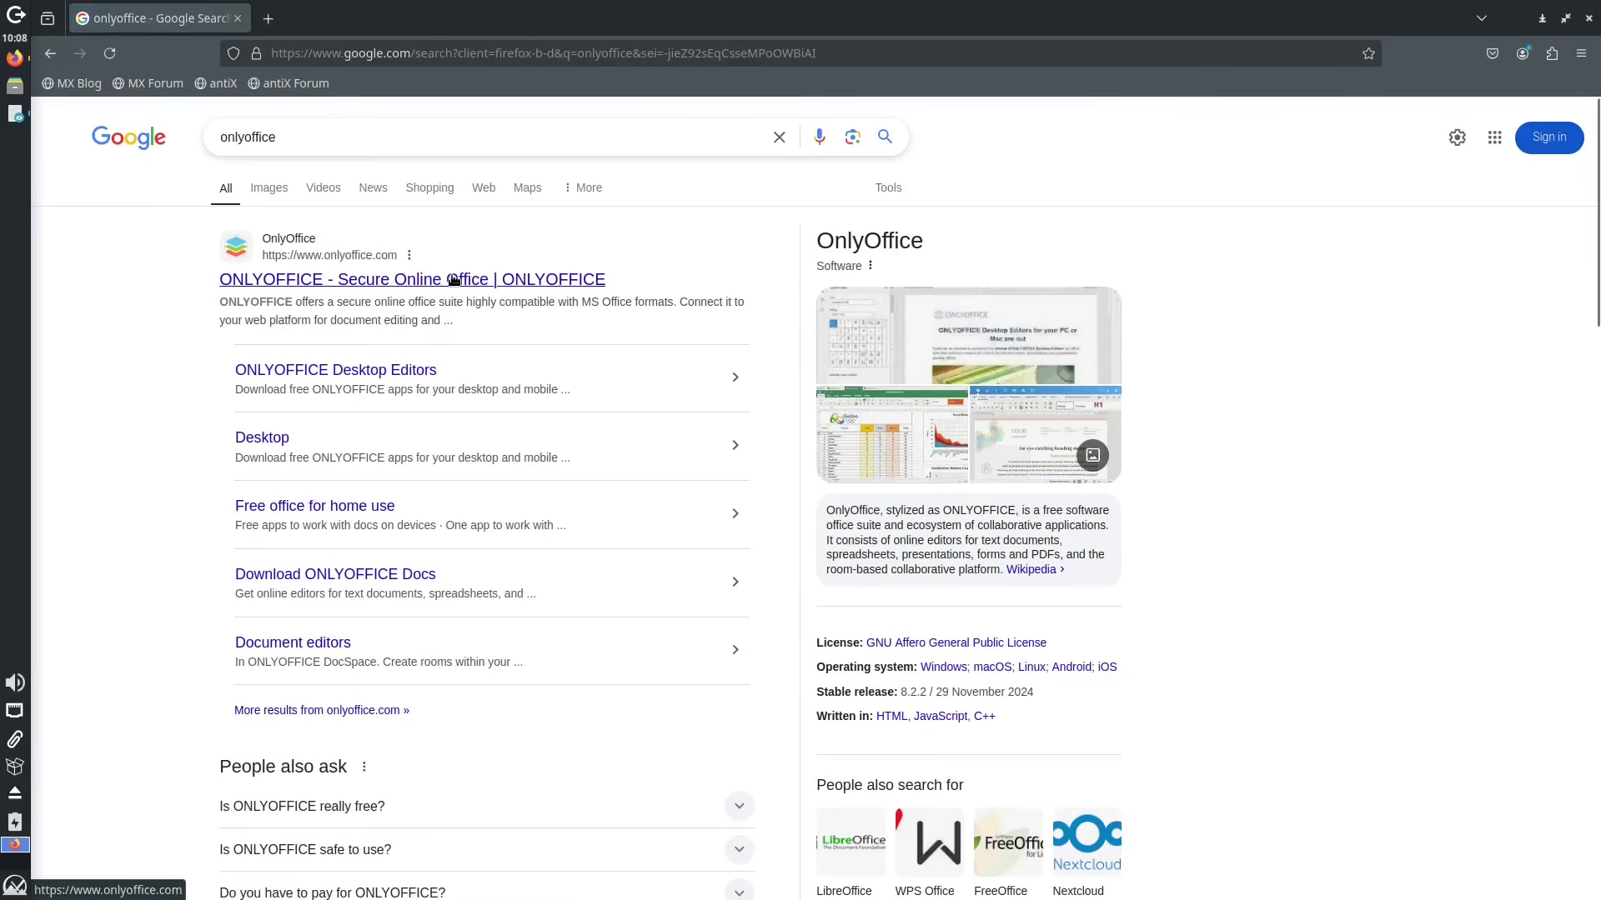
click(455, 280)
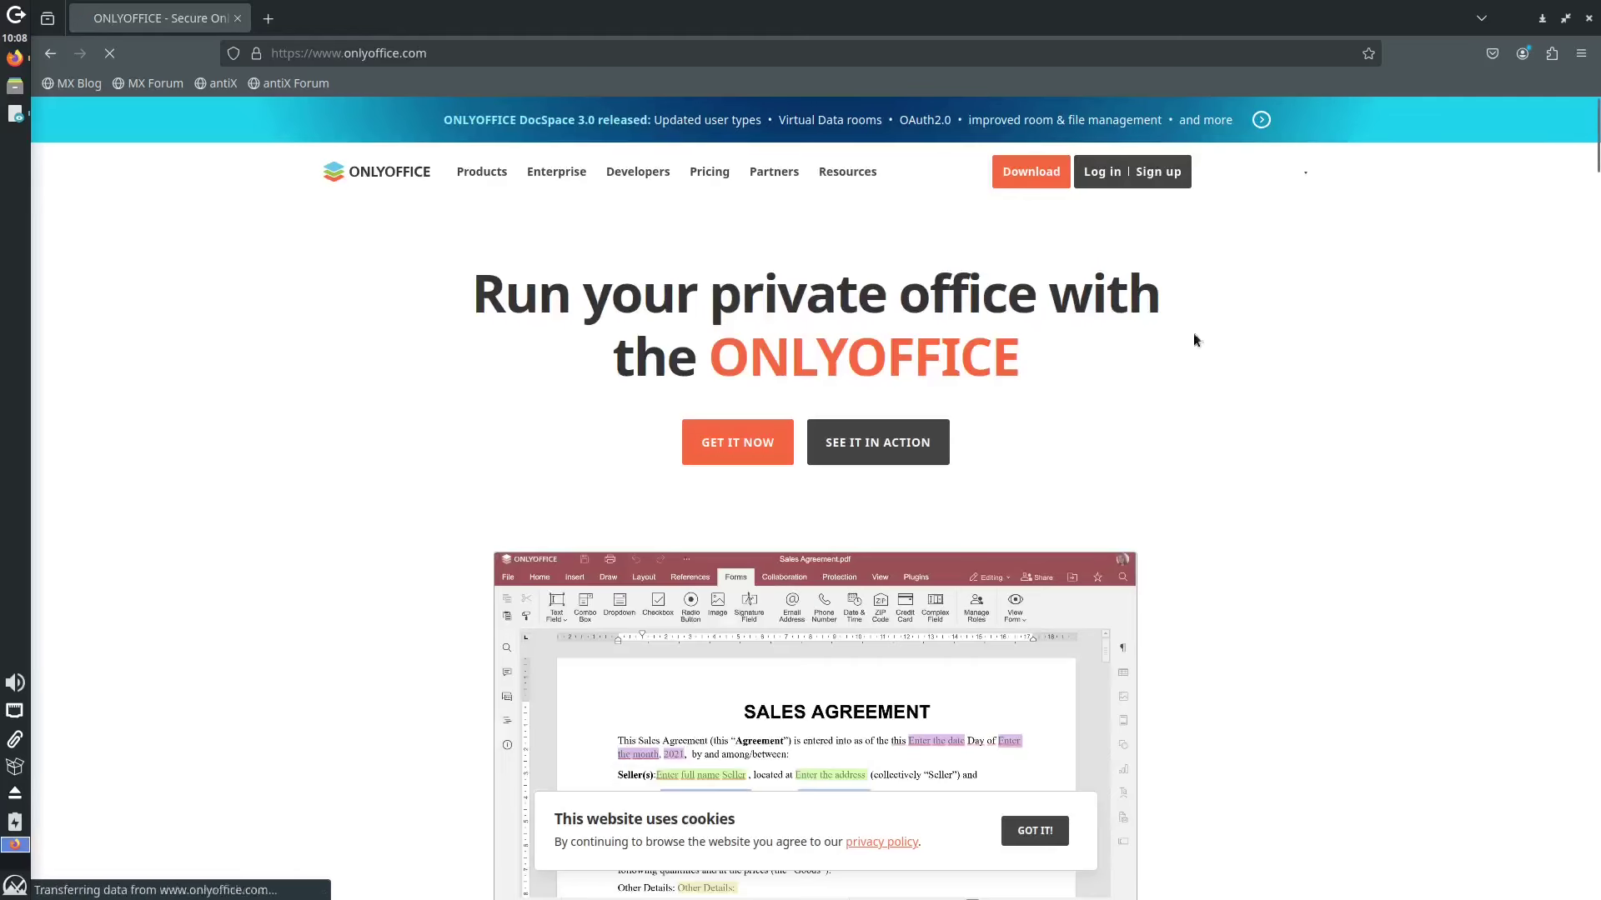
- Download the ONLYOFFICE Desktop Editors DEB package for Debian 8, Ubuntu 16.04 and higher, and dismiss the cookie notice
mouse_move(1044, 176)
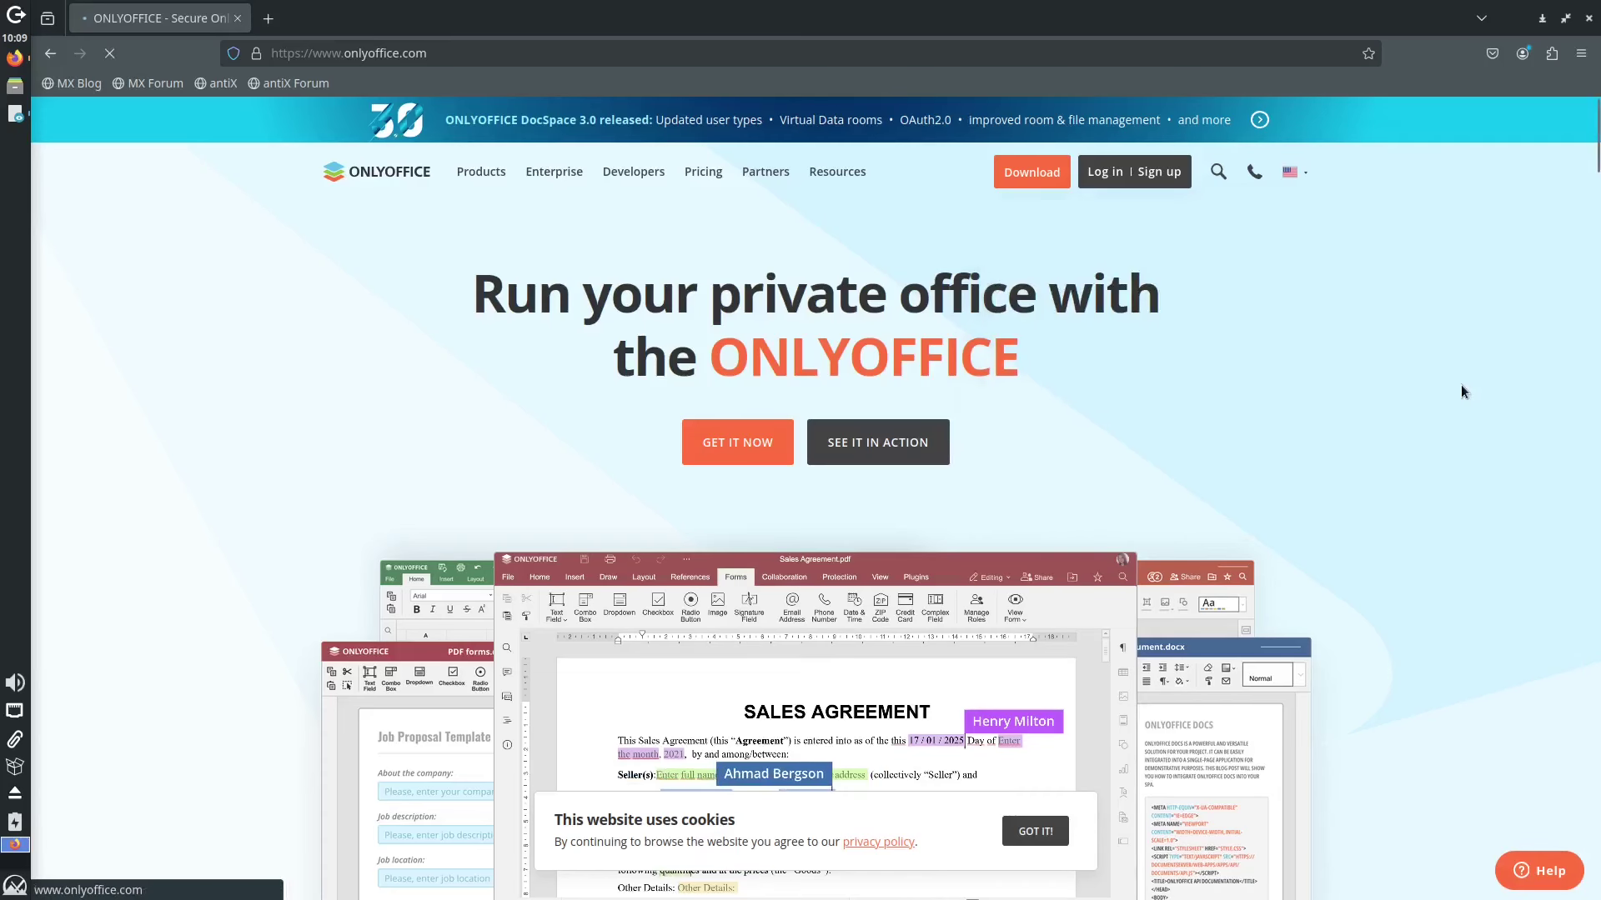
scroll(1452, 472, down, 15)
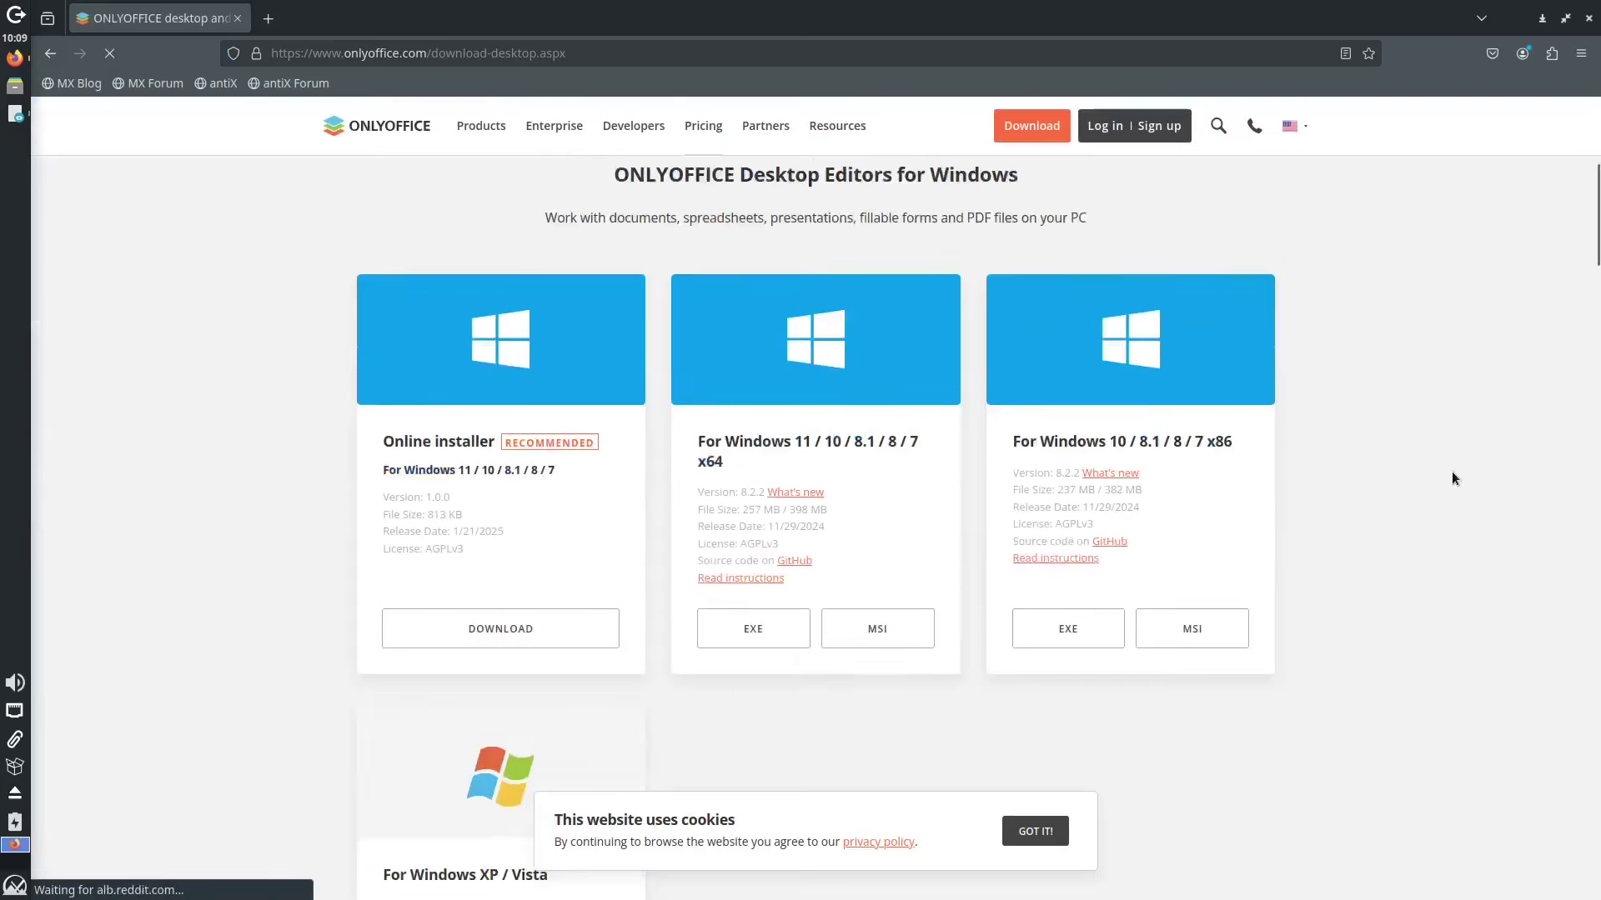
scroll(1443, 481, down, 10)
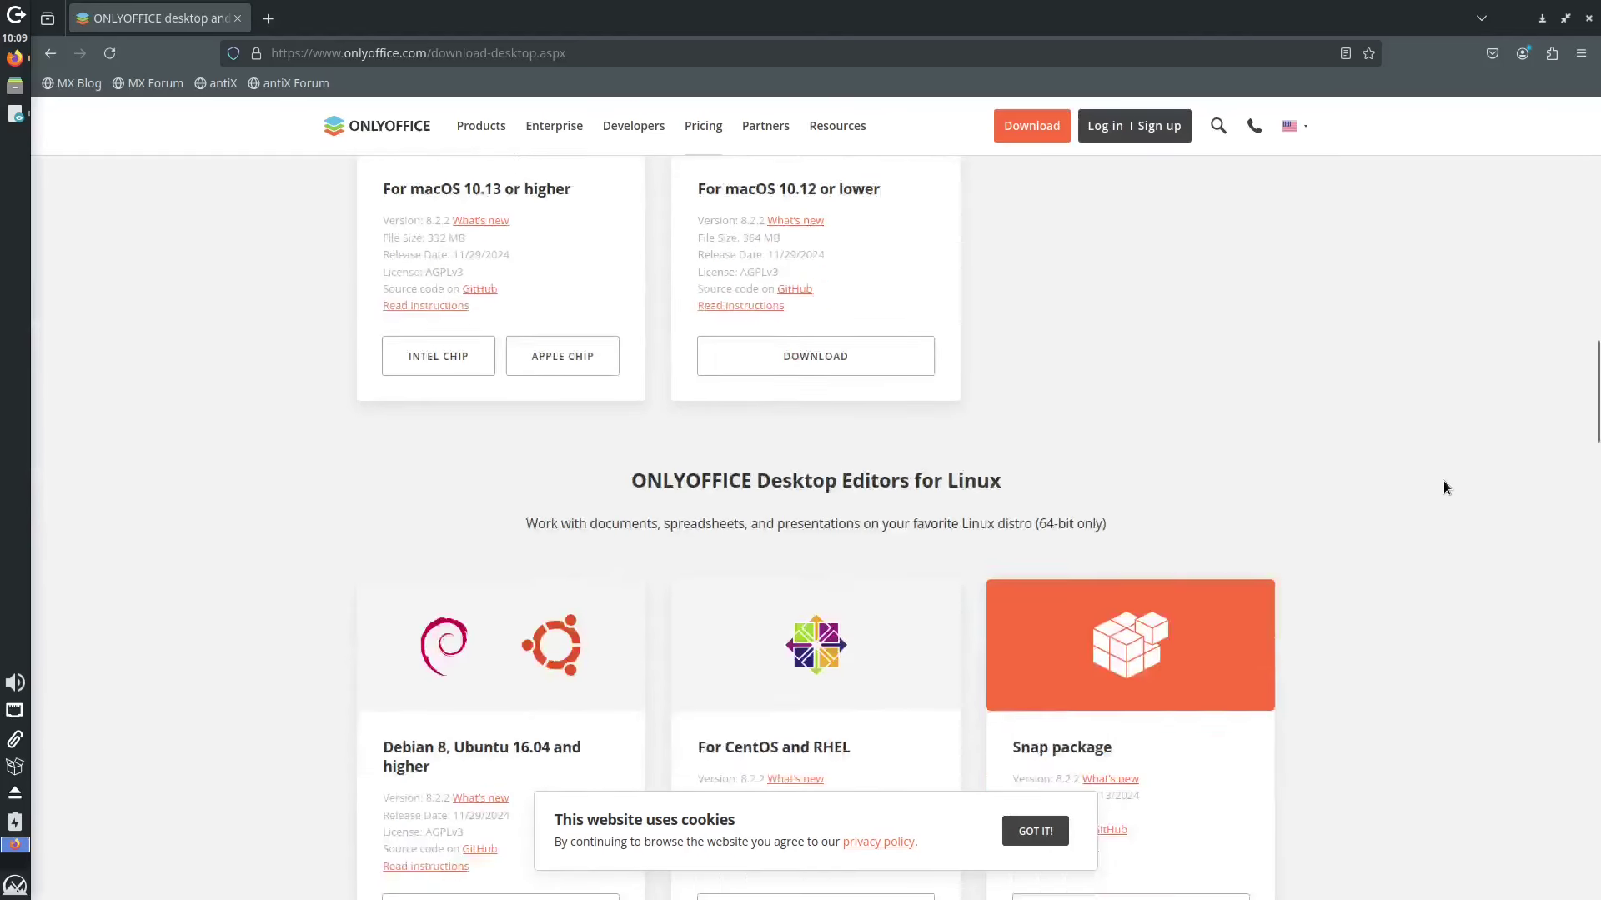
scroll(1446, 480, up, 4)
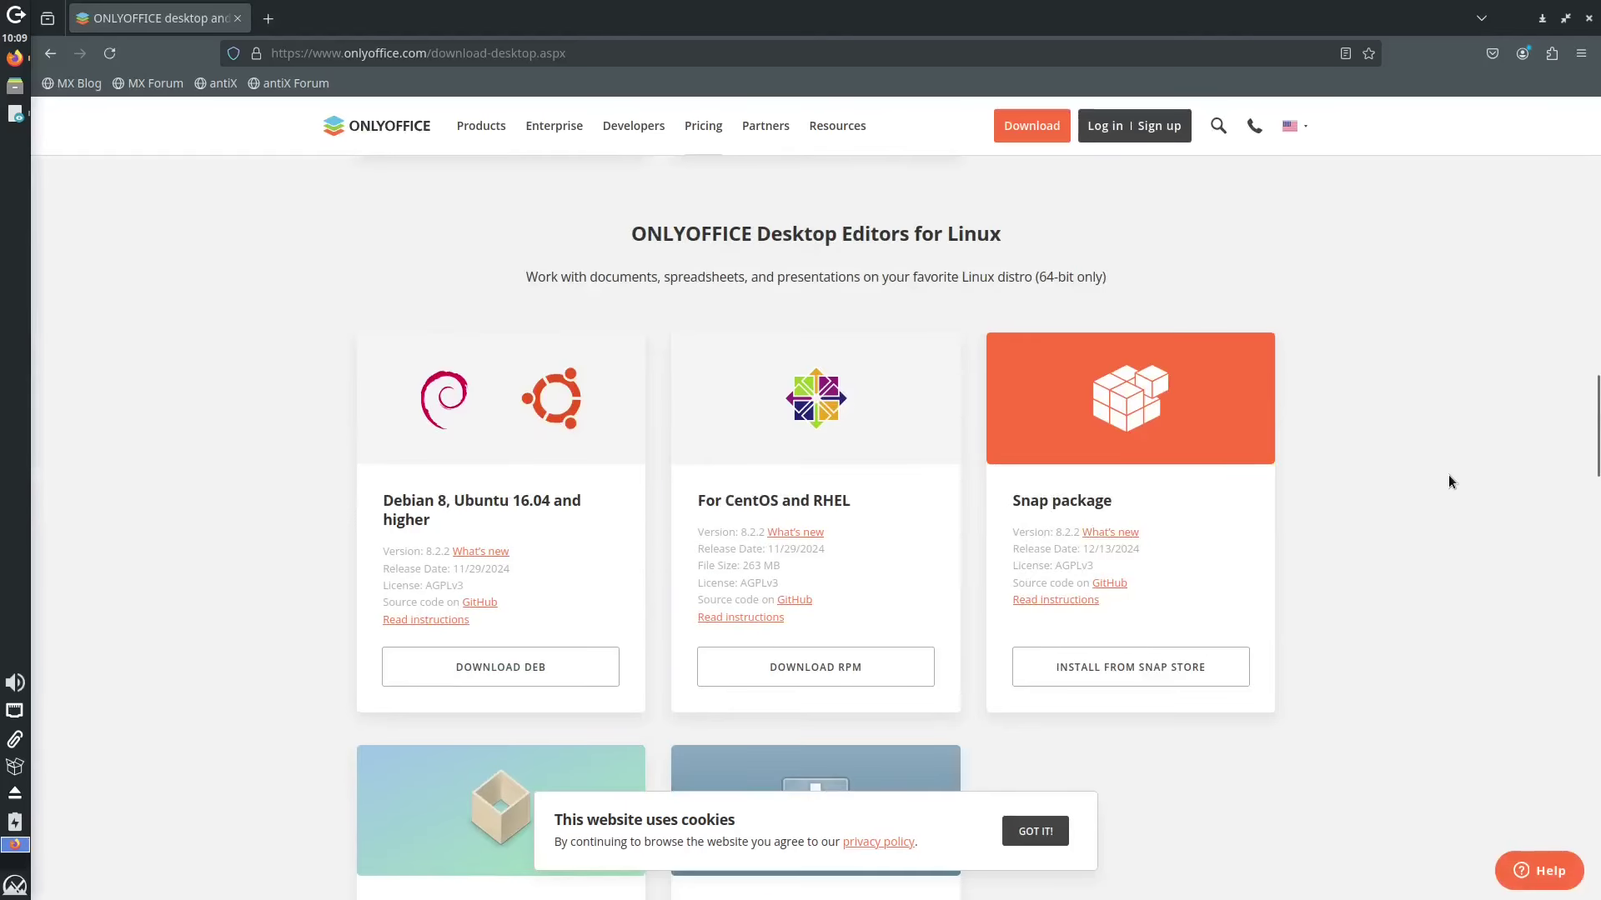
scroll(1449, 484, down, 2)
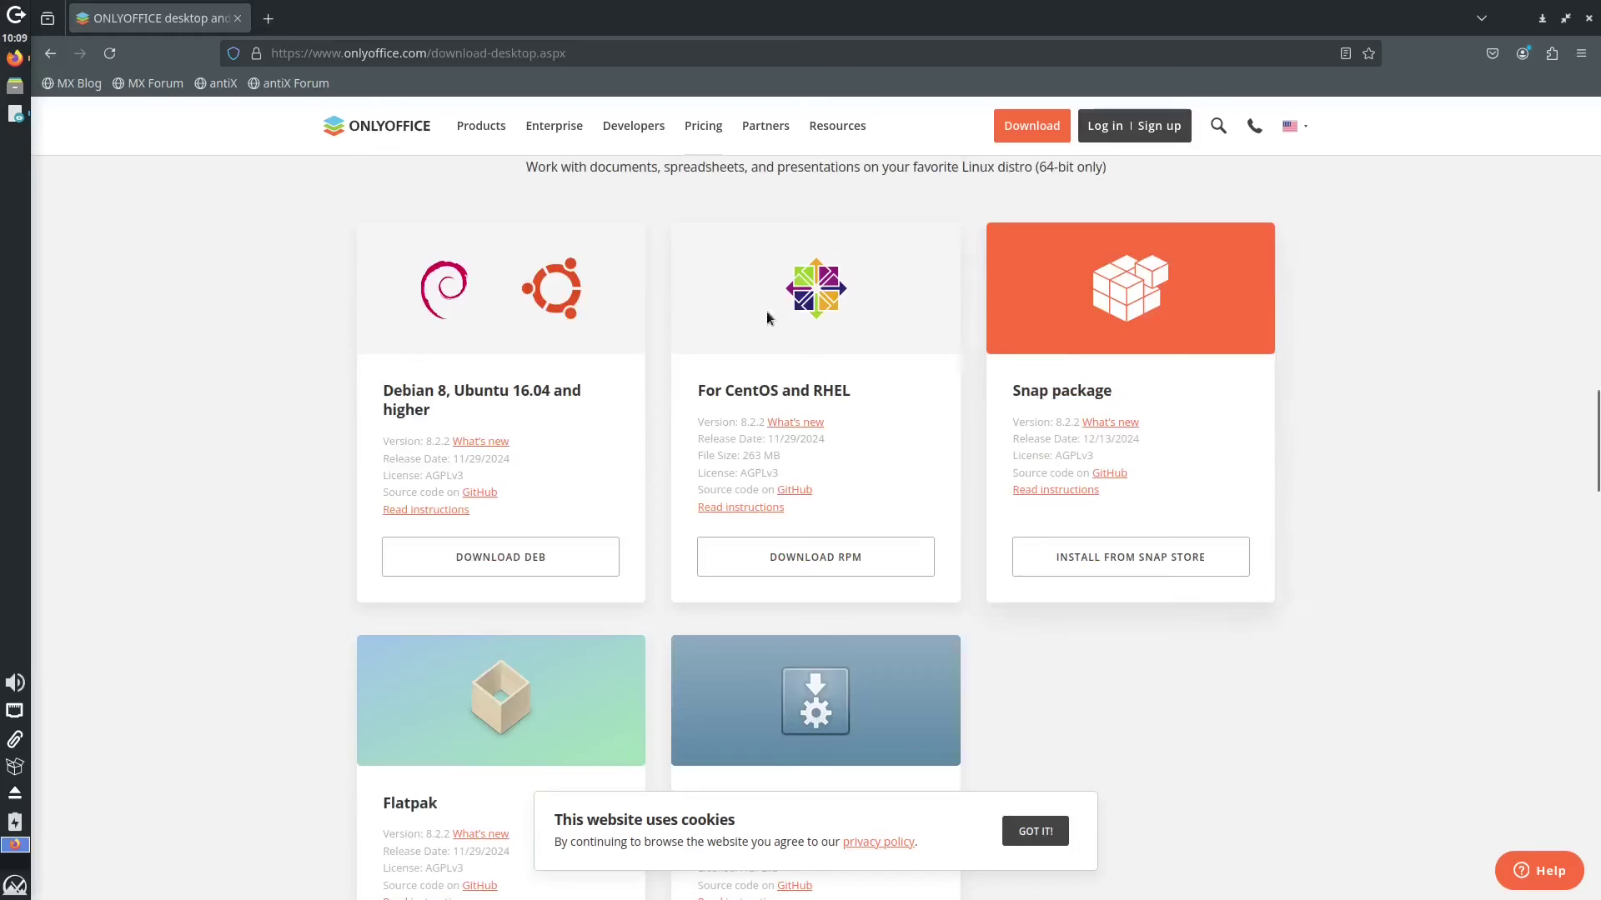
click(571, 557)
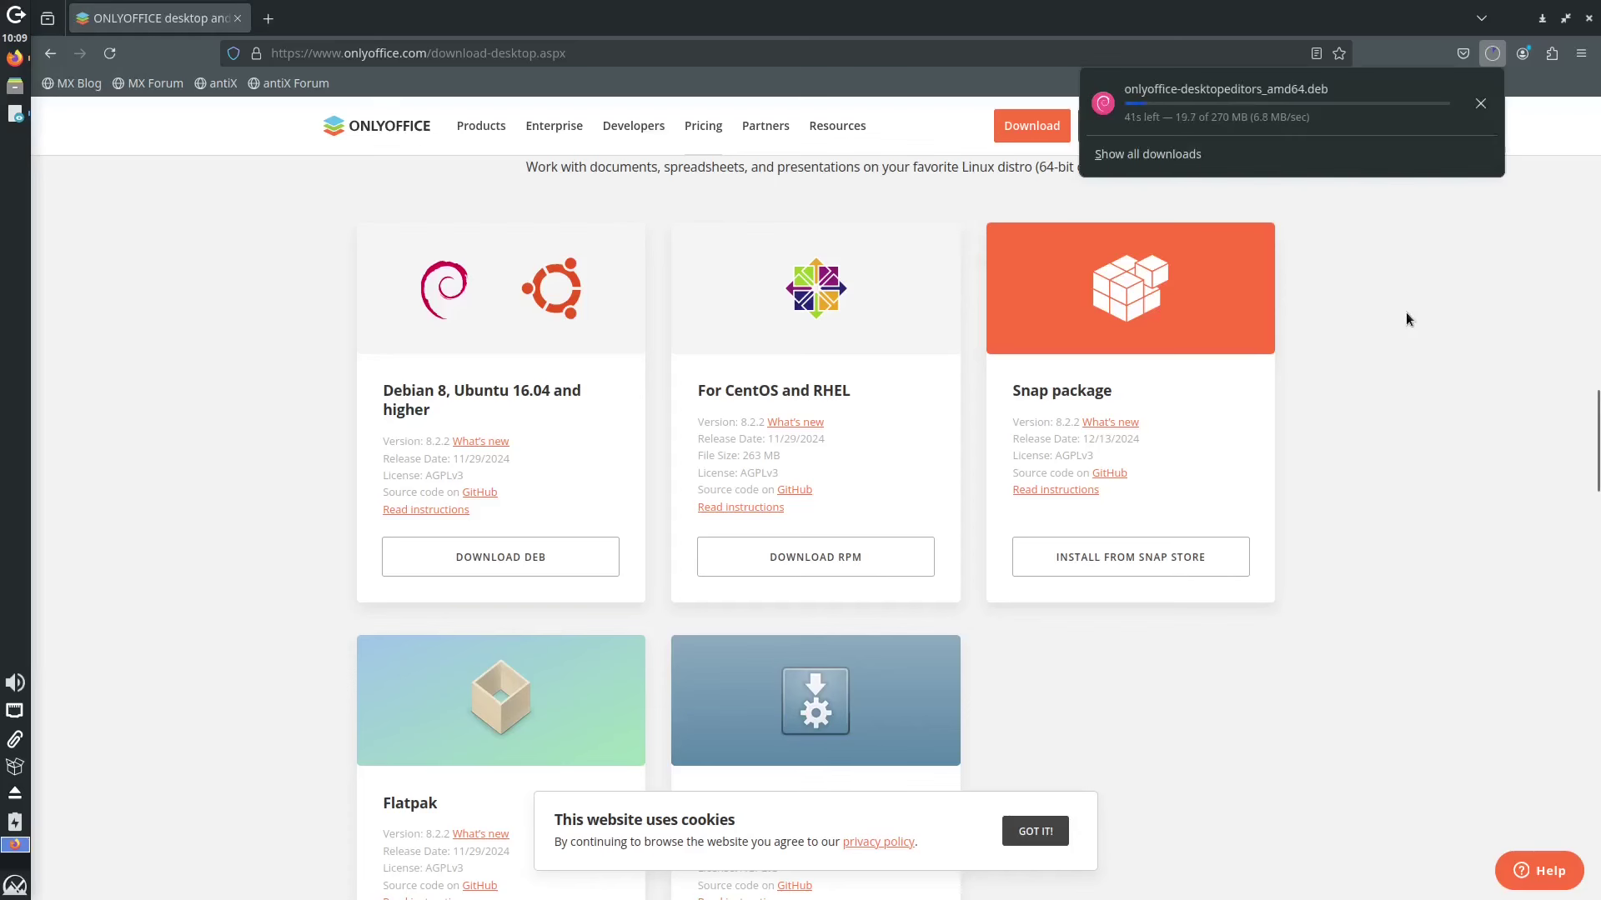
click(1388, 385)
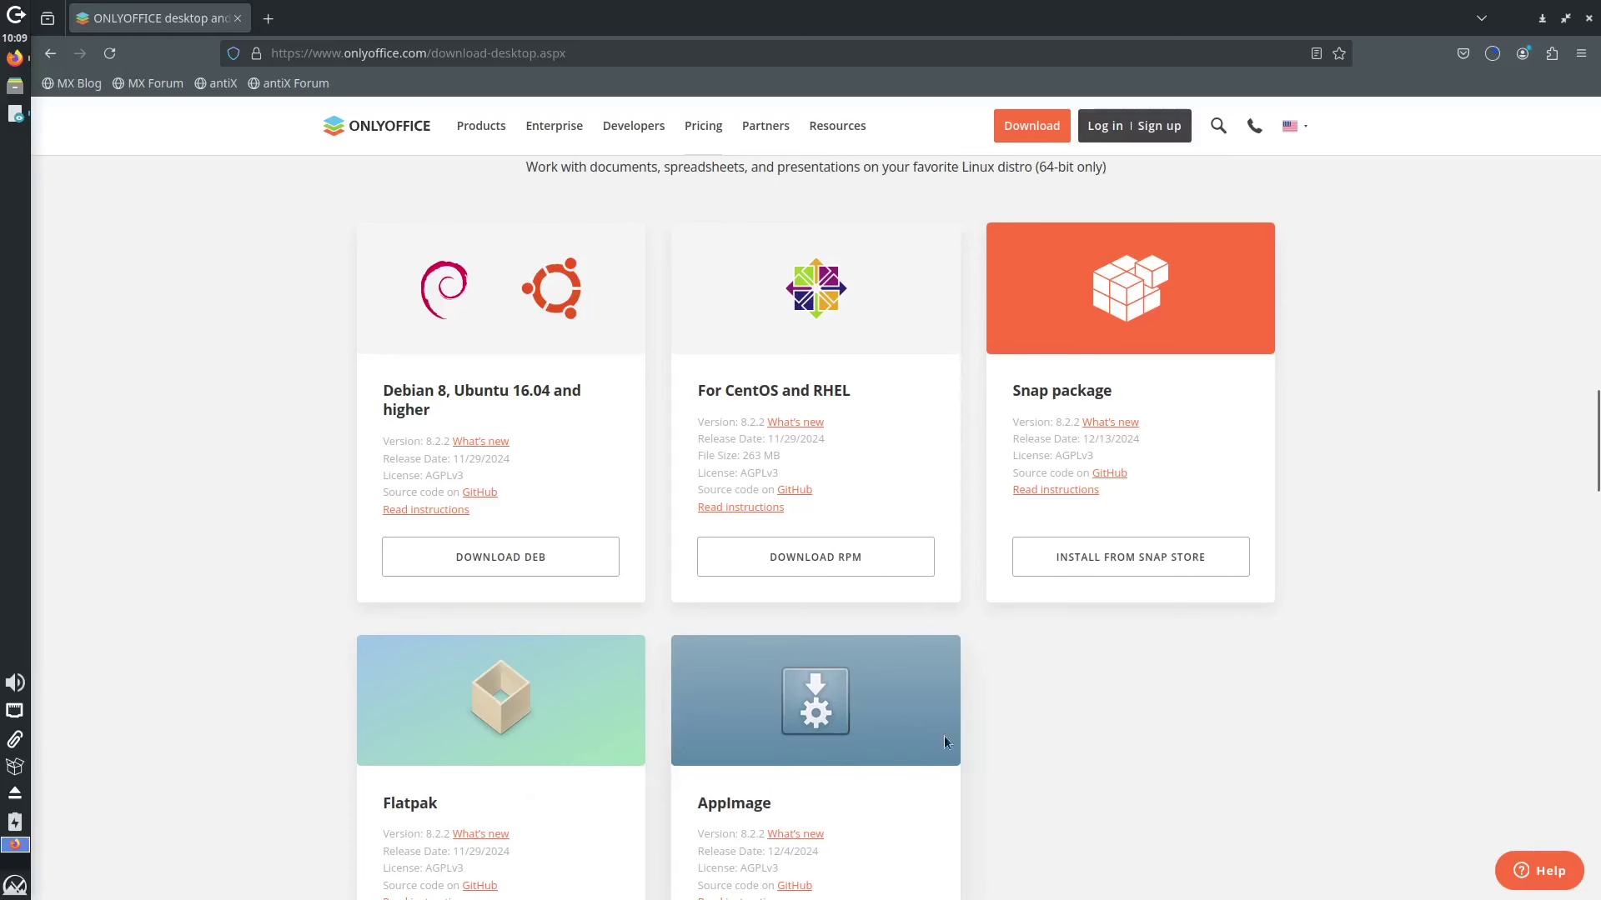
- Open the downloaded onlyoffice-desktopeditors_amd64.deb in Deb Installer and close the browser
click(1493, 55)
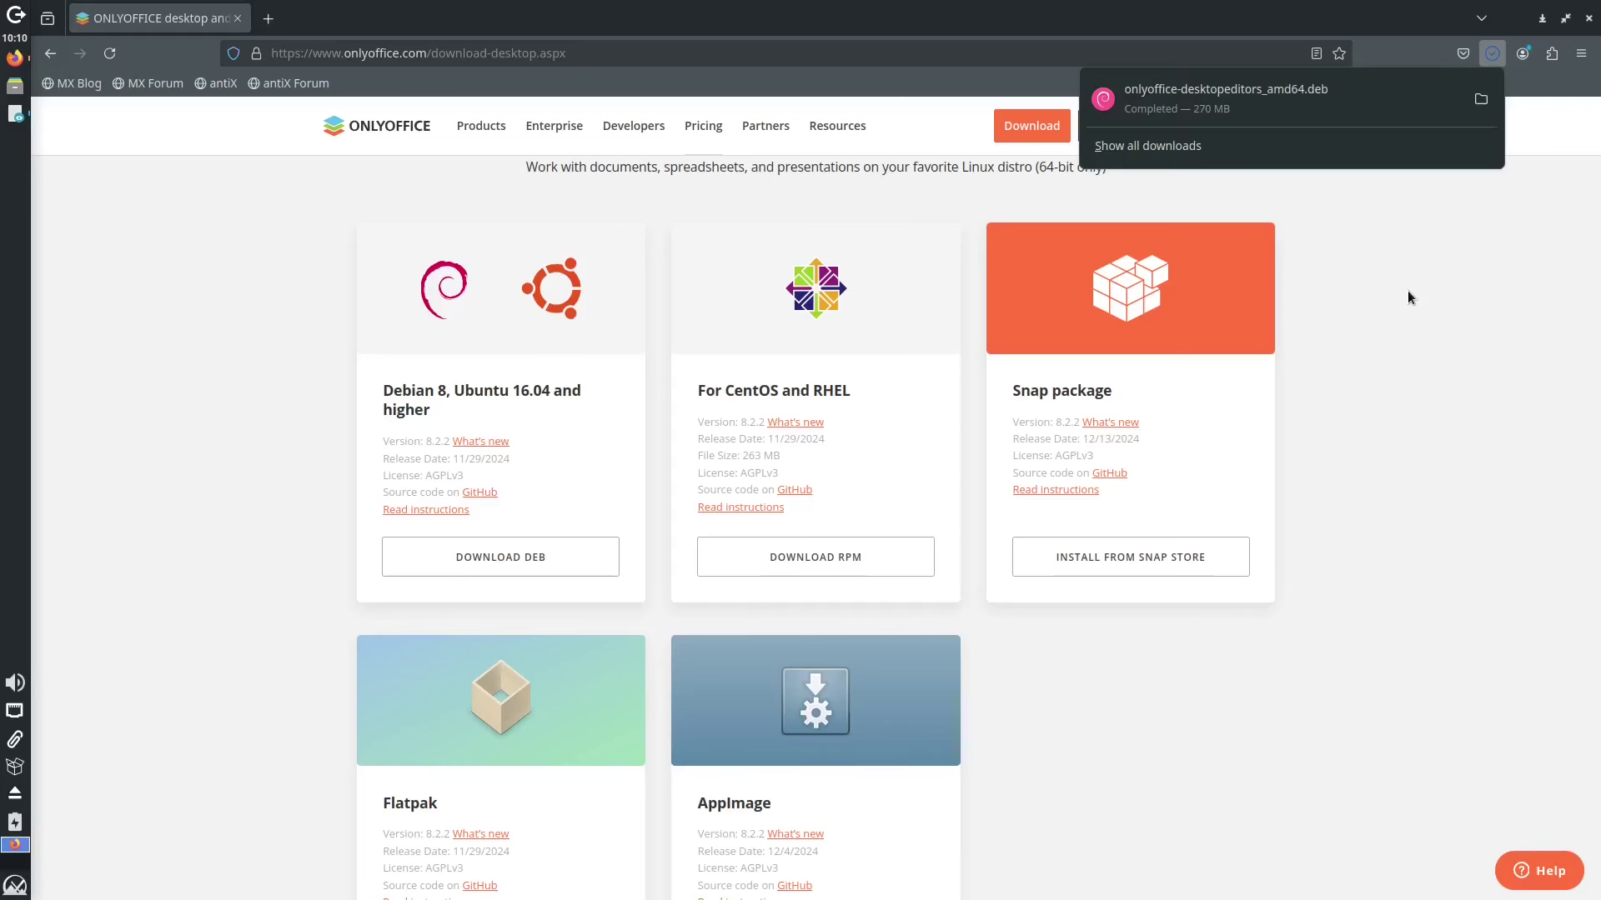
click(1549, 423)
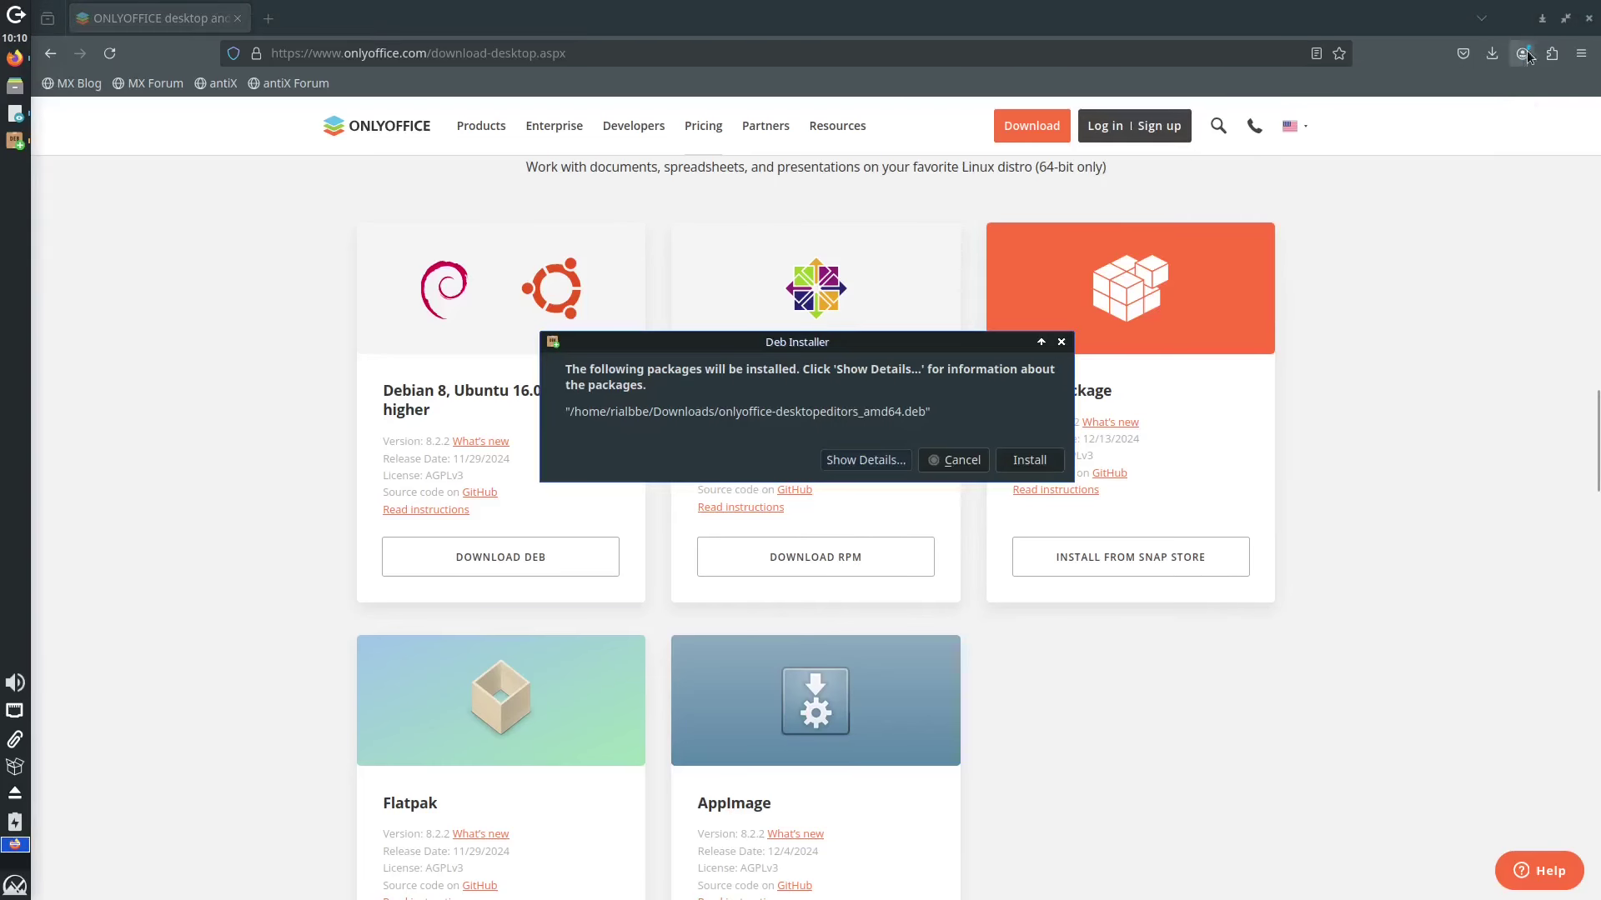
click(1482, 78)
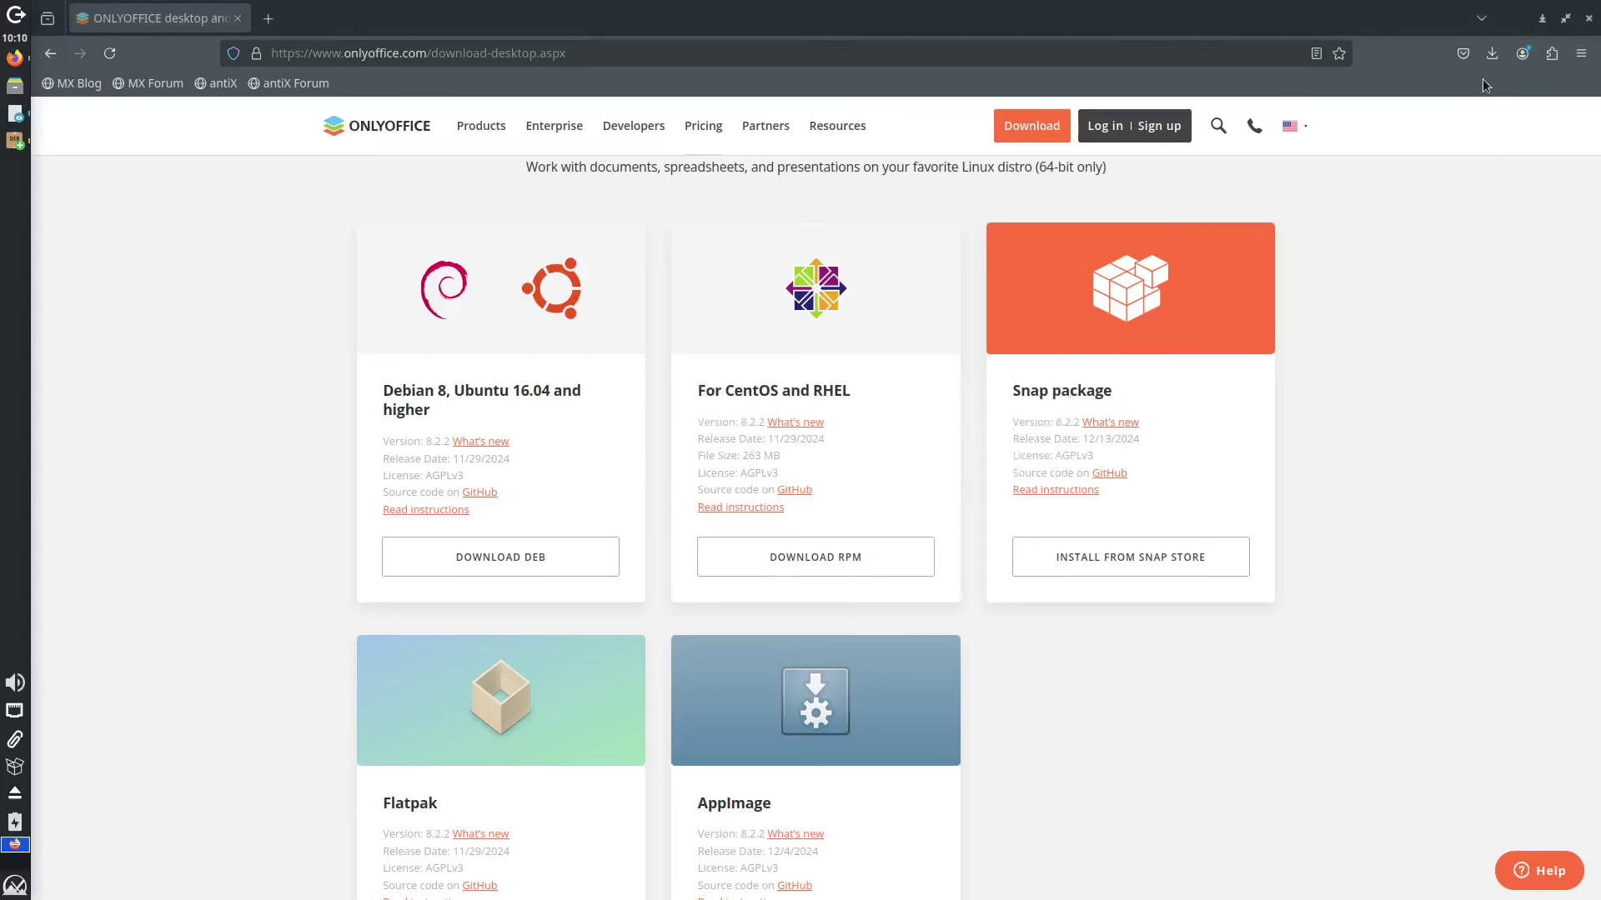
click(1588, 19)
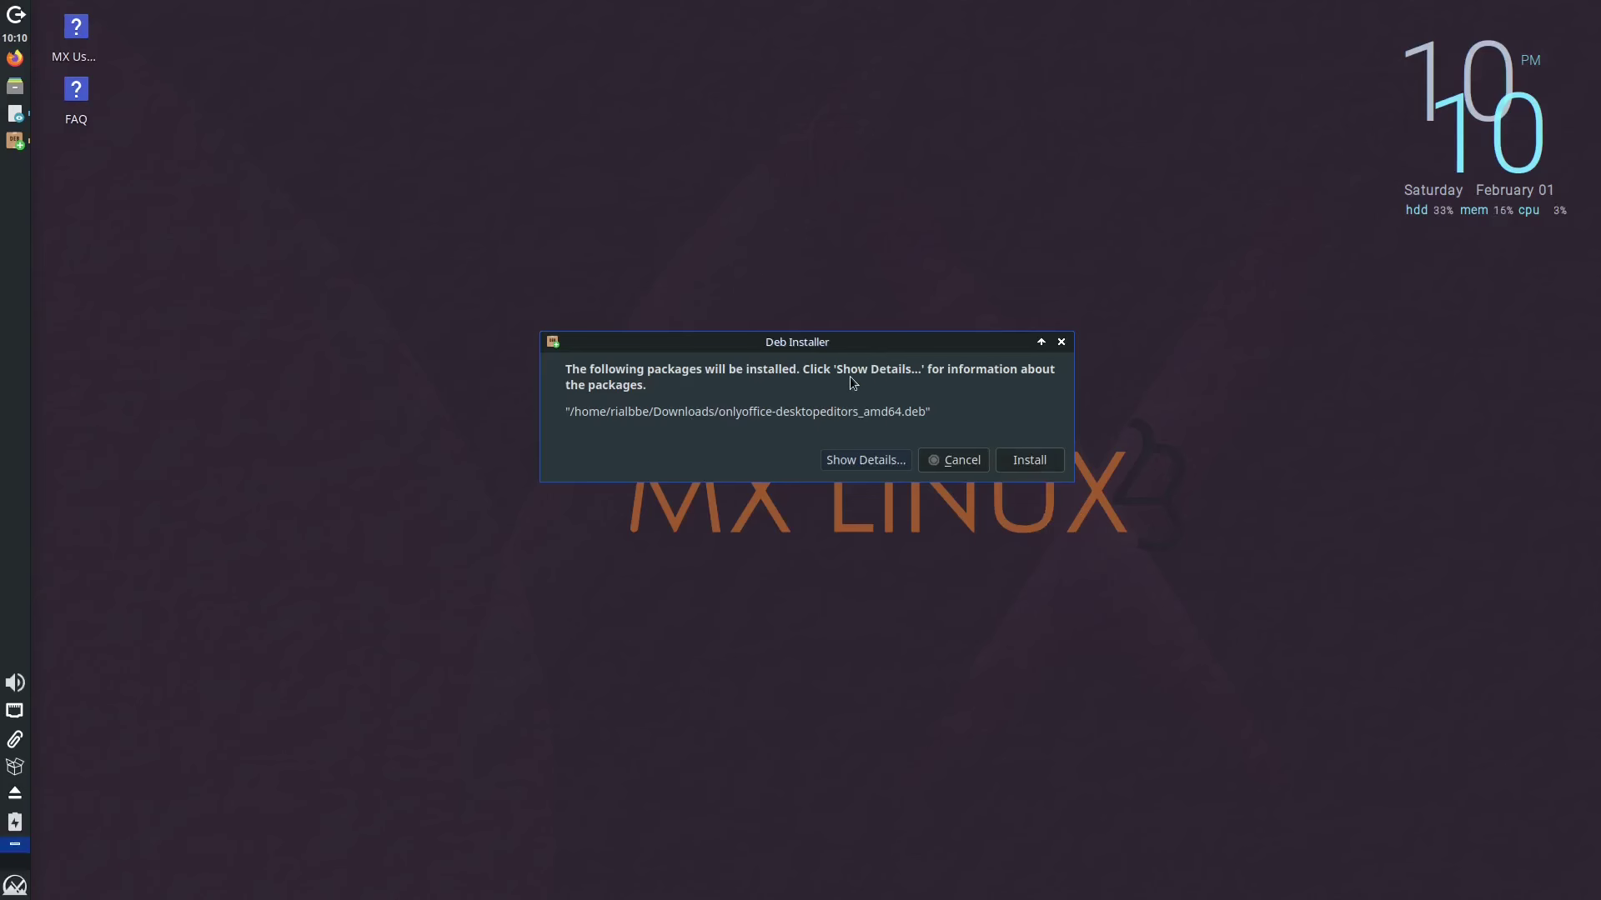
- Try to install the ONLYOFFICE package, authenticating with the account password, and close the terminal and the Downloads folder window
click(1039, 467)
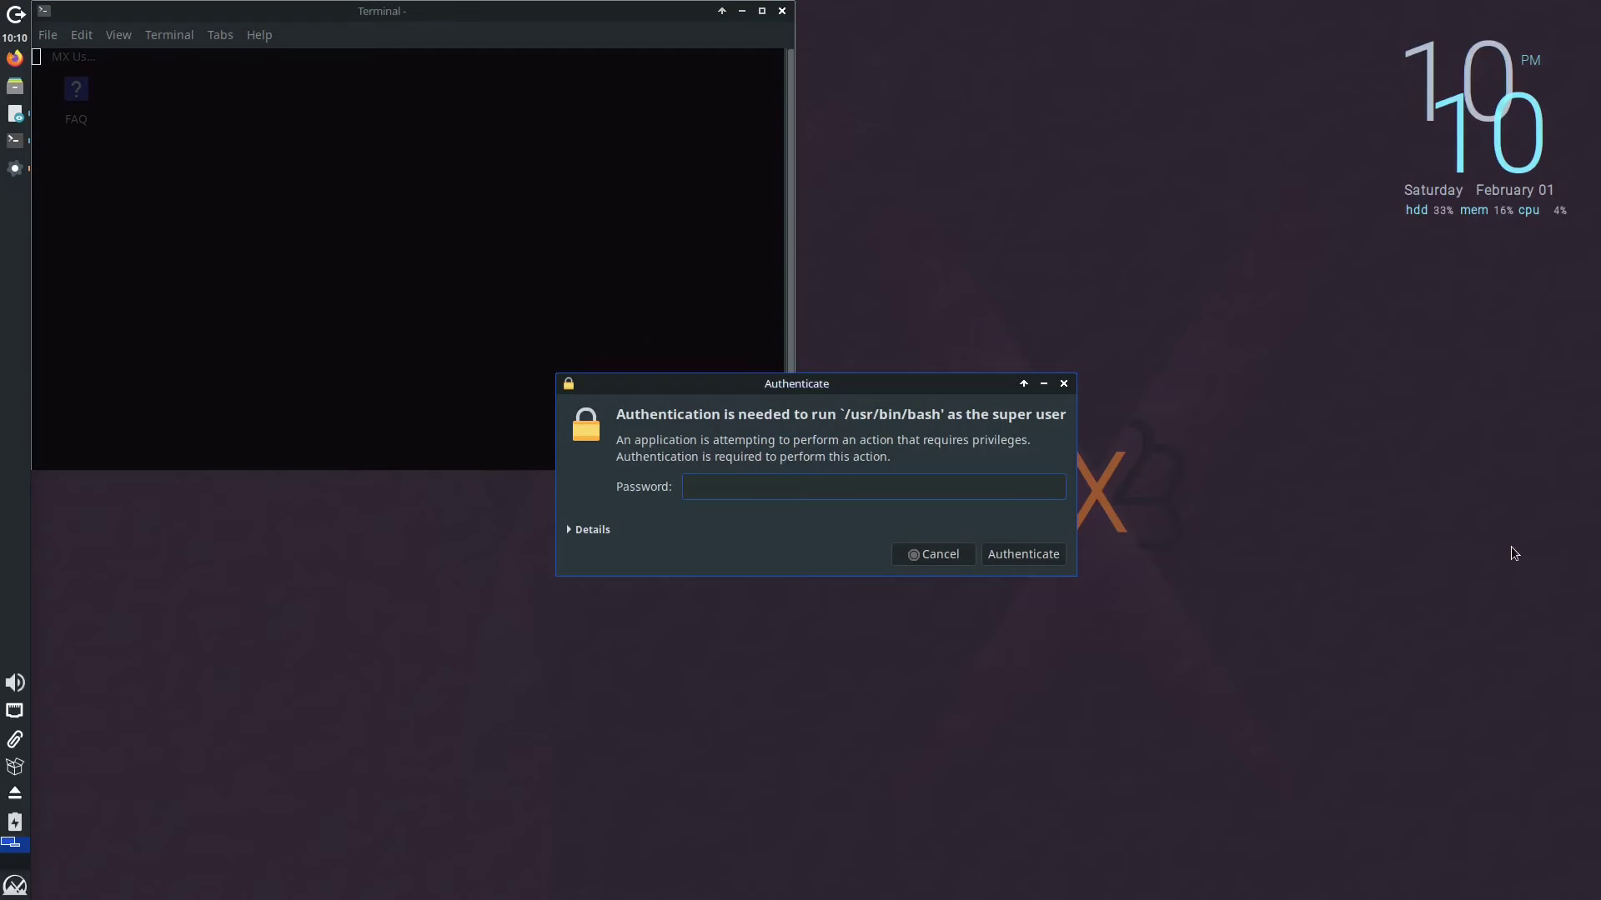
text(****)
key(Return)
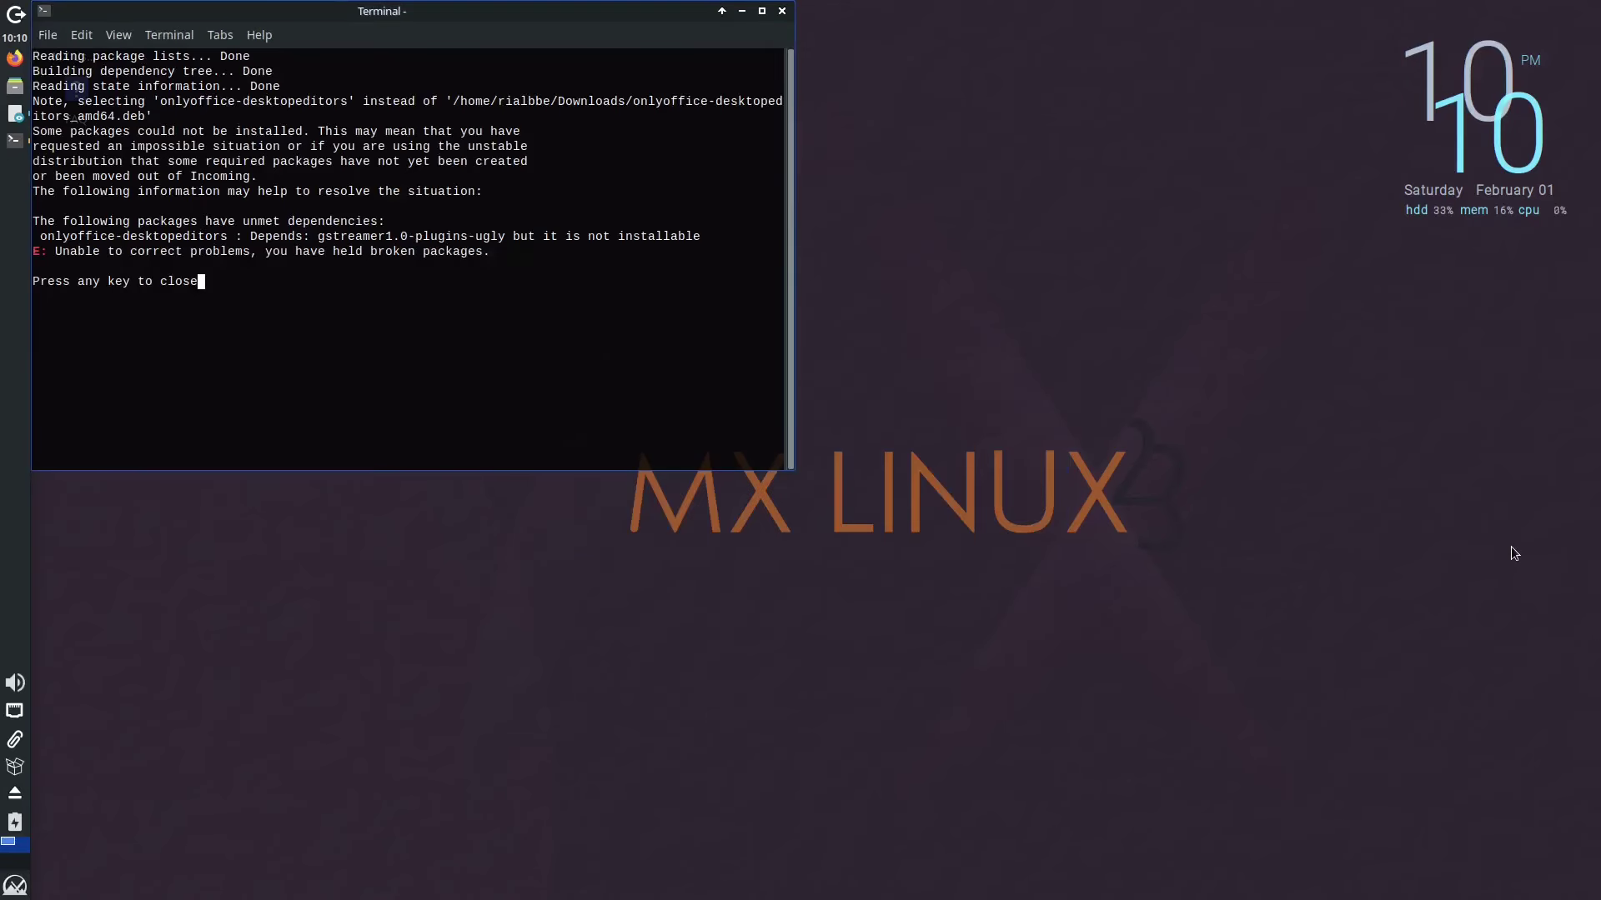
key(Return)
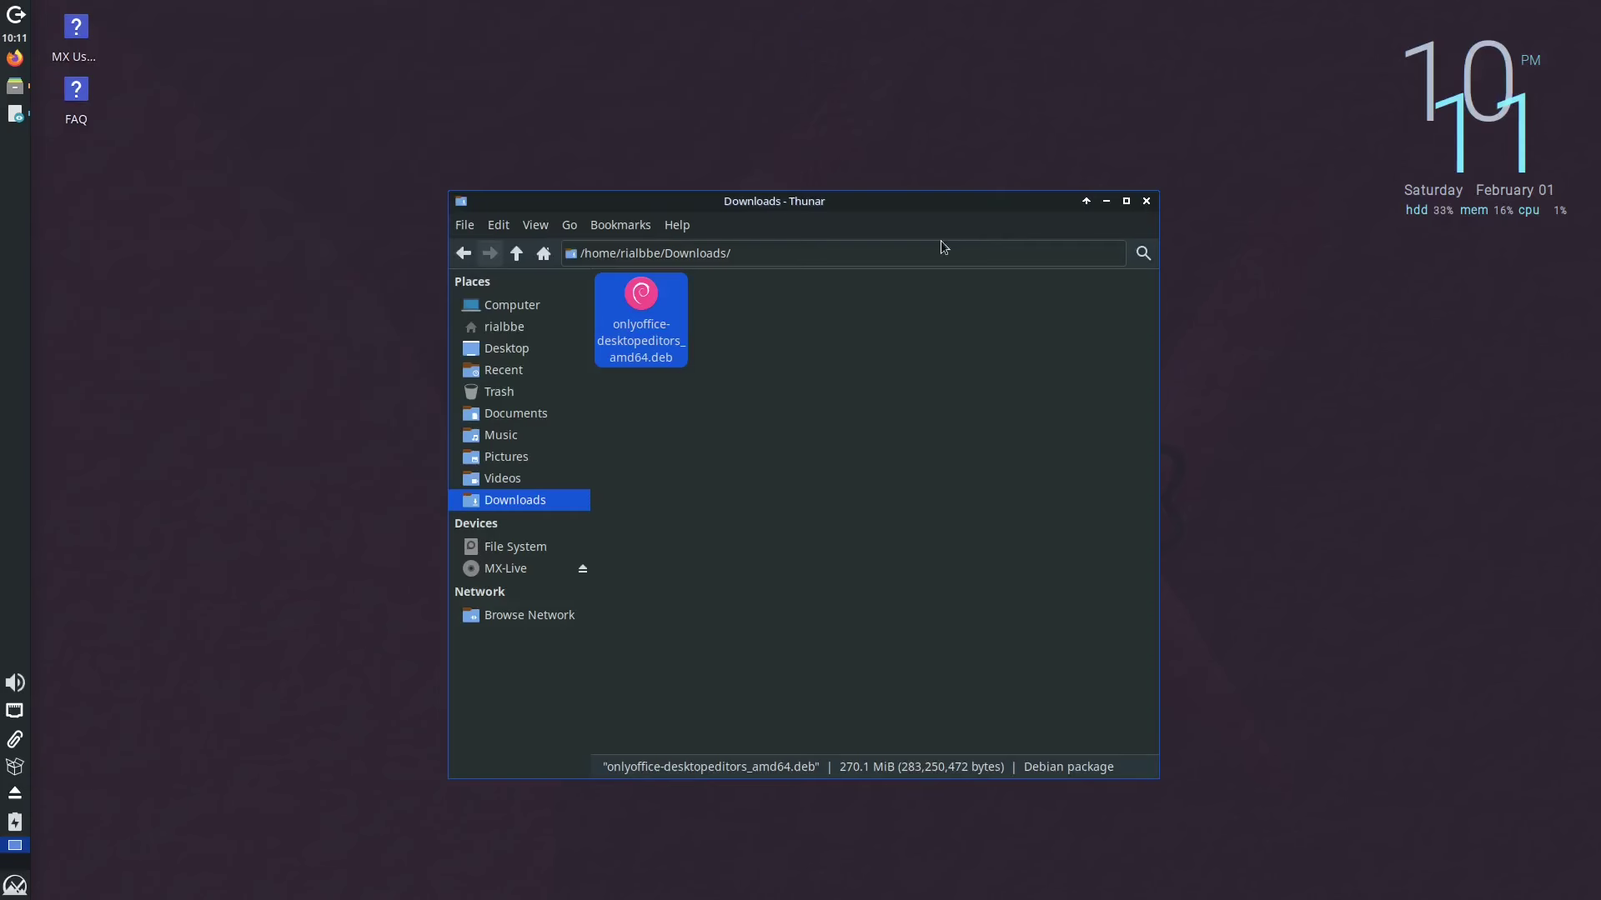
click(1147, 201)
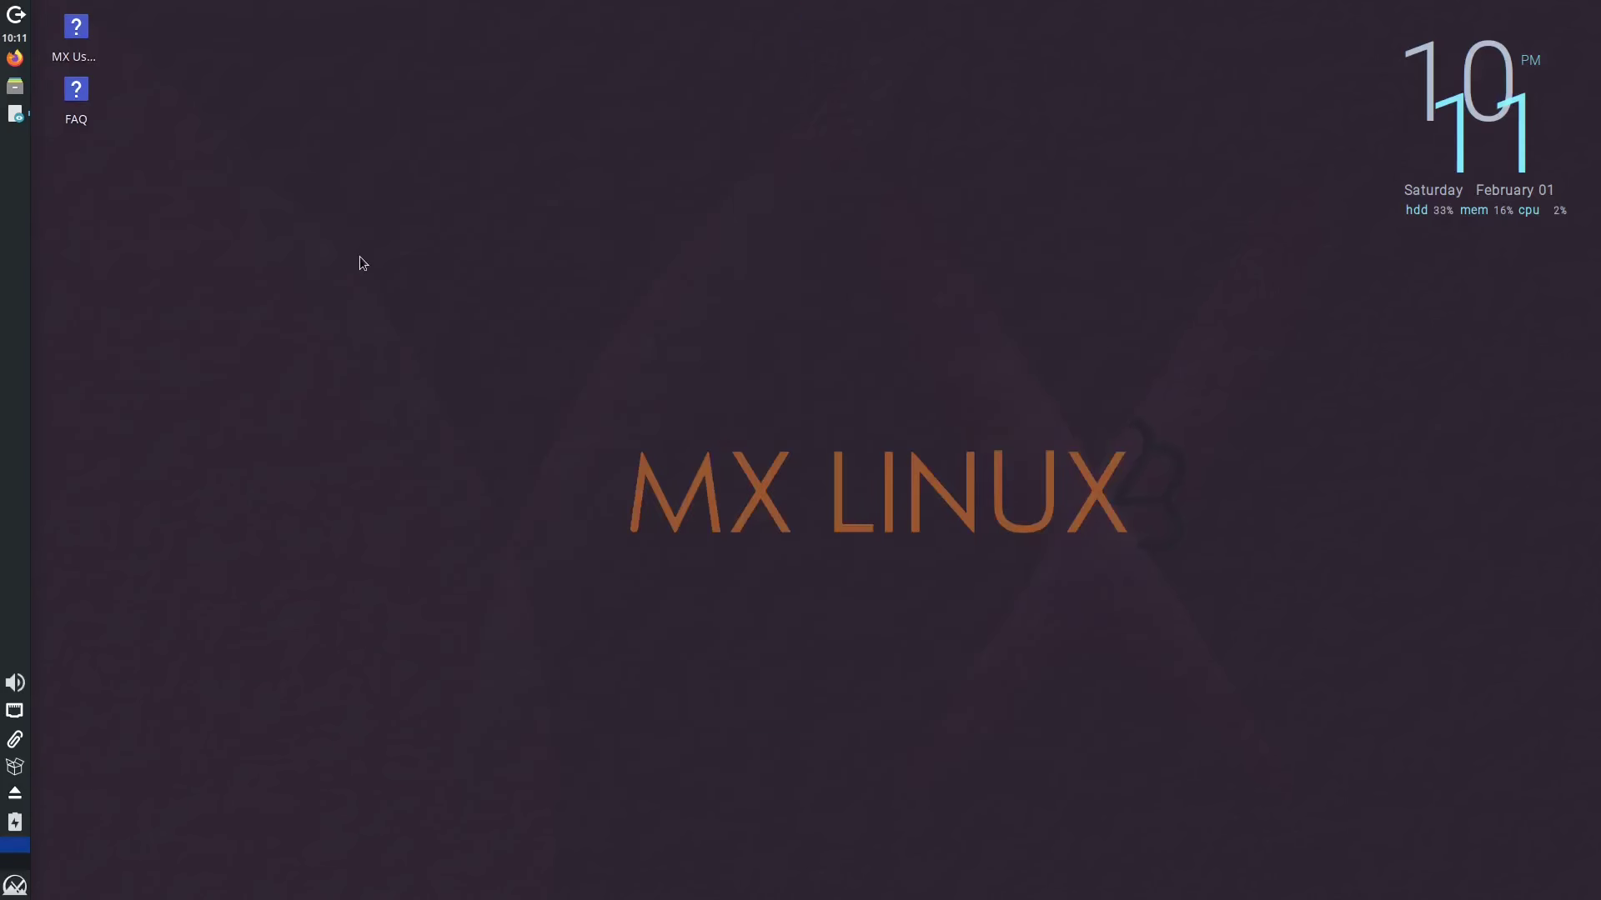